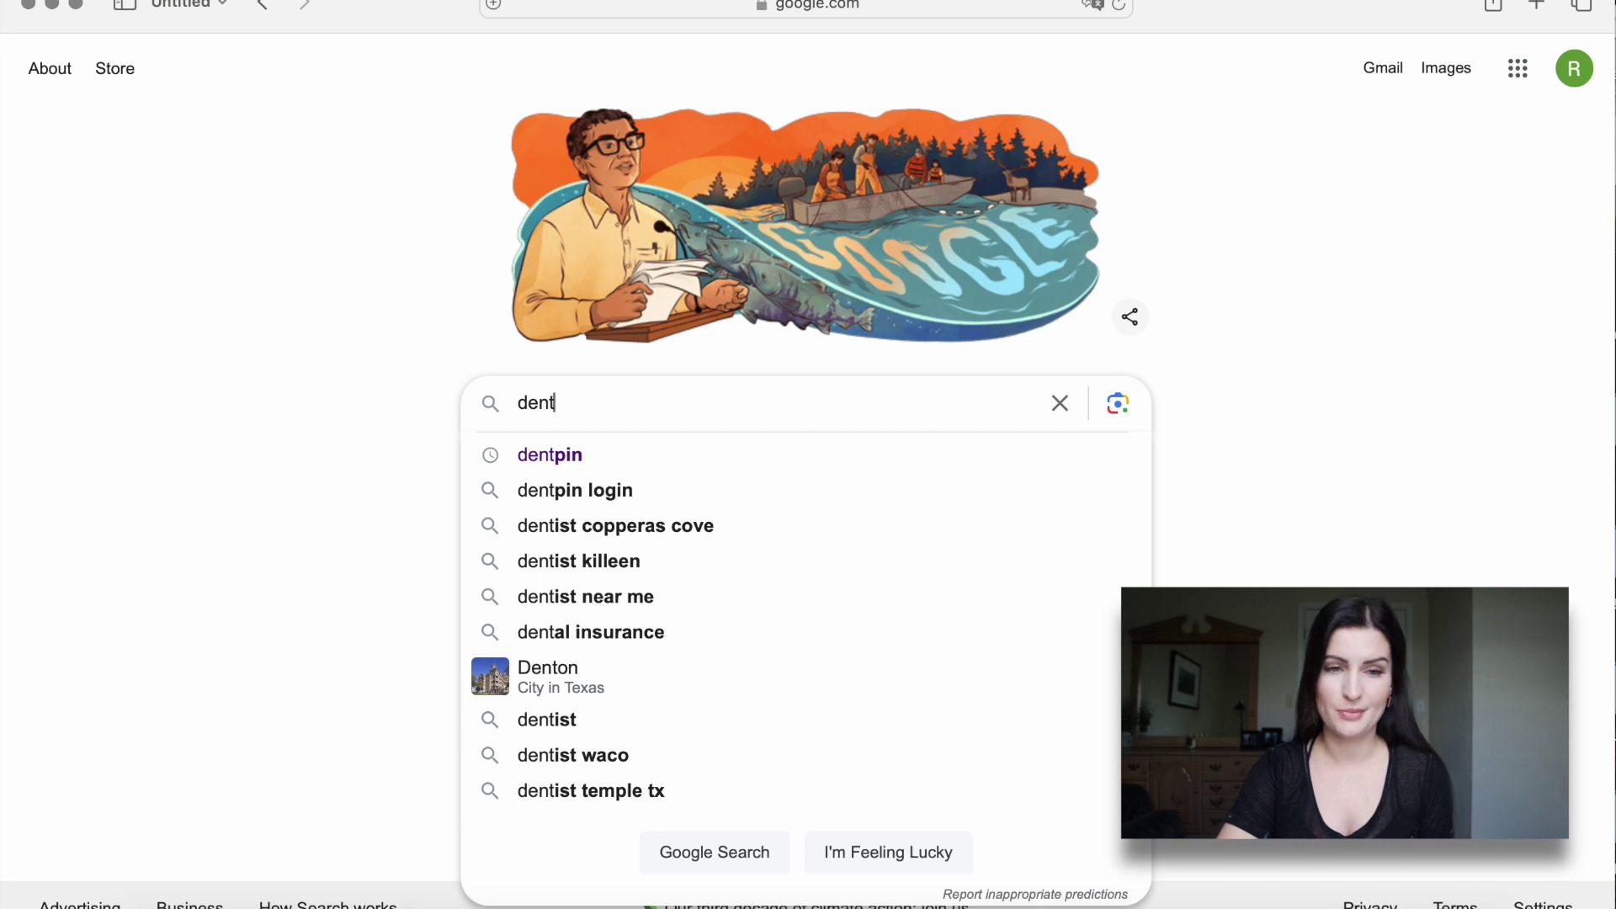
Search Google for dentpin, go to the ADA's DENTPIN page under Education, and open the DENTPIN registration form.
{"action": "left_click", "coordinate": [527, 457]}
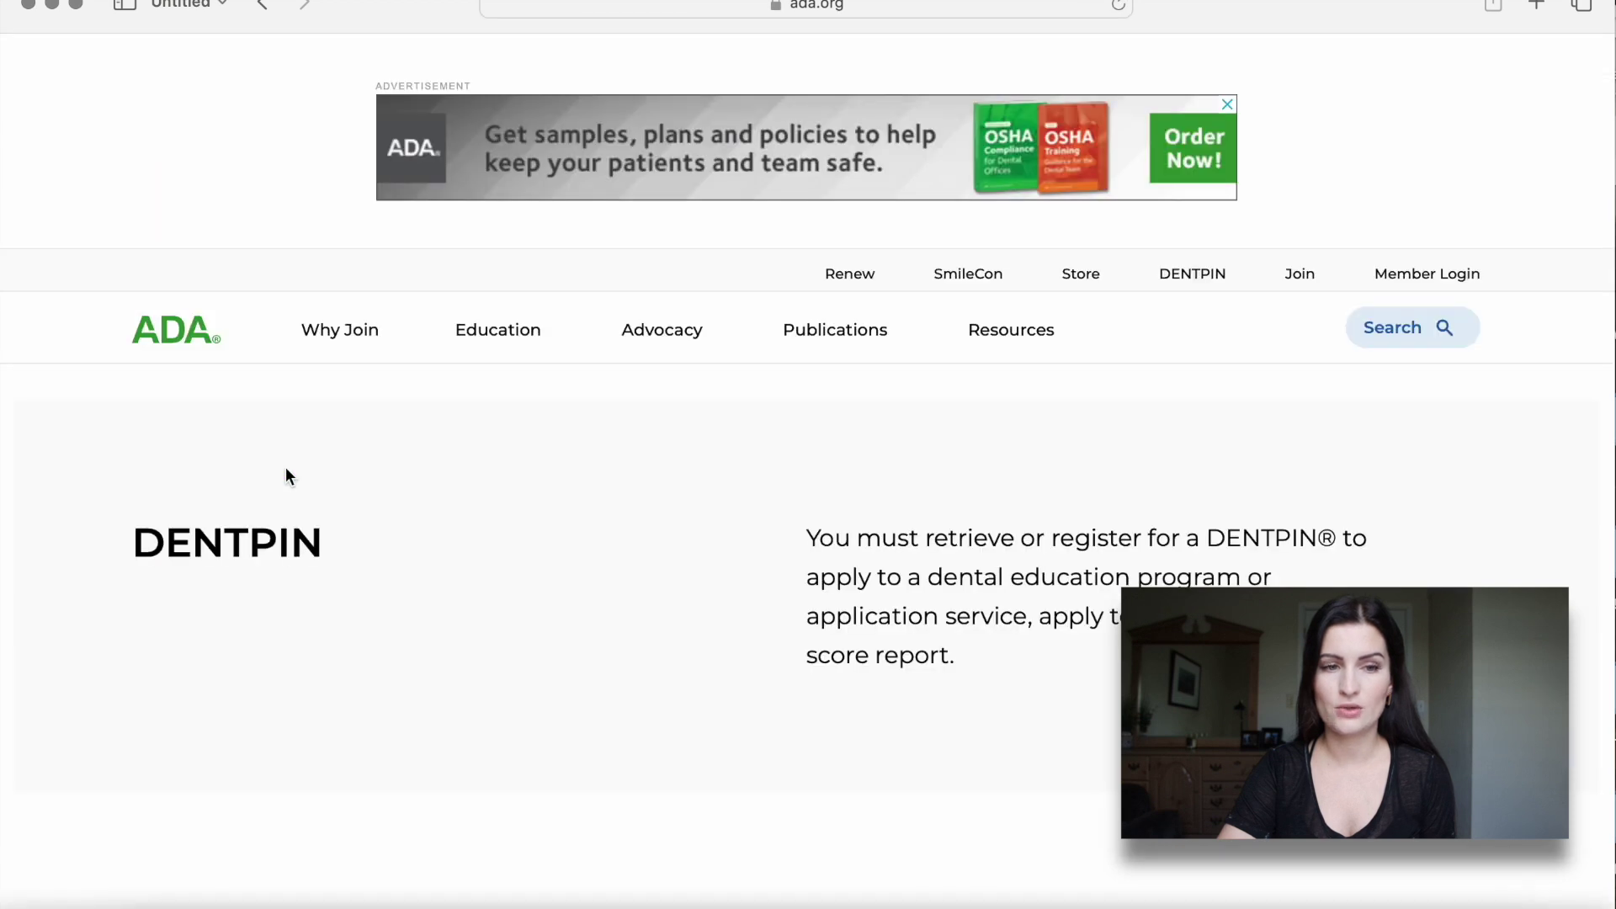
{"action": "mouse_move", "coordinate": [523, 340]}
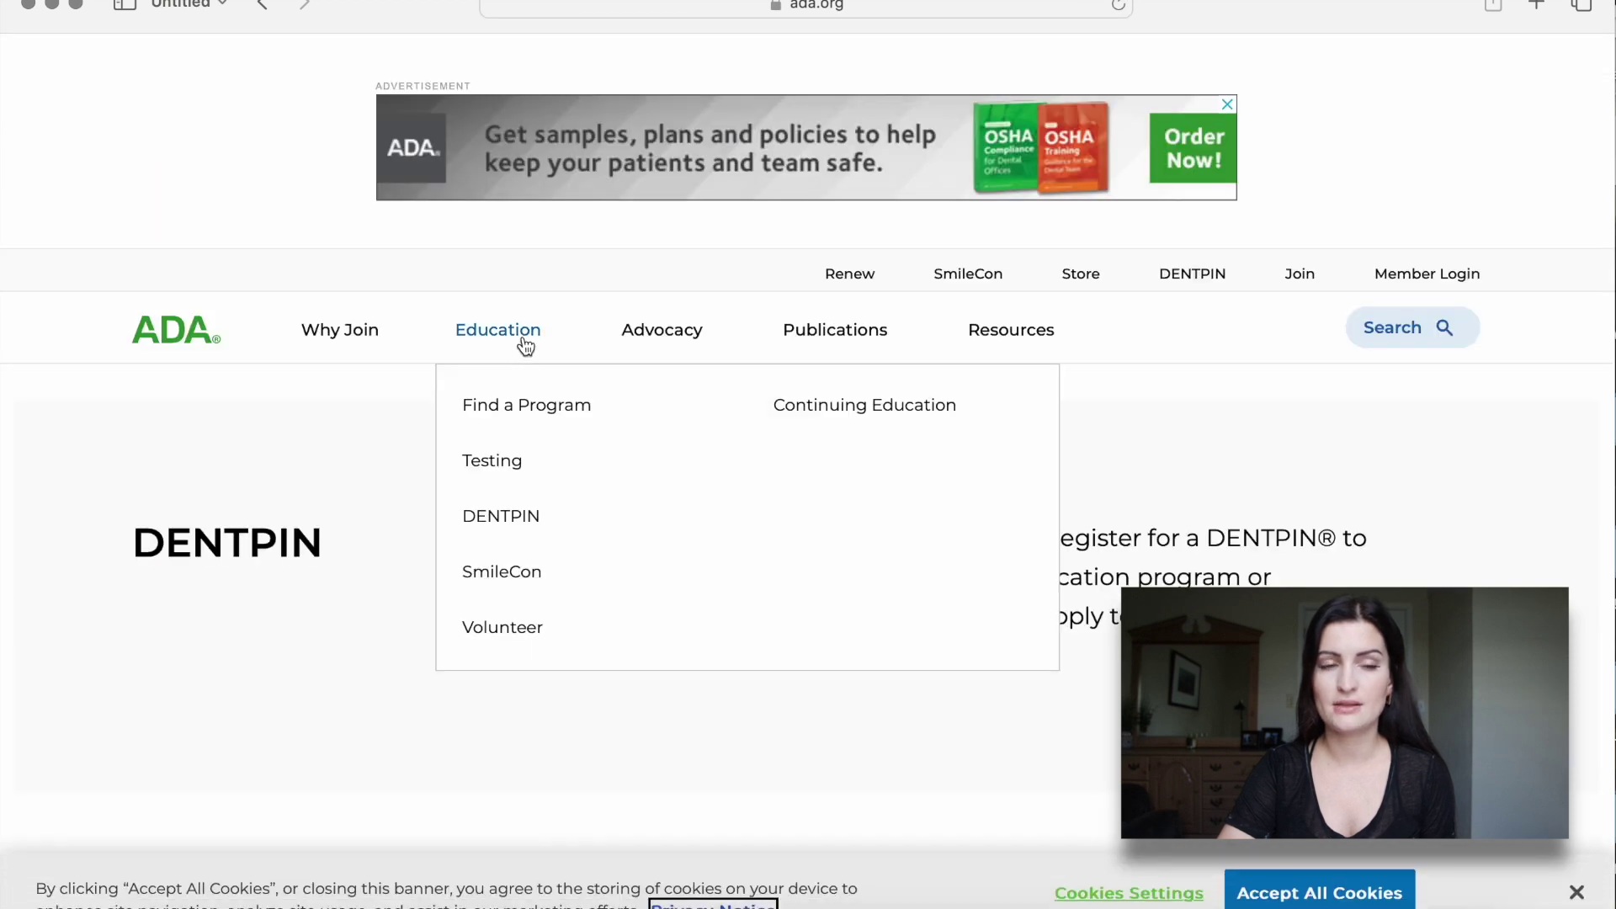
{"action": "left_click", "coordinate": [486, 517]}
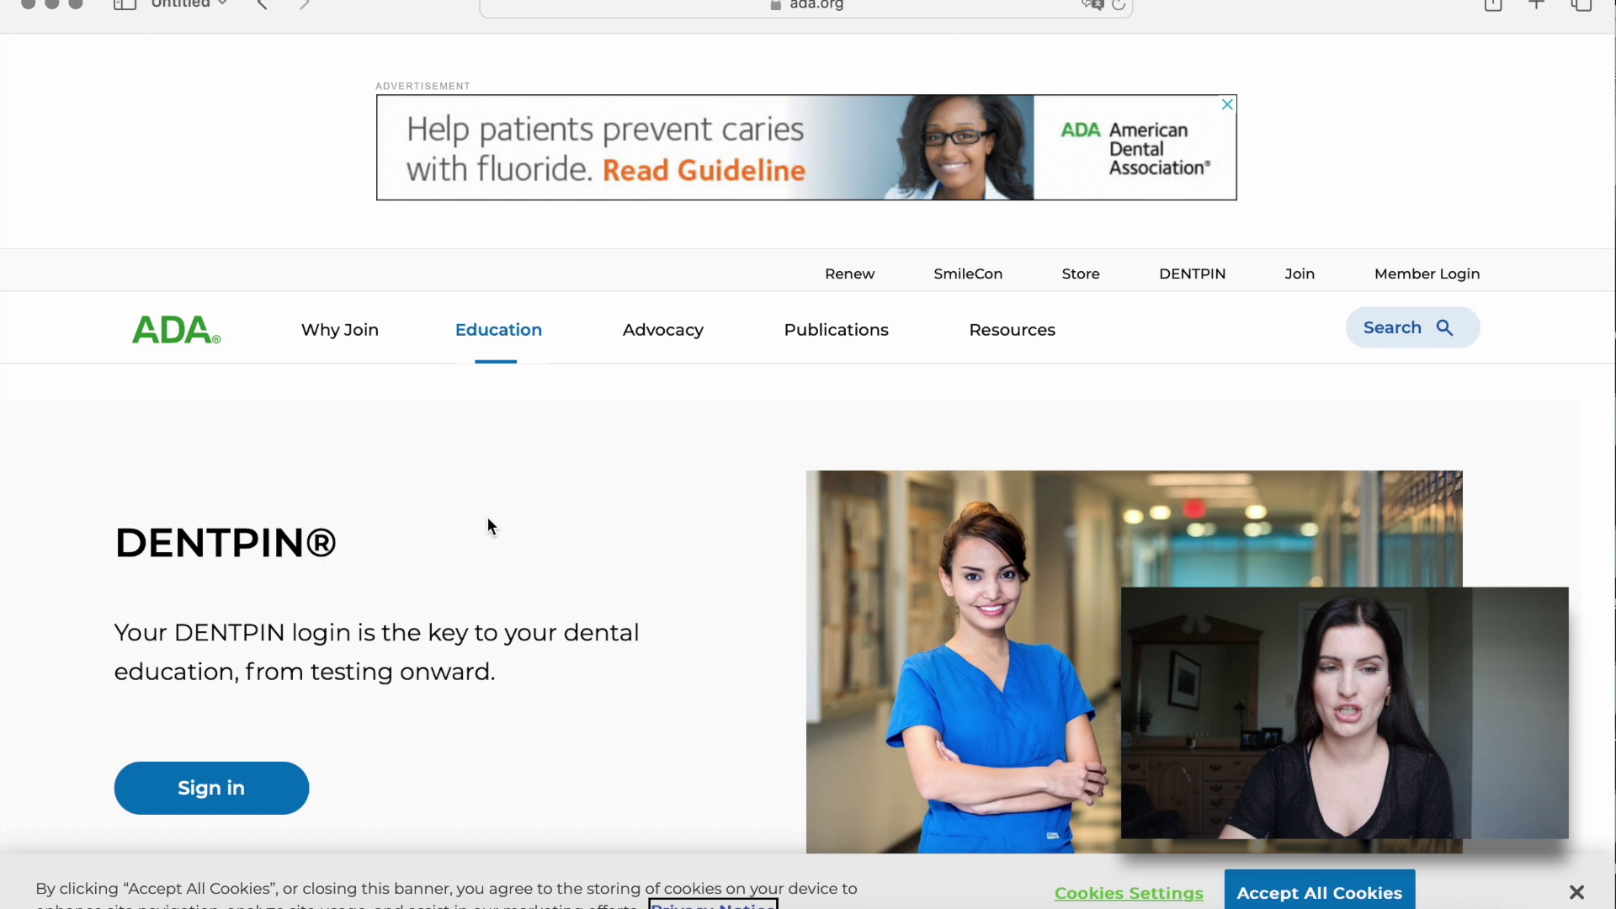
{"action": "scroll", "coordinate": [487, 518], "scroll_direction": "down", "scroll_amount": 1}
{"action": "left_click", "coordinate": [231, 678]}
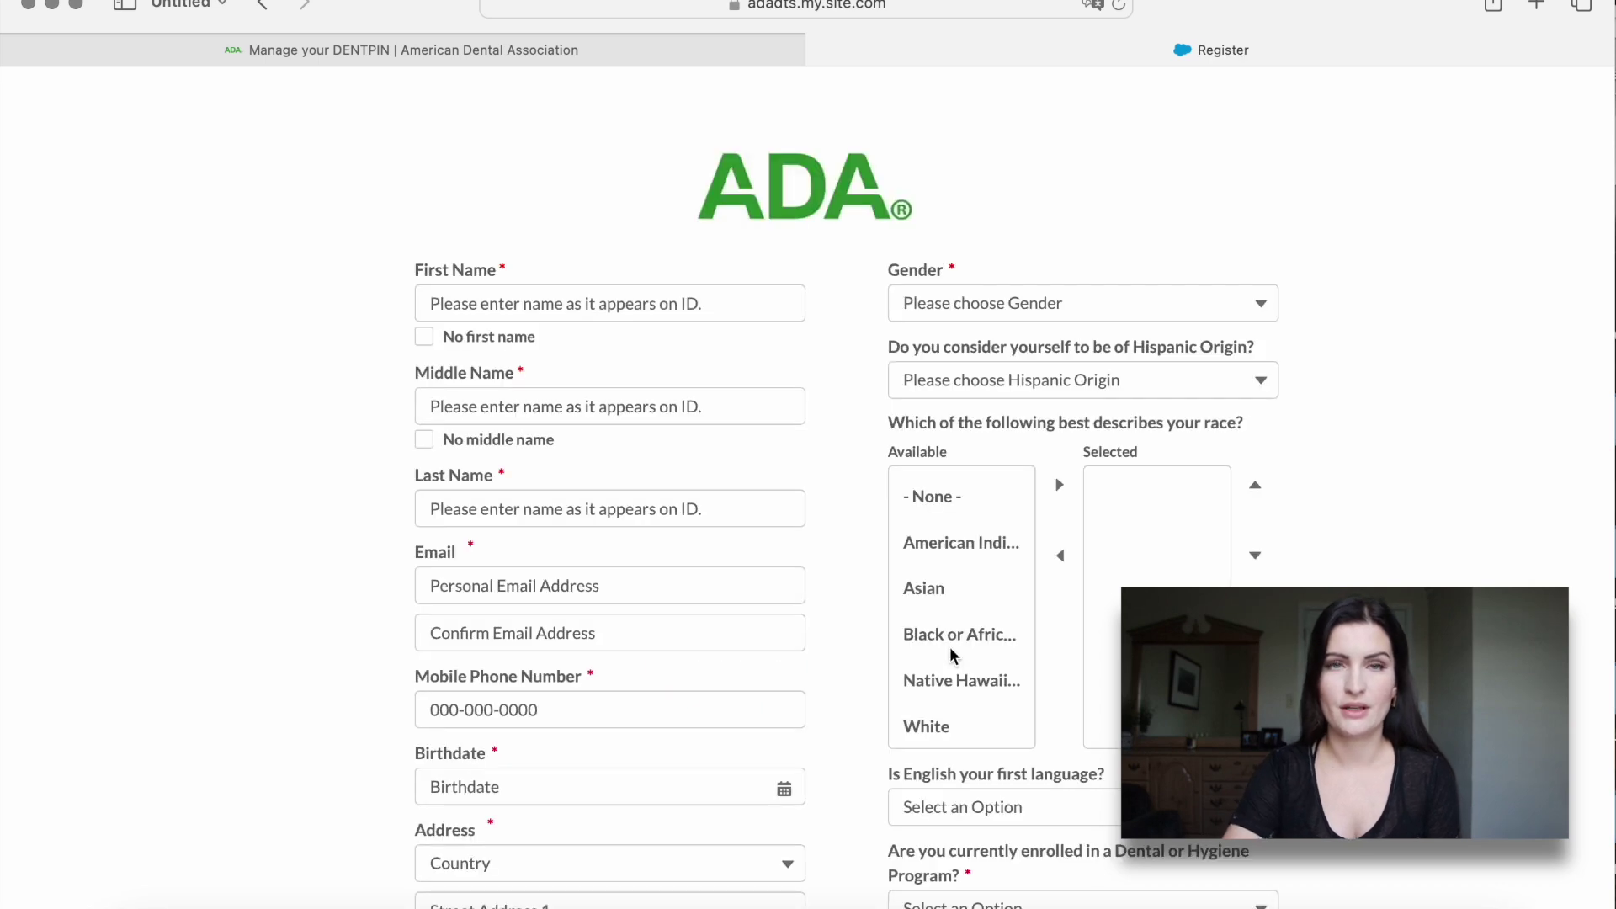
Review the DENTPIN registration form's fields, from name, contact and address details to demographics, dental program enrollment and password.
{"action": "scroll", "coordinate": [876, 547], "scroll_direction": "down", "scroll_amount": 2}
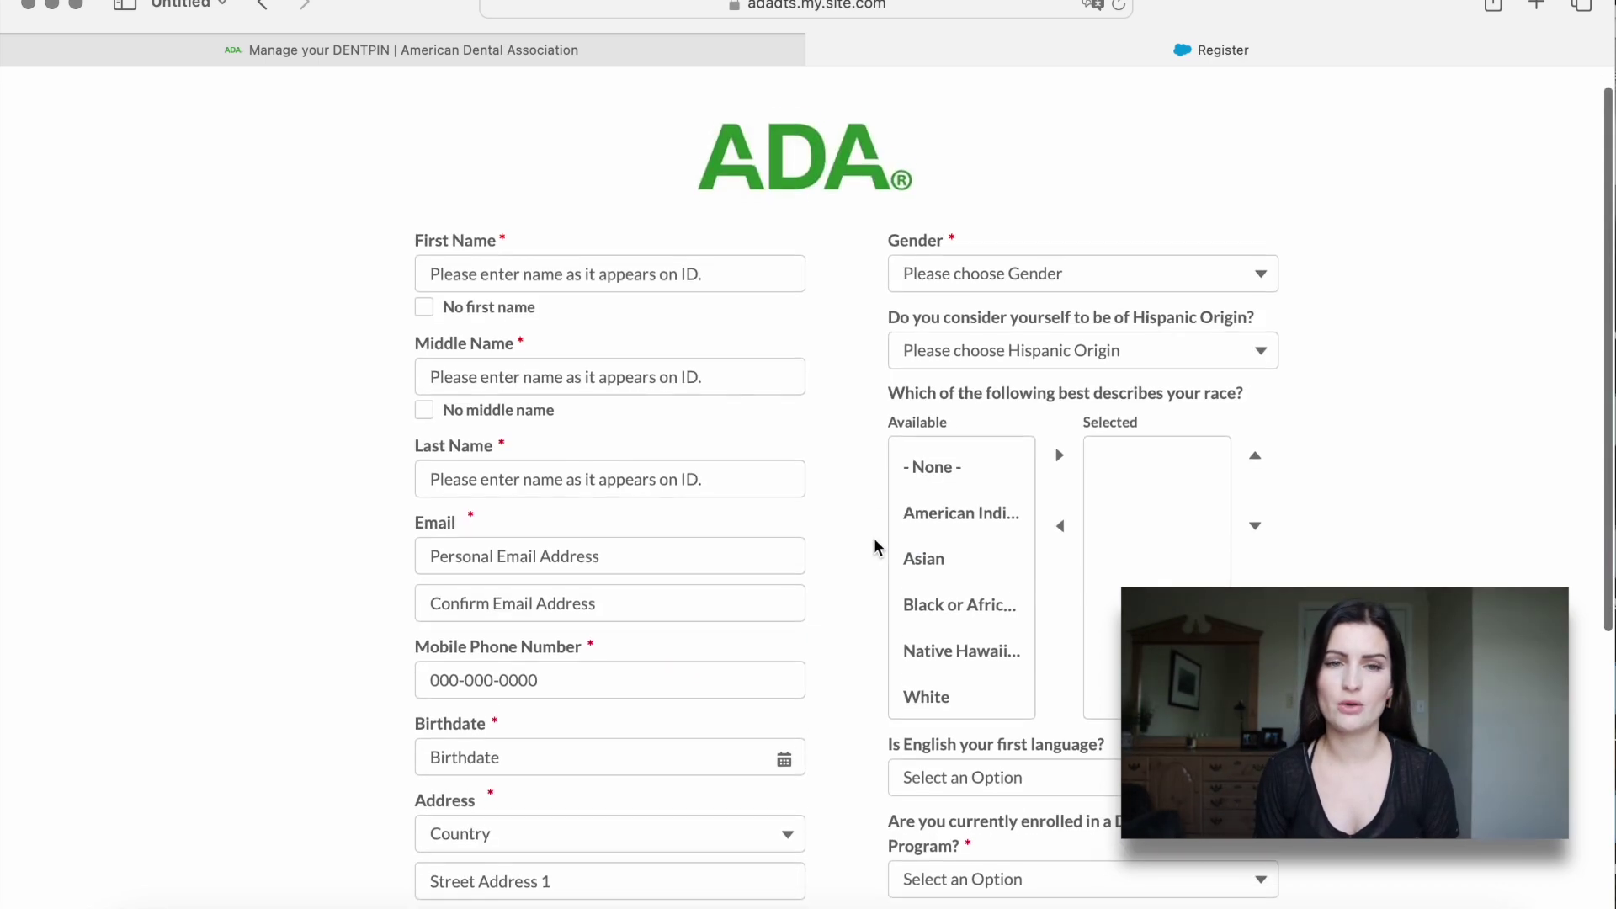
{"action": "scroll", "coordinate": [876, 547], "scroll_direction": "down", "scroll_amount": 1}
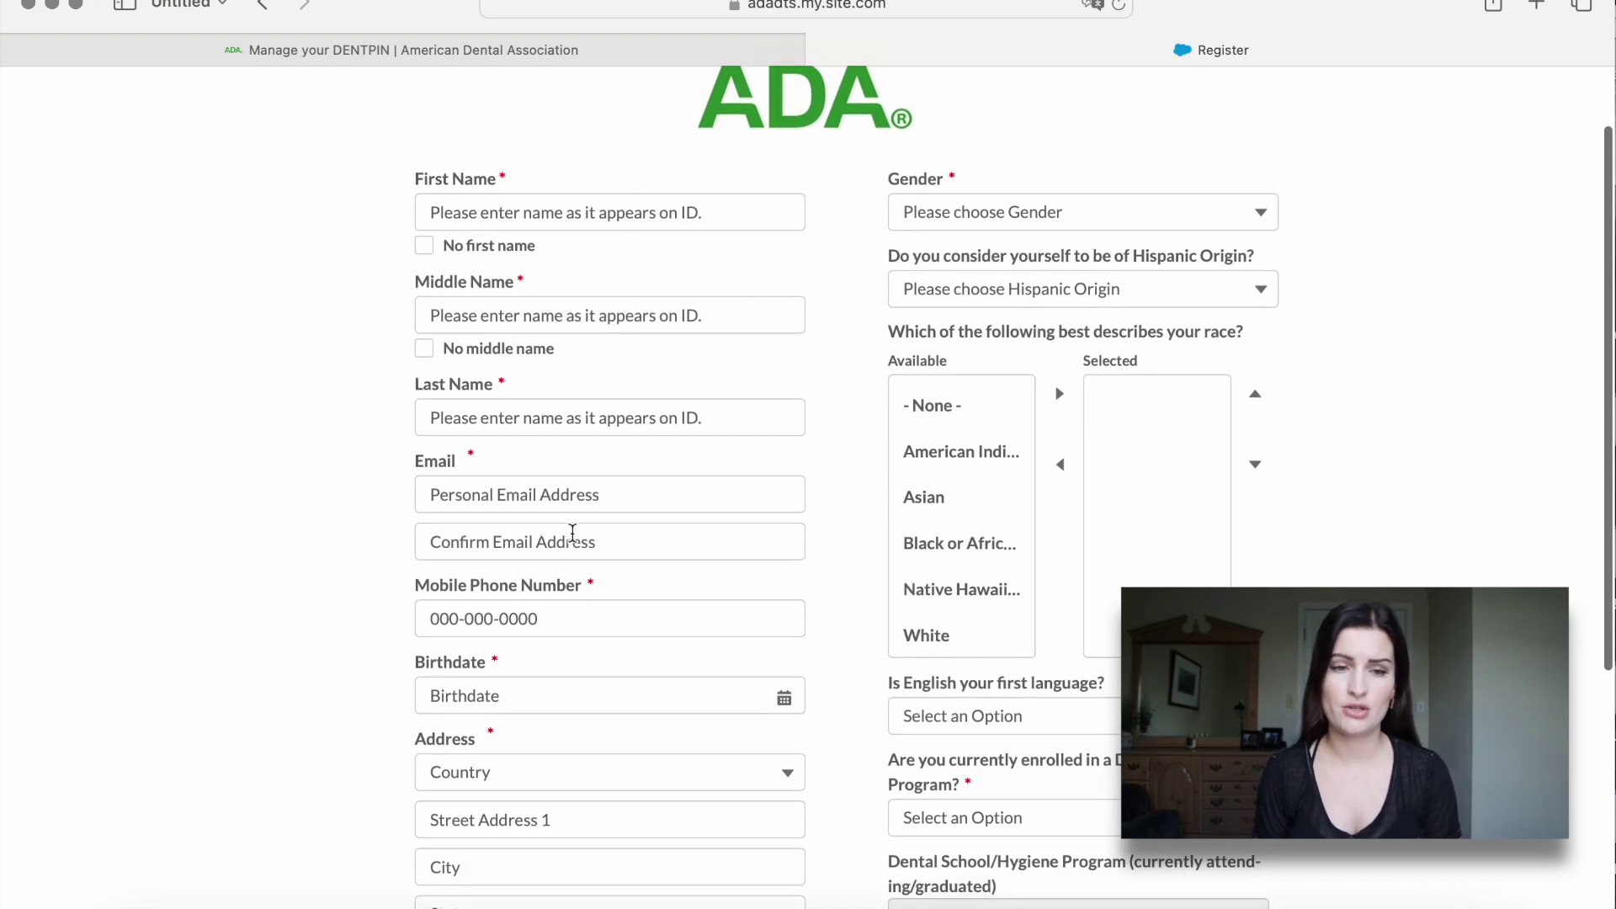
{"action": "scroll", "coordinate": [572, 541], "scroll_direction": "down", "scroll_amount": 5}
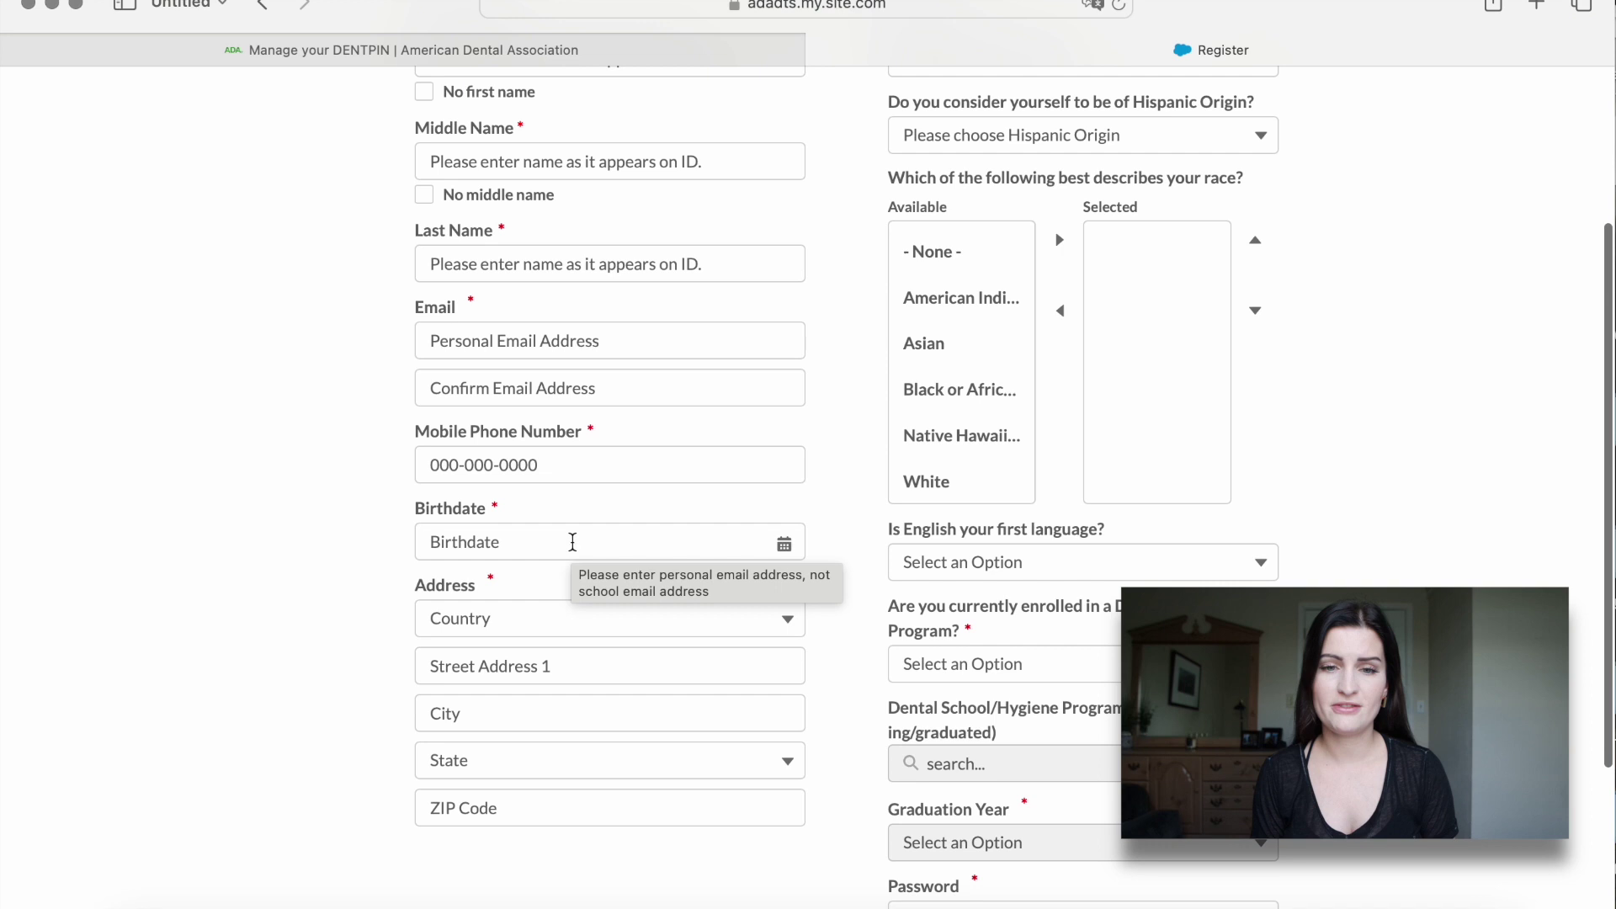
{"action": "scroll", "coordinate": [570, 551], "scroll_direction": "up", "scroll_amount": 8}
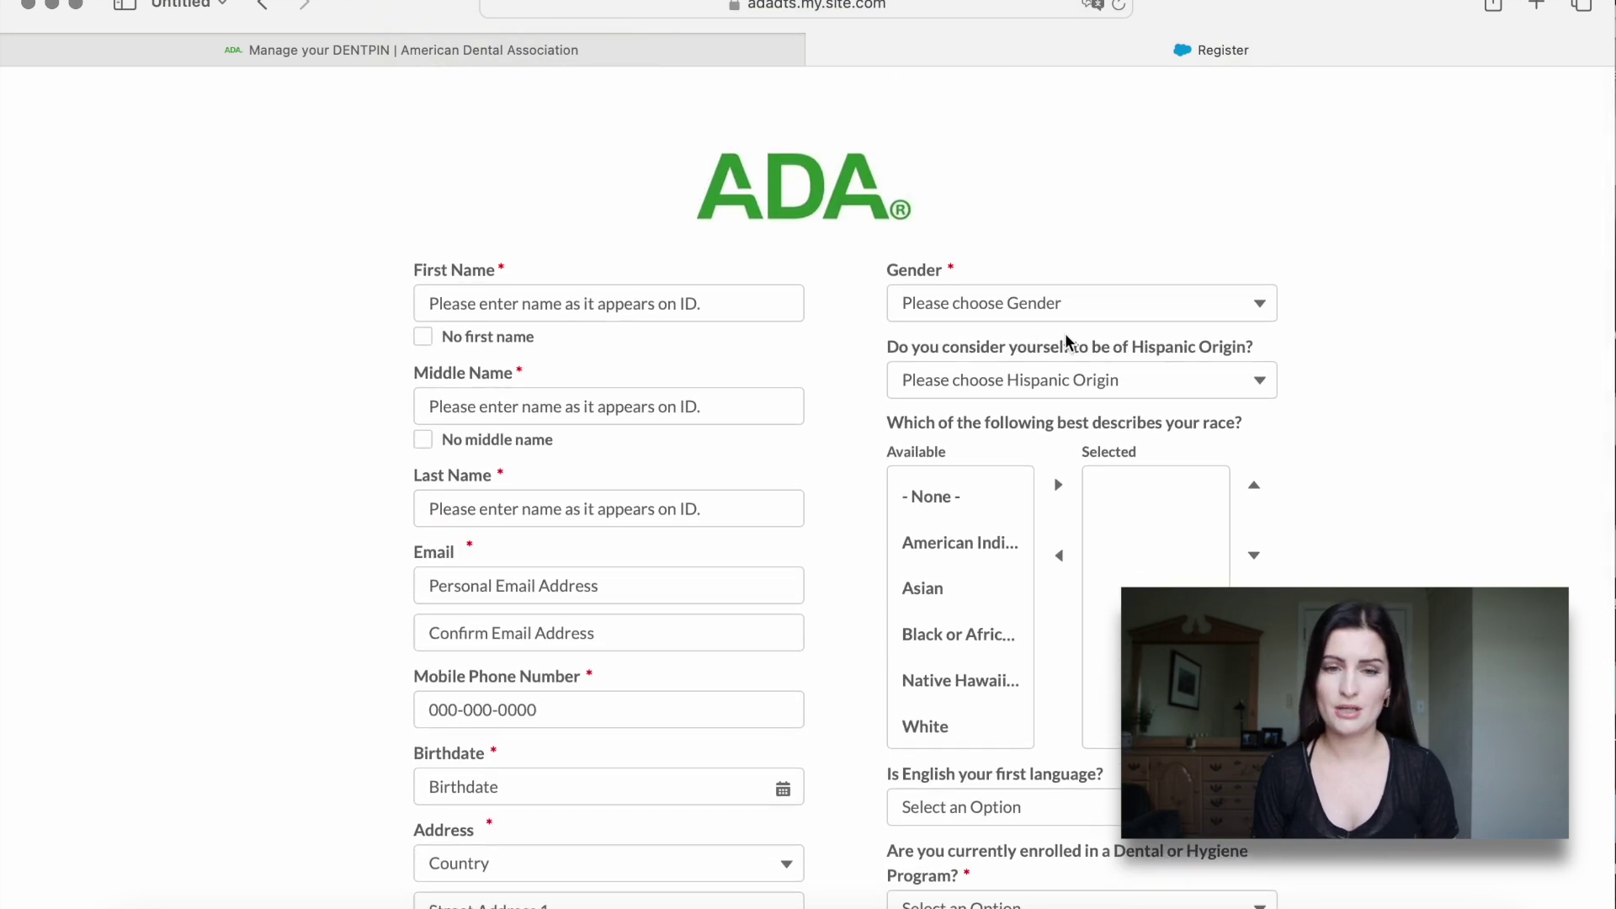
{"action": "scroll", "coordinate": [1066, 339], "scroll_direction": "down", "scroll_amount": 3}
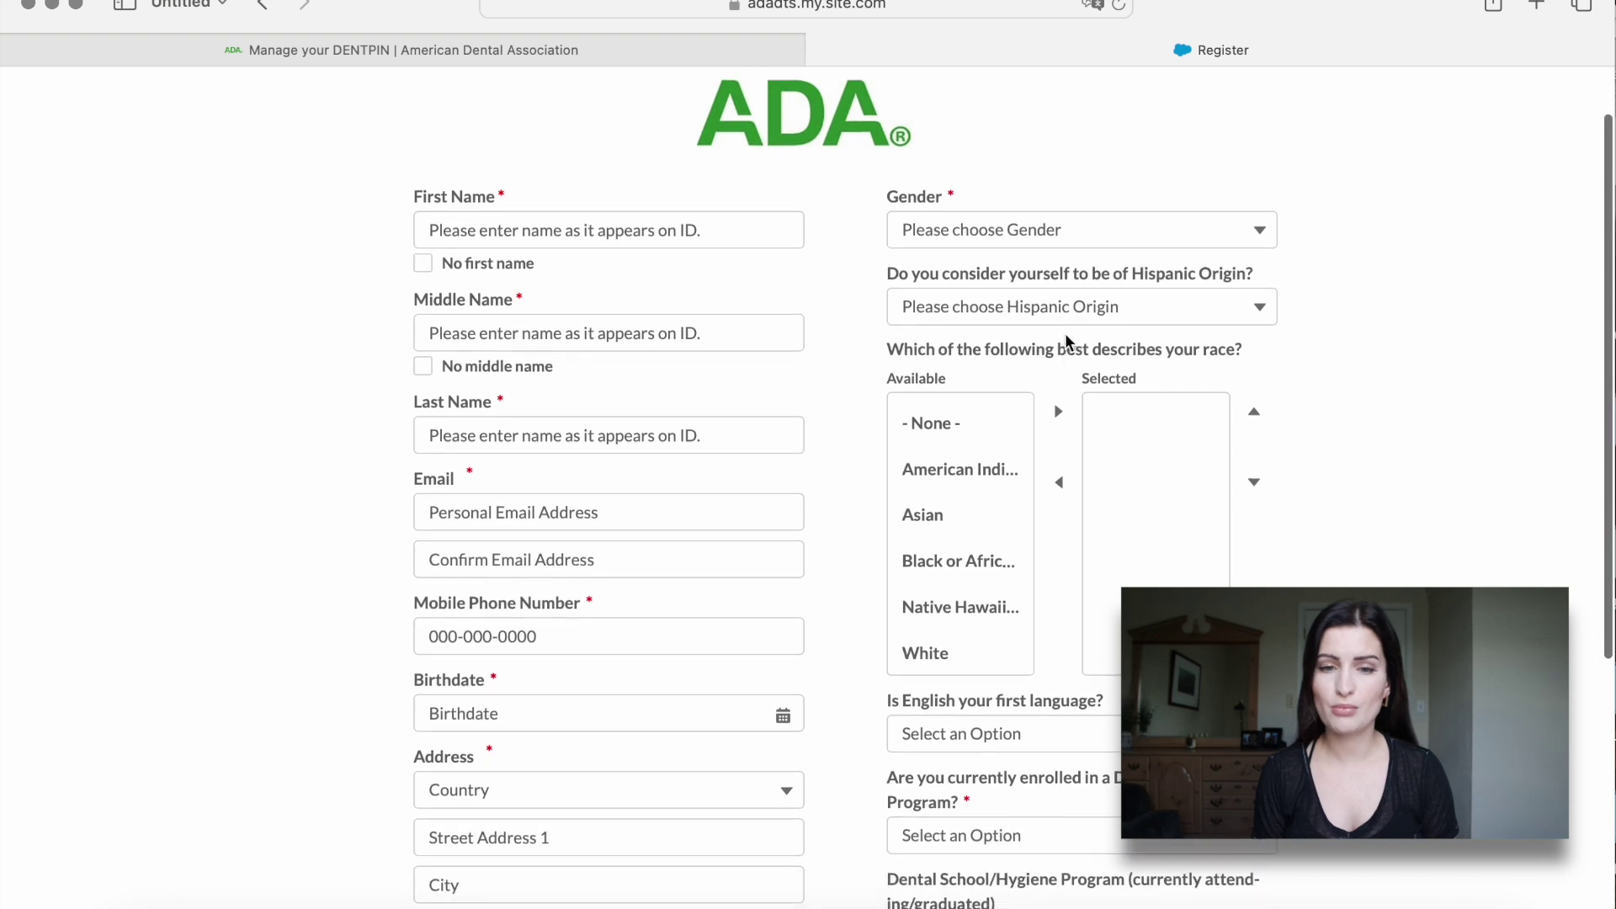
{"action": "scroll", "coordinate": [1063, 341], "scroll_direction": "down", "scroll_amount": 5}
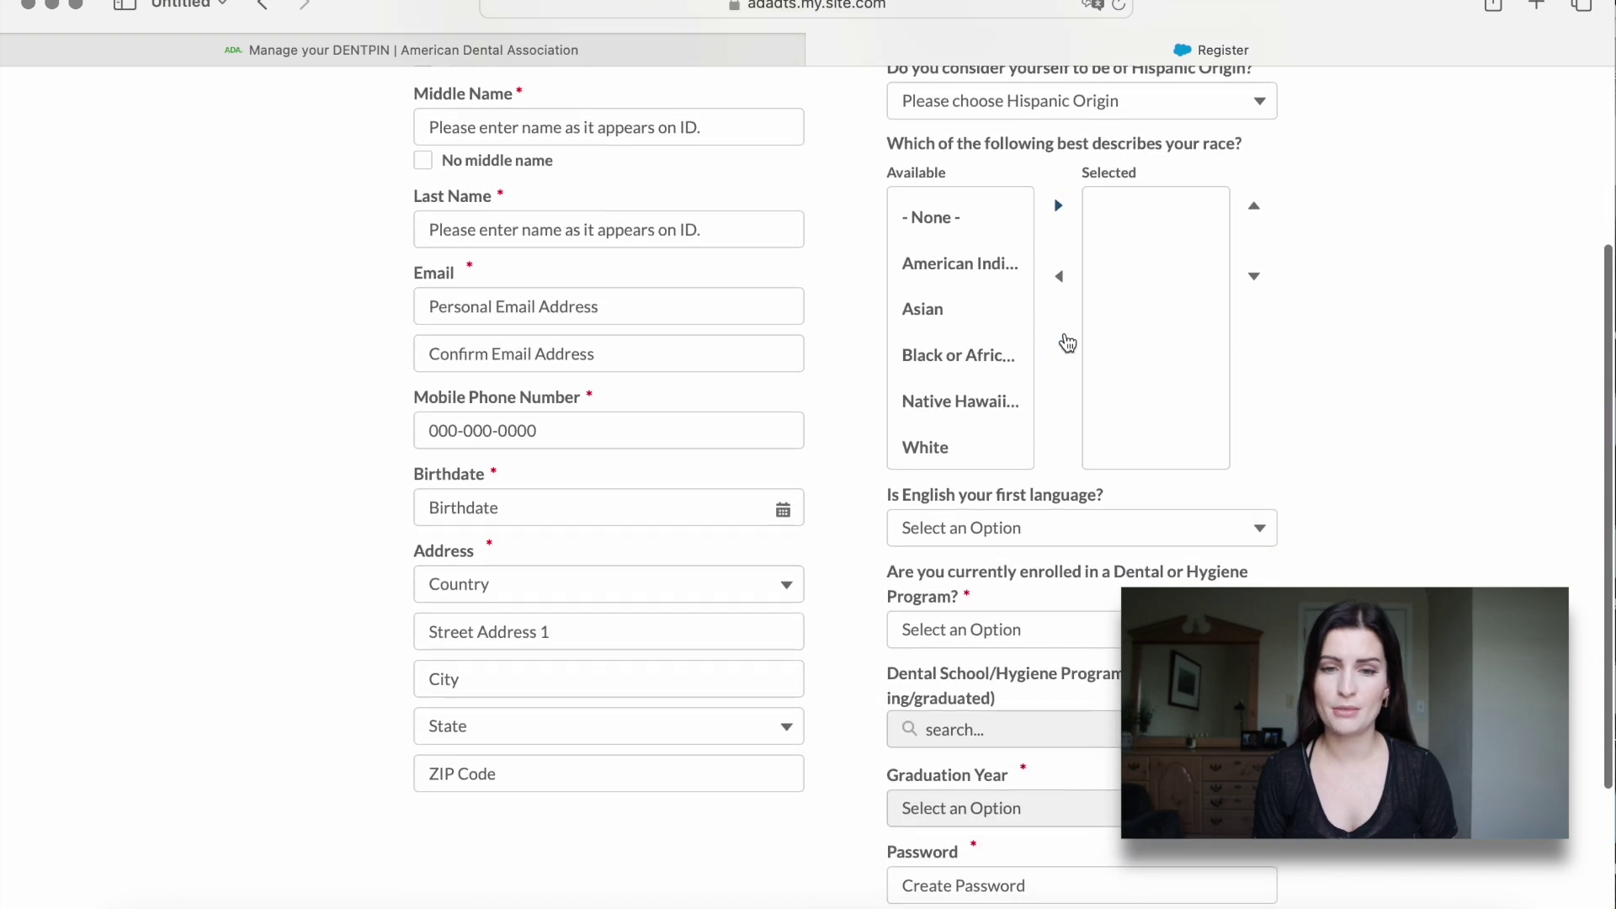
{"action": "scroll", "coordinate": [1064, 335], "scroll_direction": "down", "scroll_amount": 2}
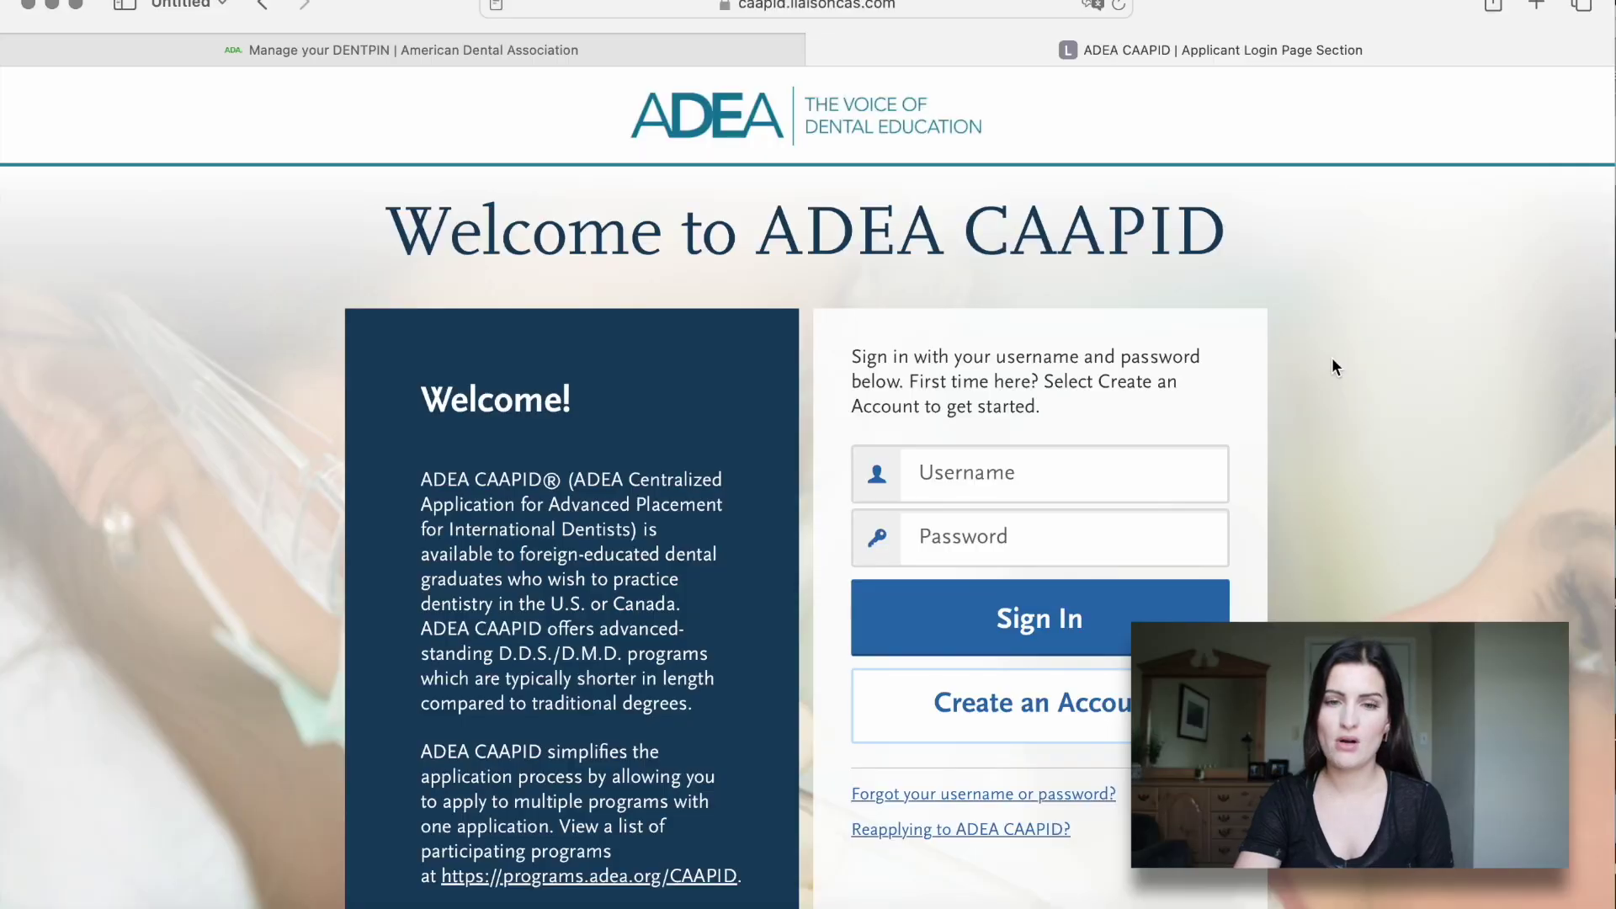
Open the account creation form from the ADEA CAAPID login page.
{"action": "scroll", "coordinate": [1331, 357], "scroll_direction": "down", "scroll_amount": 2}
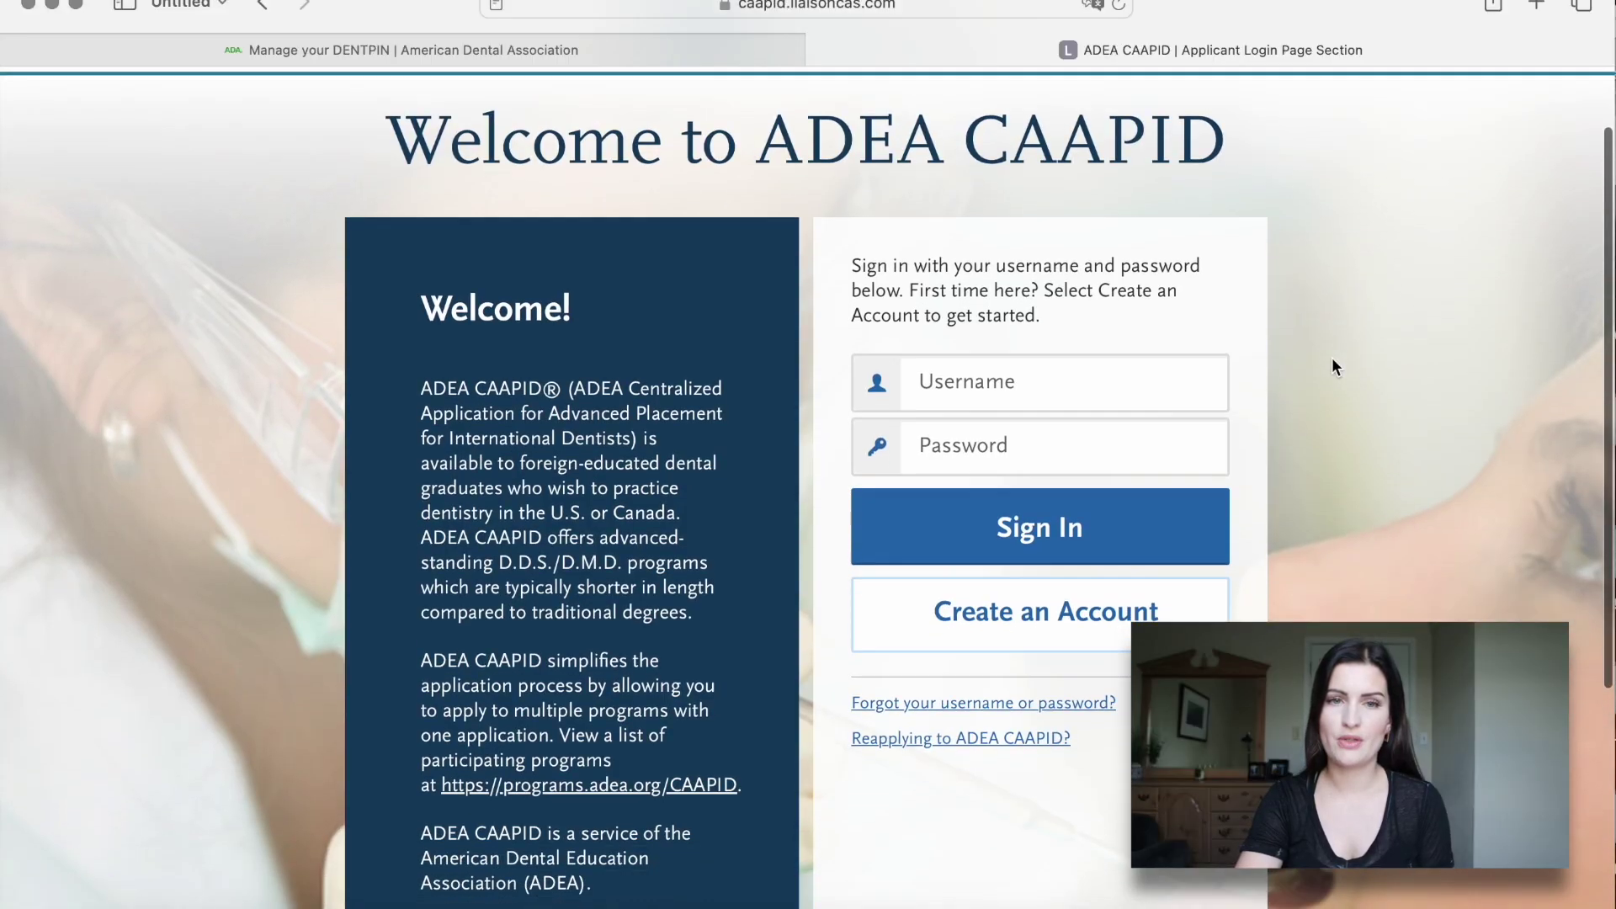
{"action": "left_click", "coordinate": [1077, 596]}
{"action": "scroll", "coordinate": [1070, 599], "scroll_direction": "down", "scroll_amount": 3}
{"action": "scroll", "coordinate": [1070, 599], "scroll_direction": "up", "scroll_amount": 3}
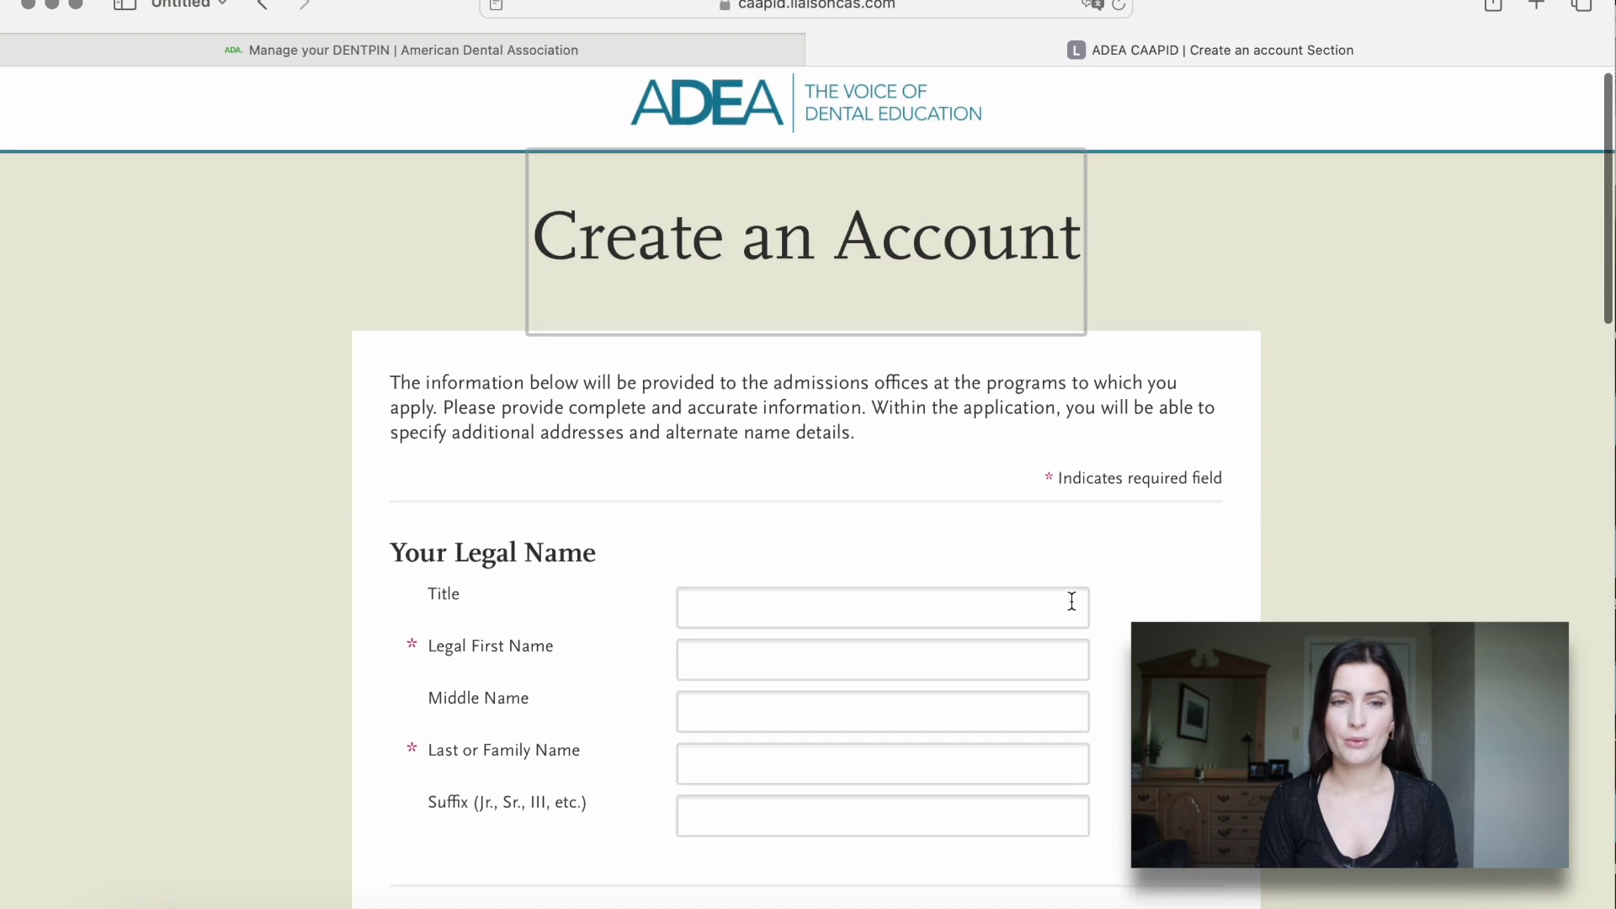
Examine the account form's legal name, contact, text authorization, username and password, terms, and European Union data protection sections.
{"action": "scroll", "coordinate": [1072, 601], "scroll_direction": "down", "scroll_amount": 3}
{"action": "scroll", "coordinate": [1071, 601], "scroll_direction": "down", "scroll_amount": 1}
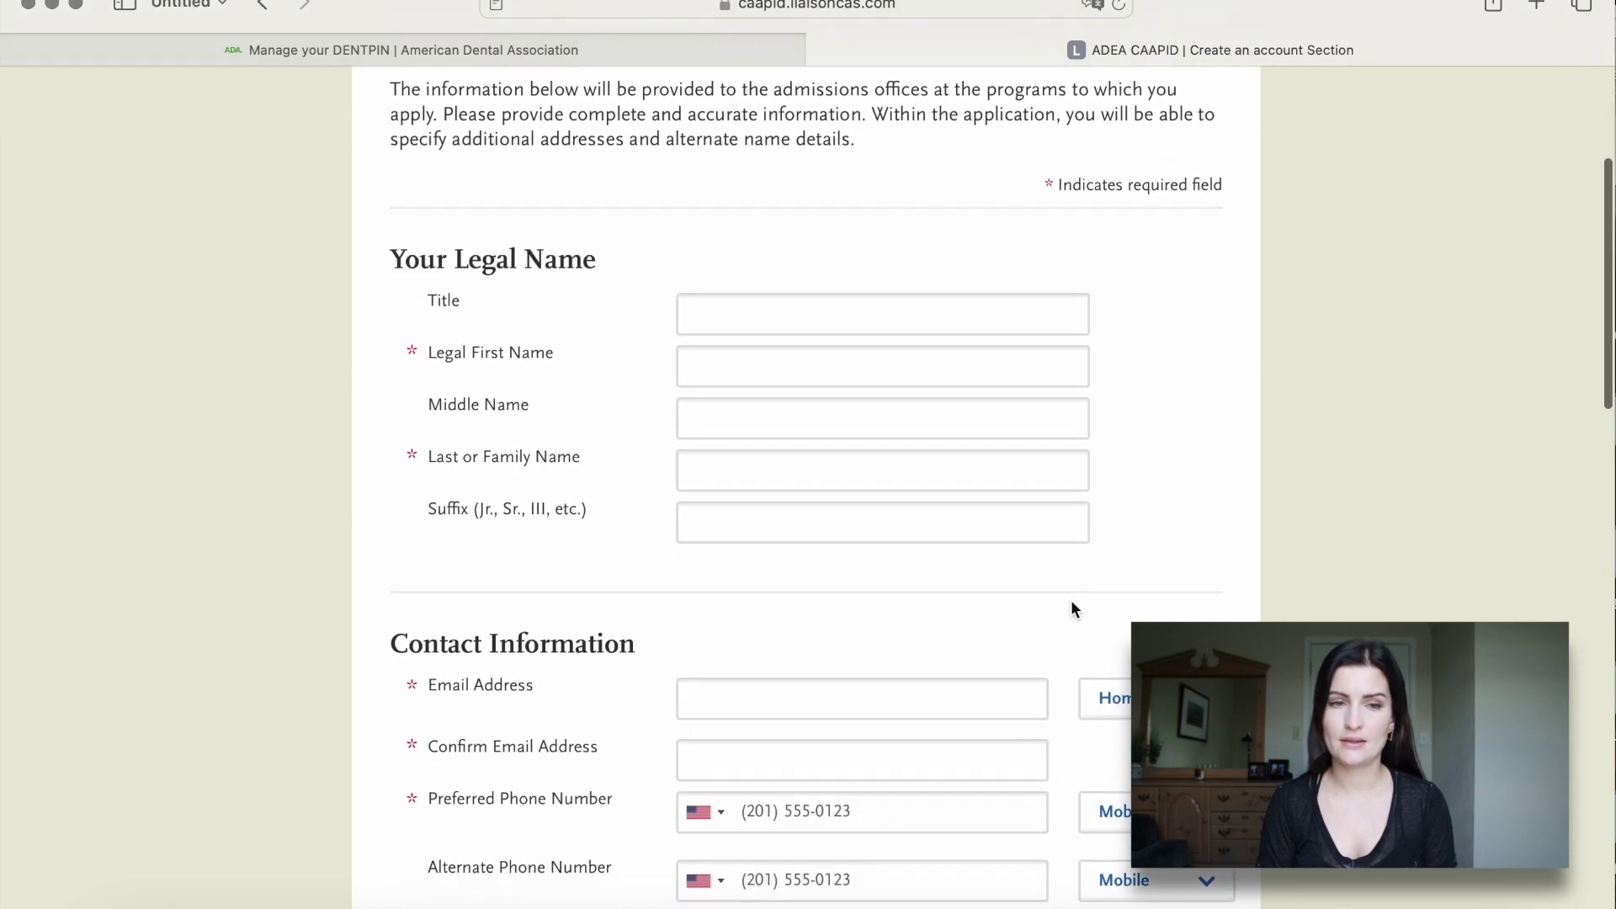
{"action": "scroll", "coordinate": [1071, 601], "scroll_direction": "down", "scroll_amount": 2}
{"action": "scroll", "coordinate": [1072, 606], "scroll_direction": "down", "scroll_amount": 5}
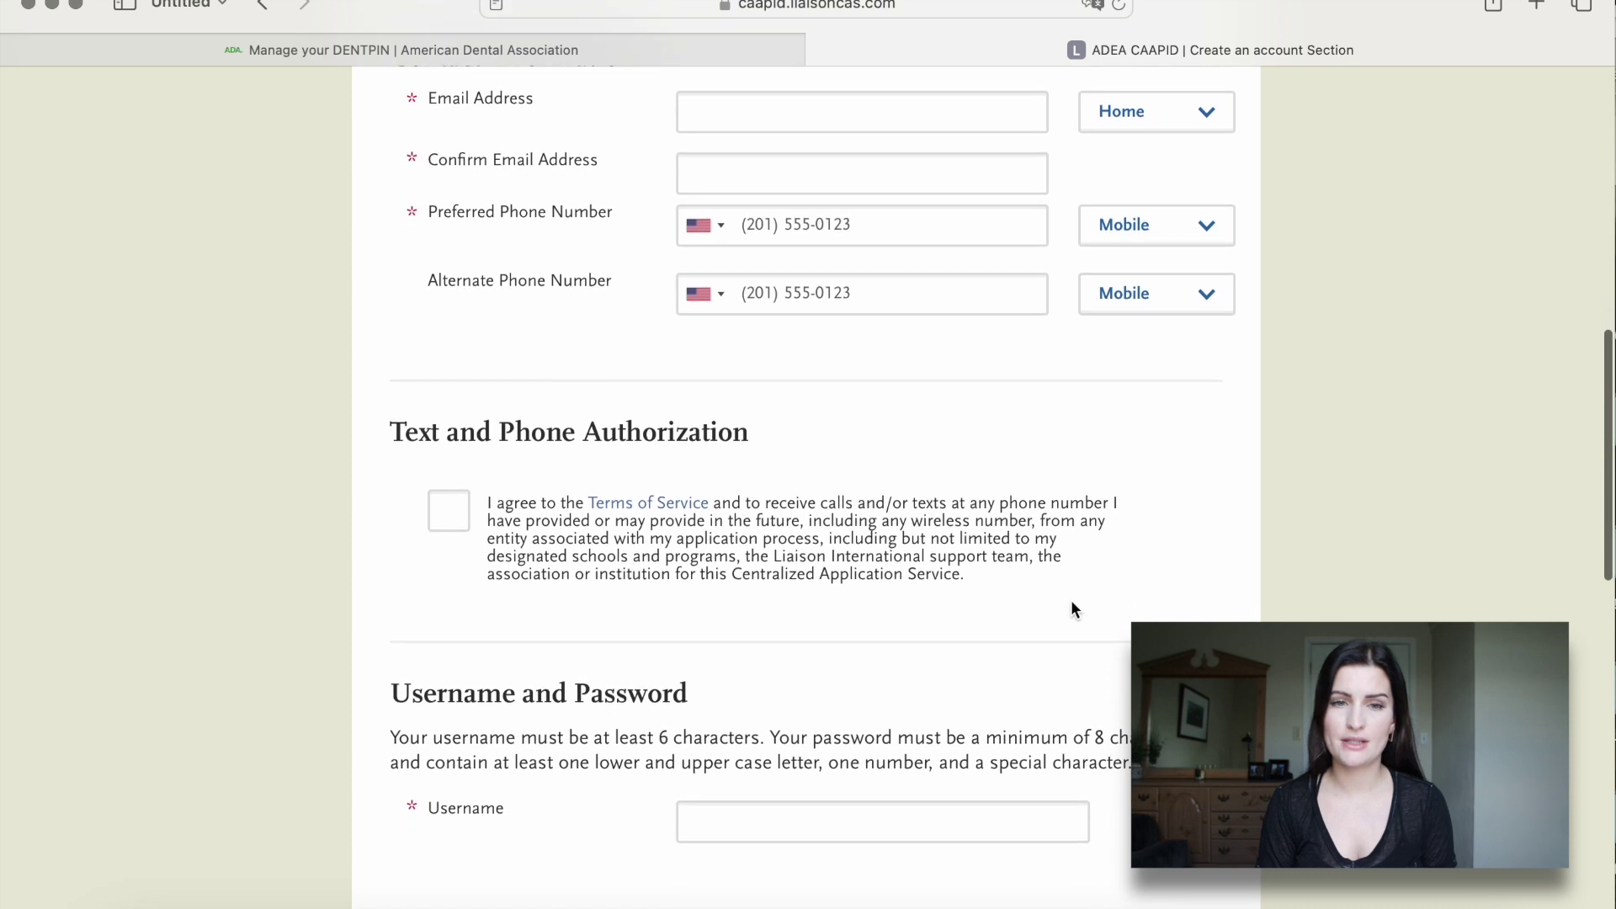
{"action": "scroll", "coordinate": [1073, 609], "scroll_direction": "down", "scroll_amount": 4}
{"action": "scroll", "coordinate": [1072, 601], "scroll_direction": "down", "scroll_amount": 7}
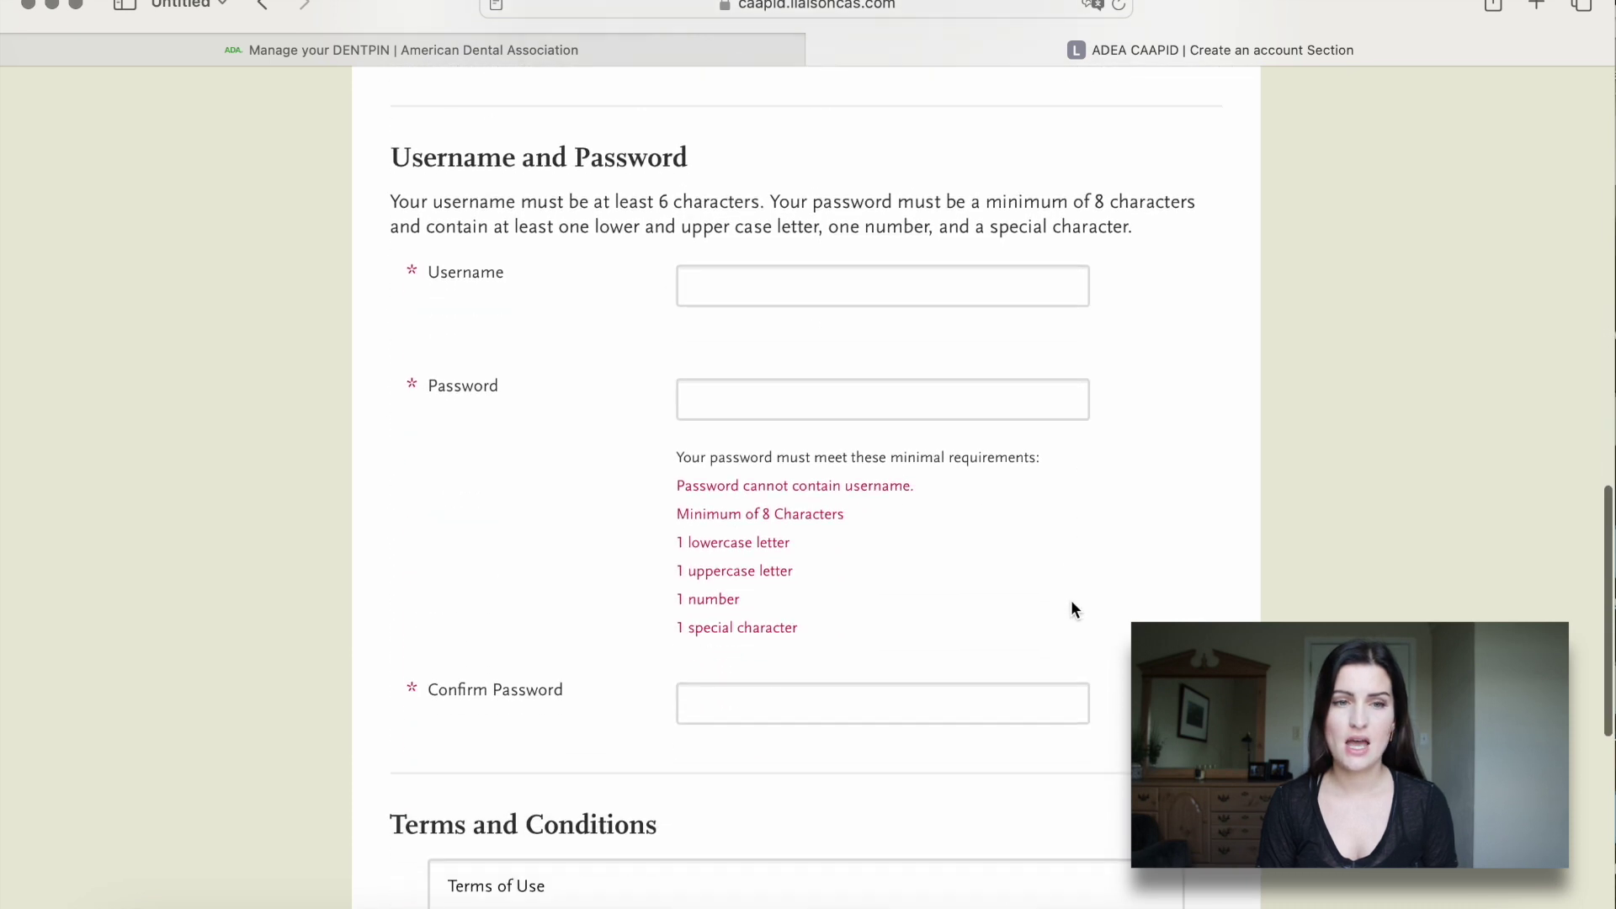
{"action": "scroll", "coordinate": [1069, 598], "scroll_direction": "down", "scroll_amount": 3}
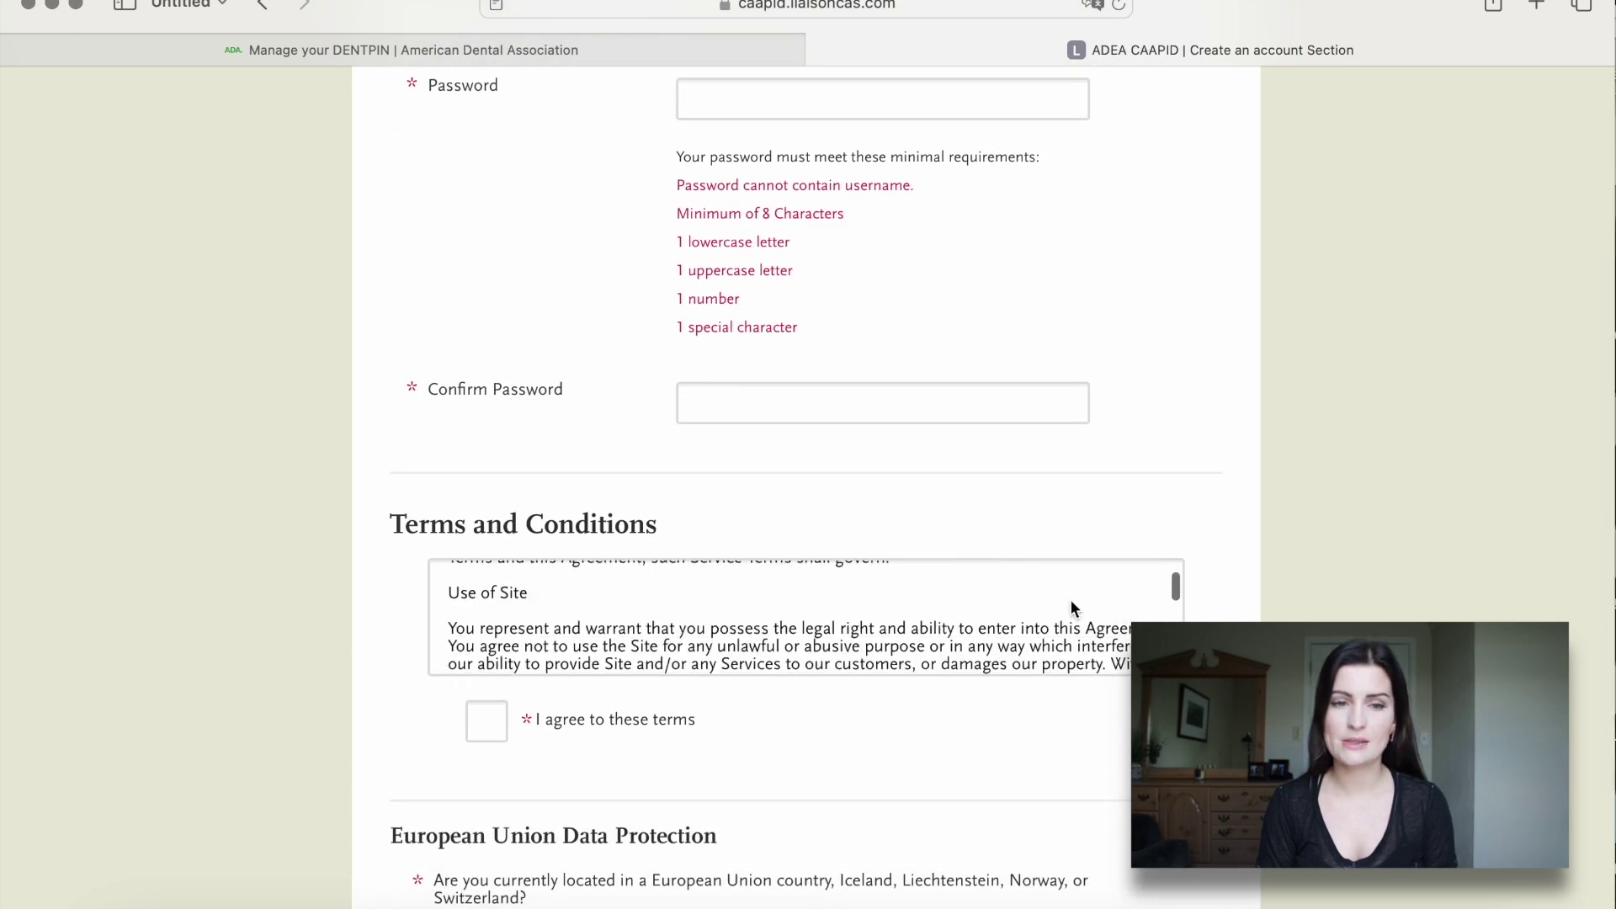
{"action": "scroll", "coordinate": [968, 765], "scroll_direction": "down", "scroll_amount": 3}
{"action": "scroll", "coordinate": [970, 774], "scroll_direction": "down", "scroll_amount": 2}
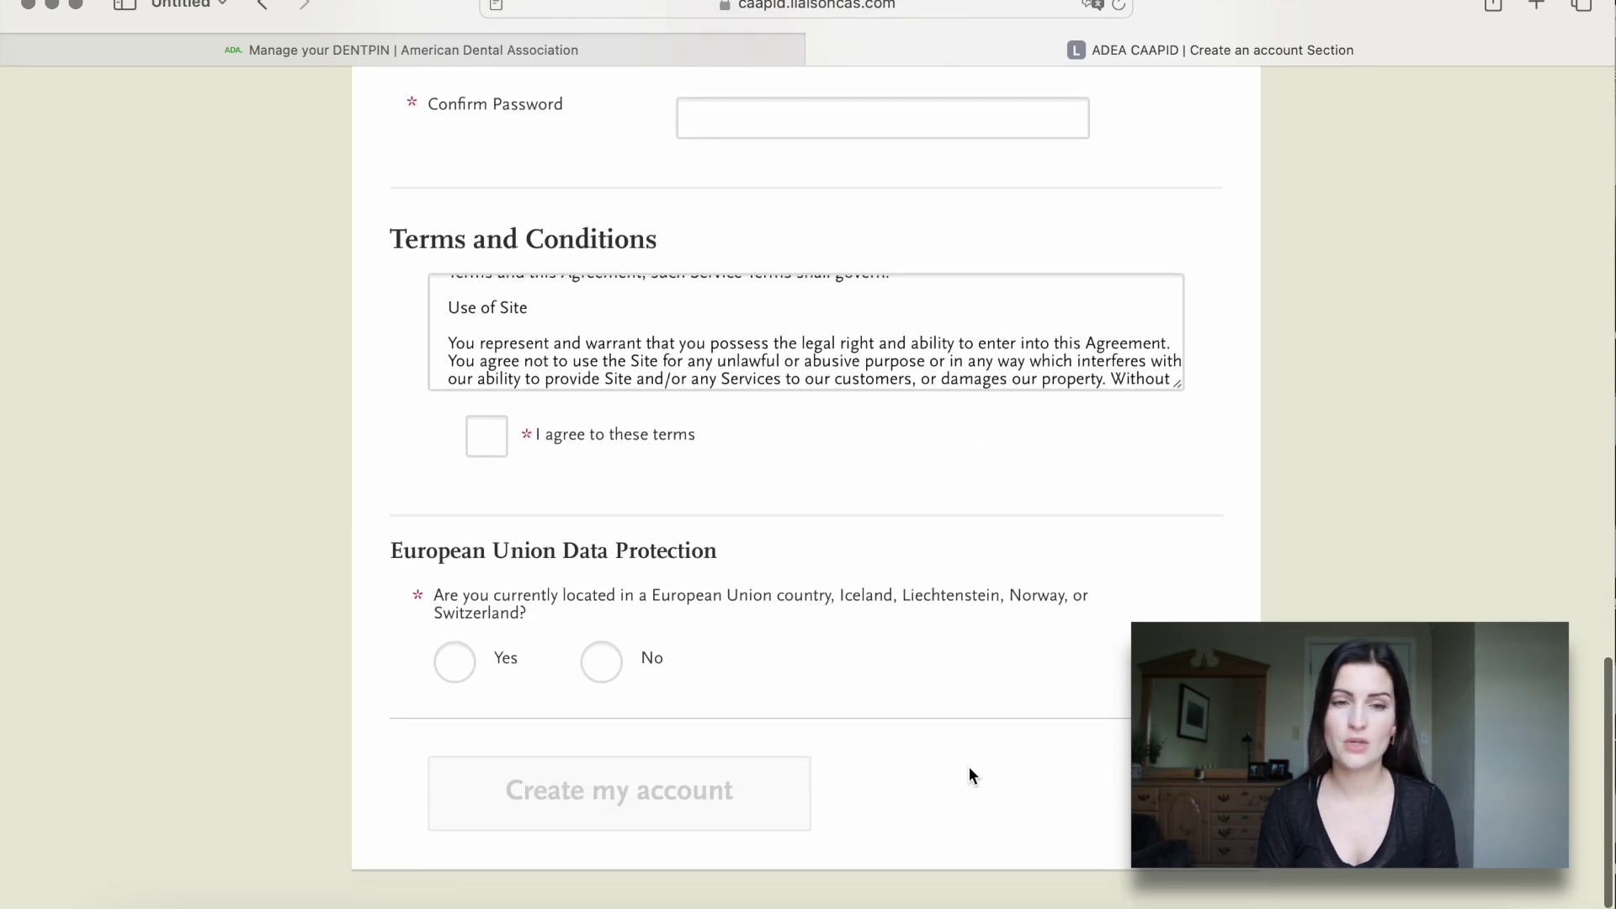
{"action": "scroll", "coordinate": [968, 766], "scroll_direction": "up", "scroll_amount": 10}
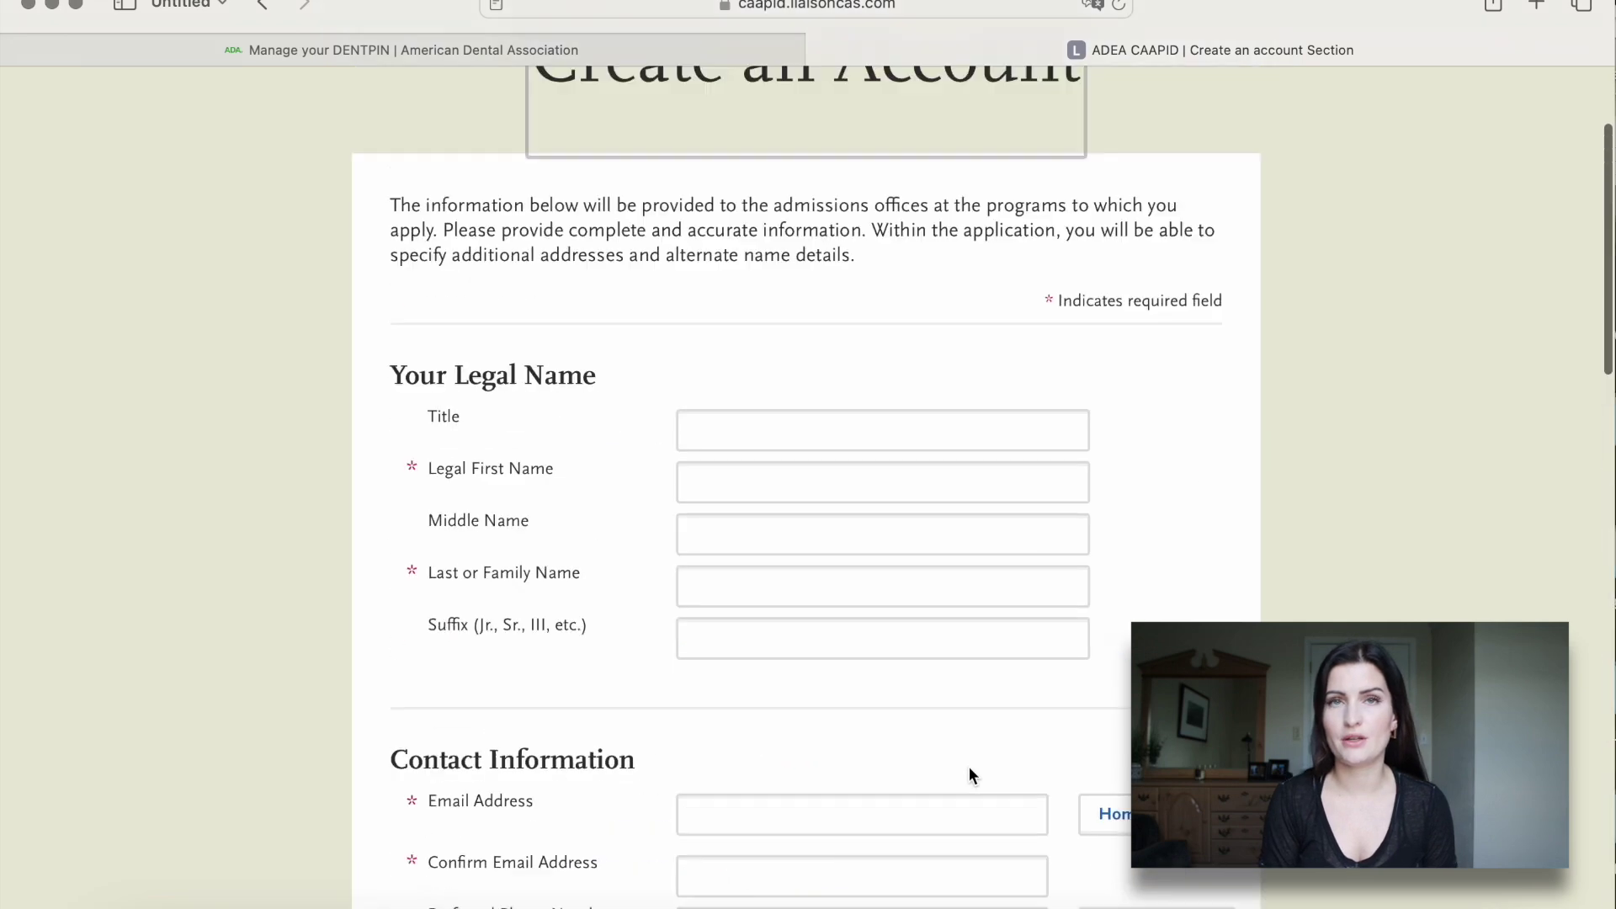
{"action": "scroll", "coordinate": [969, 767], "scroll_direction": "down", "scroll_amount": 1}
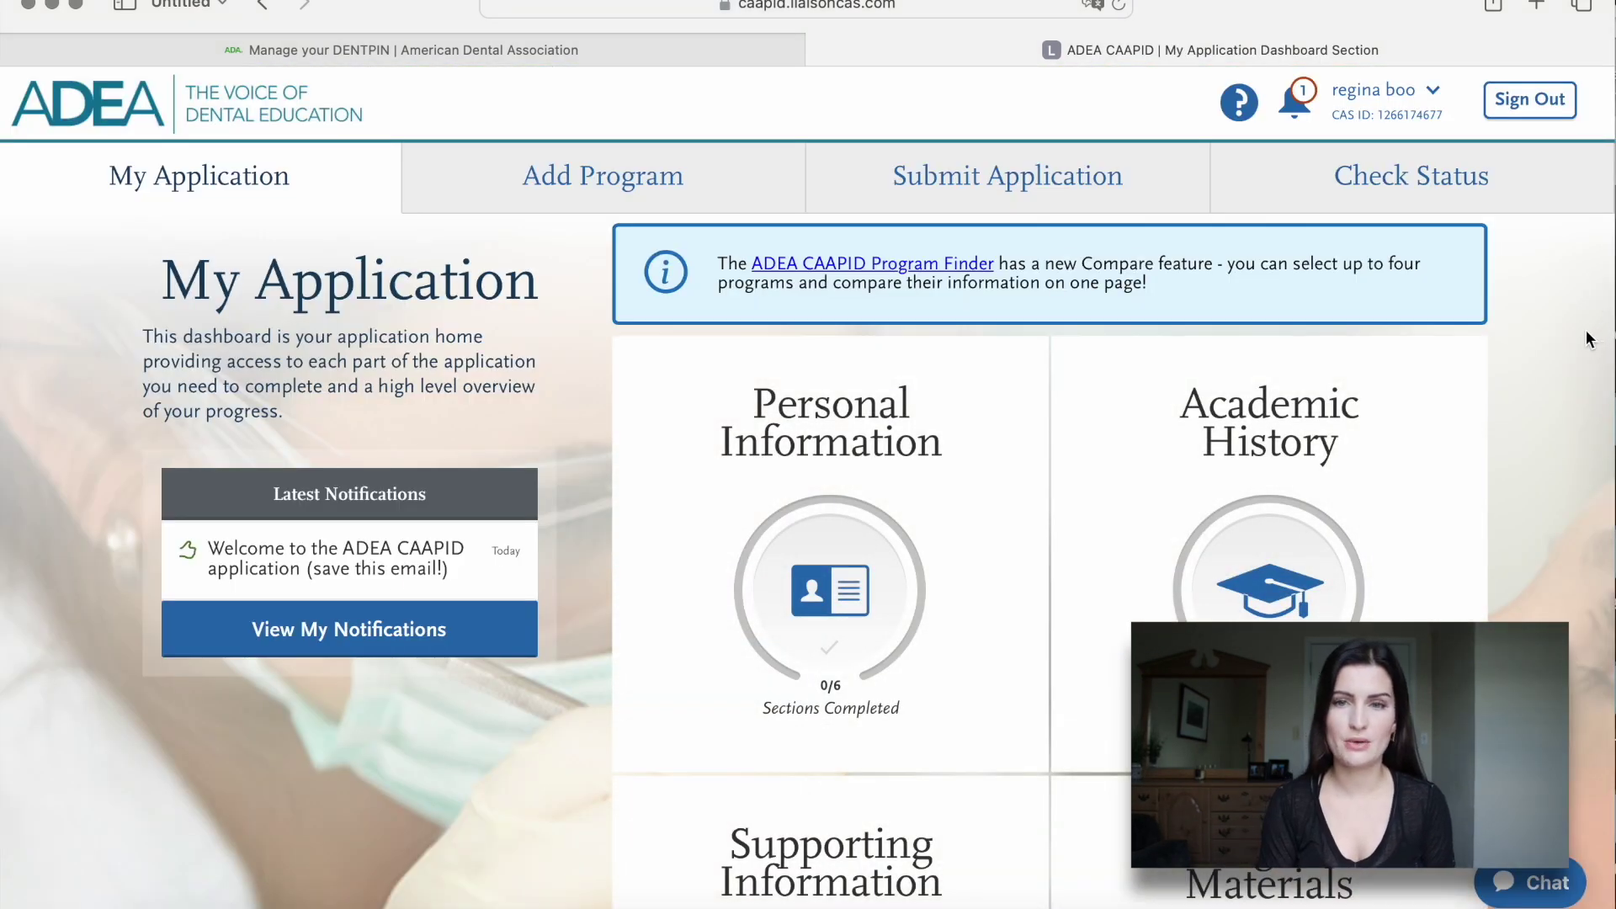
Look over the application dashboard's sections and open Agreement Statements within Personal Information.
{"action": "scroll", "coordinate": [1588, 339], "scroll_direction": "down", "scroll_amount": 1}
{"action": "scroll", "coordinate": [1587, 339], "scroll_direction": "down", "scroll_amount": 5}
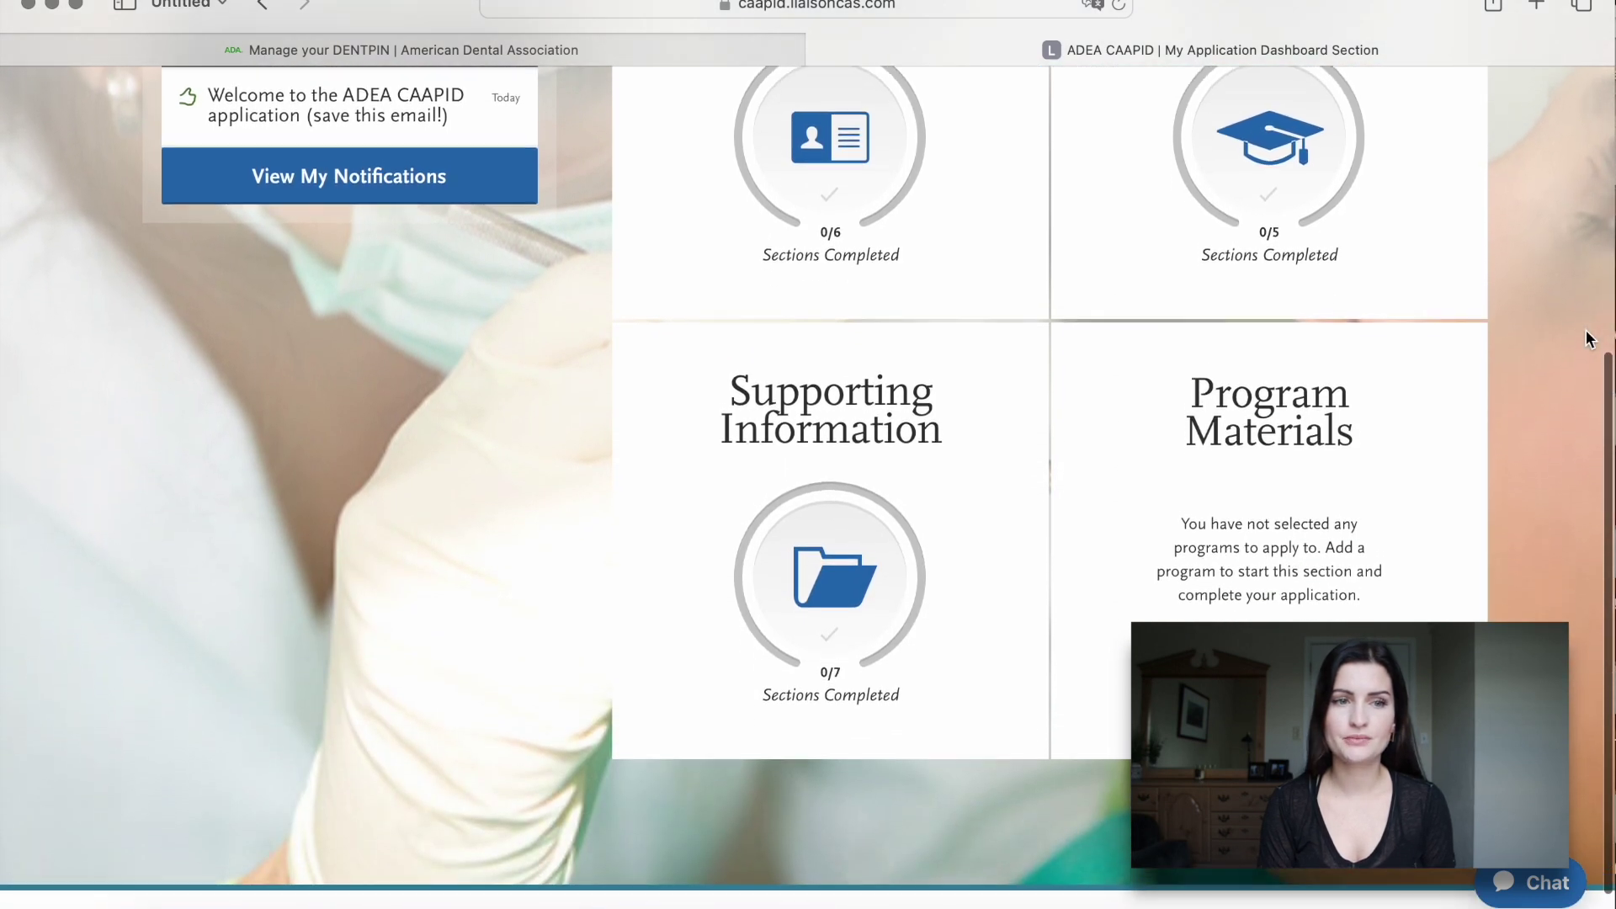
{"action": "scroll", "coordinate": [1588, 340], "scroll_direction": "up", "scroll_amount": 6}
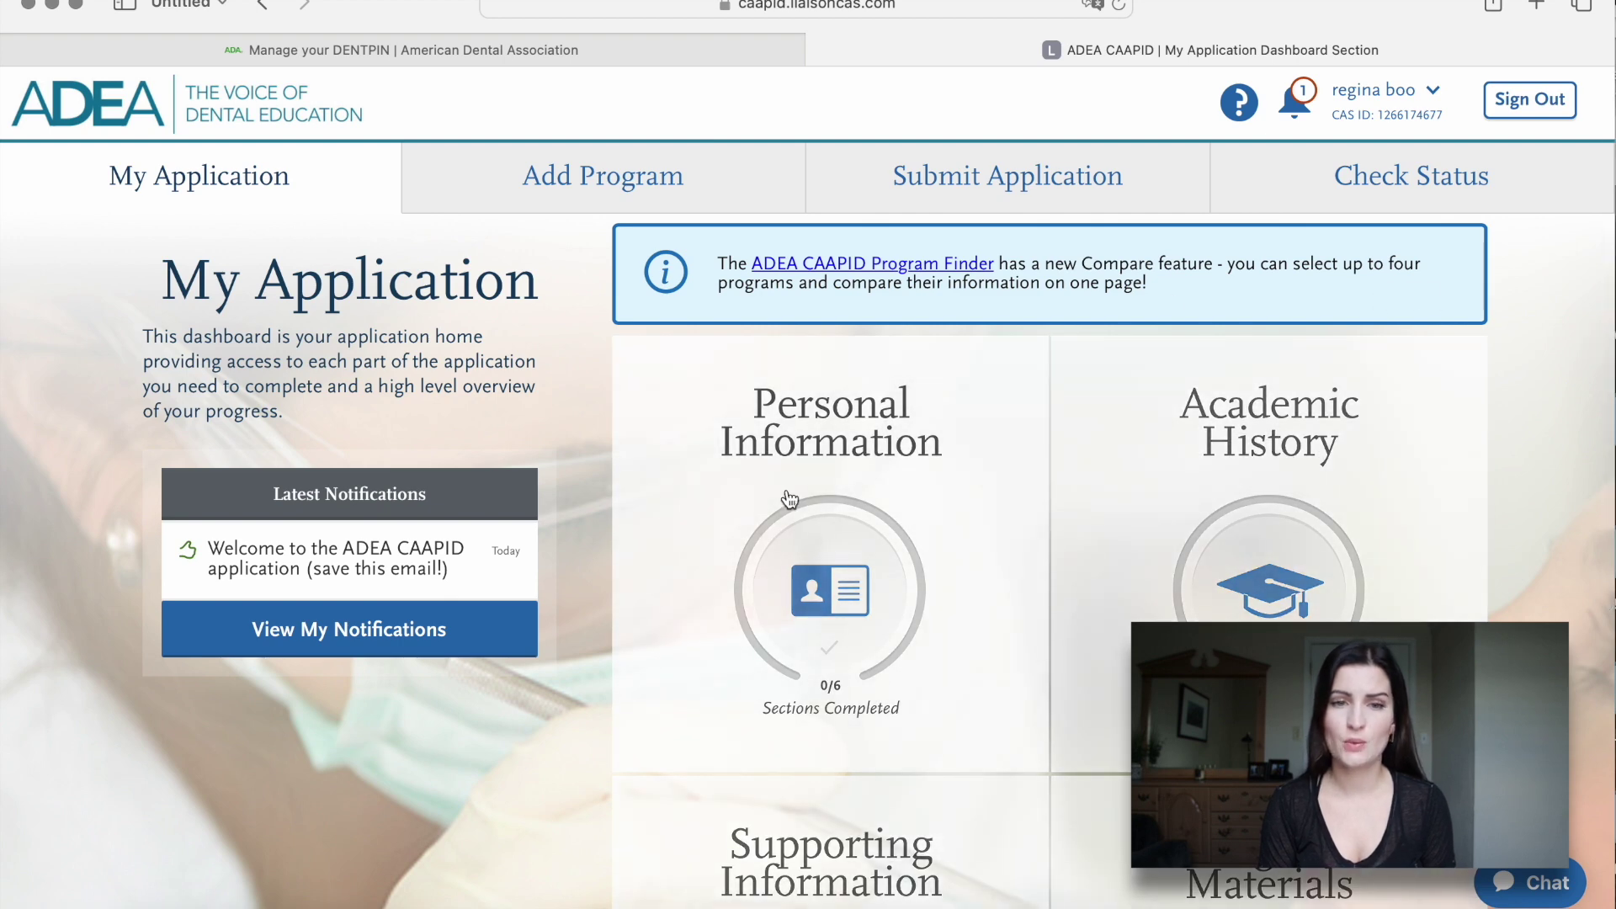
{"action": "left_click", "coordinate": [808, 559]}
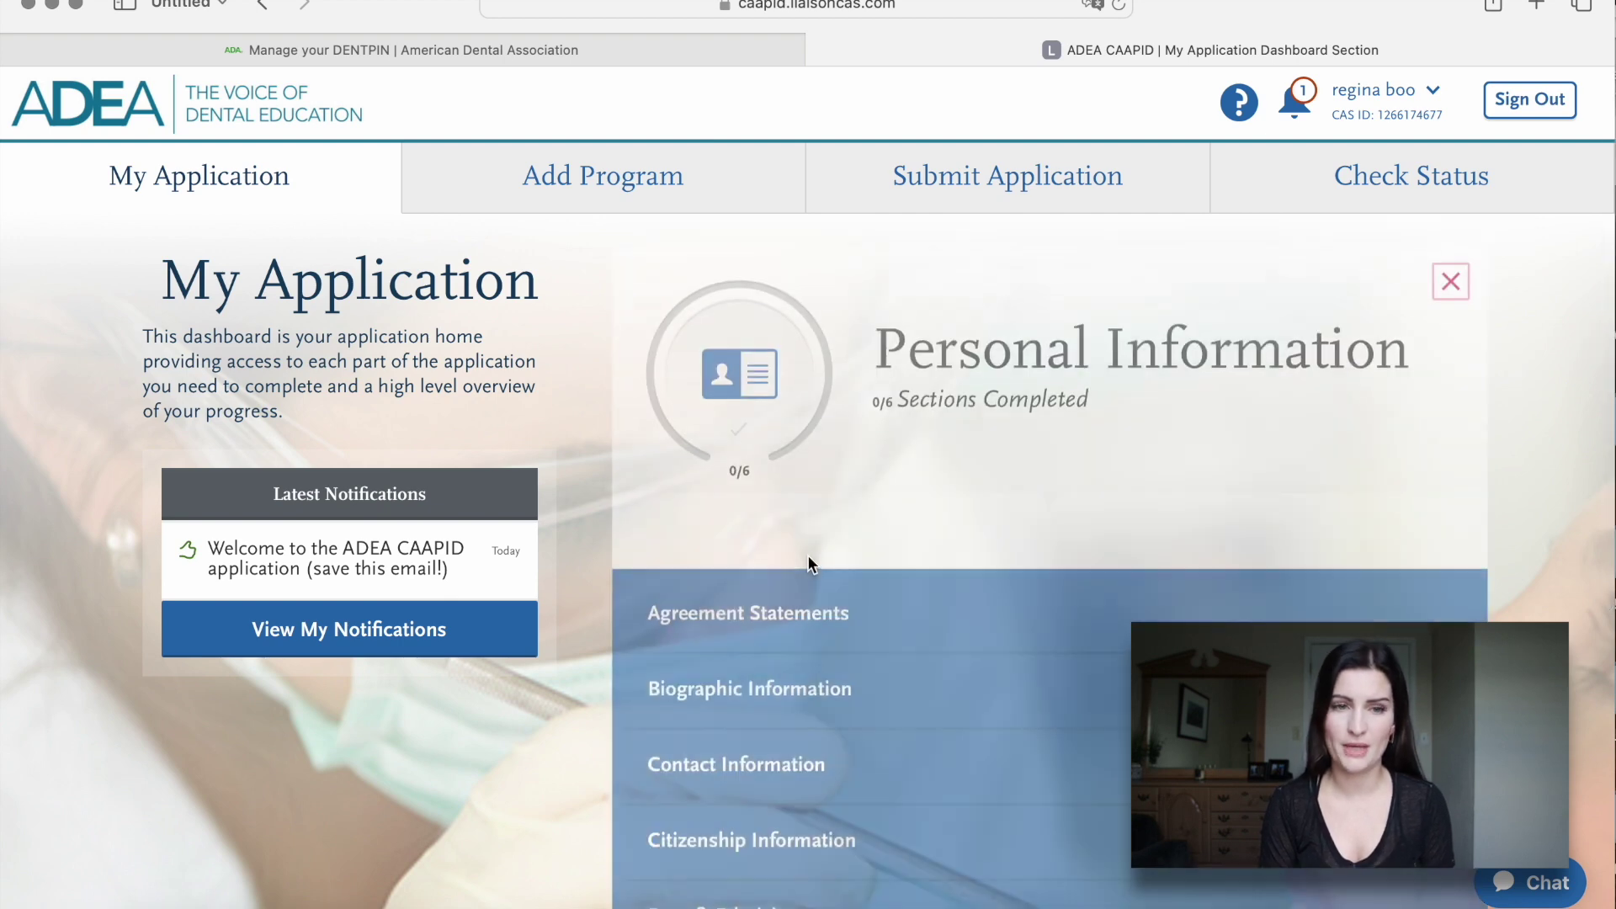
{"action": "scroll", "coordinate": [897, 281], "scroll_direction": "down", "scroll_amount": 1}
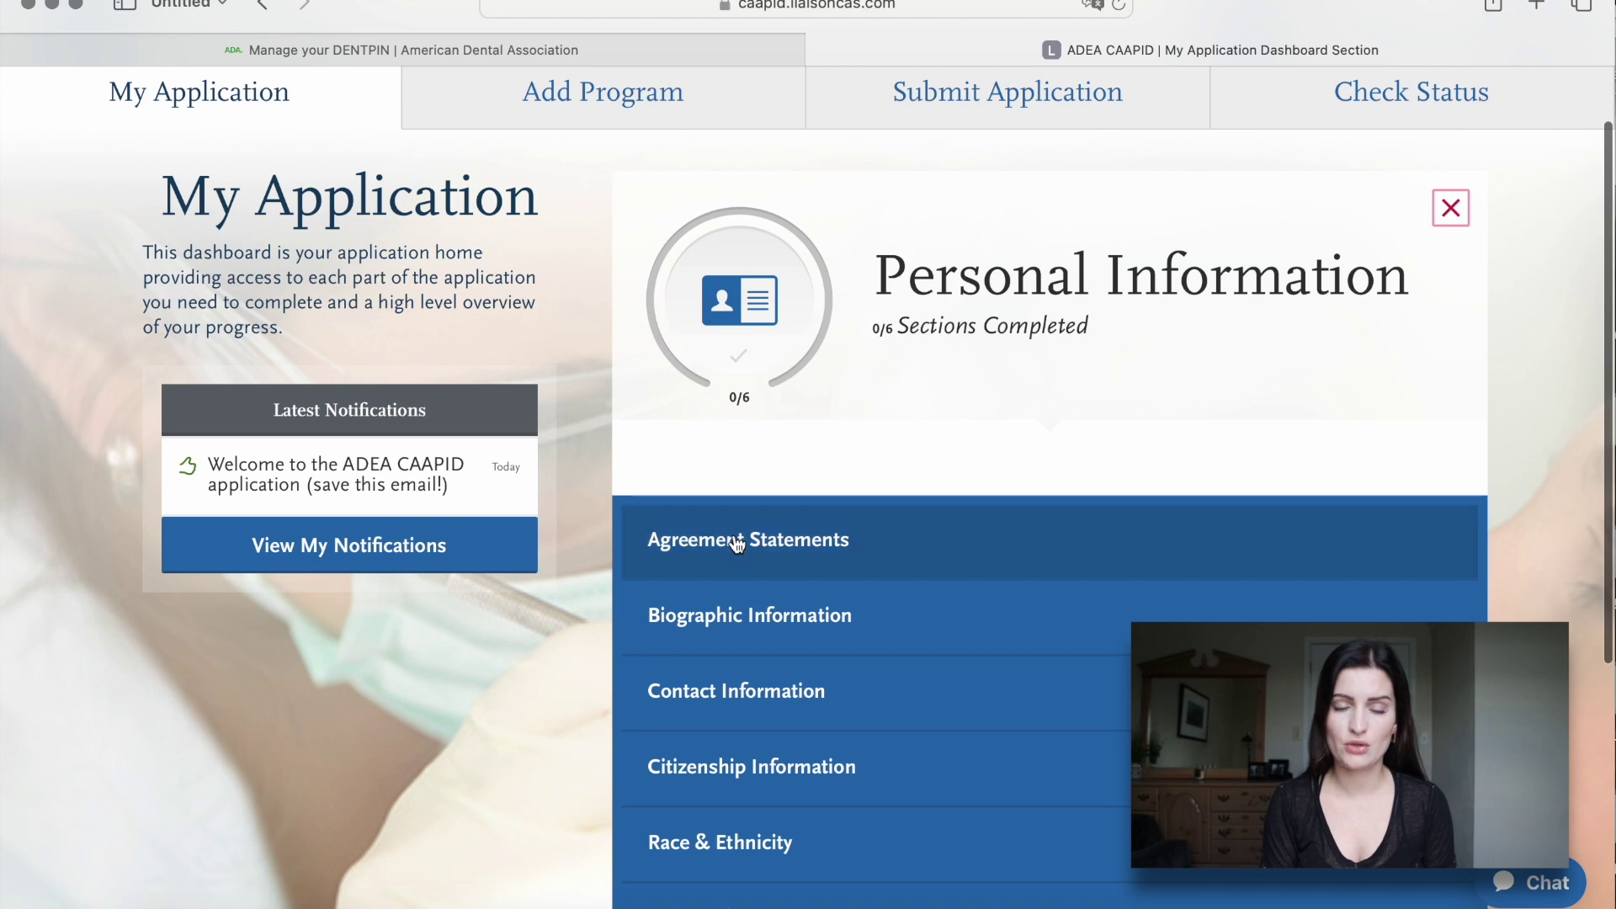
{"action": "scroll", "coordinate": [739, 547], "scroll_direction": "down", "scroll_amount": 2}
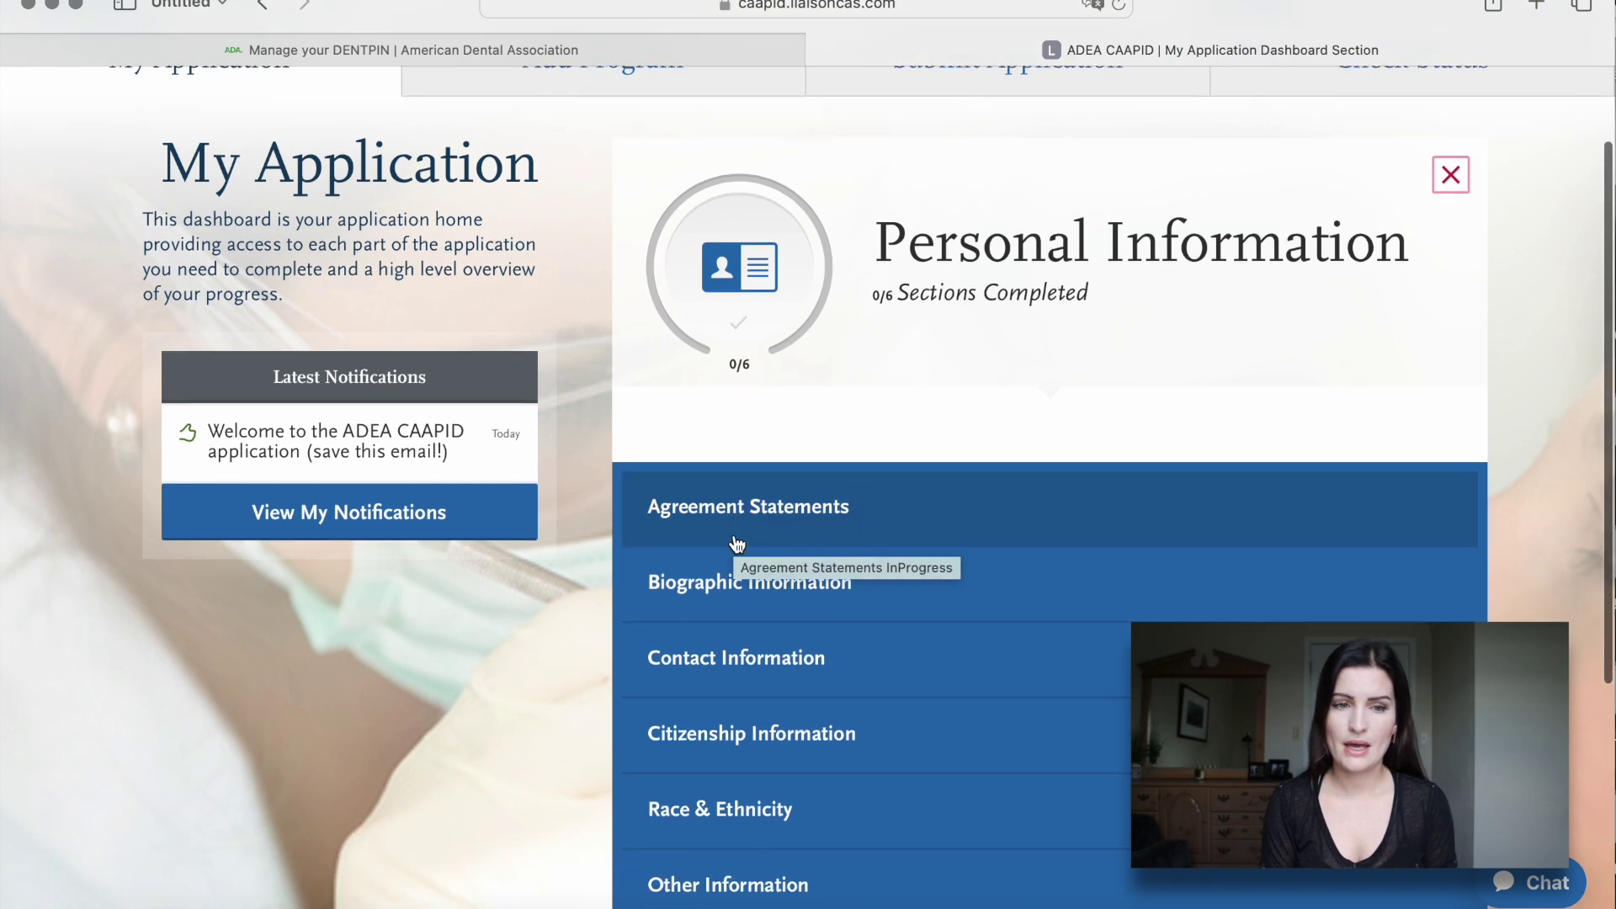
{"action": "left_click", "coordinate": [787, 481]}
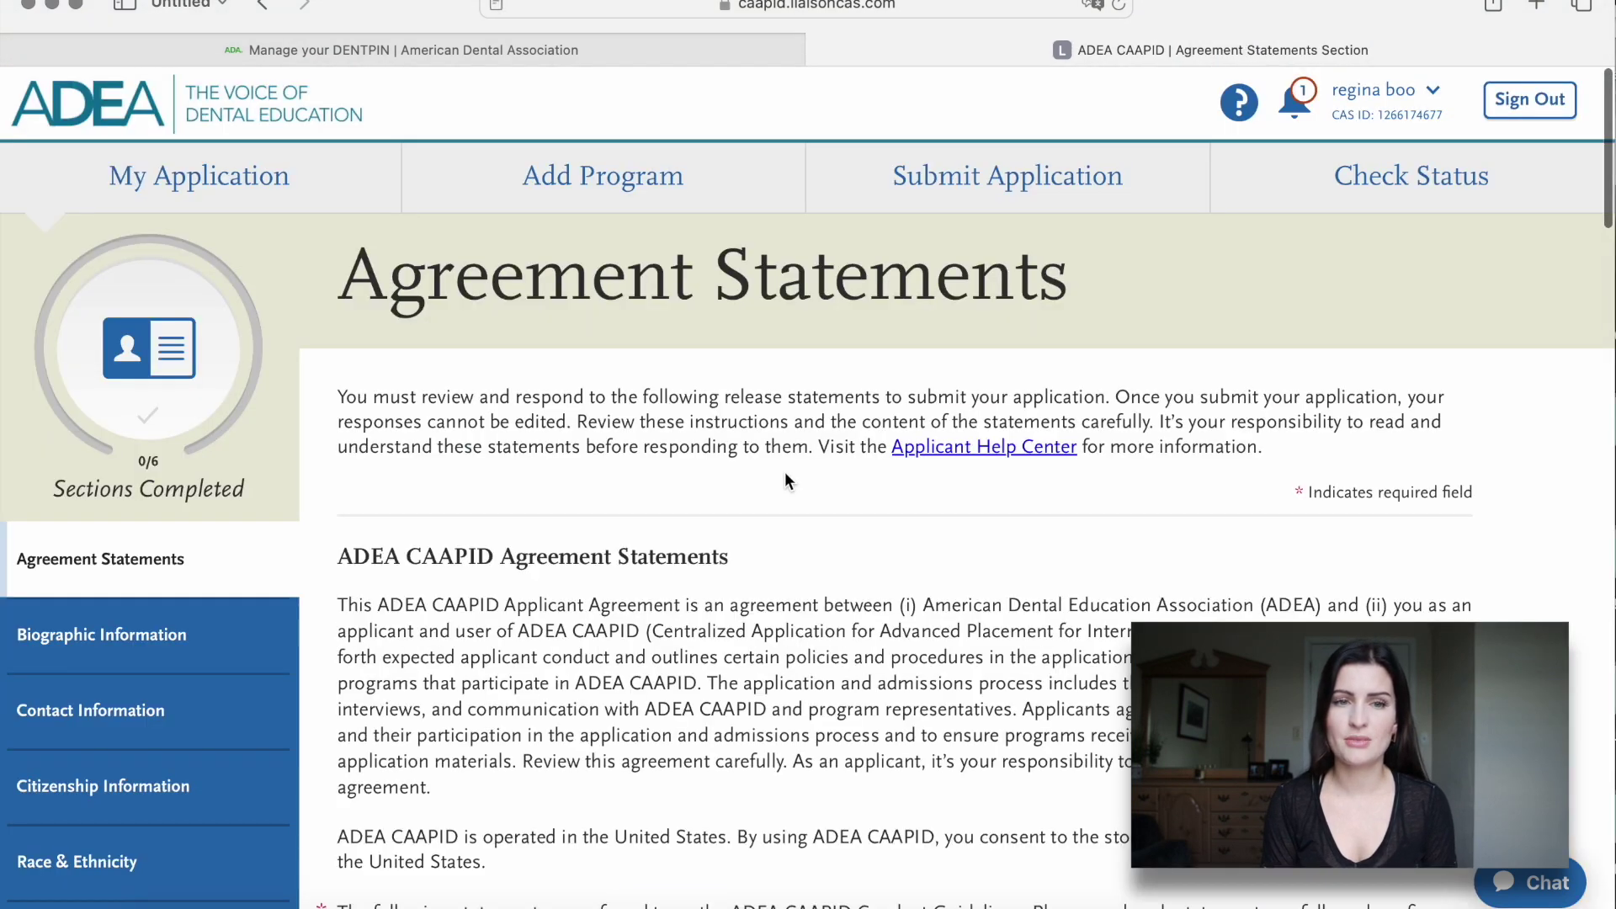
Read through the ADEA CAAPID conduct guidelines, release statements and additional usage terms, down to the final agreement checkbox.
{"action": "scroll", "coordinate": [784, 471], "scroll_direction": "down", "scroll_amount": 5}
{"action": "scroll", "coordinate": [784, 478], "scroll_direction": "down", "scroll_amount": 10}
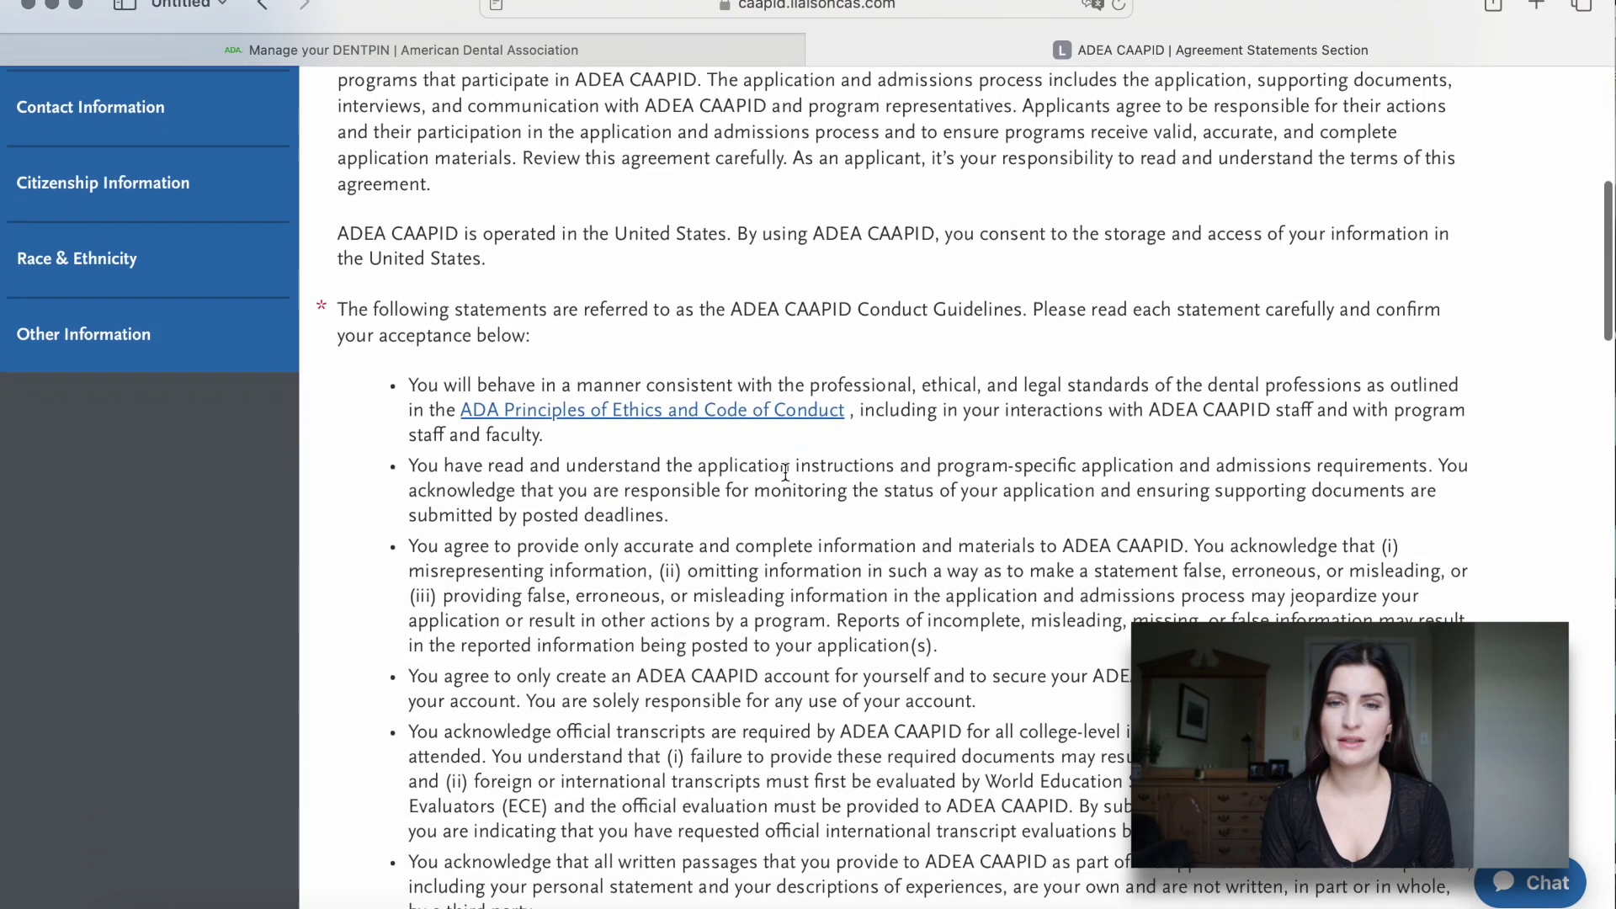
{"action": "scroll", "coordinate": [787, 480], "scroll_direction": "down", "scroll_amount": 1}
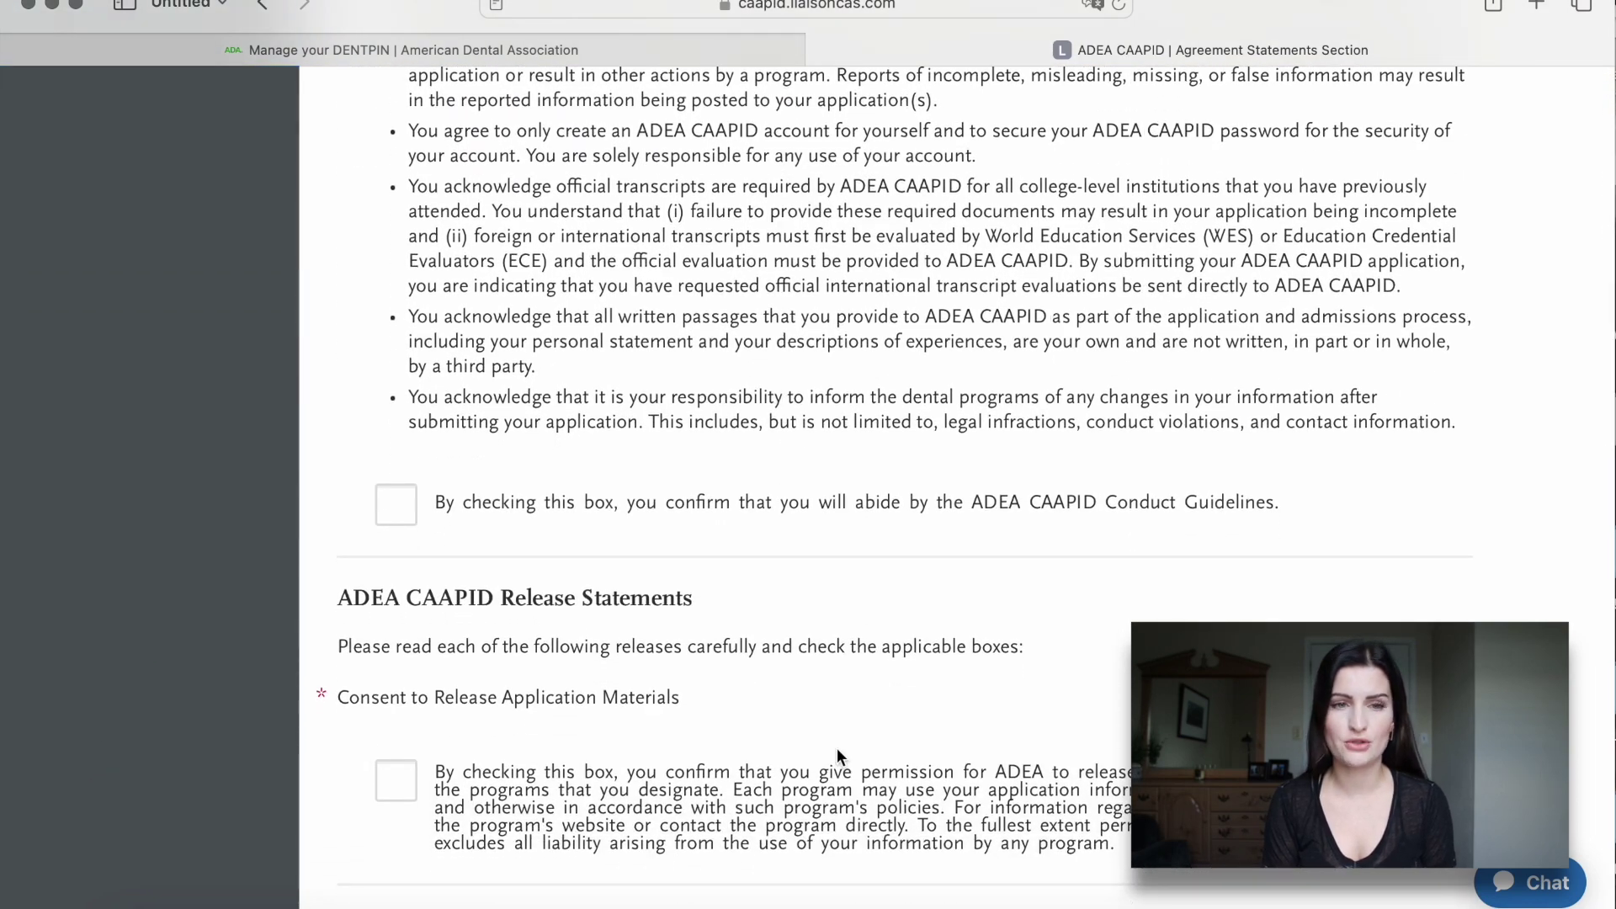
{"action": "scroll", "coordinate": [836, 748], "scroll_direction": "down", "scroll_amount": 8}
{"action": "scroll", "coordinate": [835, 745], "scroll_direction": "down", "scroll_amount": 7}
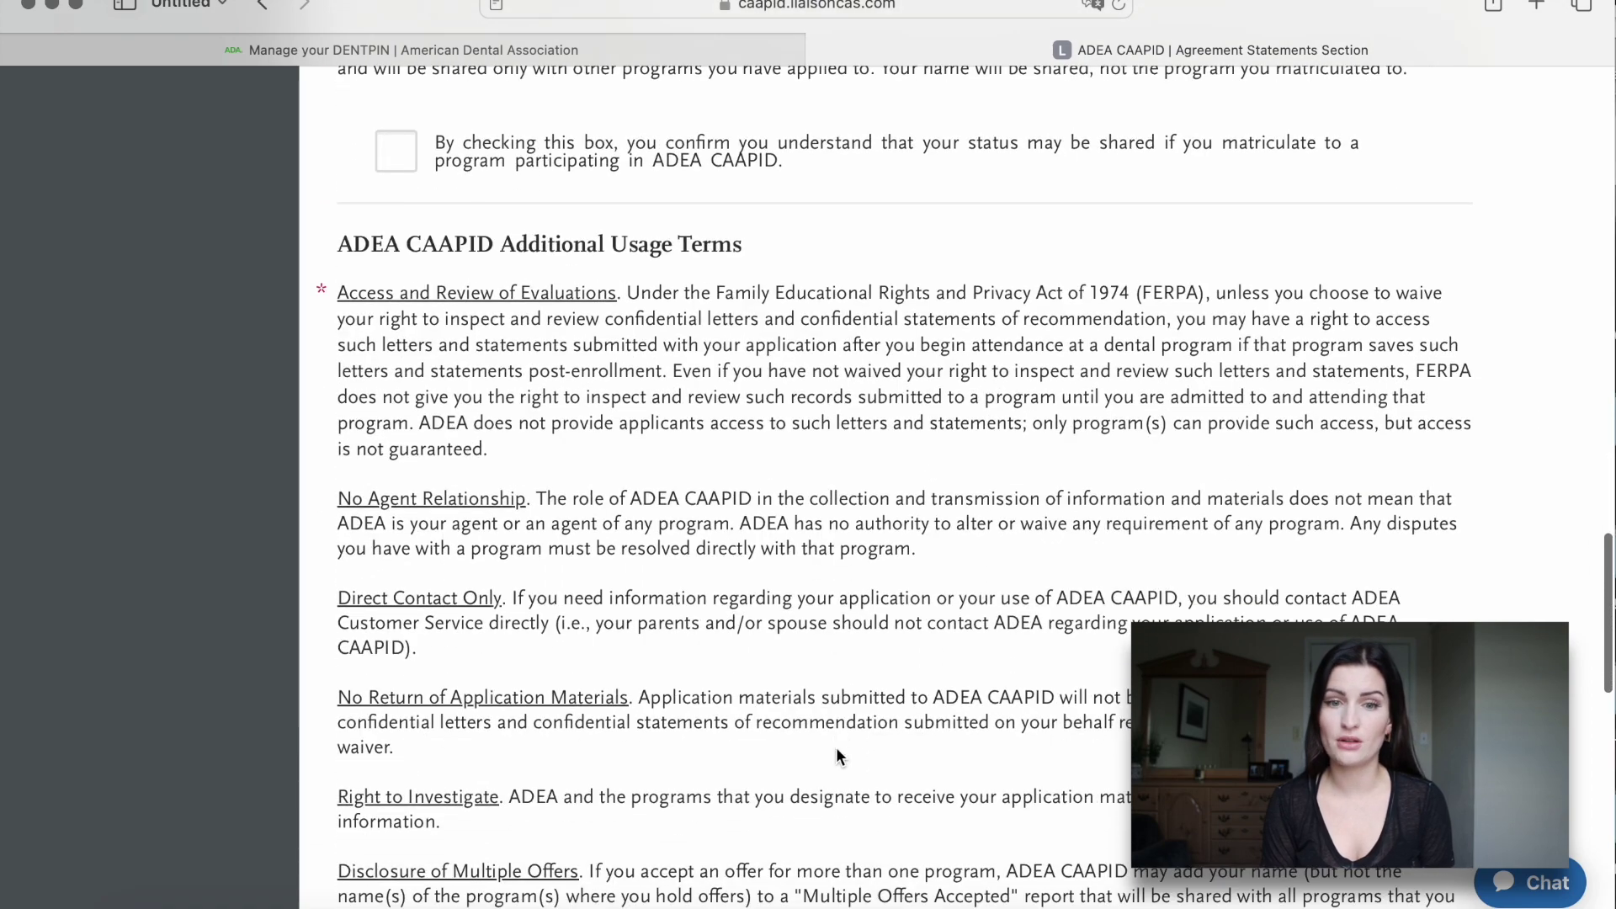
{"action": "scroll", "coordinate": [836, 746], "scroll_direction": "down", "scroll_amount": 8}
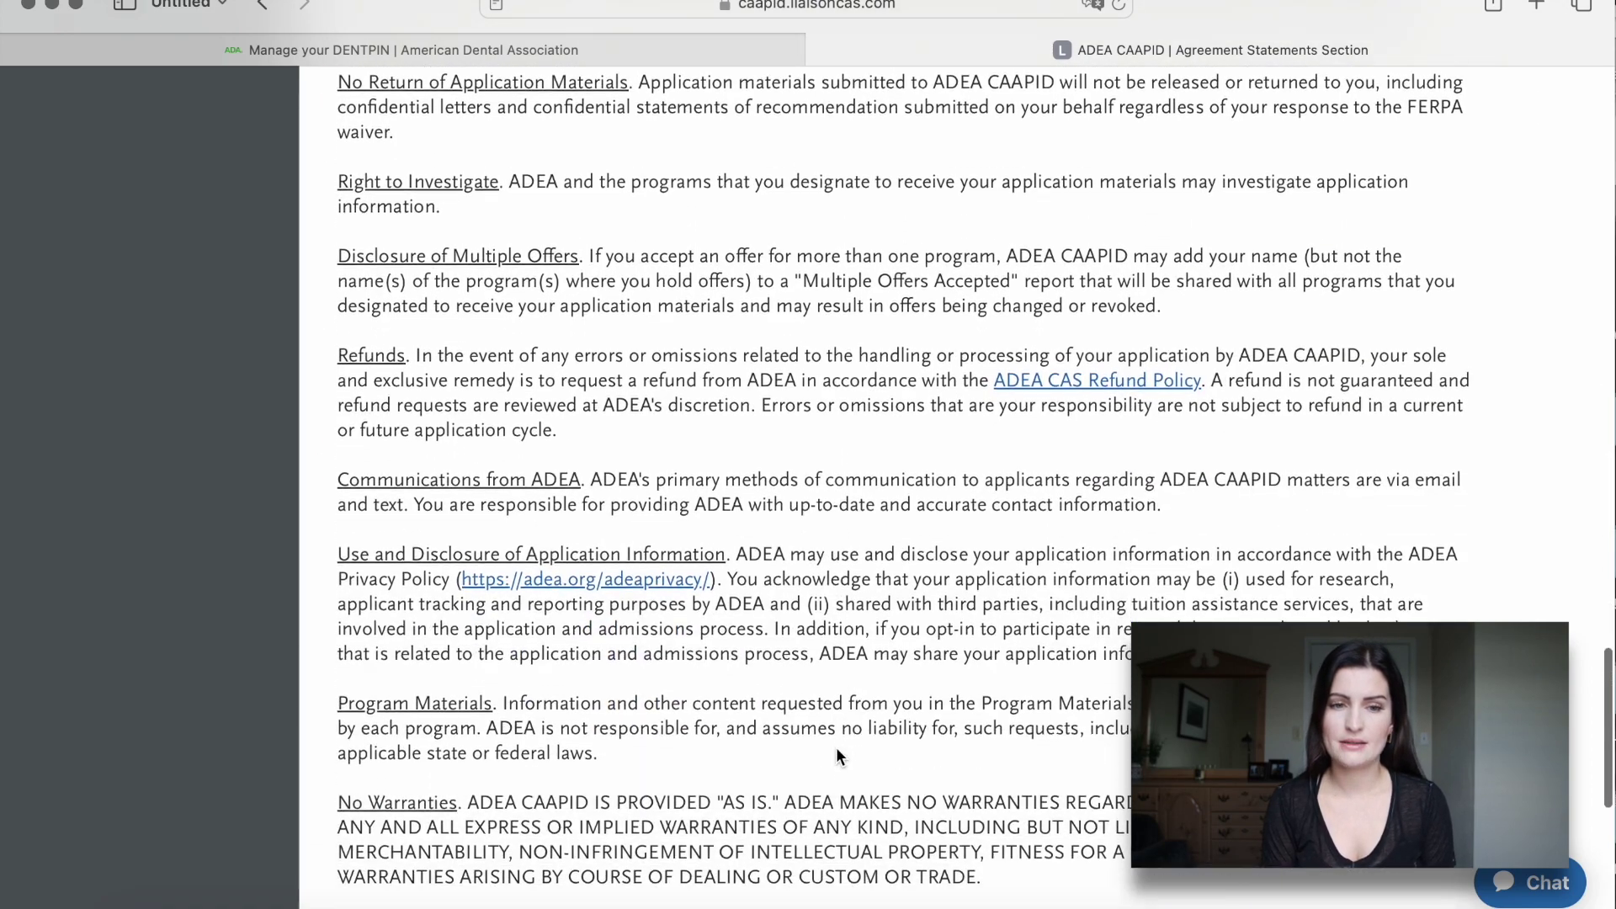
{"action": "scroll", "coordinate": [836, 746], "scroll_direction": "down", "scroll_amount": 8}
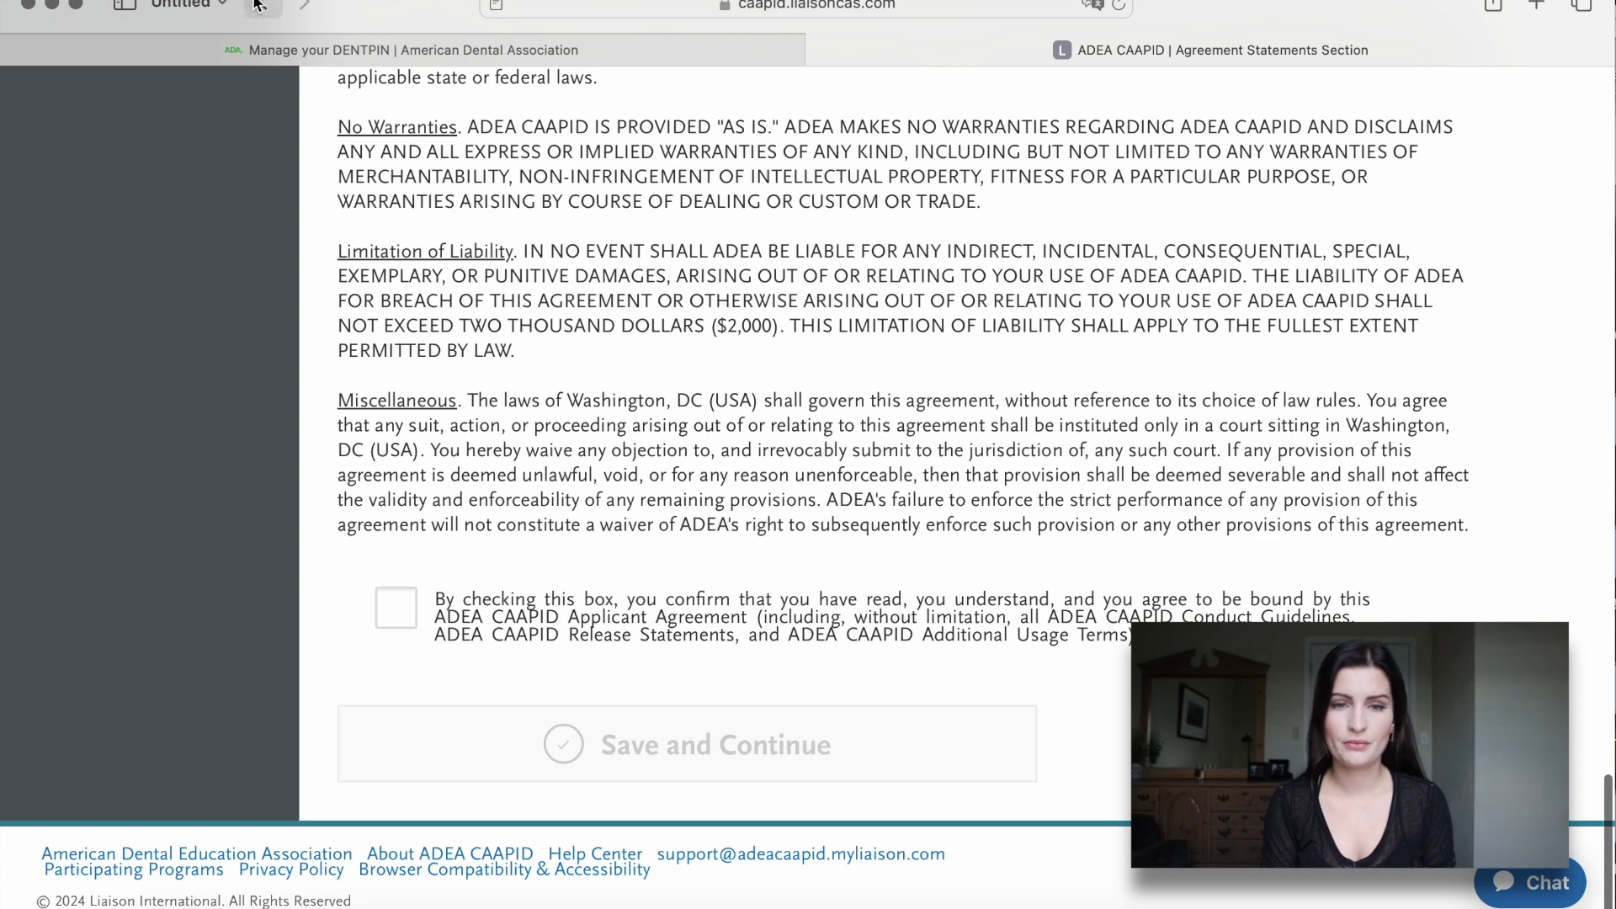
Return to the application dashboard and open Biographic Information within Personal Information.
{"action": "left_click", "coordinate": [257, 9]}
{"action": "left_click", "coordinate": [866, 476]}
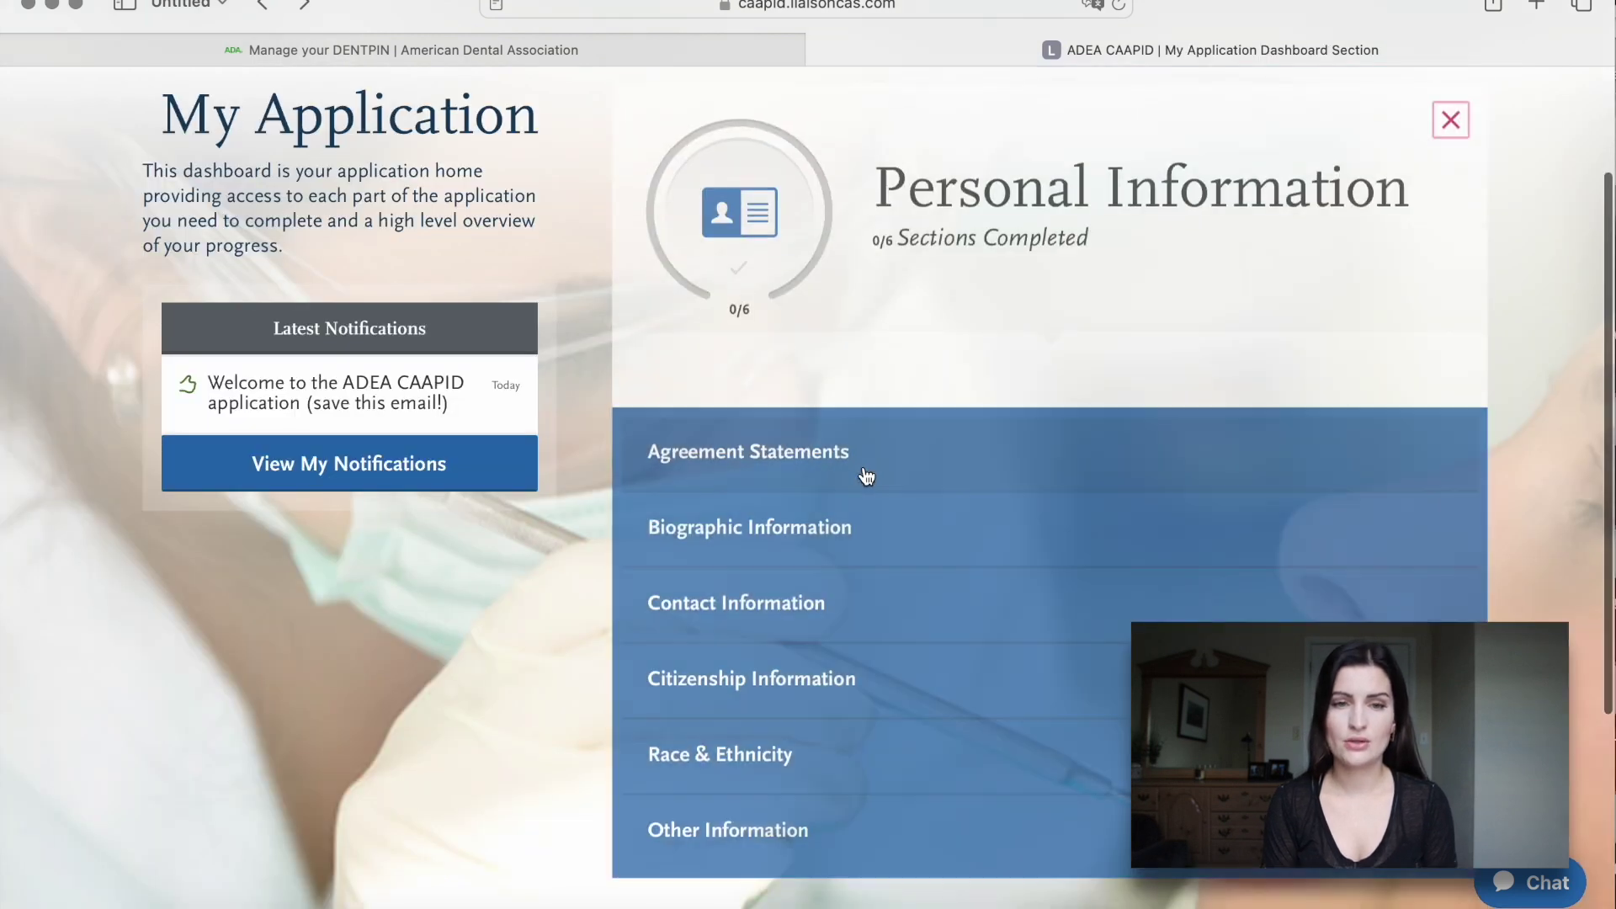
{"action": "left_click", "coordinate": [749, 533]}
Examine the Biographic Information section's legal name, former name, preferred name, sex, gender identity and birth information fields.
{"action": "scroll", "coordinate": [468, 346], "scroll_direction": "down", "scroll_amount": 3}
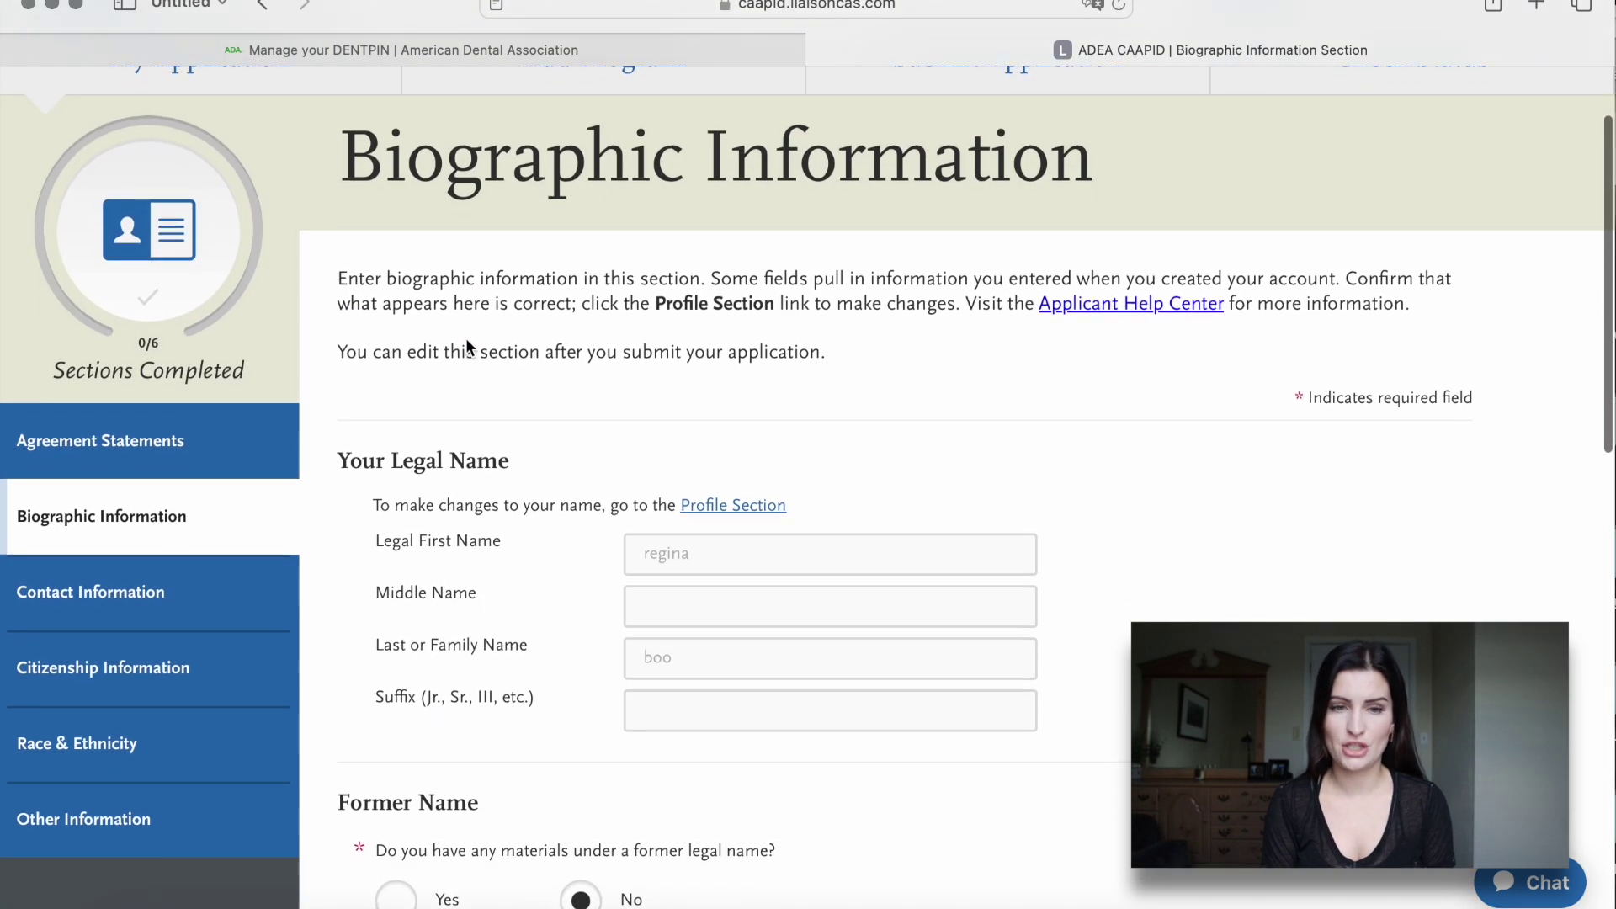
{"action": "scroll", "coordinate": [468, 345], "scroll_direction": "down", "scroll_amount": 3}
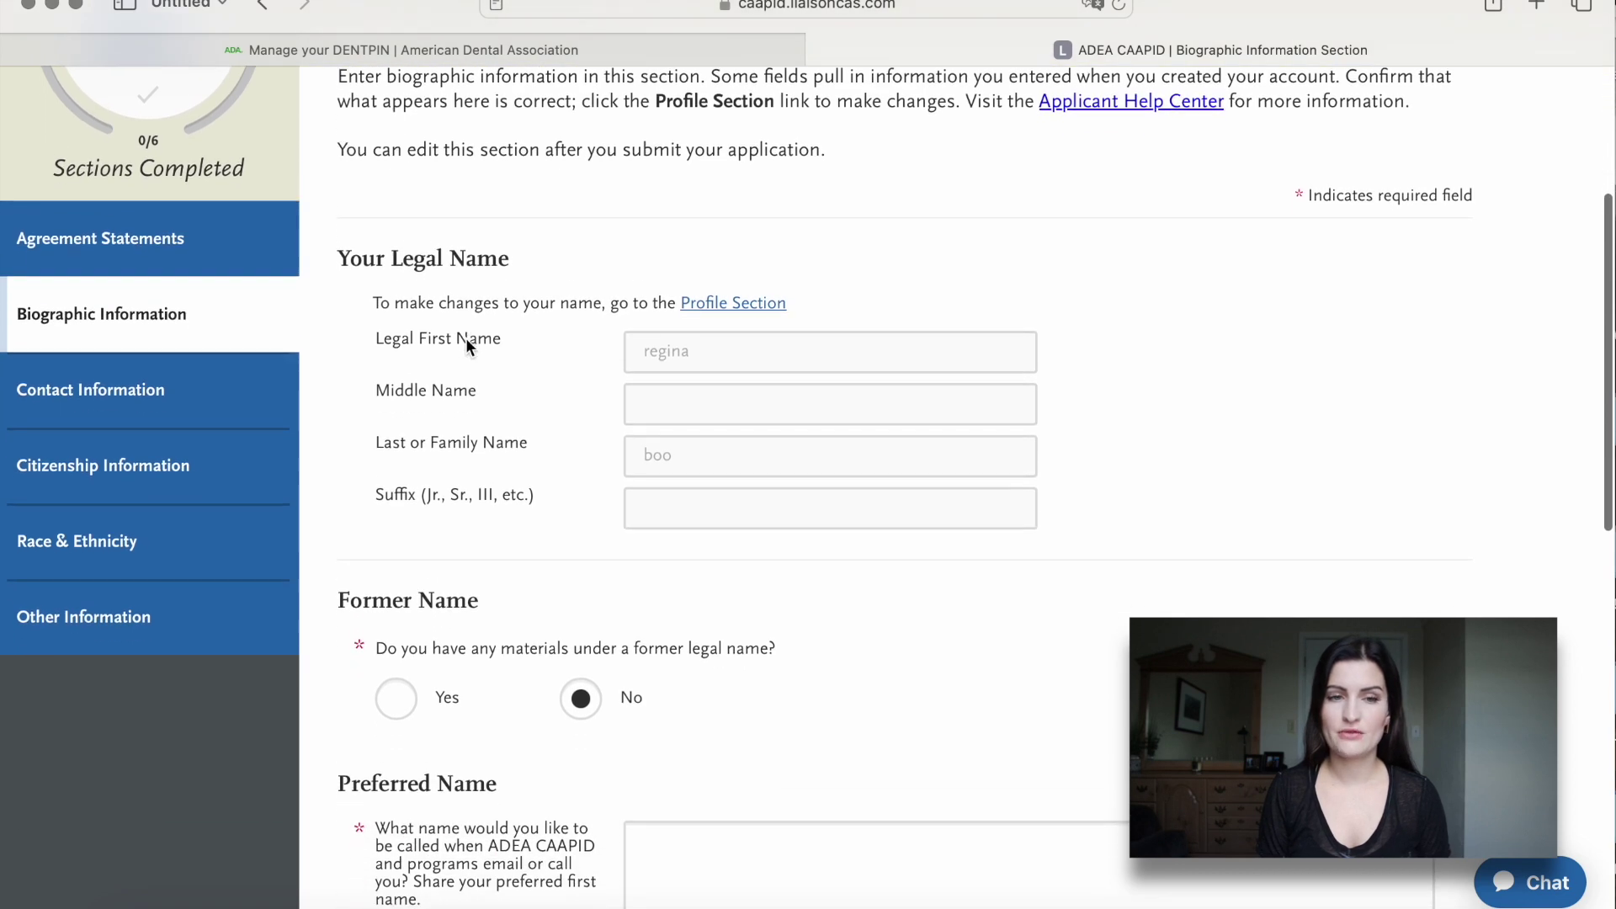
{"action": "scroll", "coordinate": [468, 347], "scroll_direction": "down", "scroll_amount": 1}
{"action": "scroll", "coordinate": [468, 347], "scroll_direction": "down", "scroll_amount": 2}
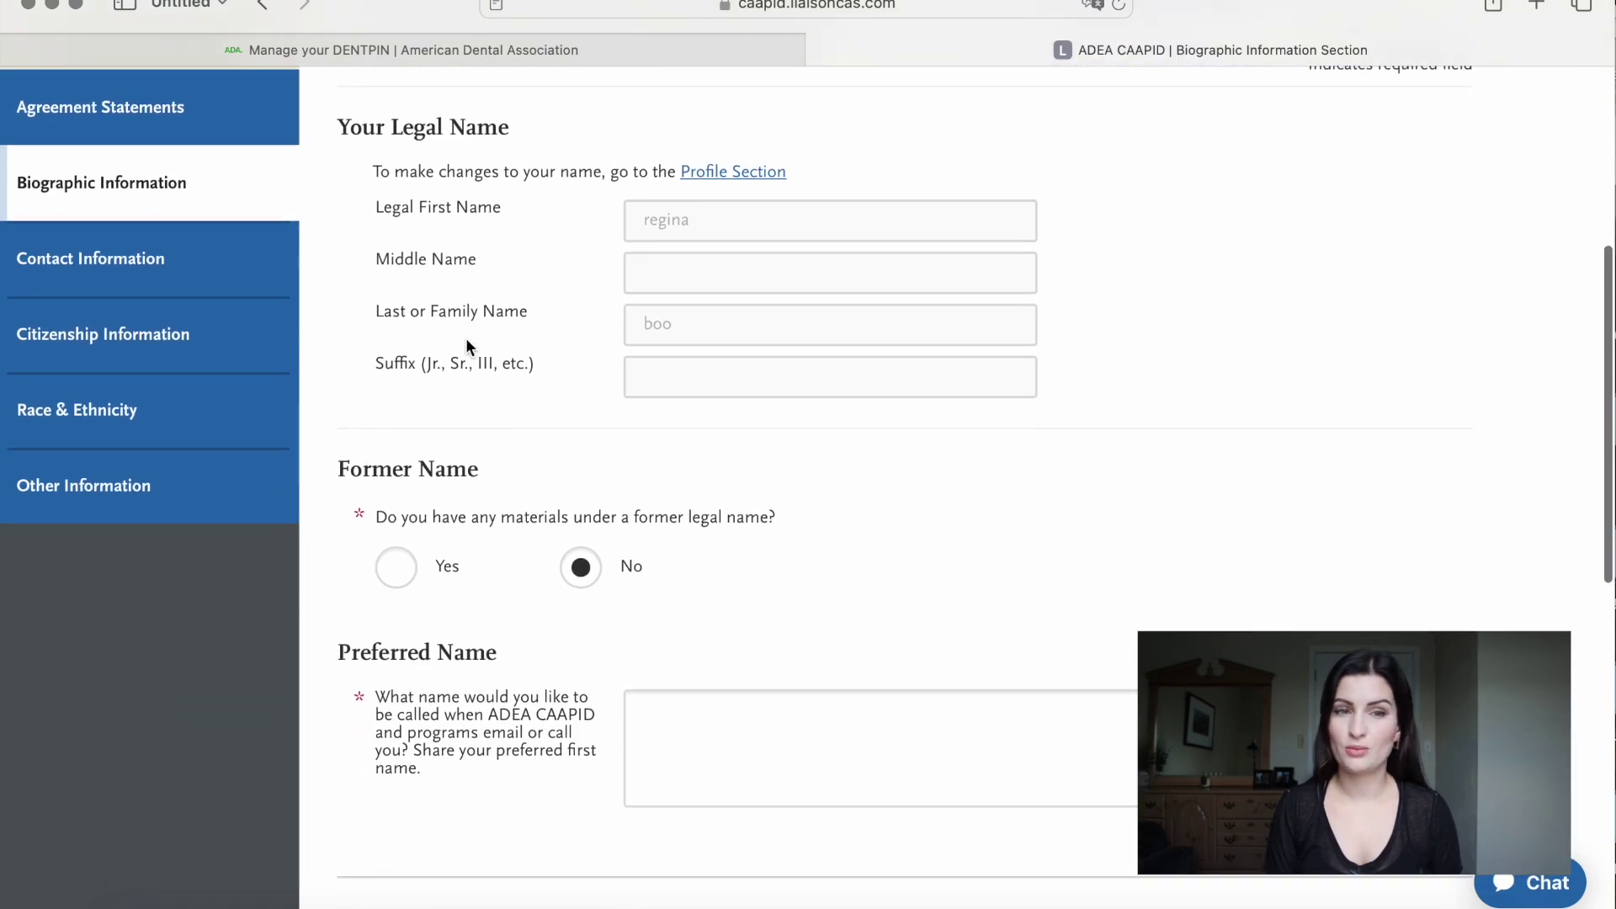
{"action": "scroll", "coordinate": [468, 345], "scroll_direction": "down", "scroll_amount": 4}
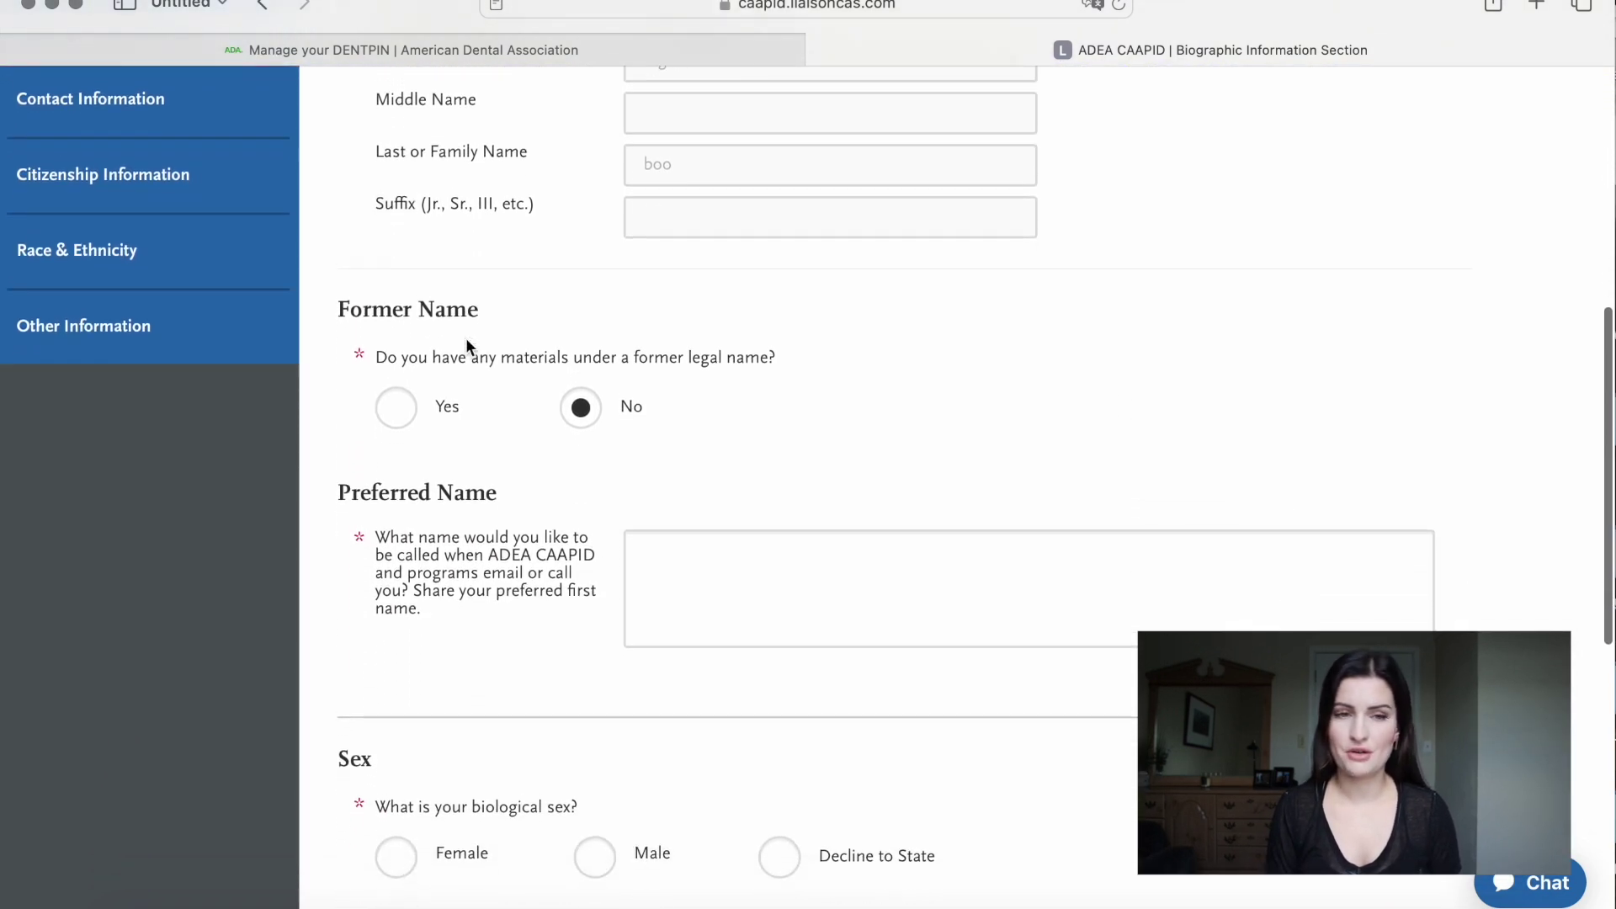
{"action": "scroll", "coordinate": [523, 581], "scroll_direction": "down", "scroll_amount": 8}
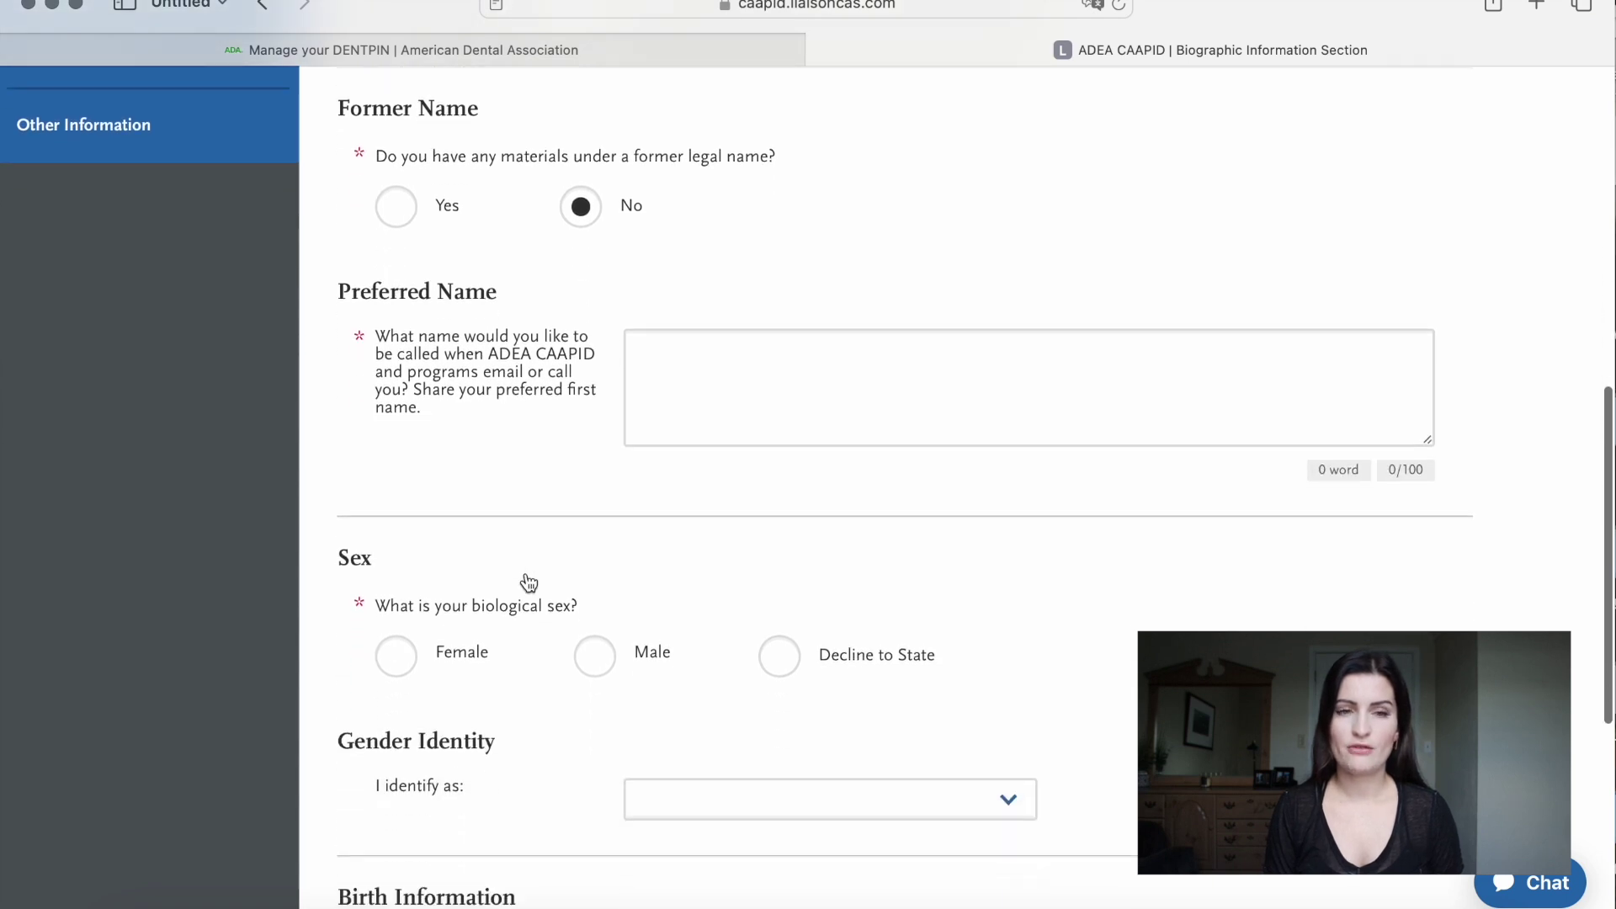
{"action": "scroll", "coordinate": [526, 579], "scroll_direction": "down", "scroll_amount": 2}
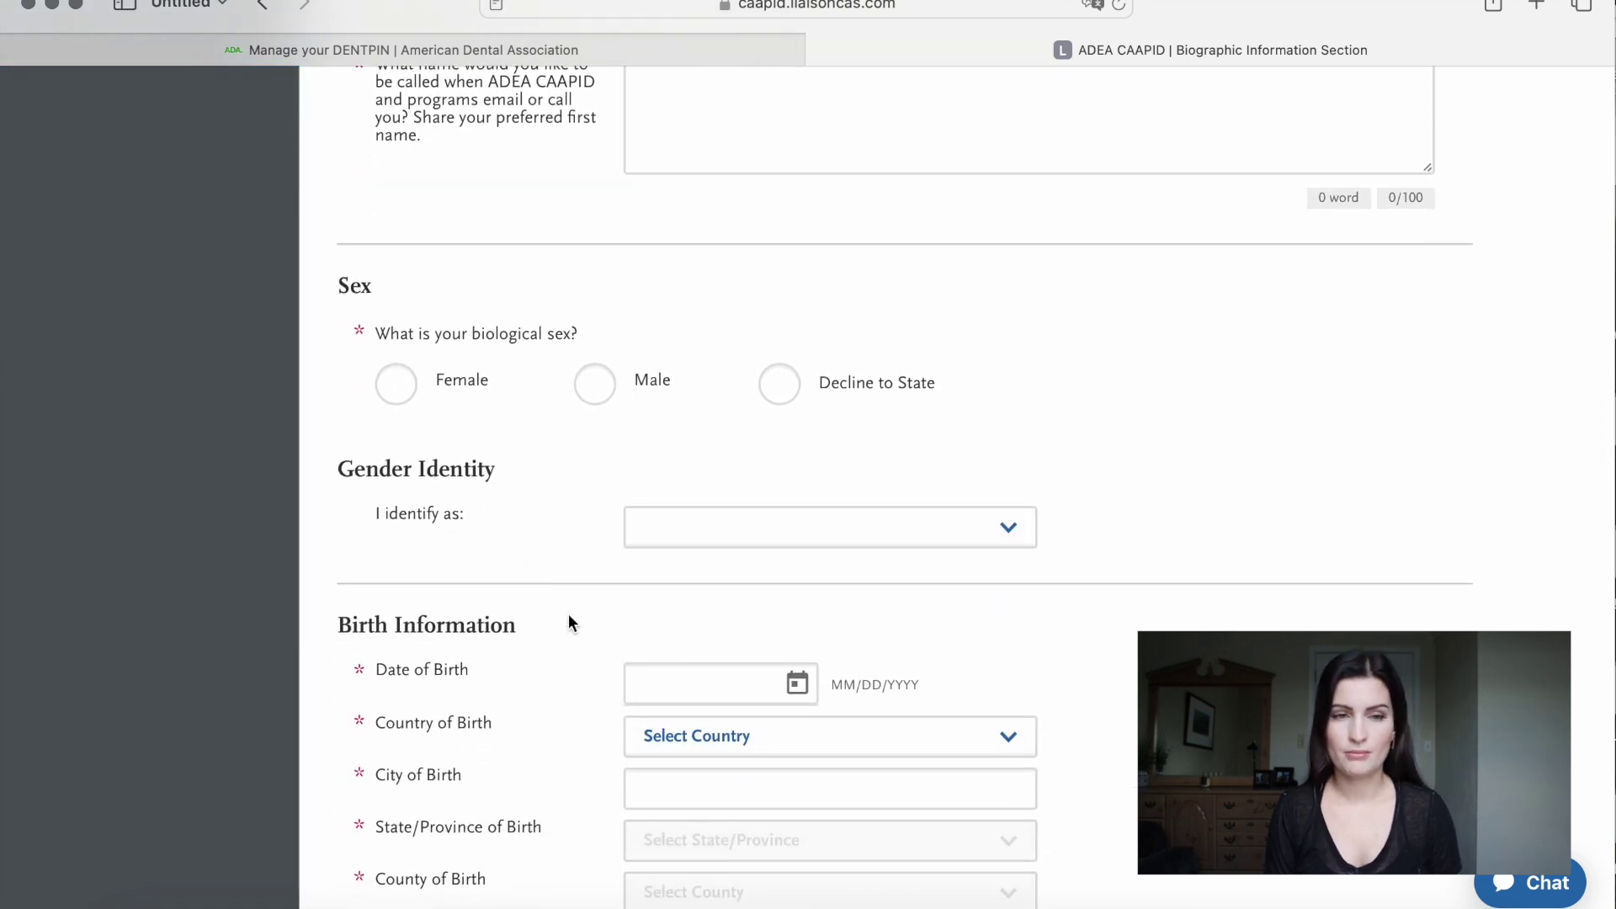
{"action": "scroll", "coordinate": [568, 621], "scroll_direction": "down", "scroll_amount": 4}
{"action": "scroll", "coordinate": [568, 621], "scroll_direction": "up", "scroll_amount": 18}
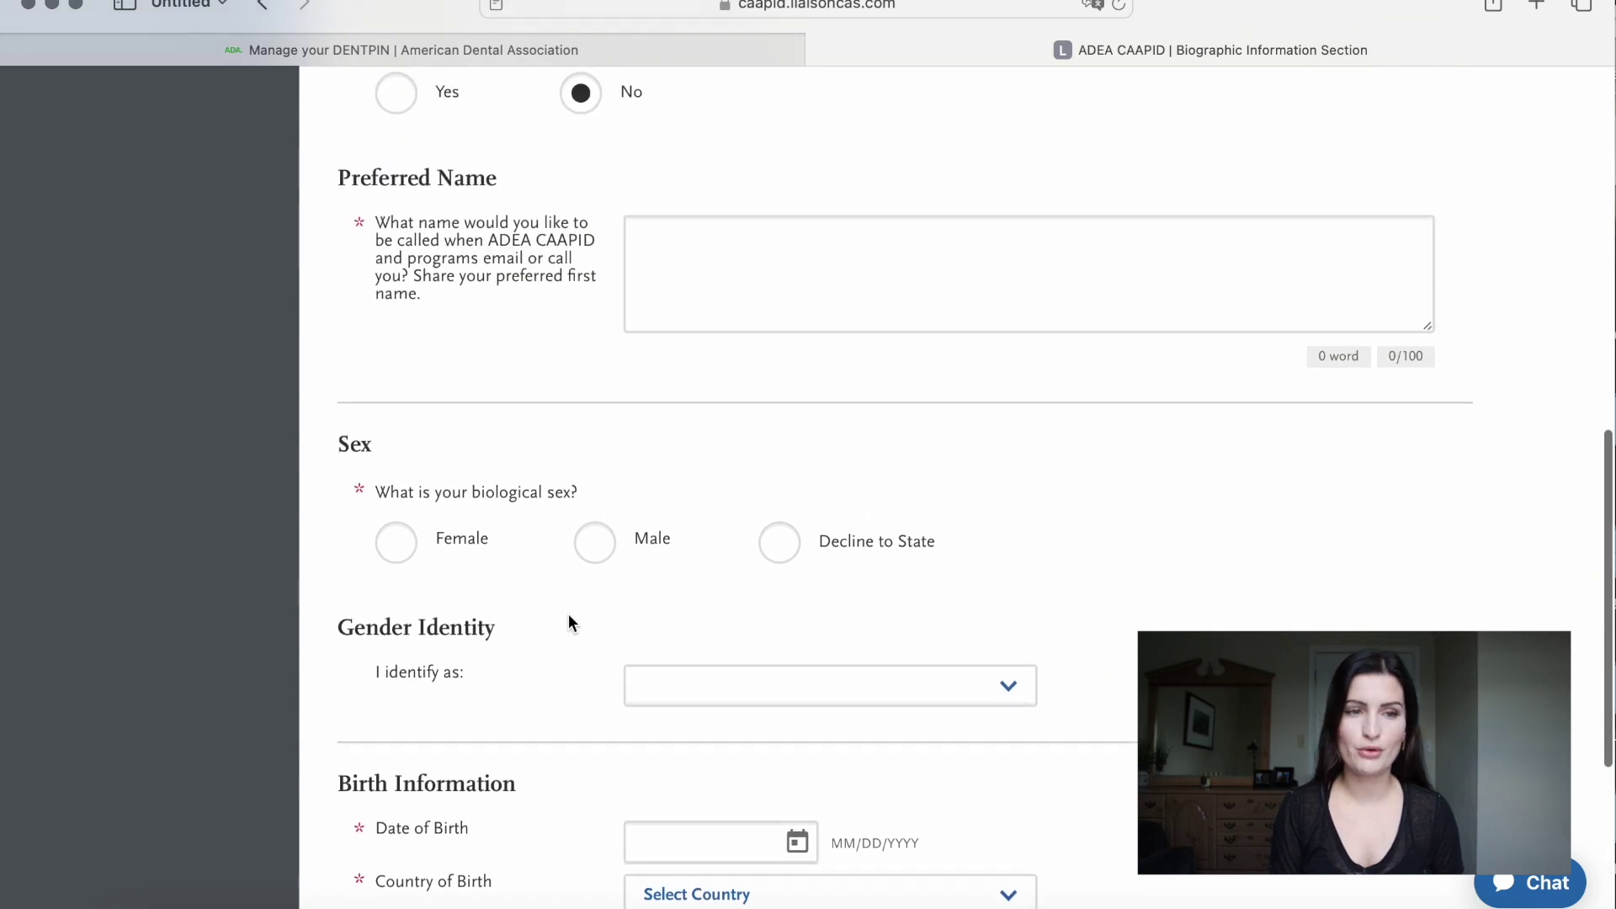
Open Contact Information and look over the current address, permanent address and phone fields.
{"action": "left_click", "coordinate": [242, 249]}
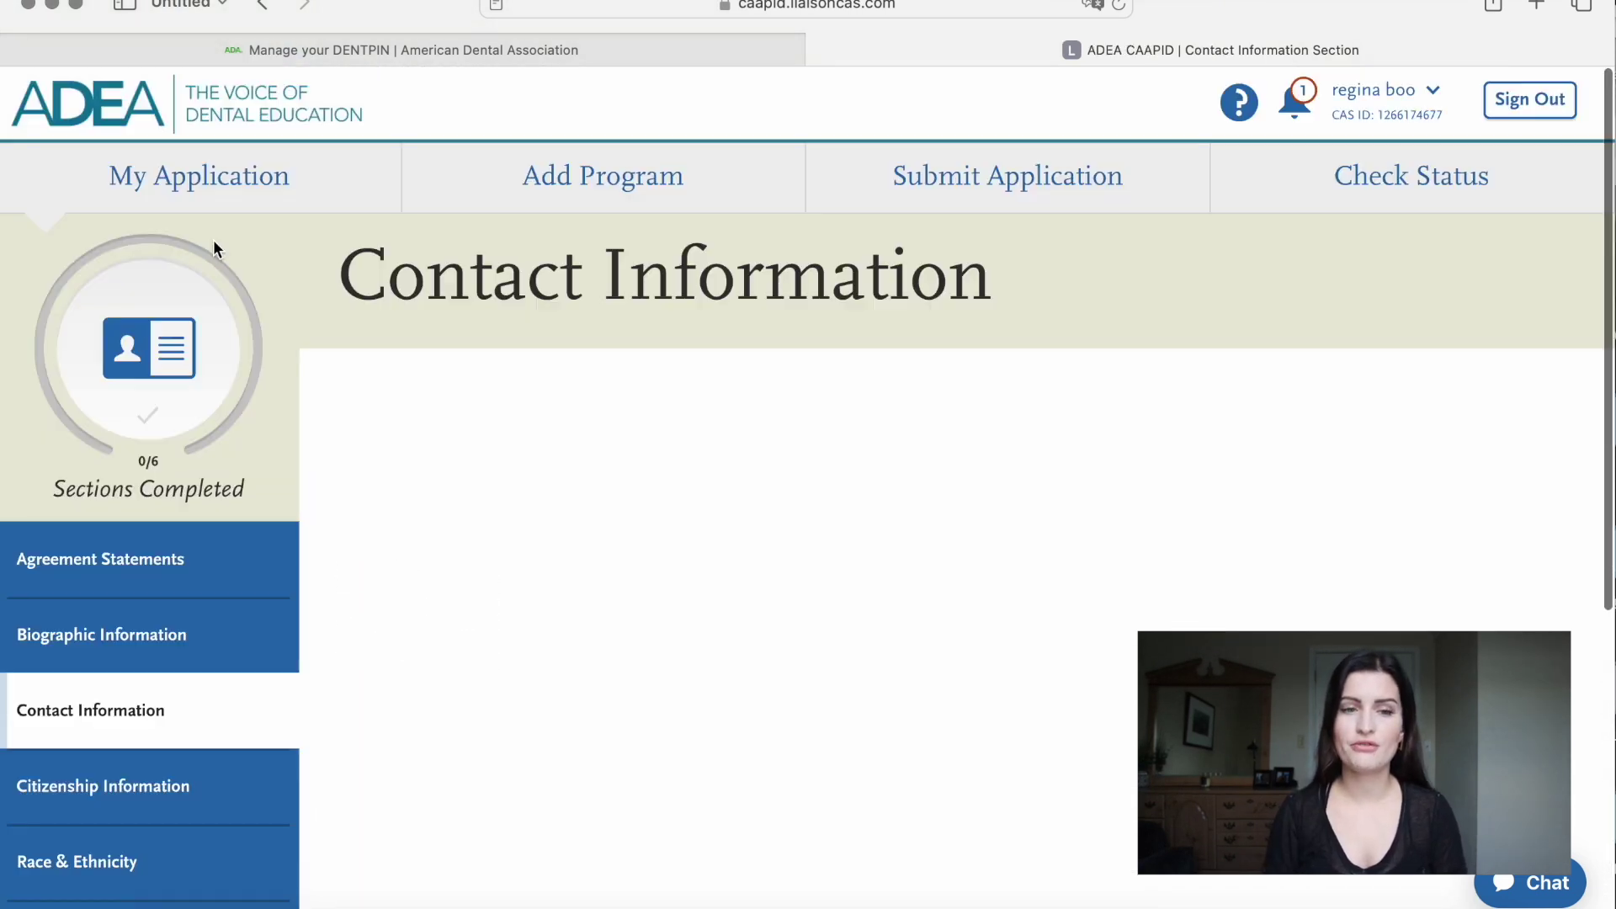
{"action": "scroll", "coordinate": [568, 364], "scroll_direction": "down", "scroll_amount": 2}
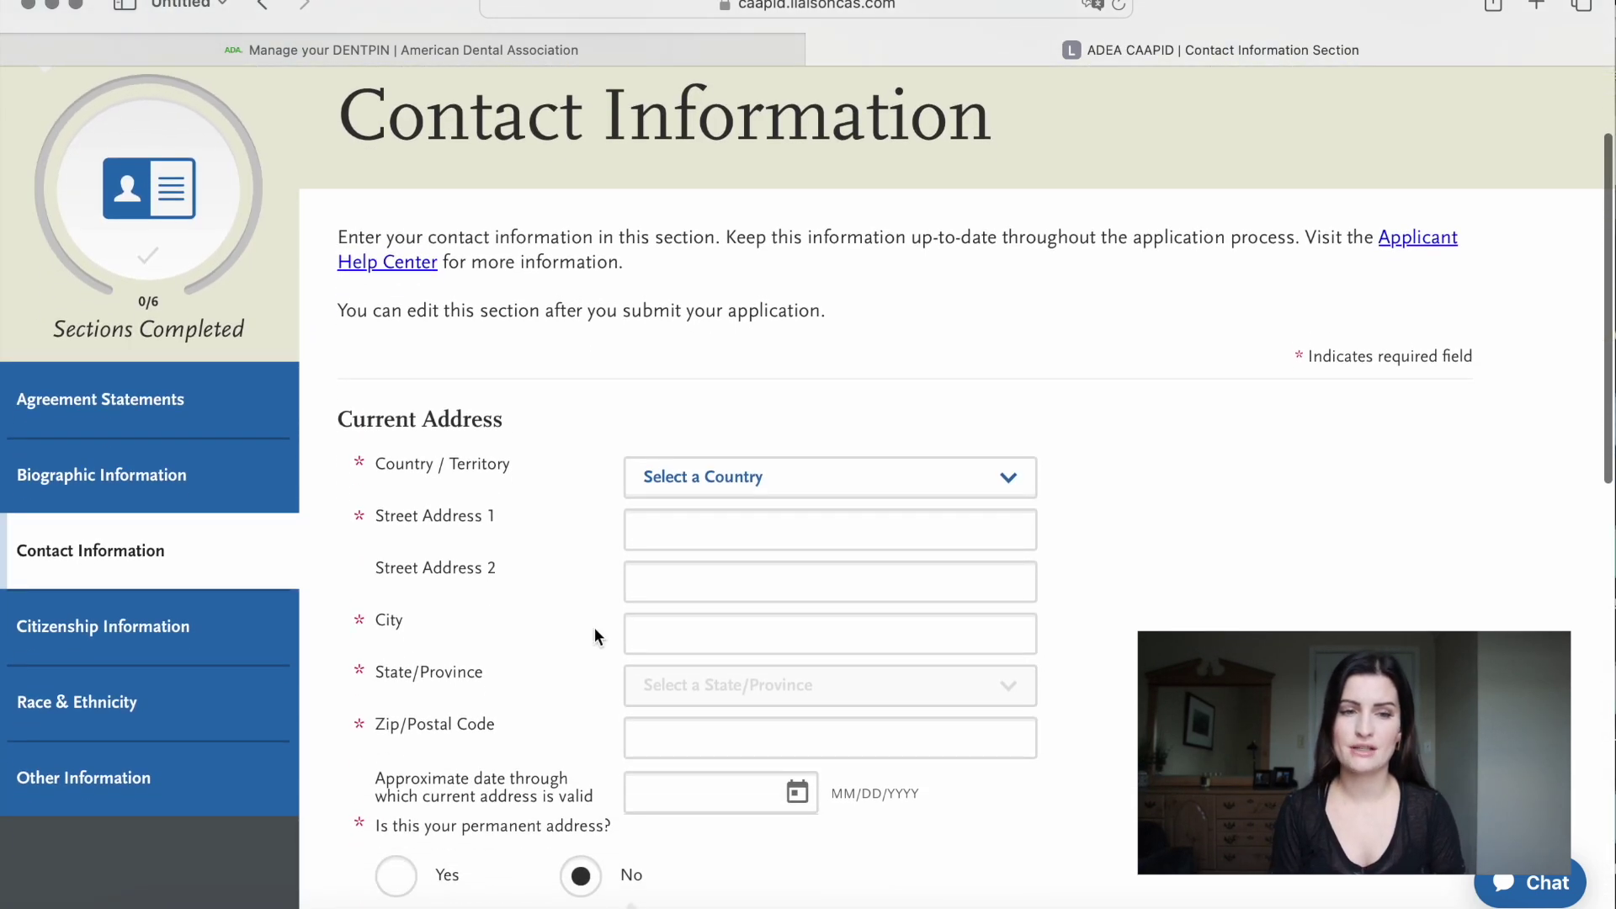
{"action": "scroll", "coordinate": [594, 627], "scroll_direction": "down", "scroll_amount": 4}
{"action": "scroll", "coordinate": [593, 628], "scroll_direction": "down", "scroll_amount": 6}
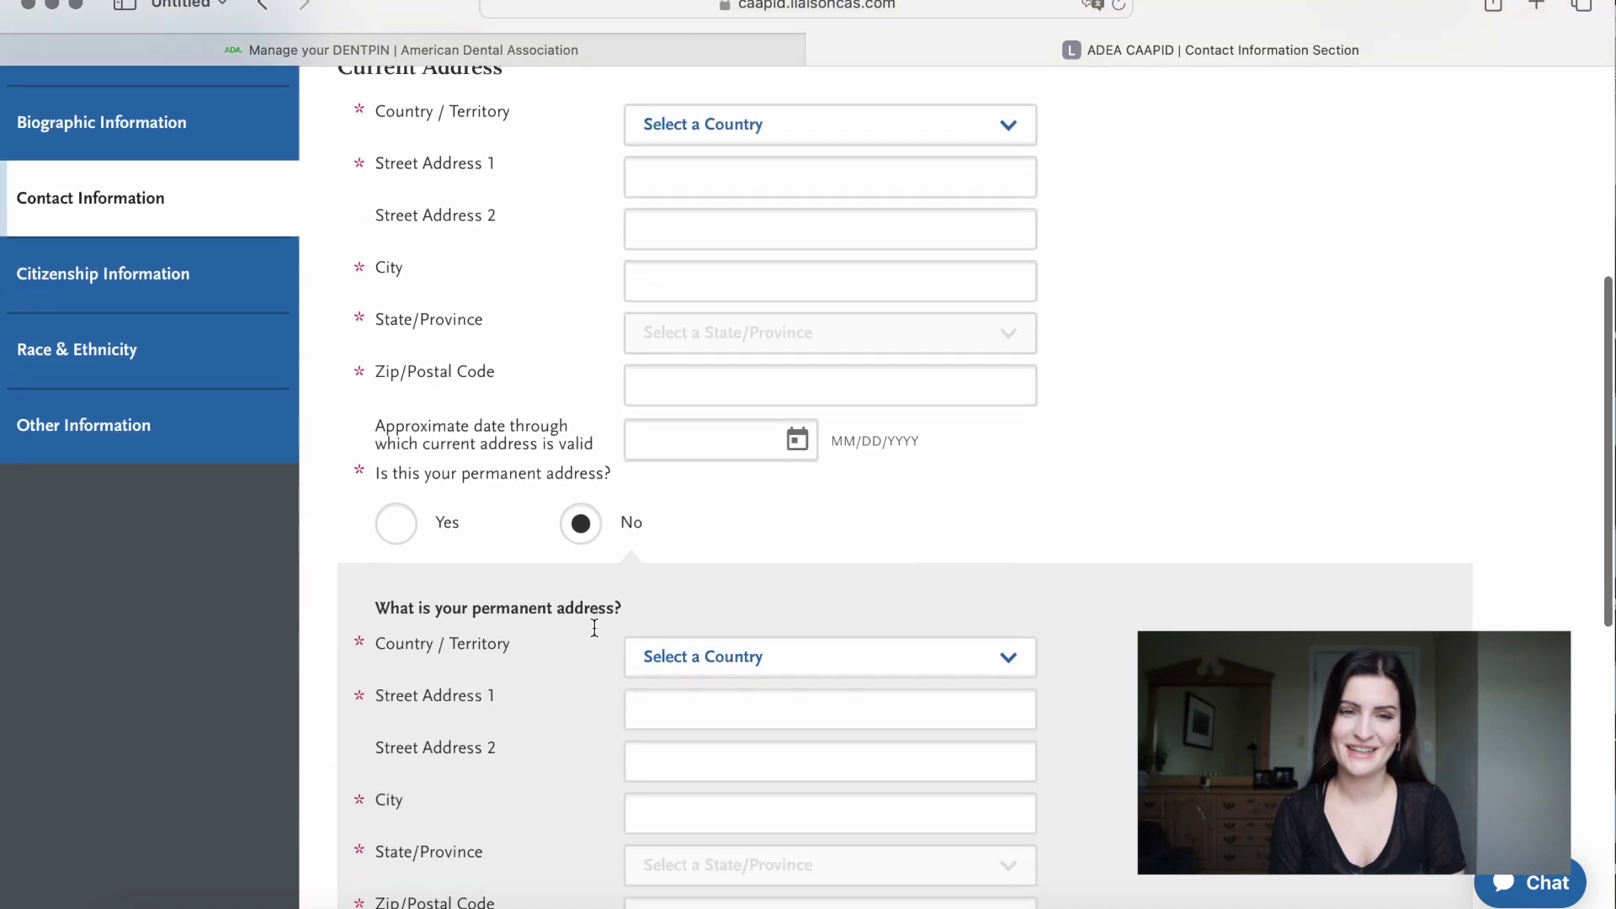
{"action": "scroll", "coordinate": [594, 628], "scroll_direction": "down", "scroll_amount": 7}
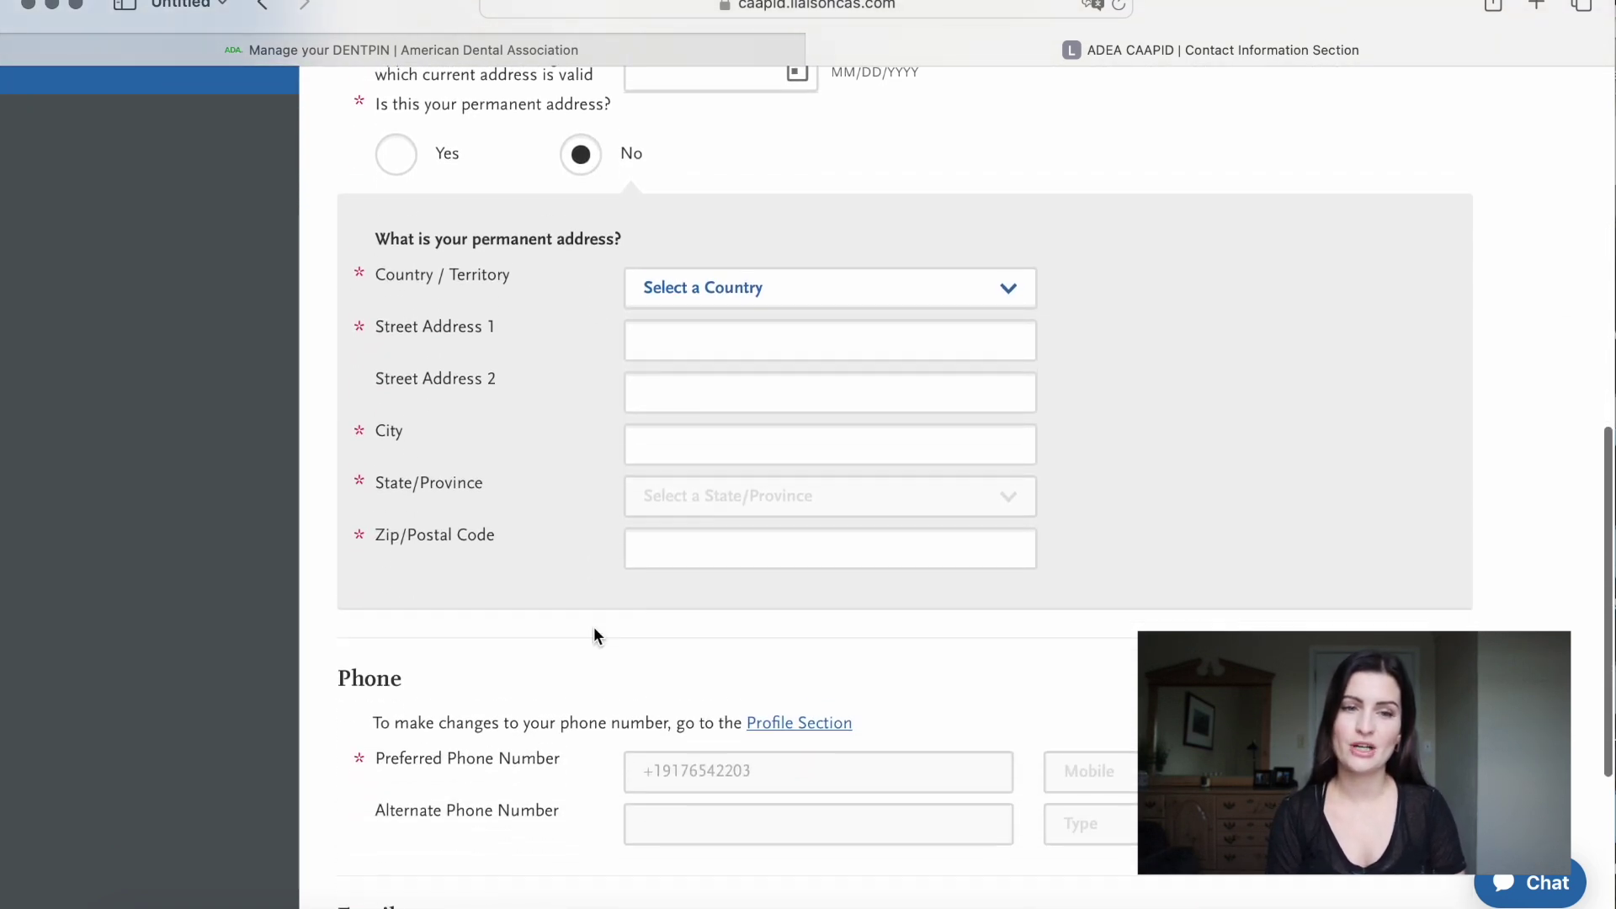
{"action": "scroll", "coordinate": [593, 635], "scroll_direction": "down", "scroll_amount": 1}
{"action": "scroll", "coordinate": [594, 636], "scroll_direction": "up", "scroll_amount": 11}
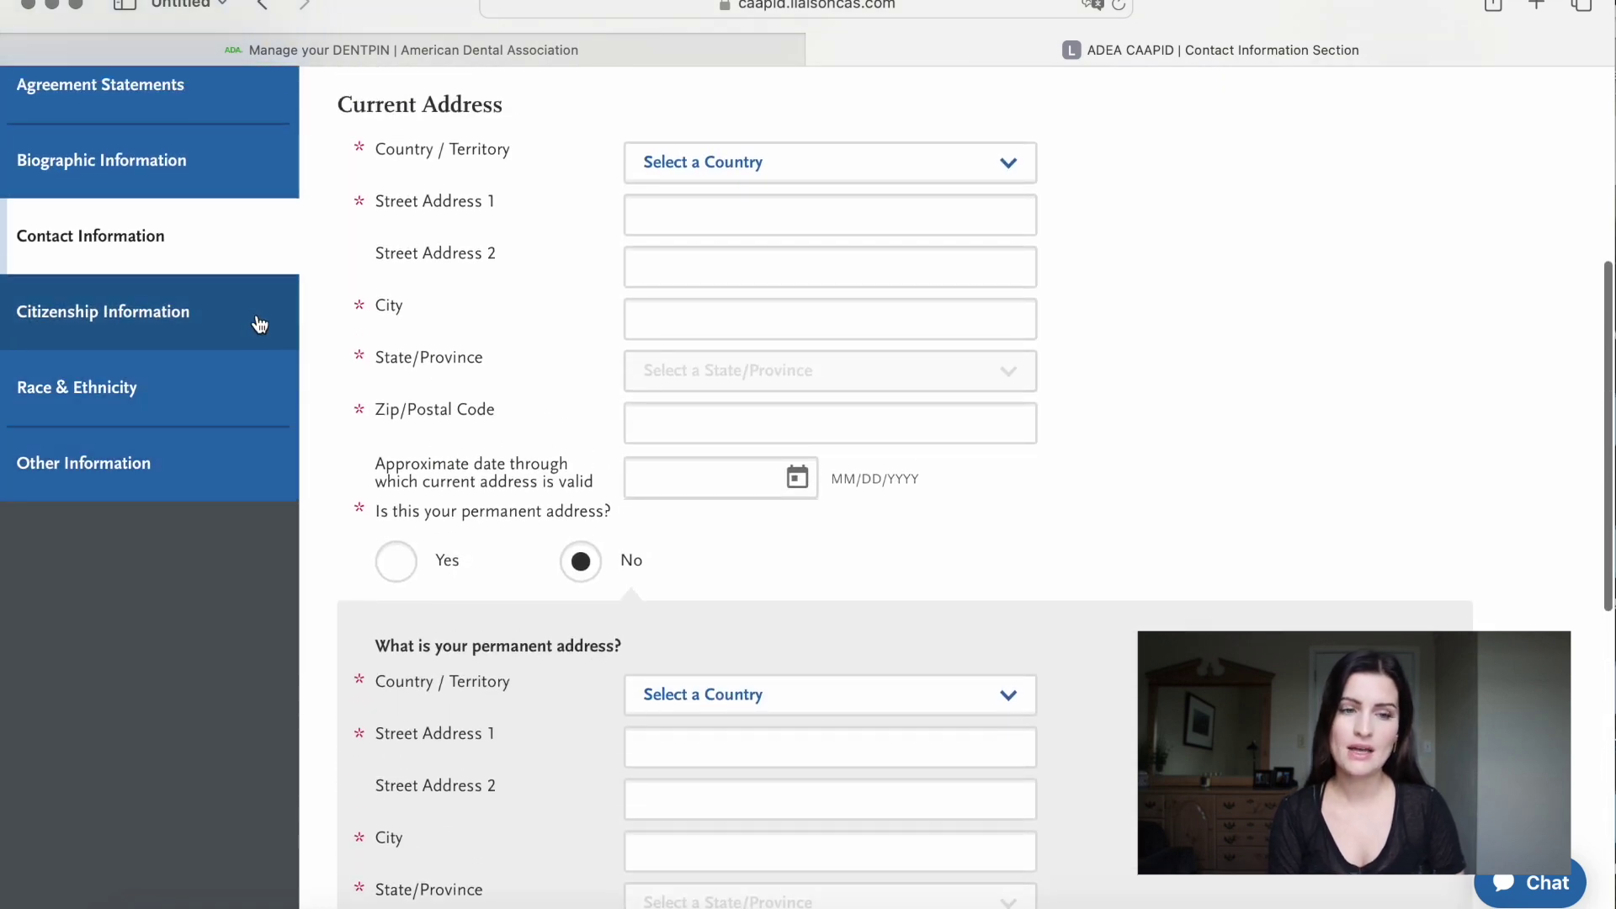
Open Citizenship Information and review the U.S. citizenship, residency, visa and other visa type explanation fields.
{"action": "left_click", "coordinate": [260, 324]}
{"action": "scroll", "coordinate": [411, 525], "scroll_direction": "down", "scroll_amount": 2}
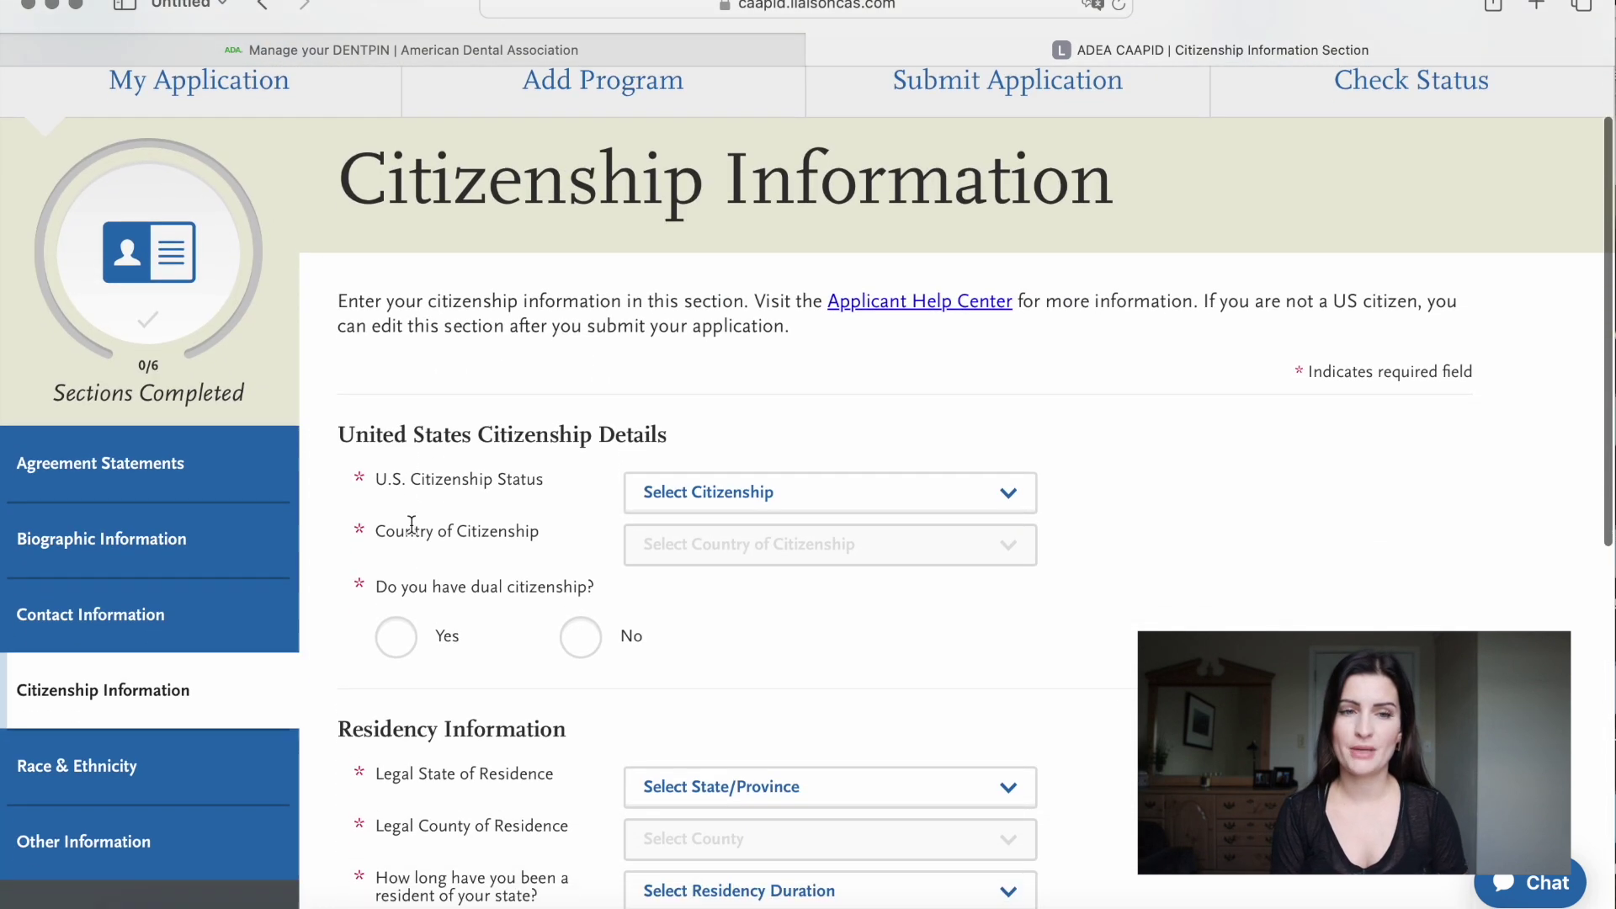
{"action": "scroll", "coordinate": [506, 565], "scroll_direction": "down", "scroll_amount": 2}
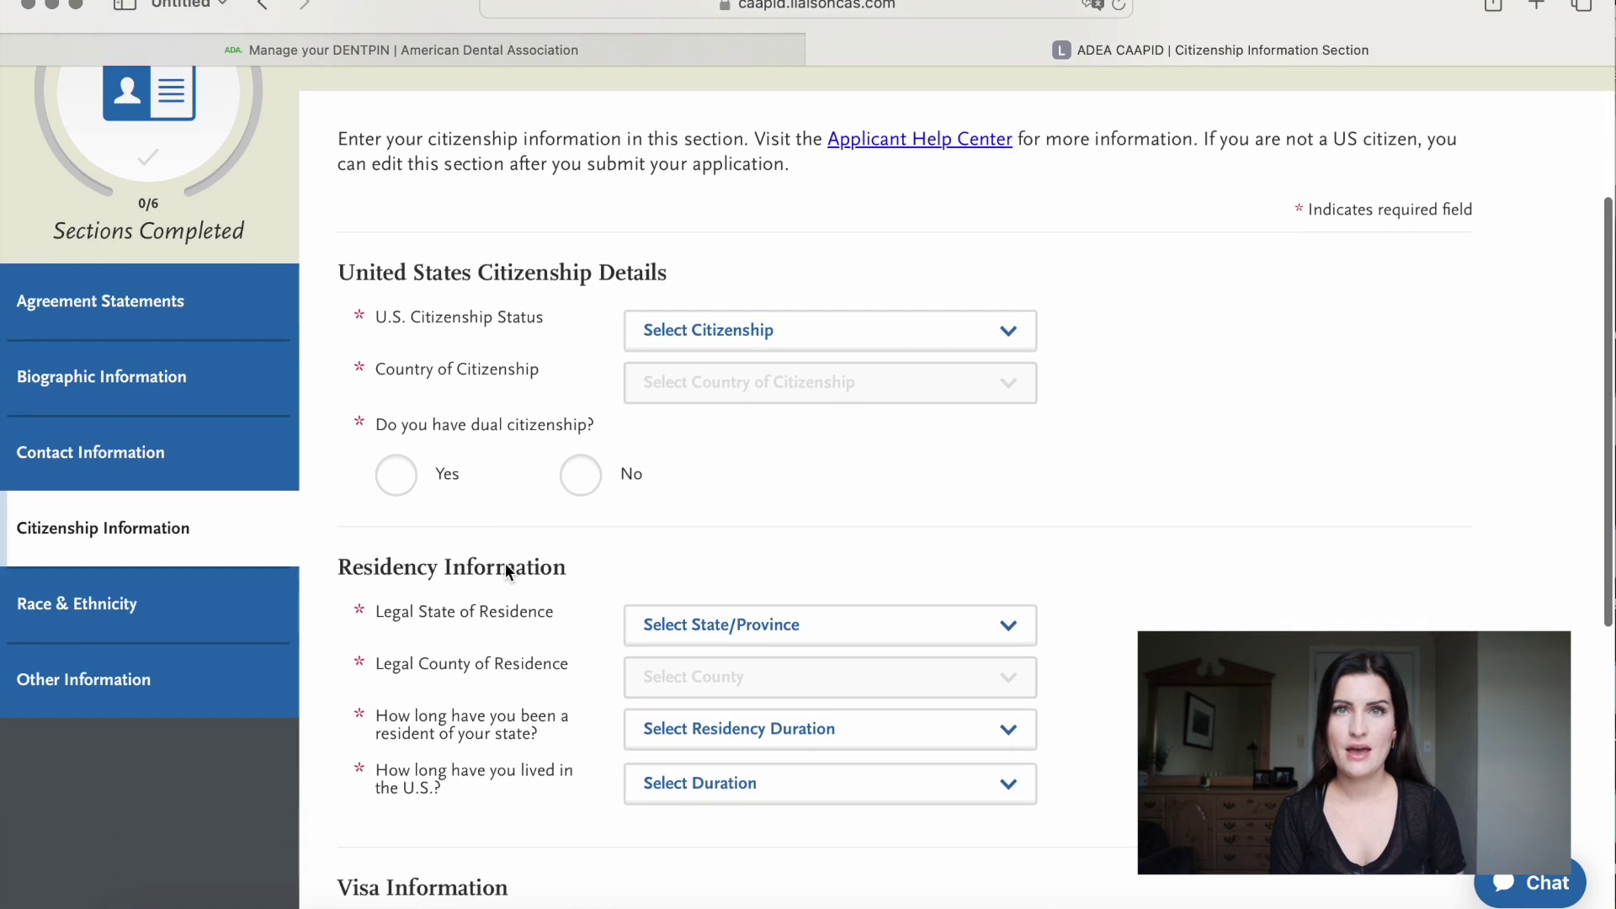
{"action": "scroll", "coordinate": [633, 623], "scroll_direction": "down", "scroll_amount": 2}
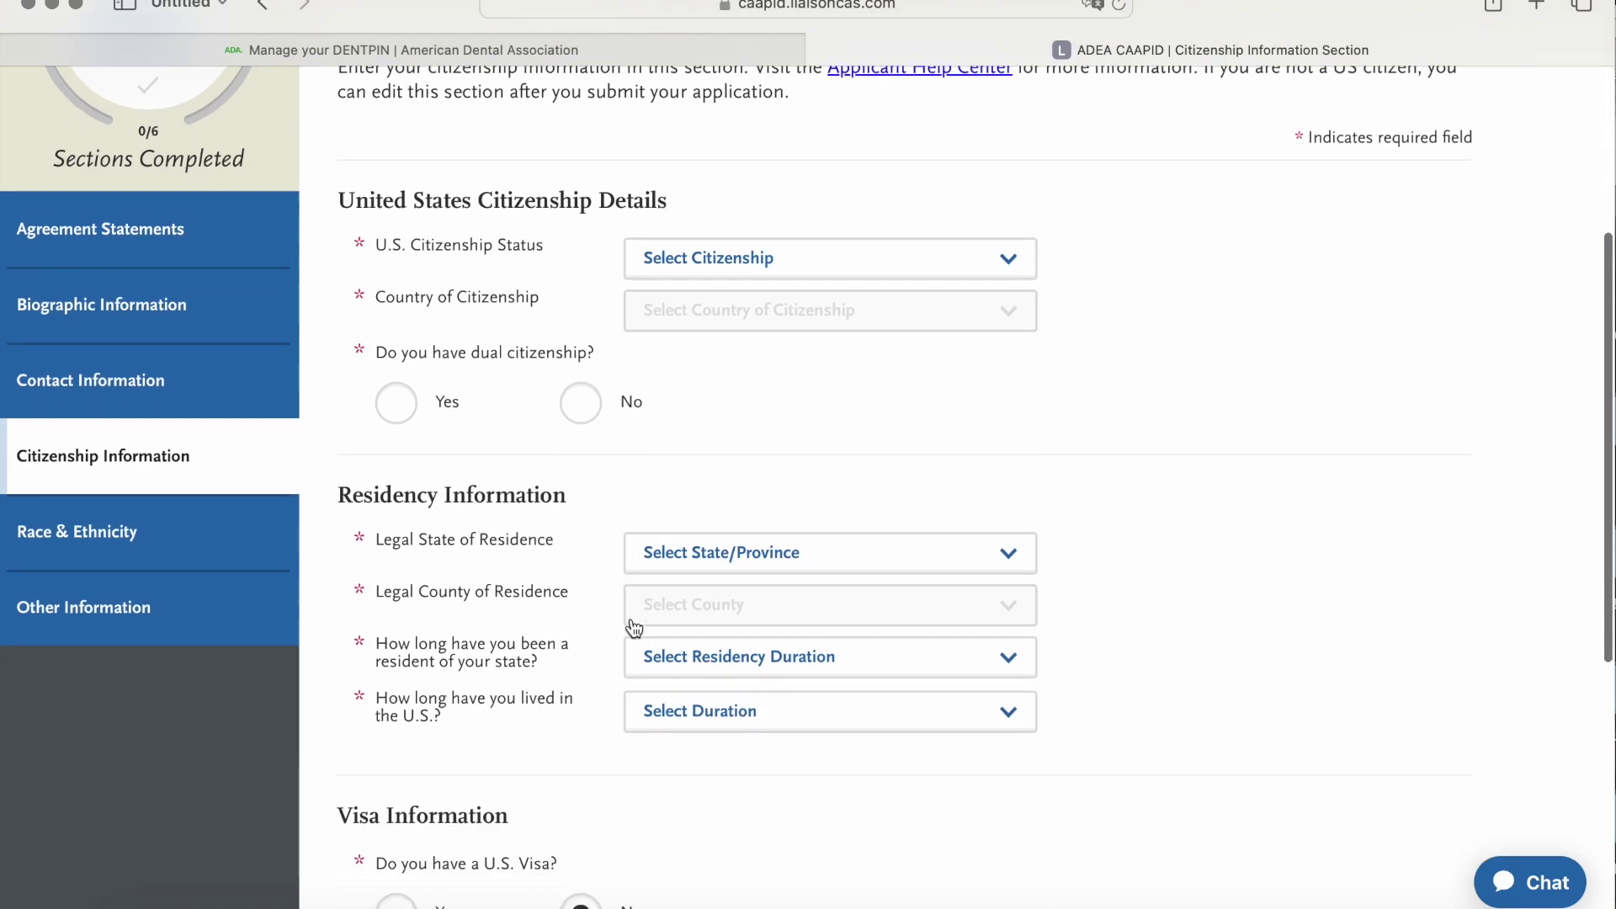
{"action": "scroll", "coordinate": [633, 627], "scroll_direction": "down", "scroll_amount": 2}
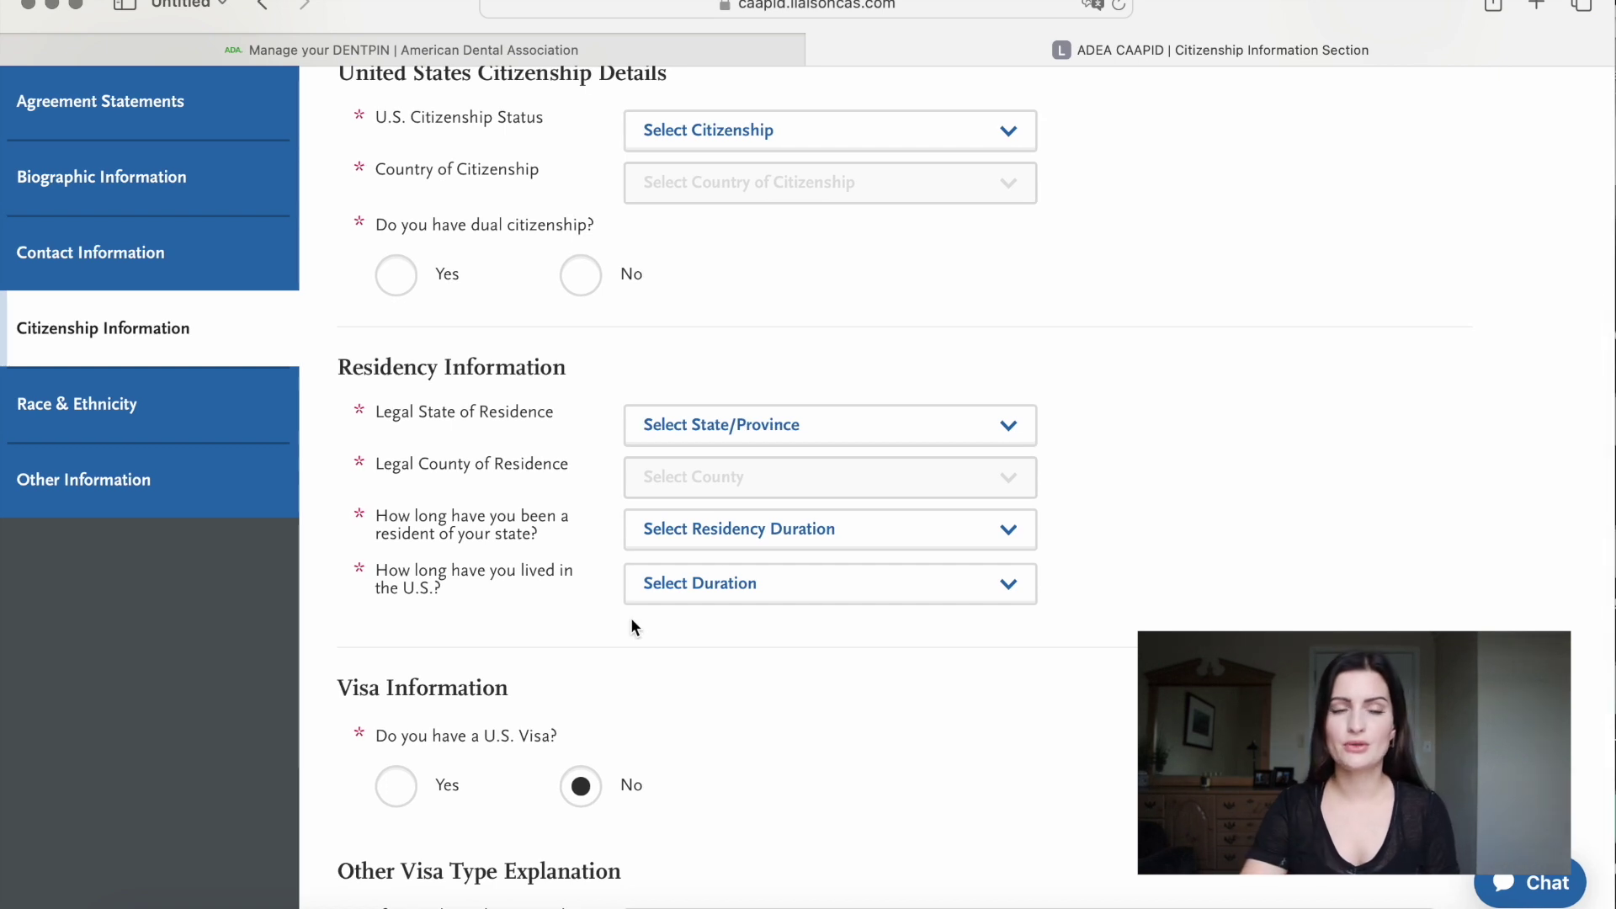
{"action": "scroll", "coordinate": [633, 627], "scroll_direction": "down", "scroll_amount": 5}
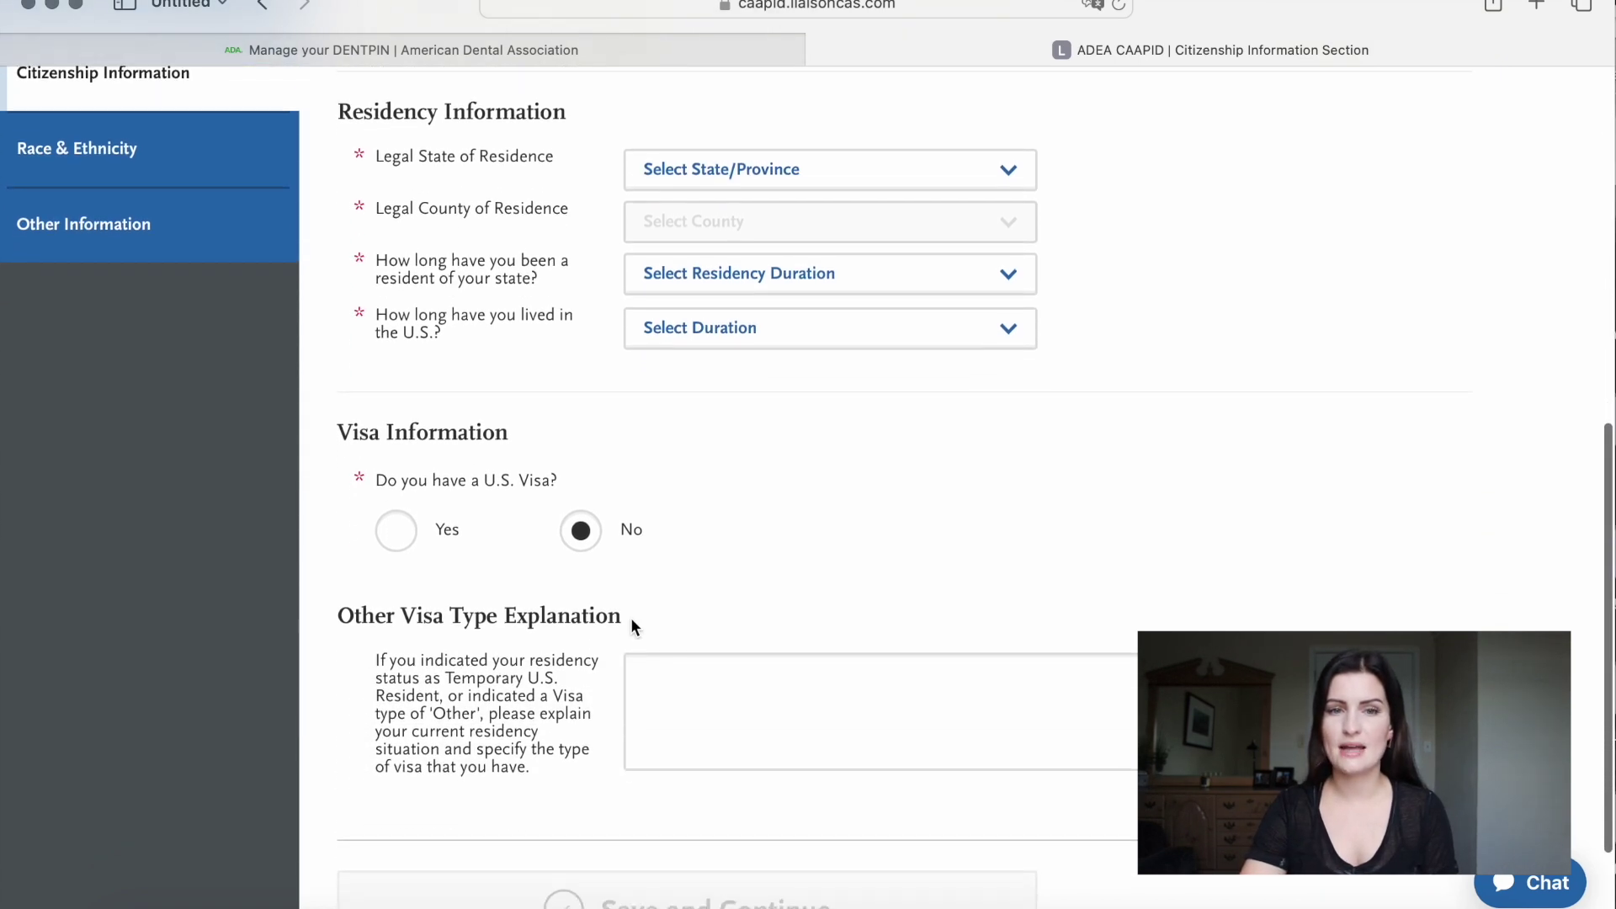
{"action": "scroll", "coordinate": [631, 624], "scroll_direction": "down", "scroll_amount": 2}
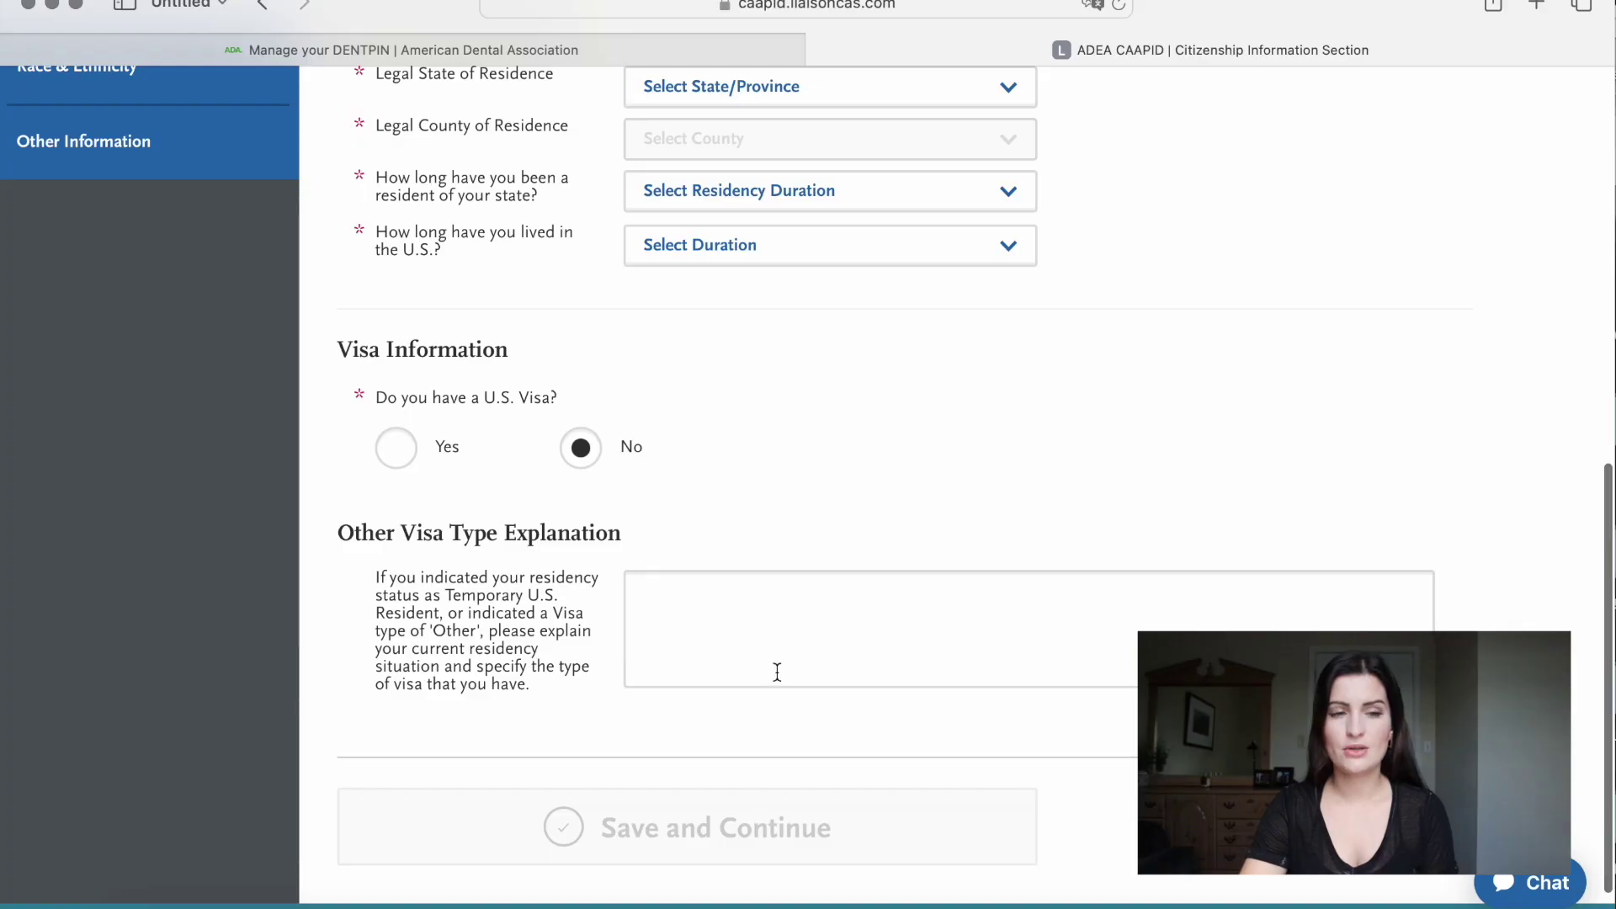
{"action": "scroll", "coordinate": [777, 671], "scroll_direction": "up", "scroll_amount": 5}
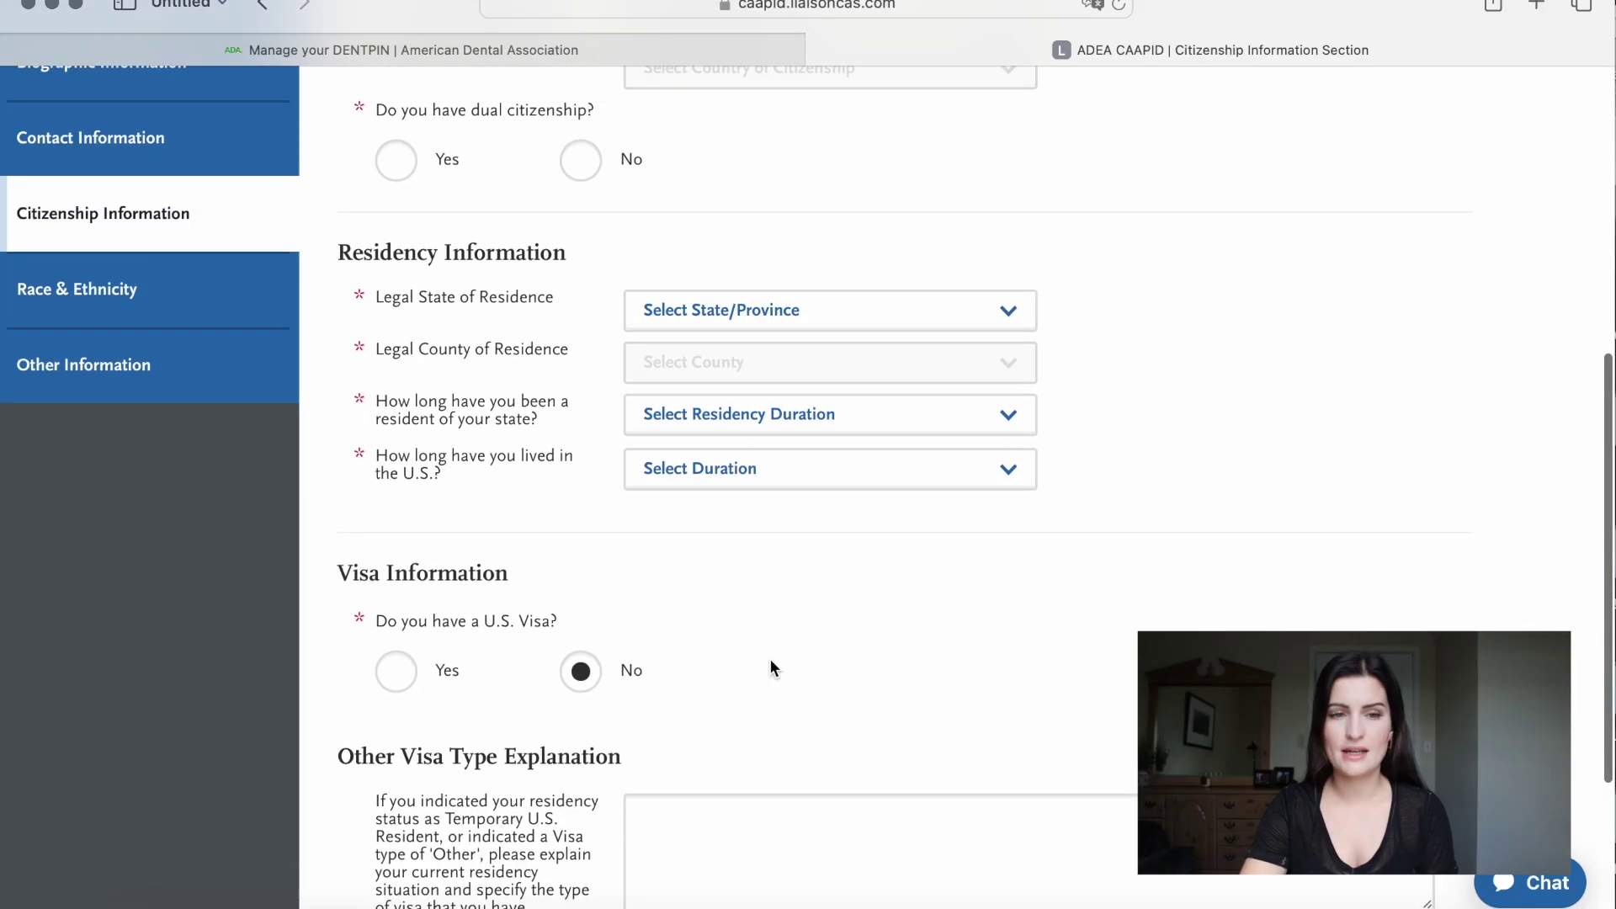
Open Race & Ethnicity and view the Hispanic/Latino origin question and the race options.
{"action": "left_click", "coordinate": [252, 341]}
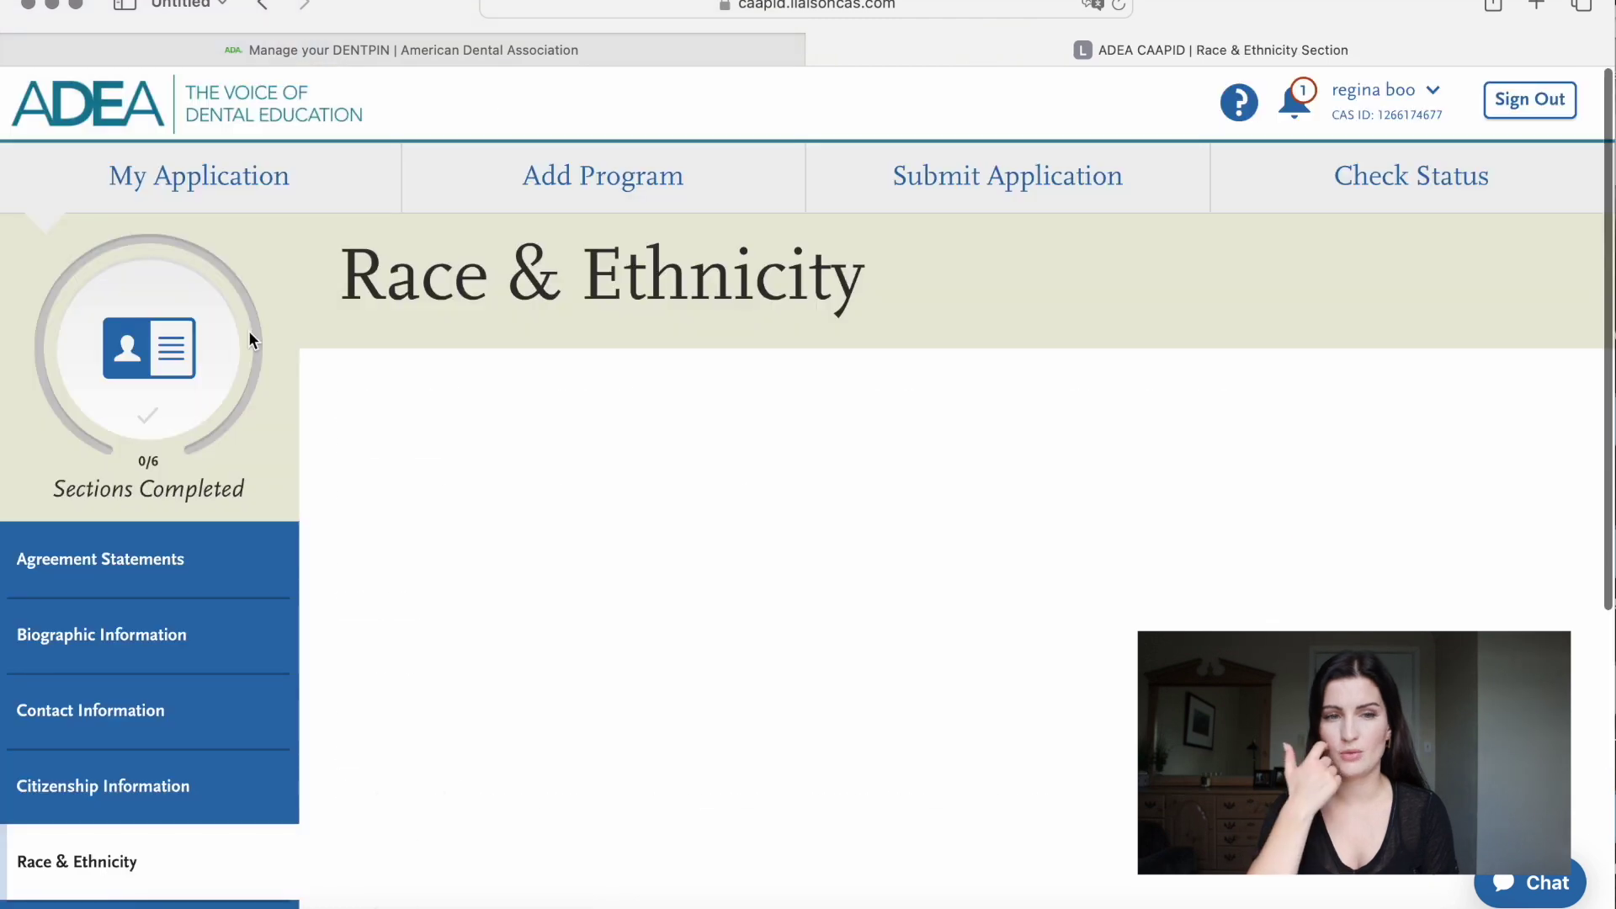
{"action": "scroll", "coordinate": [472, 396], "scroll_direction": "down", "scroll_amount": 1}
{"action": "scroll", "coordinate": [472, 396], "scroll_direction": "down", "scroll_amount": 5}
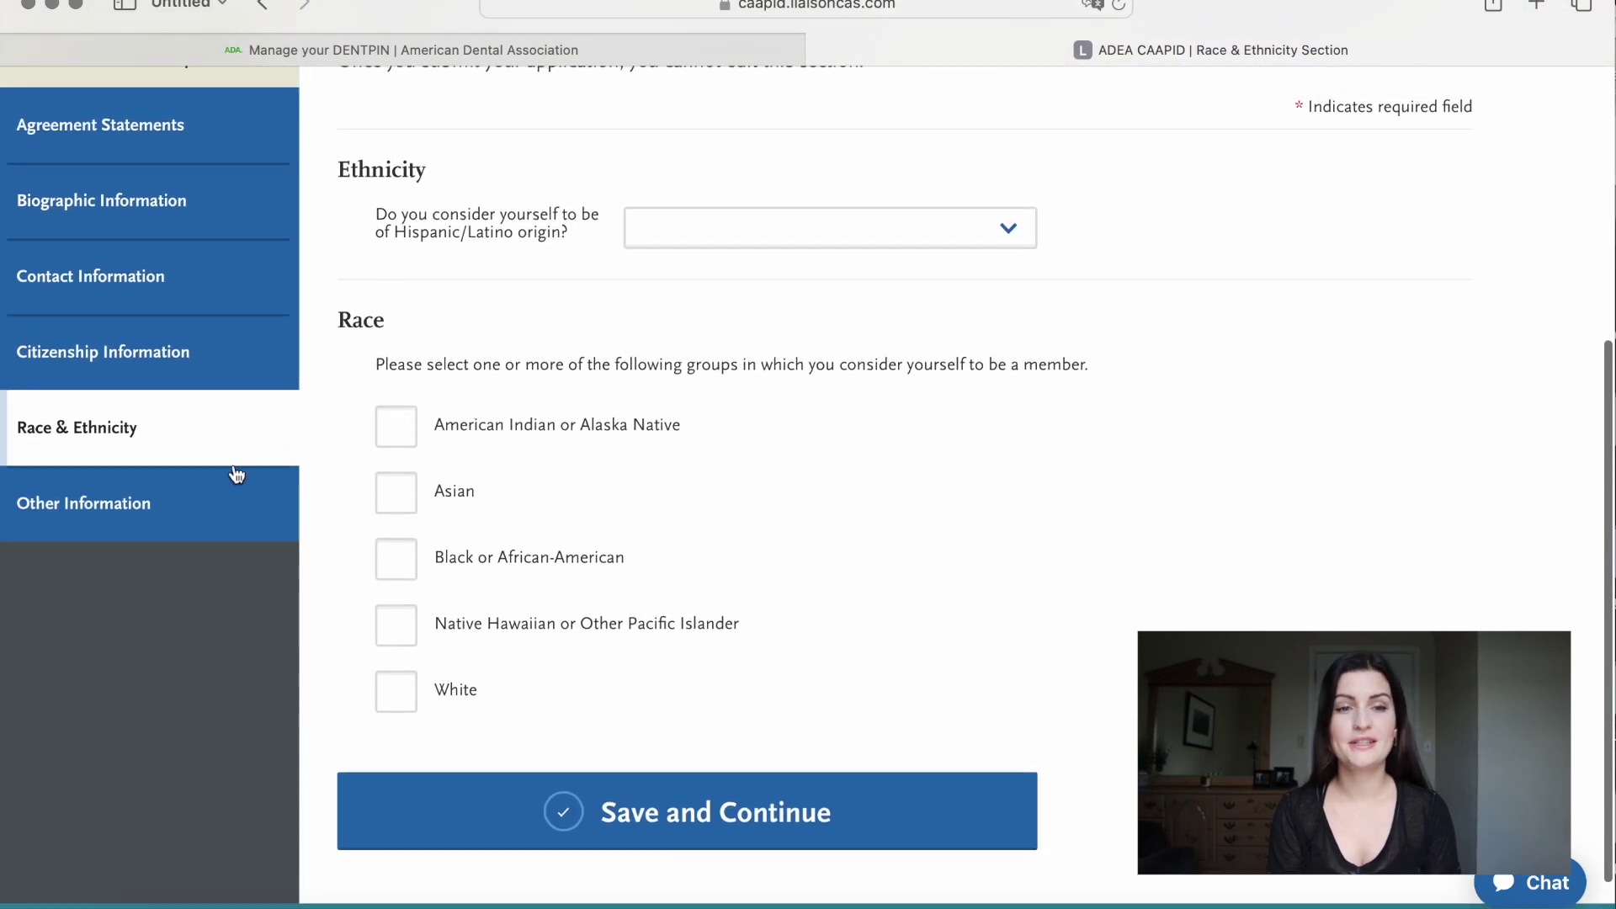
Open Other Information and read through the DENTPIN, language proficiency, license infraction and relatives in oral health questions.
{"action": "left_click", "coordinate": [175, 513]}
{"action": "scroll", "coordinate": [174, 511], "scroll_direction": "down", "scroll_amount": 3}
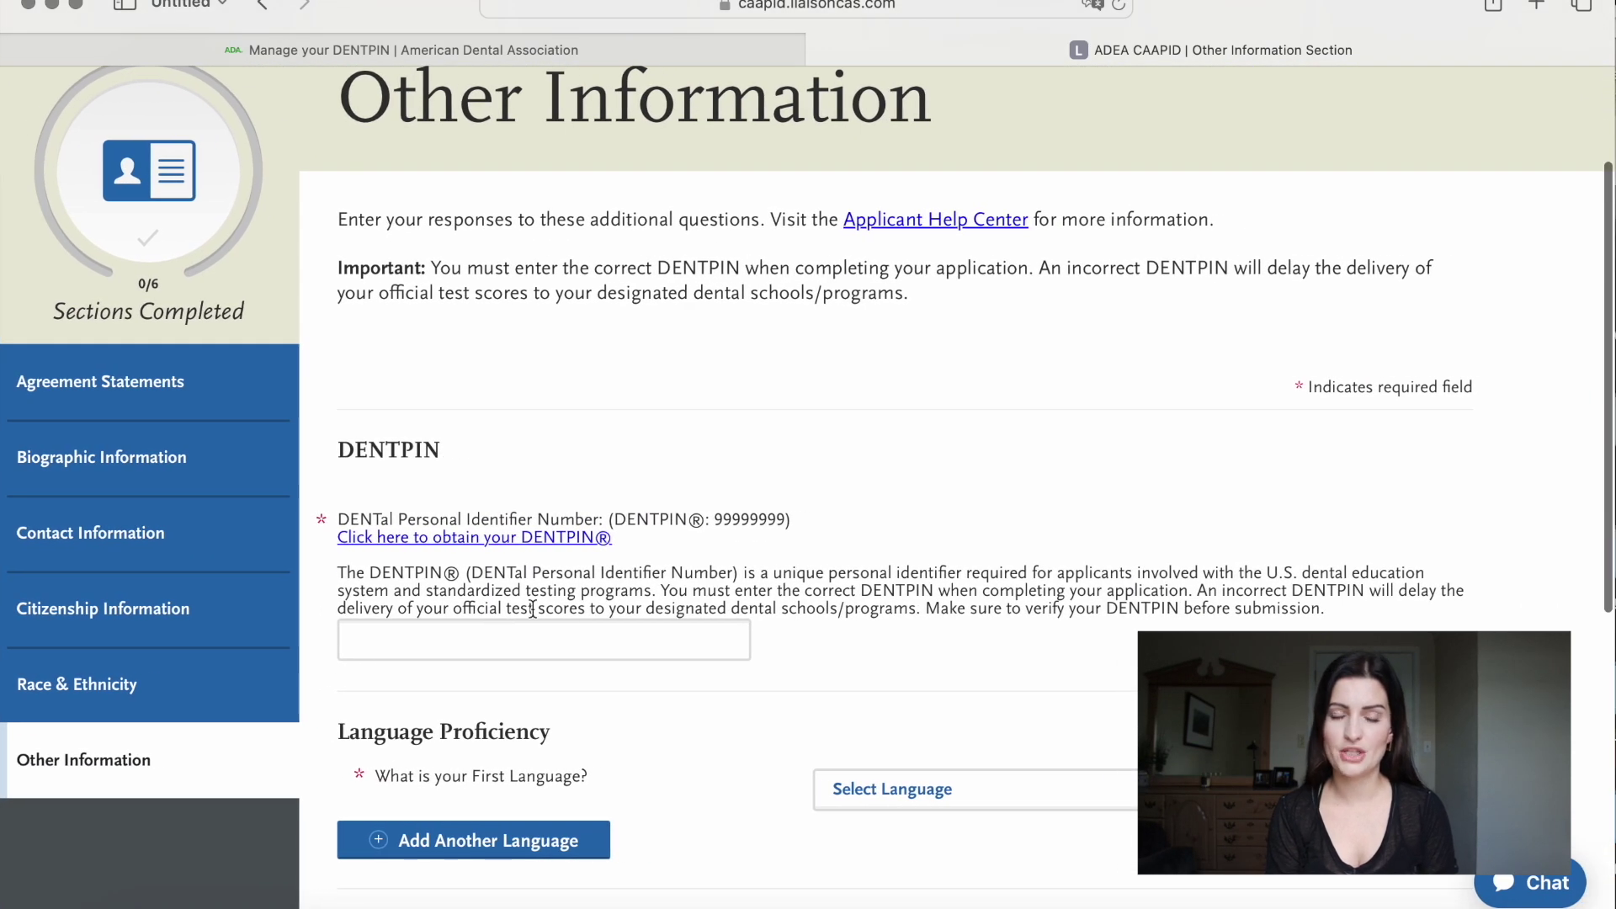
{"action": "scroll", "coordinate": [558, 611], "scroll_direction": "down", "scroll_amount": 2}
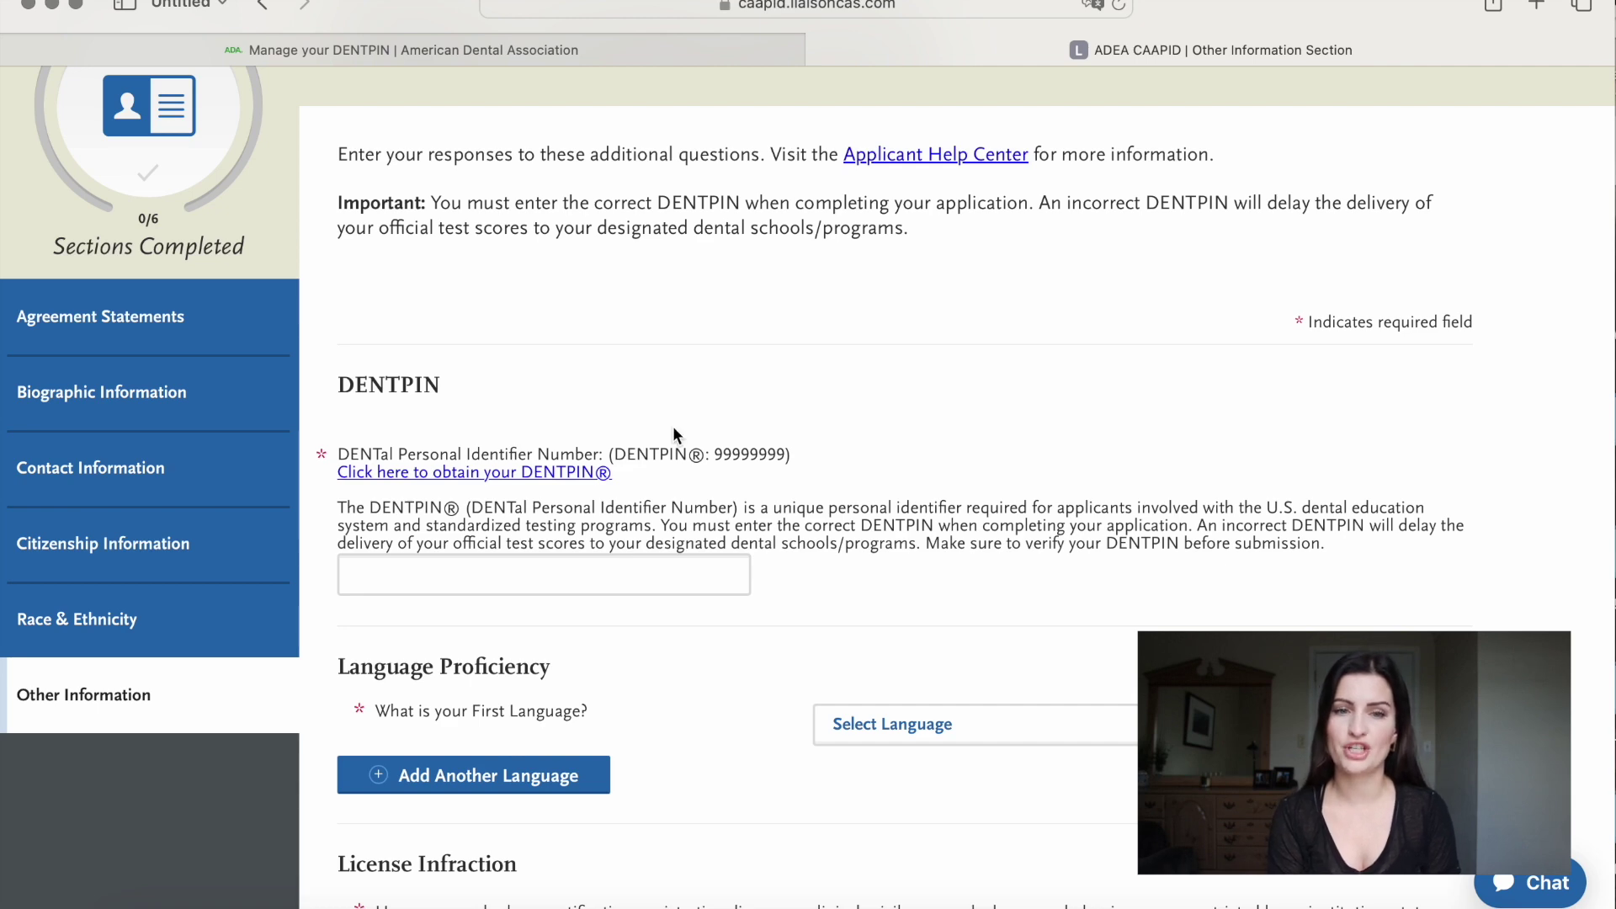
{"action": "scroll", "coordinate": [673, 426], "scroll_direction": "down", "scroll_amount": 4}
{"action": "scroll", "coordinate": [673, 426], "scroll_direction": "down", "scroll_amount": 3}
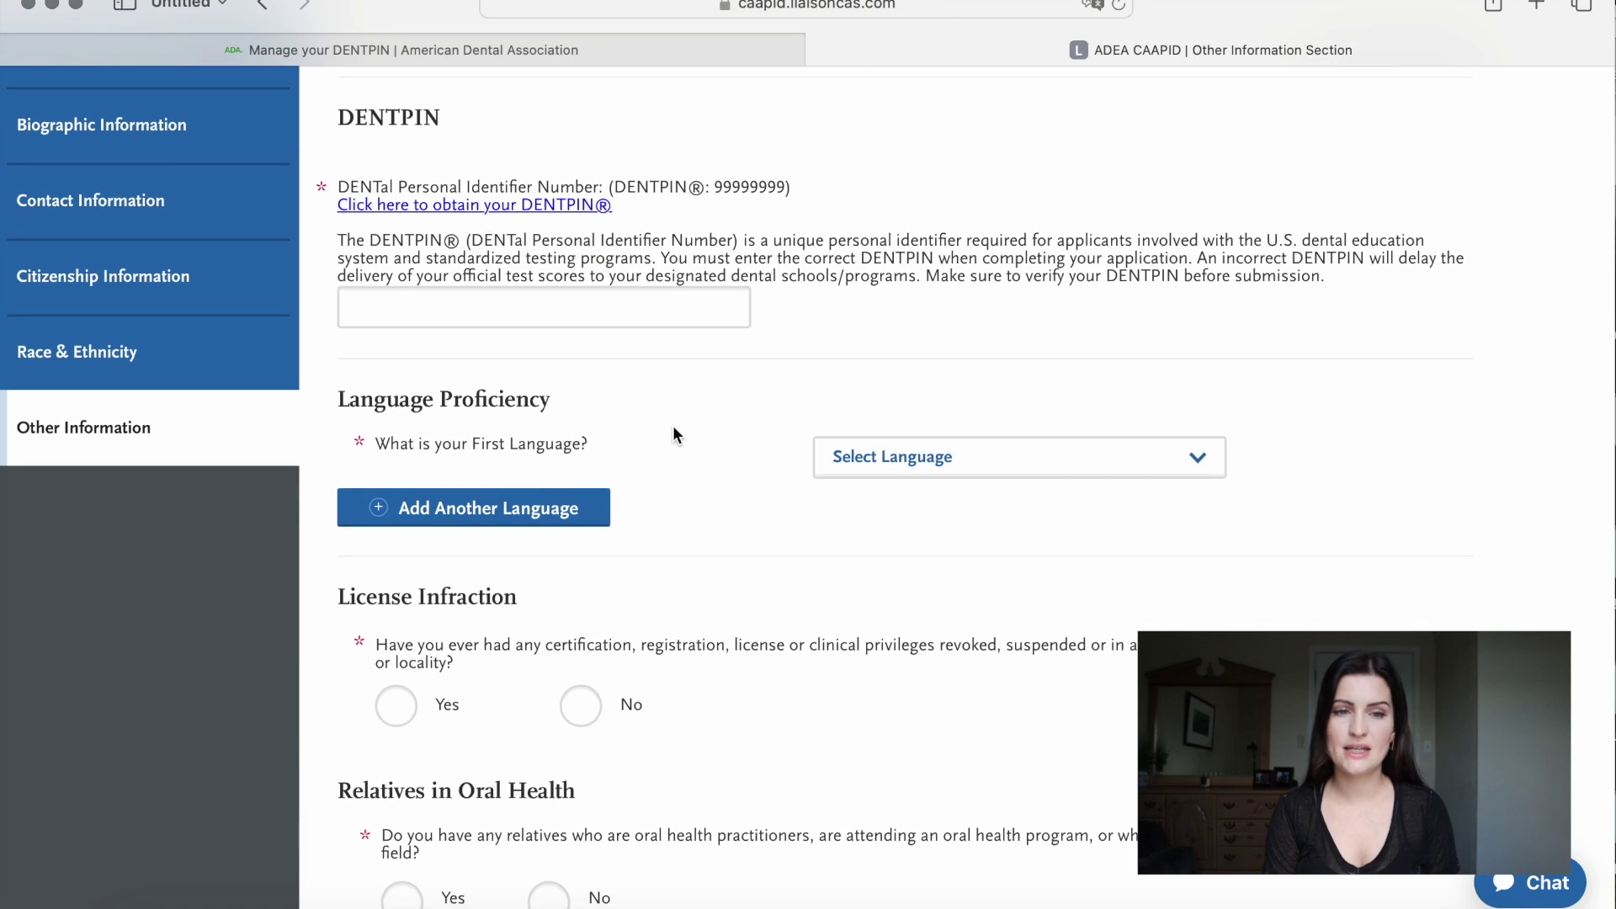
{"action": "scroll", "coordinate": [673, 427], "scroll_direction": "down", "scroll_amount": 1}
{"action": "scroll", "coordinate": [673, 429], "scroll_direction": "down", "scroll_amount": 3}
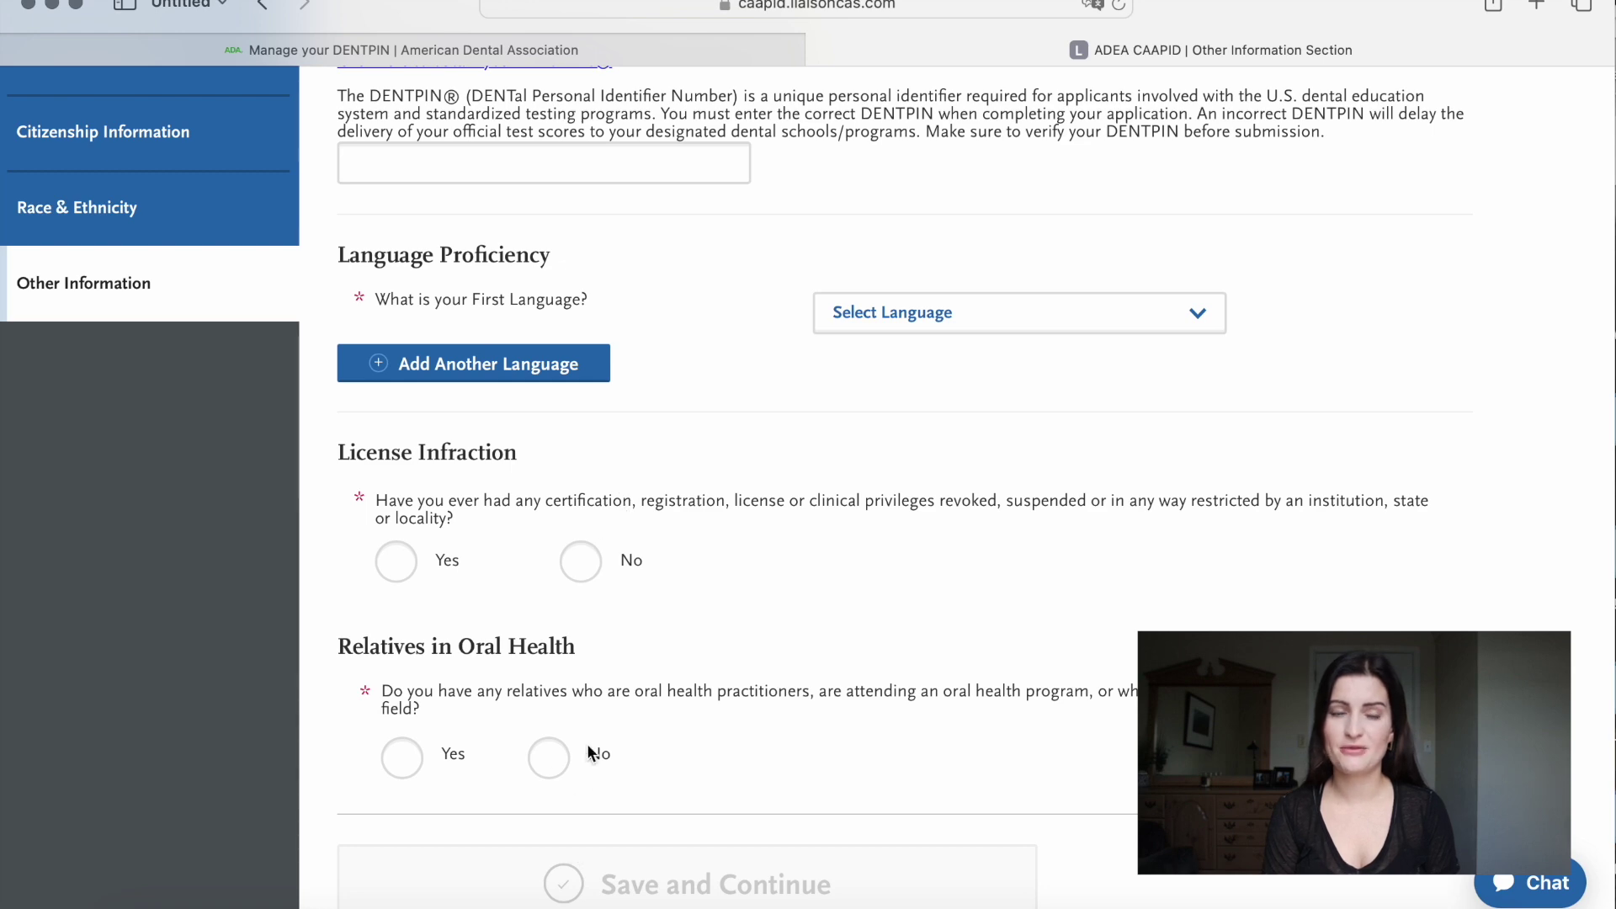
{"action": "scroll", "coordinate": [597, 732], "scroll_direction": "down", "scroll_amount": 1}
{"action": "scroll", "coordinate": [597, 732], "scroll_direction": "up", "scroll_amount": 6}
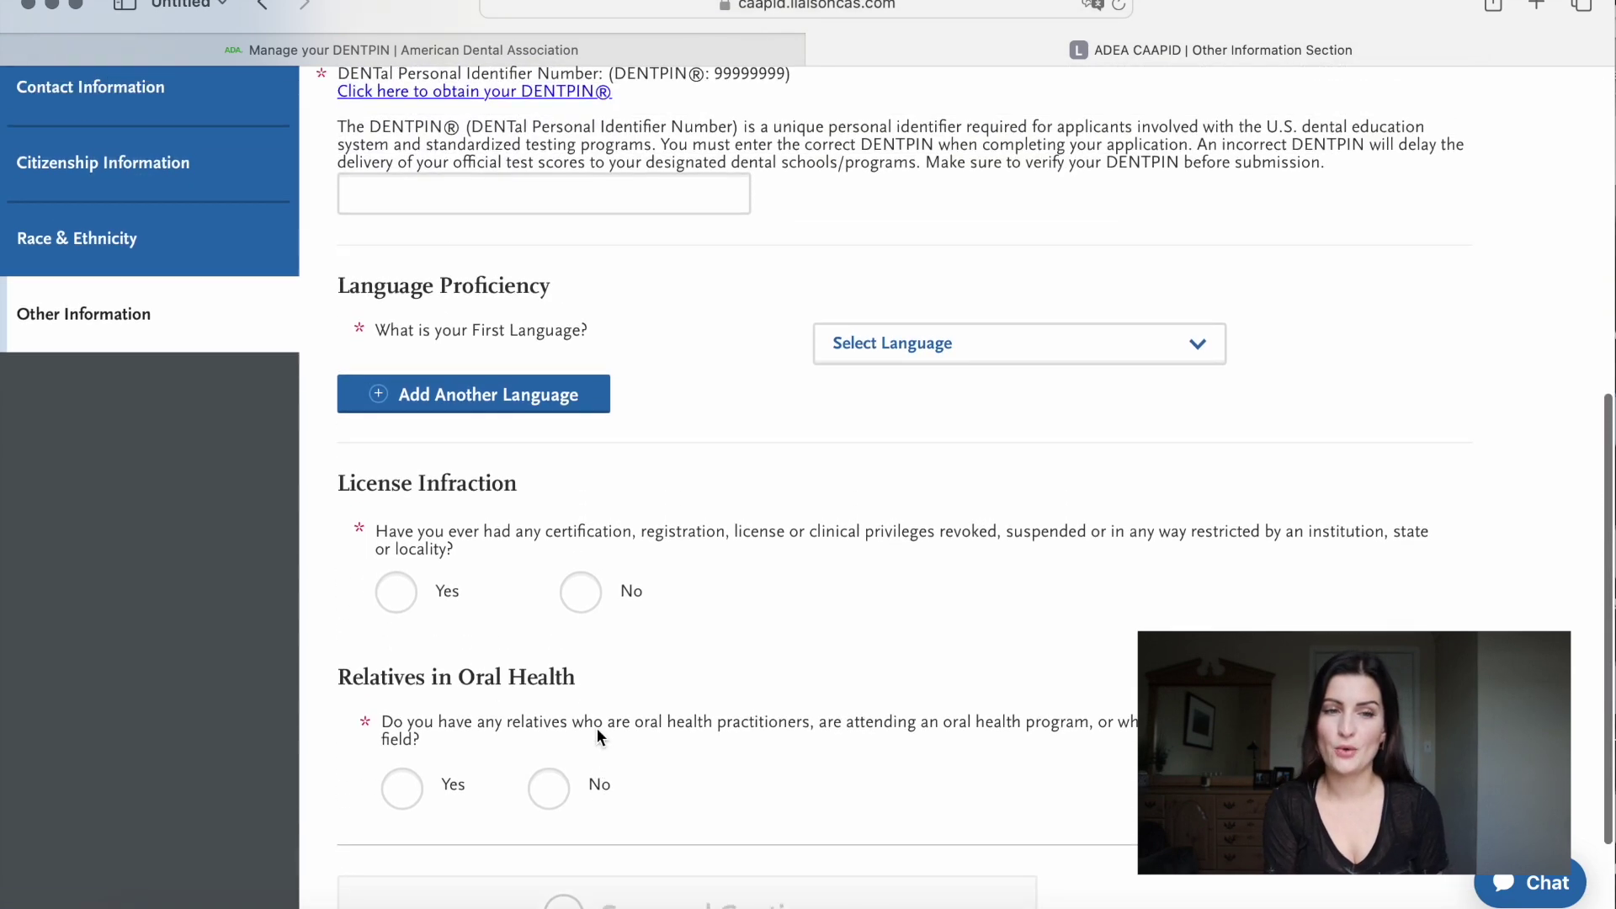
{"action": "scroll", "coordinate": [596, 737], "scroll_direction": "up", "scroll_amount": 3}
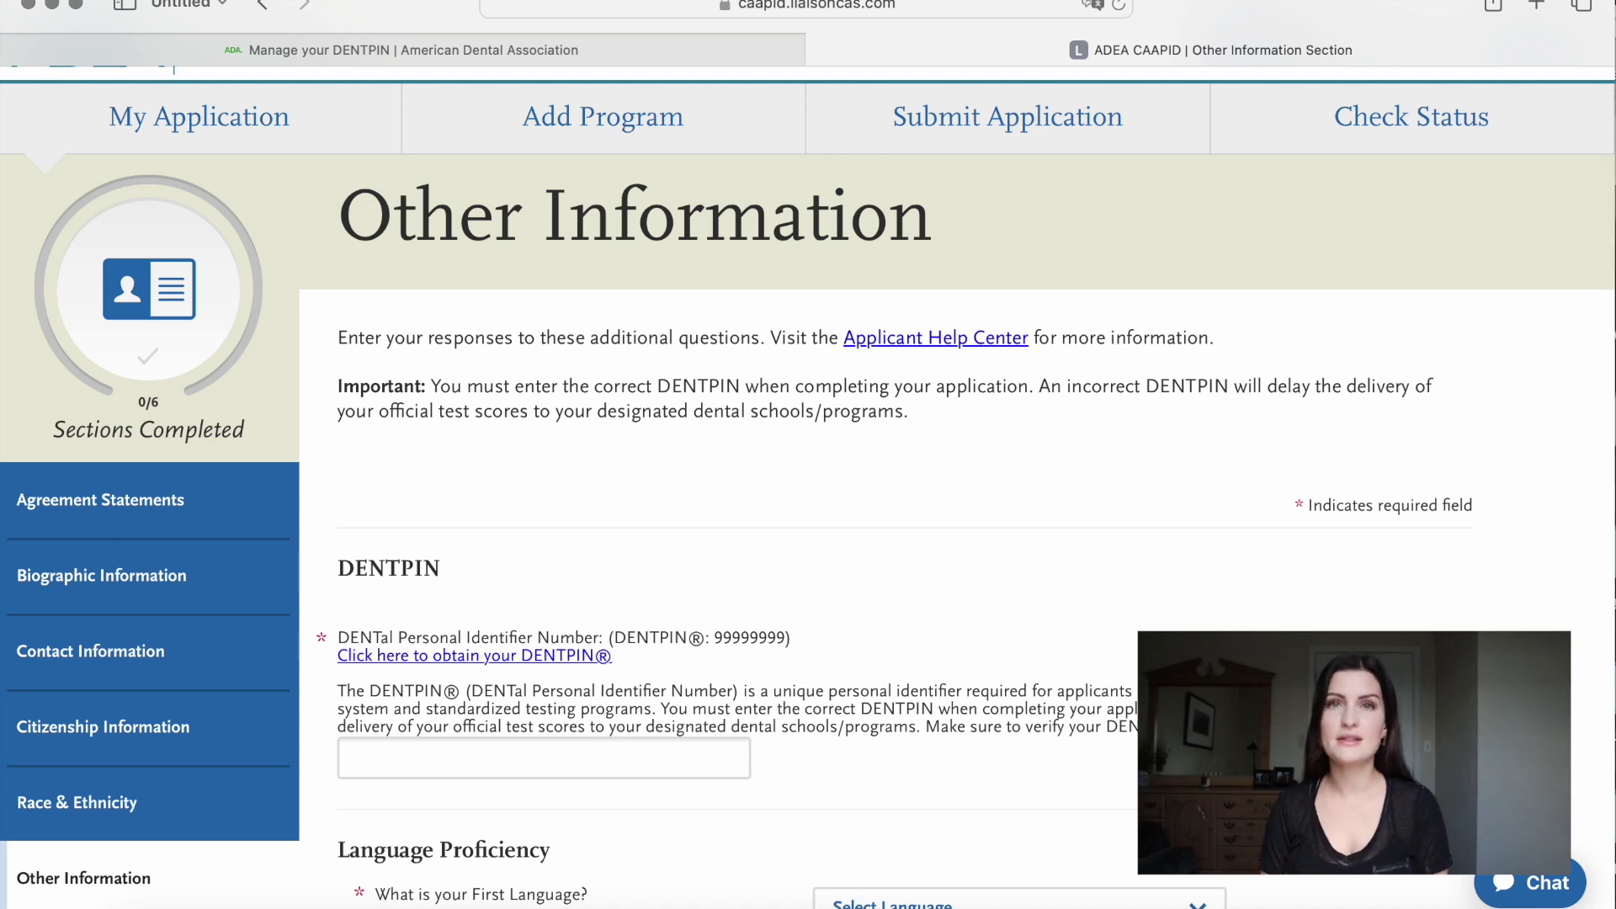
Return to the application dashboard and open Colleges Attended within Academic History.
{"action": "scroll", "coordinate": [597, 729], "scroll_direction": "up", "scroll_amount": 1}
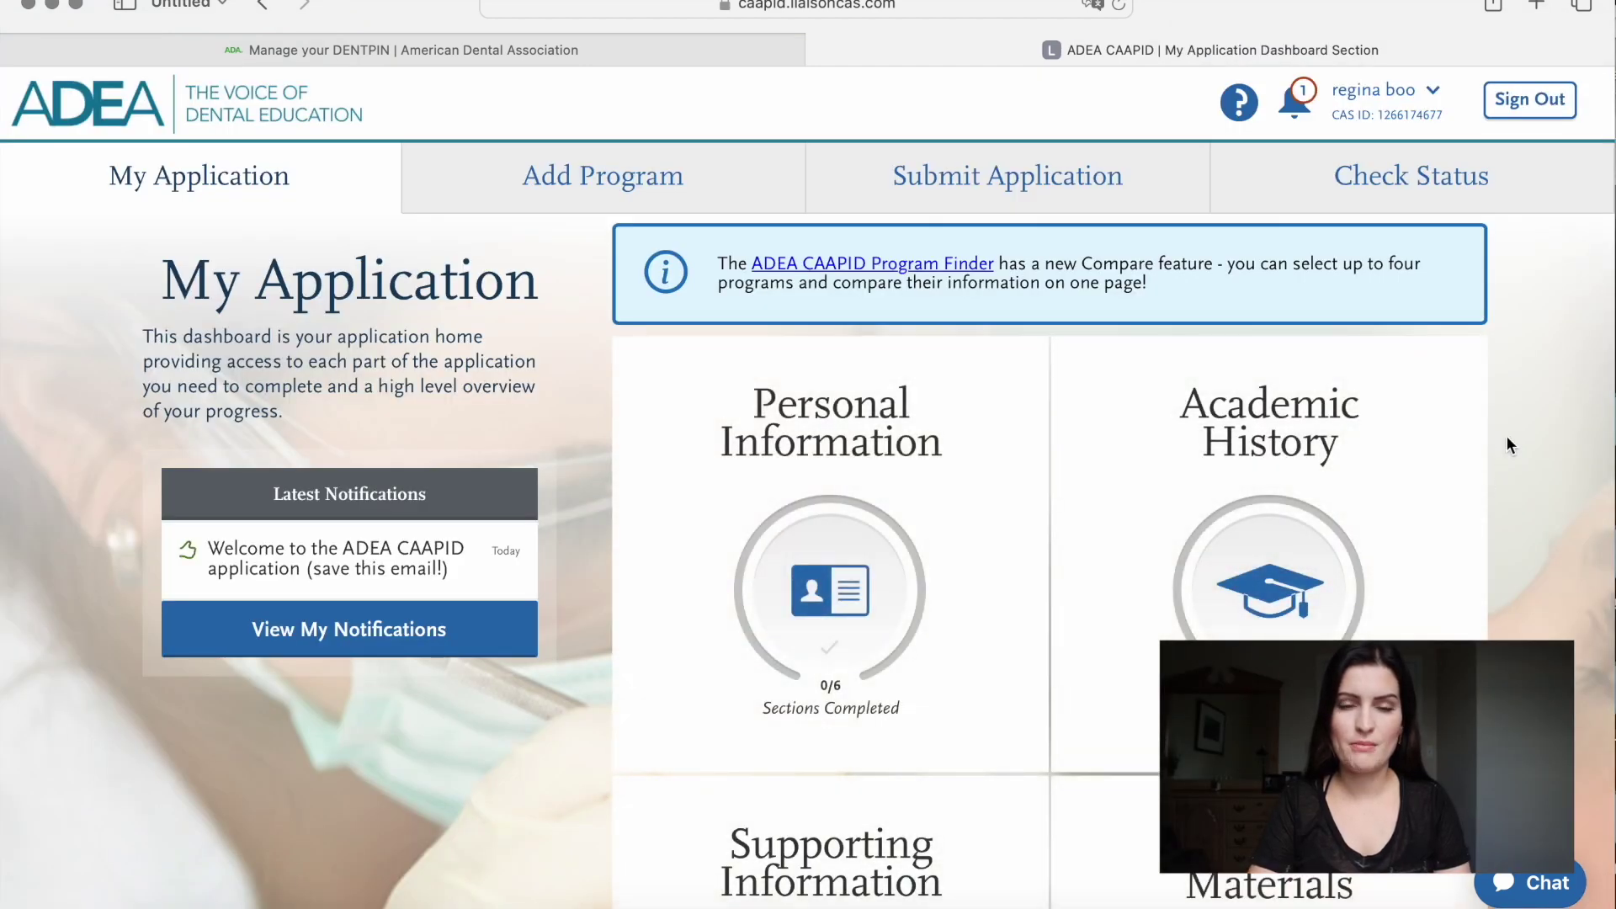
{"action": "left_click", "coordinate": [1243, 560]}
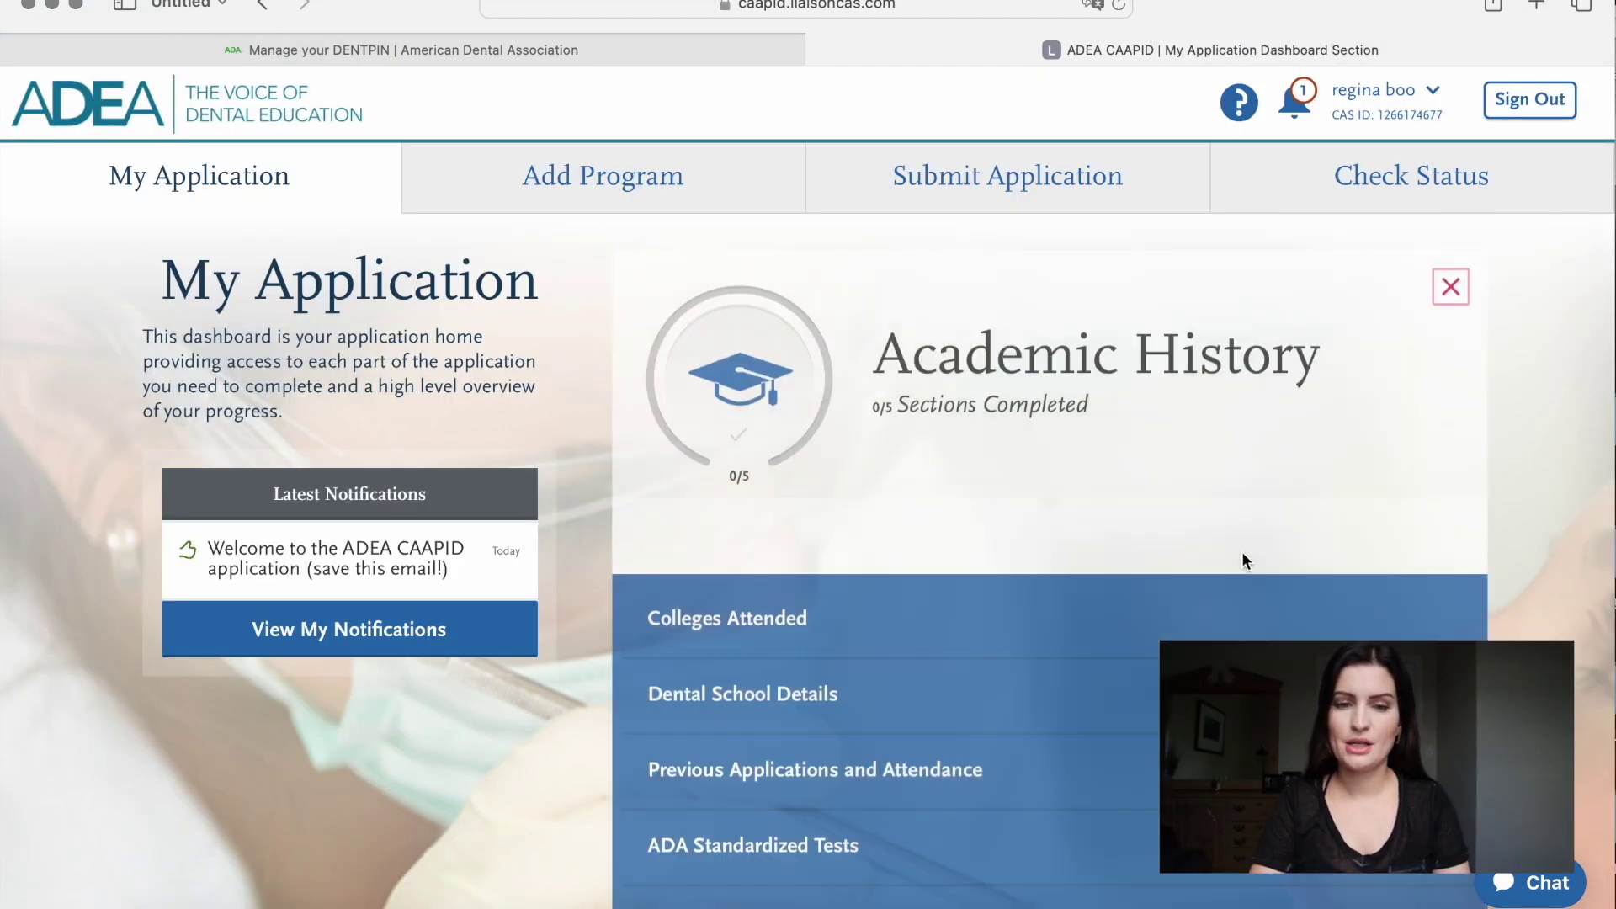
{"action": "scroll", "coordinate": [1243, 558], "scroll_direction": "down", "scroll_amount": 2}
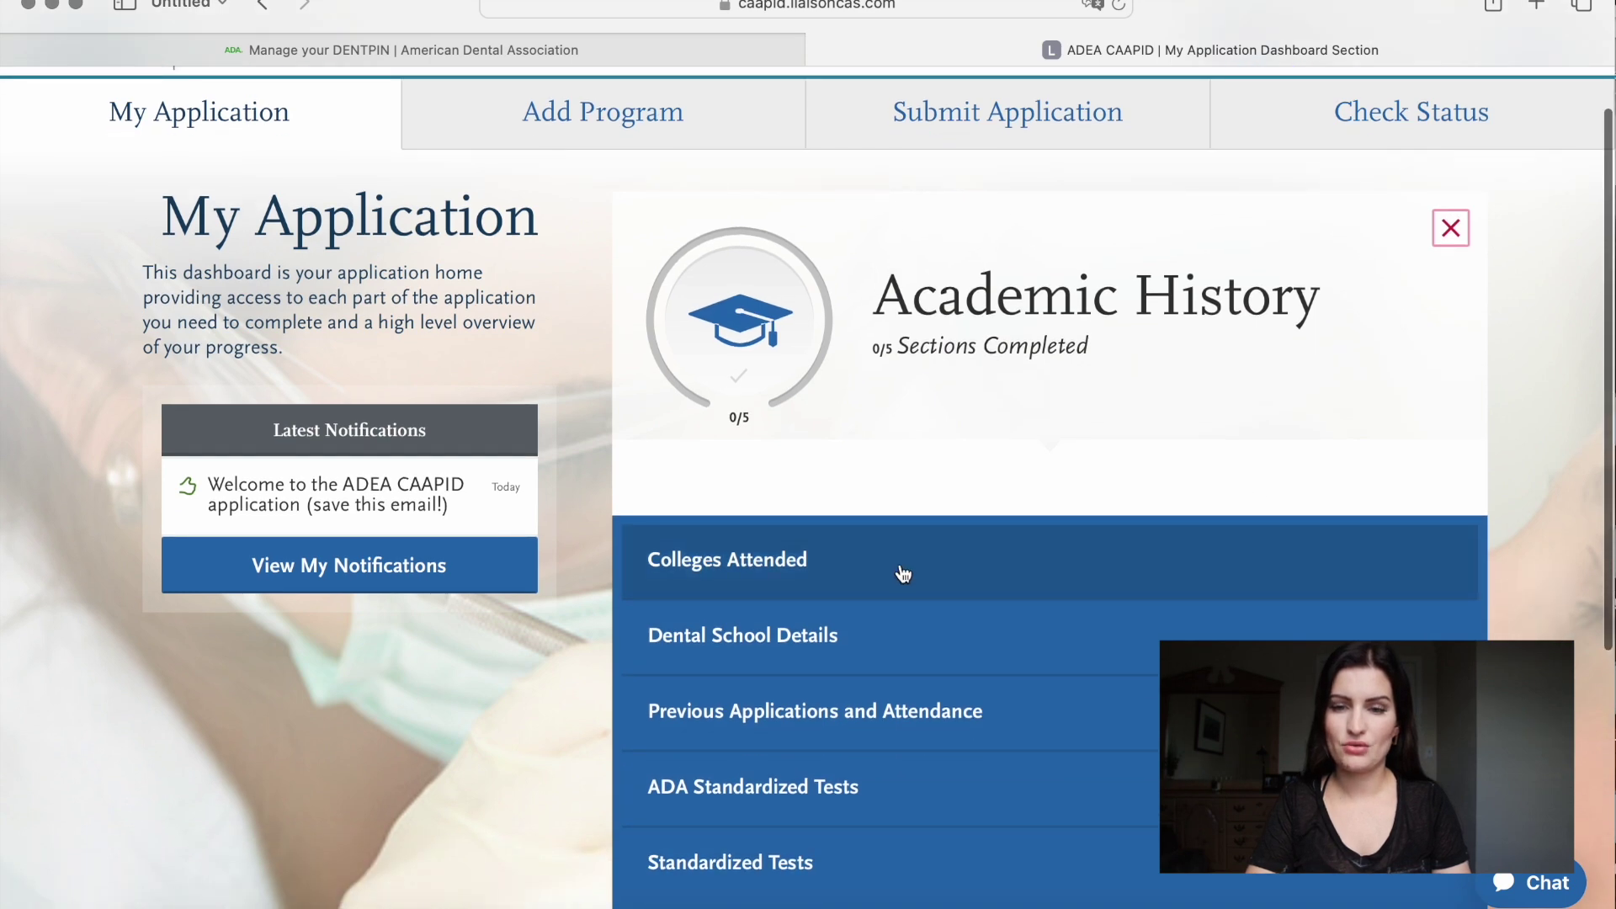
{"action": "left_click", "coordinate": [770, 582]}
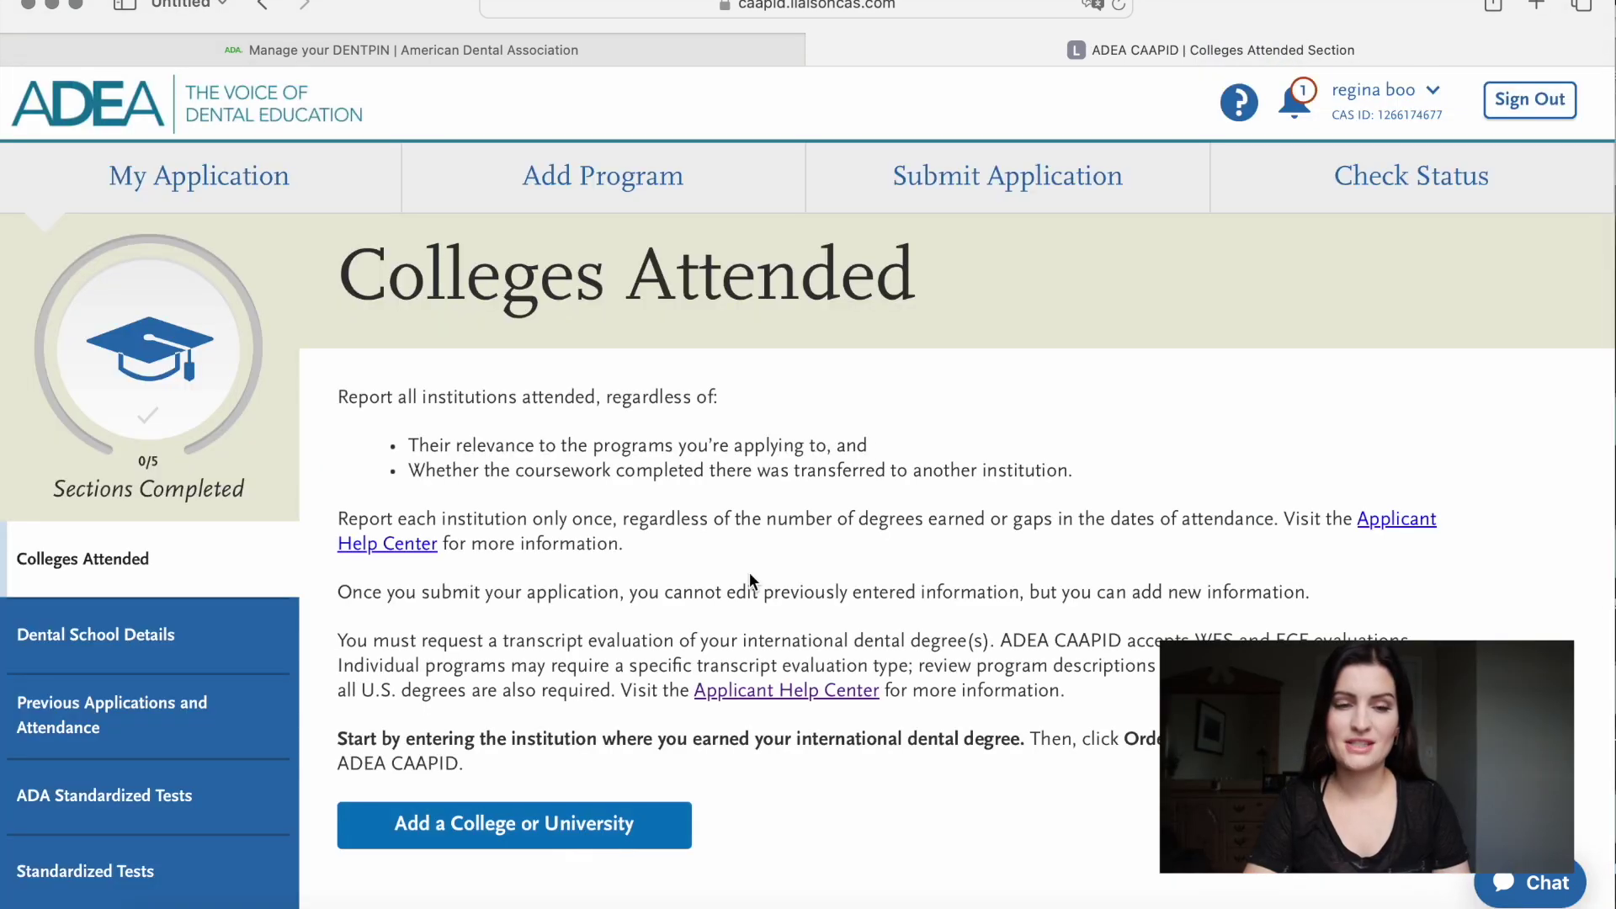
Open the form for adding a college or university and view its institution question.
{"action": "scroll", "coordinate": [749, 572], "scroll_direction": "down", "scroll_amount": 2}
{"action": "left_click", "coordinate": [588, 736]}
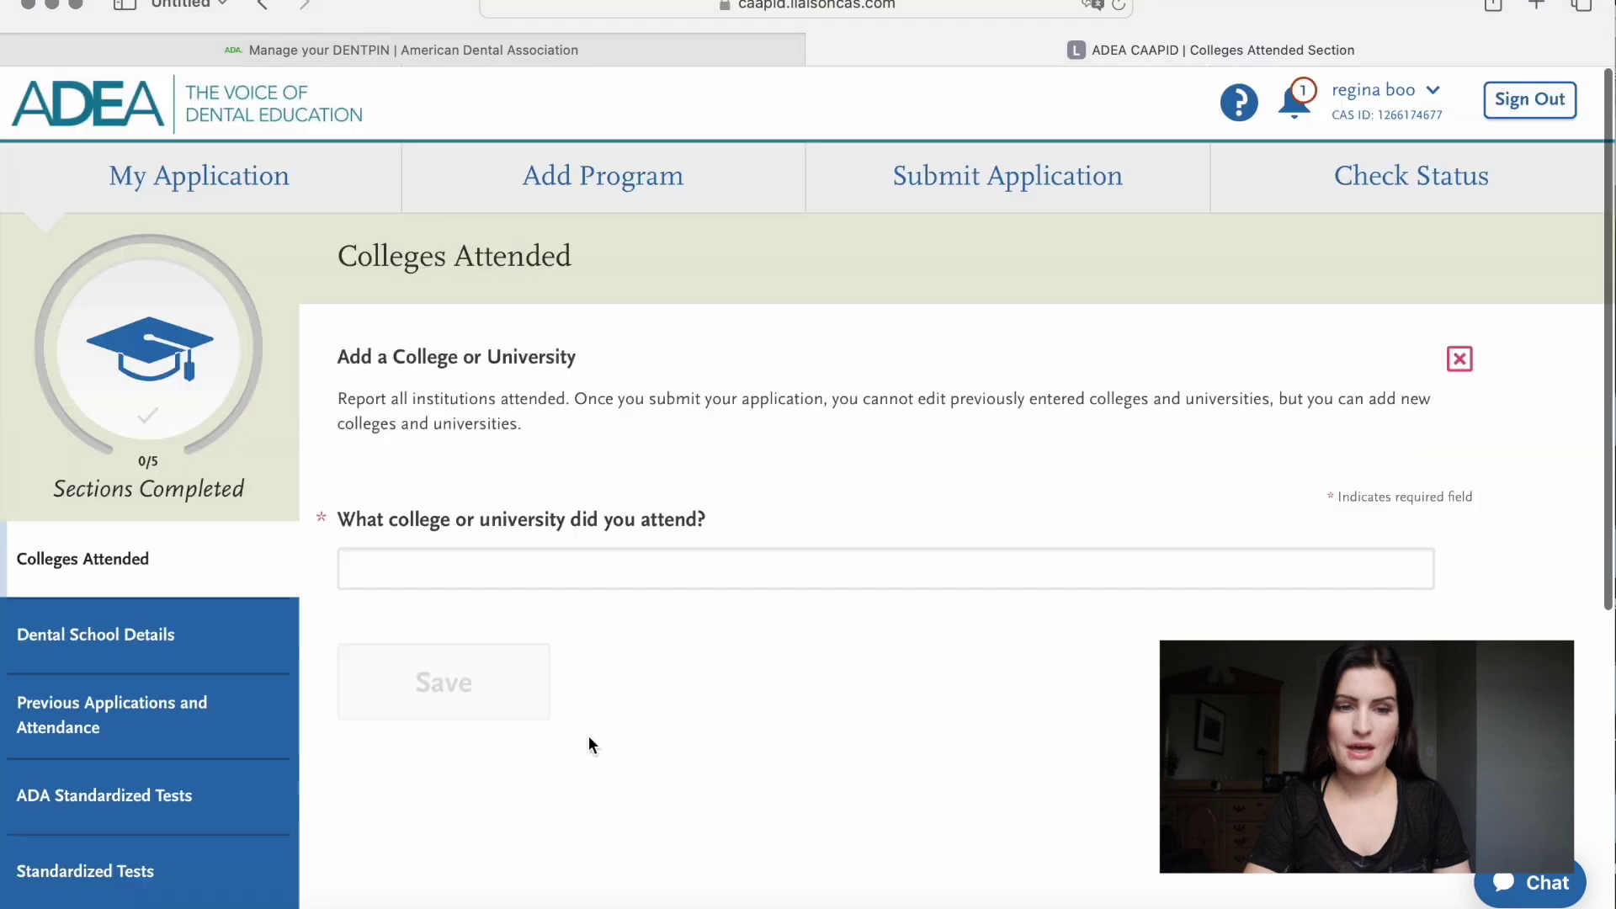
{"action": "scroll", "coordinate": [589, 735], "scroll_direction": "down", "scroll_amount": 2}
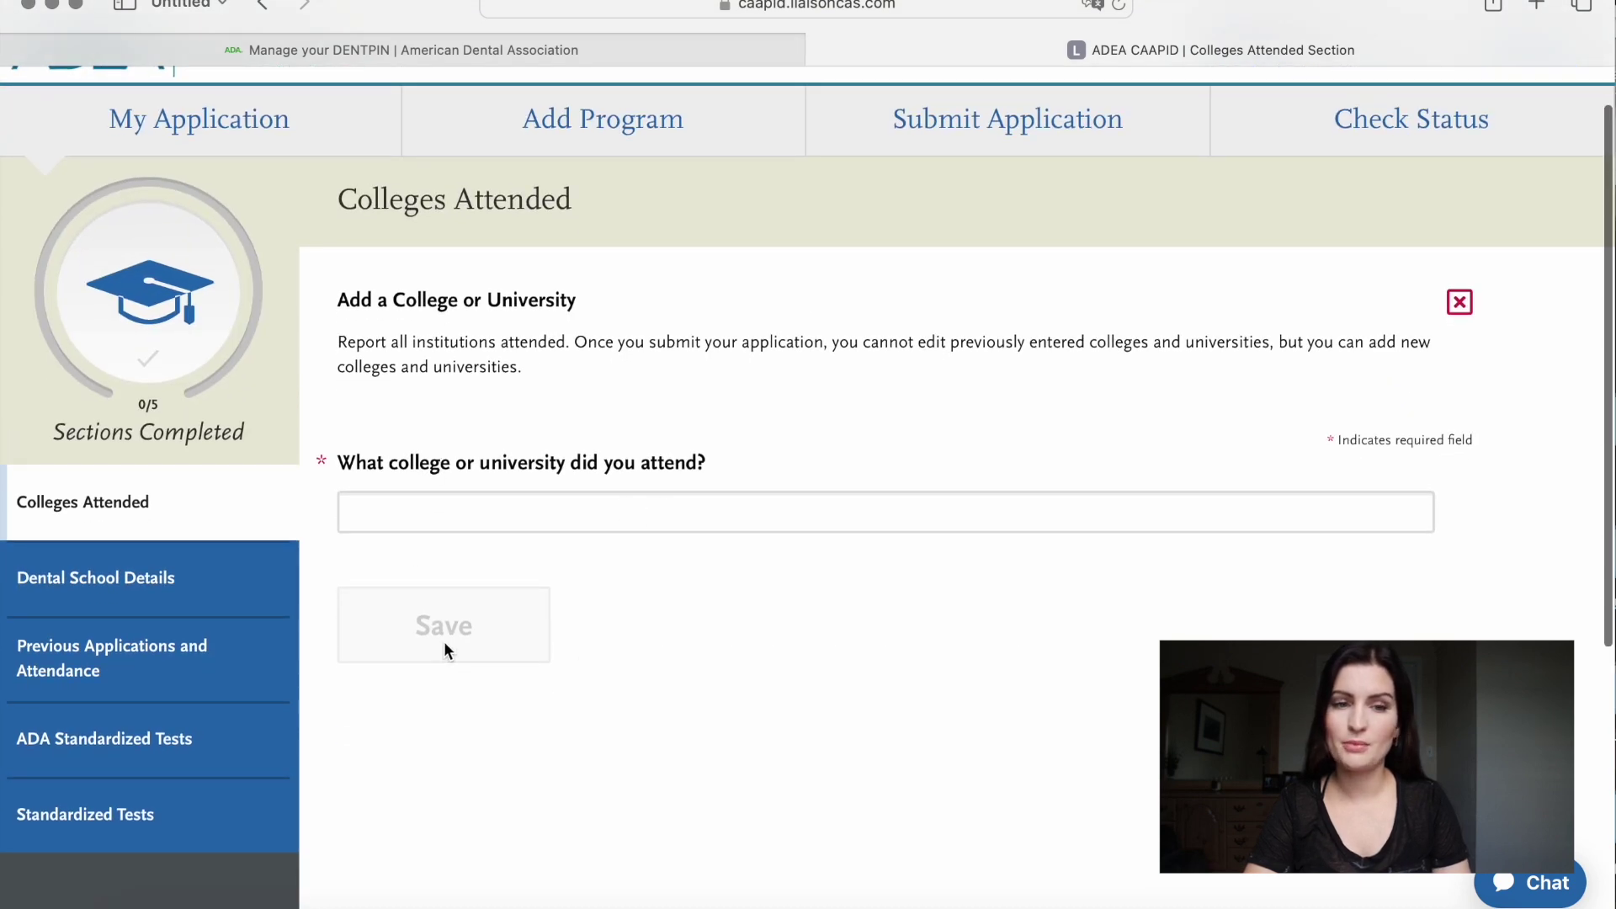
Open Dental School Details and read through the dental degree questions and the optional Additional Information field.
{"action": "left_click", "coordinate": [206, 585]}
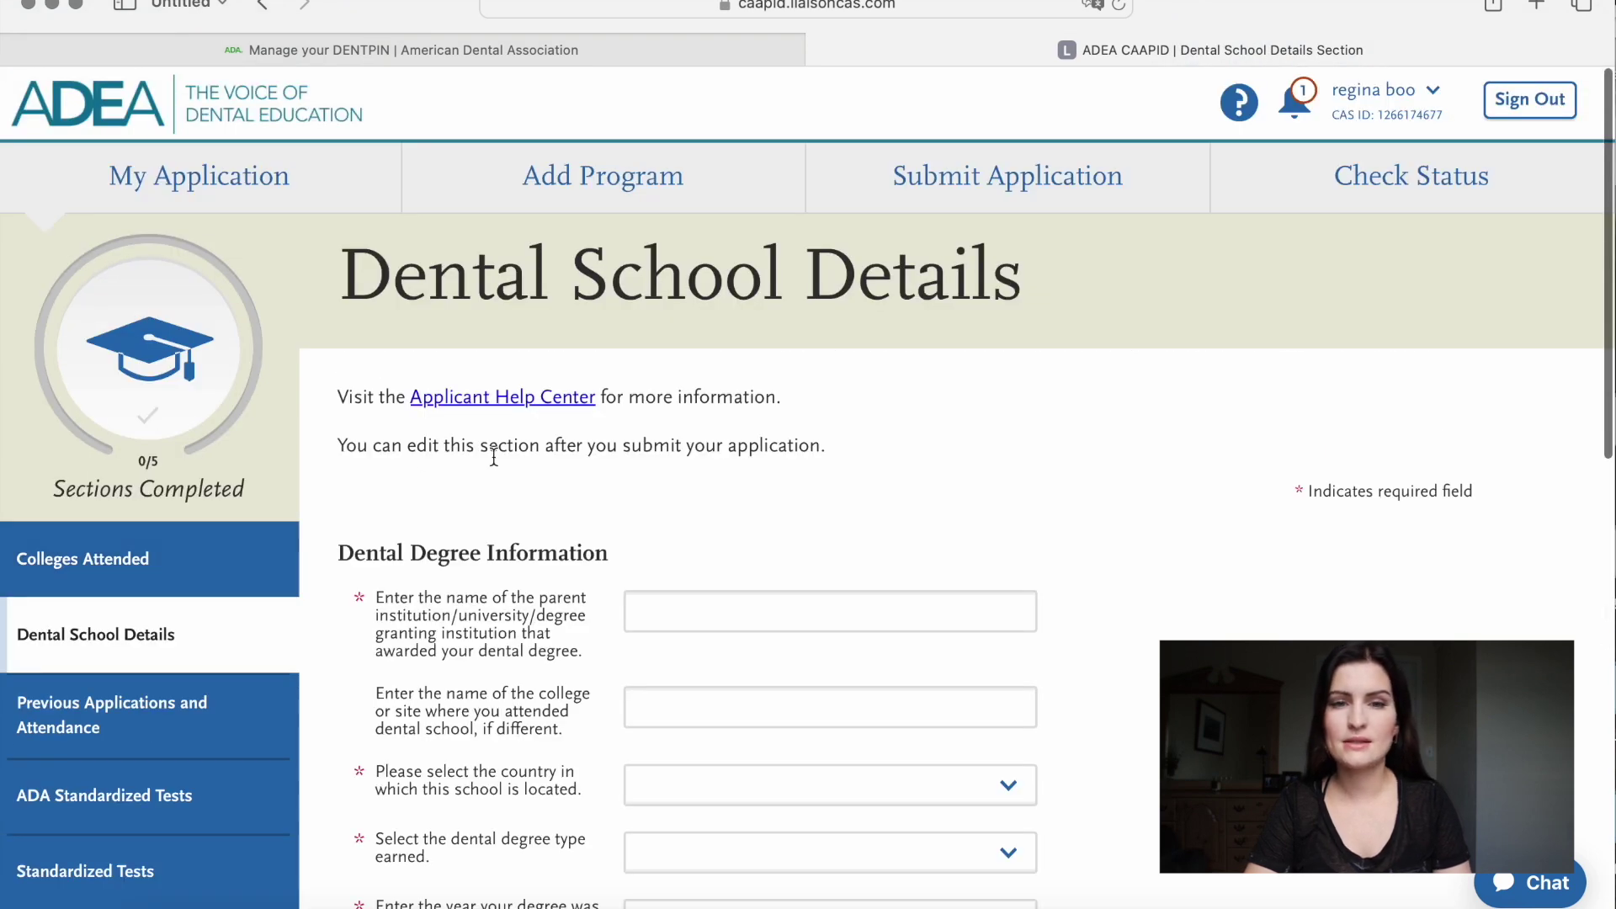
{"action": "scroll", "coordinate": [494, 457], "scroll_direction": "down", "scroll_amount": 2}
{"action": "scroll", "coordinate": [494, 457], "scroll_direction": "down", "scroll_amount": 3}
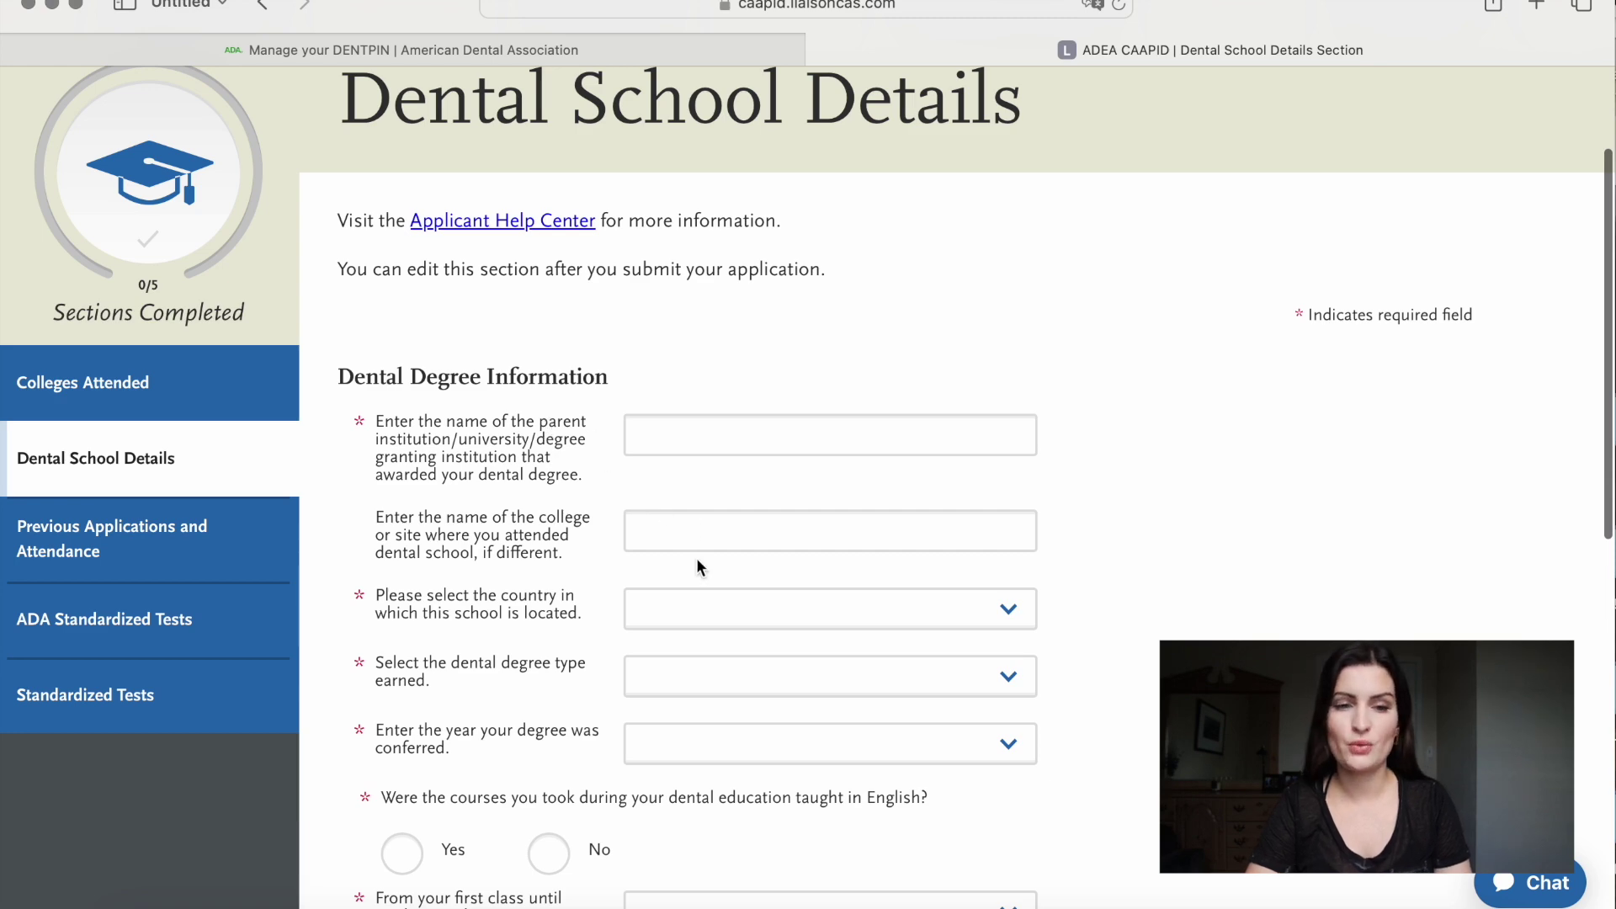
{"action": "scroll", "coordinate": [688, 590], "scroll_direction": "down", "scroll_amount": 3}
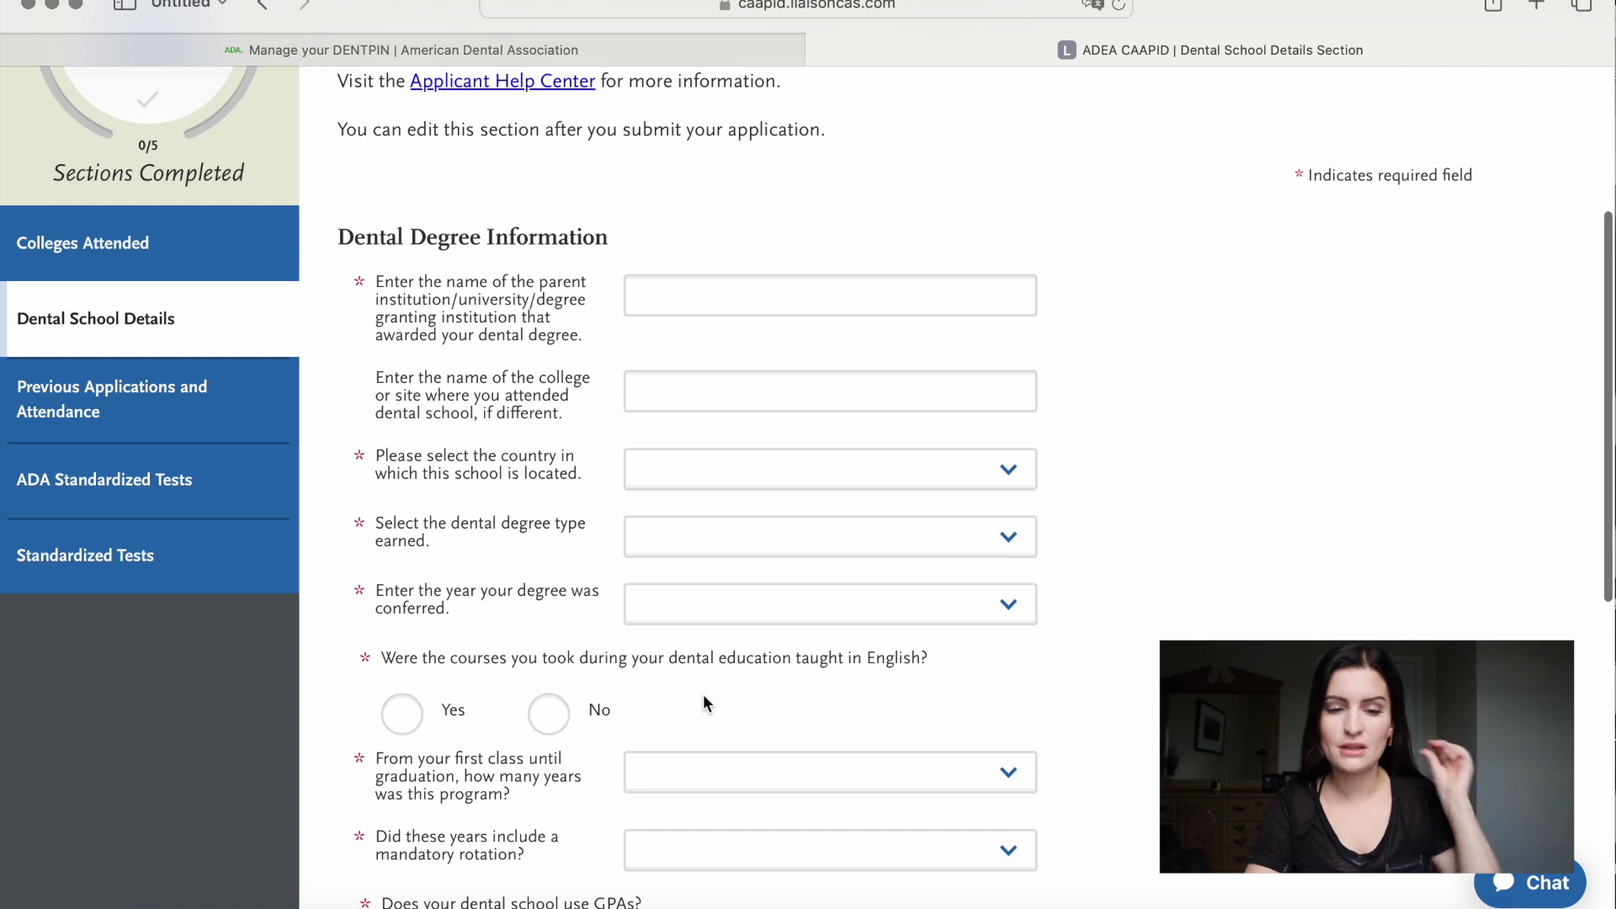
{"action": "scroll", "coordinate": [704, 702], "scroll_direction": "down", "scroll_amount": 3}
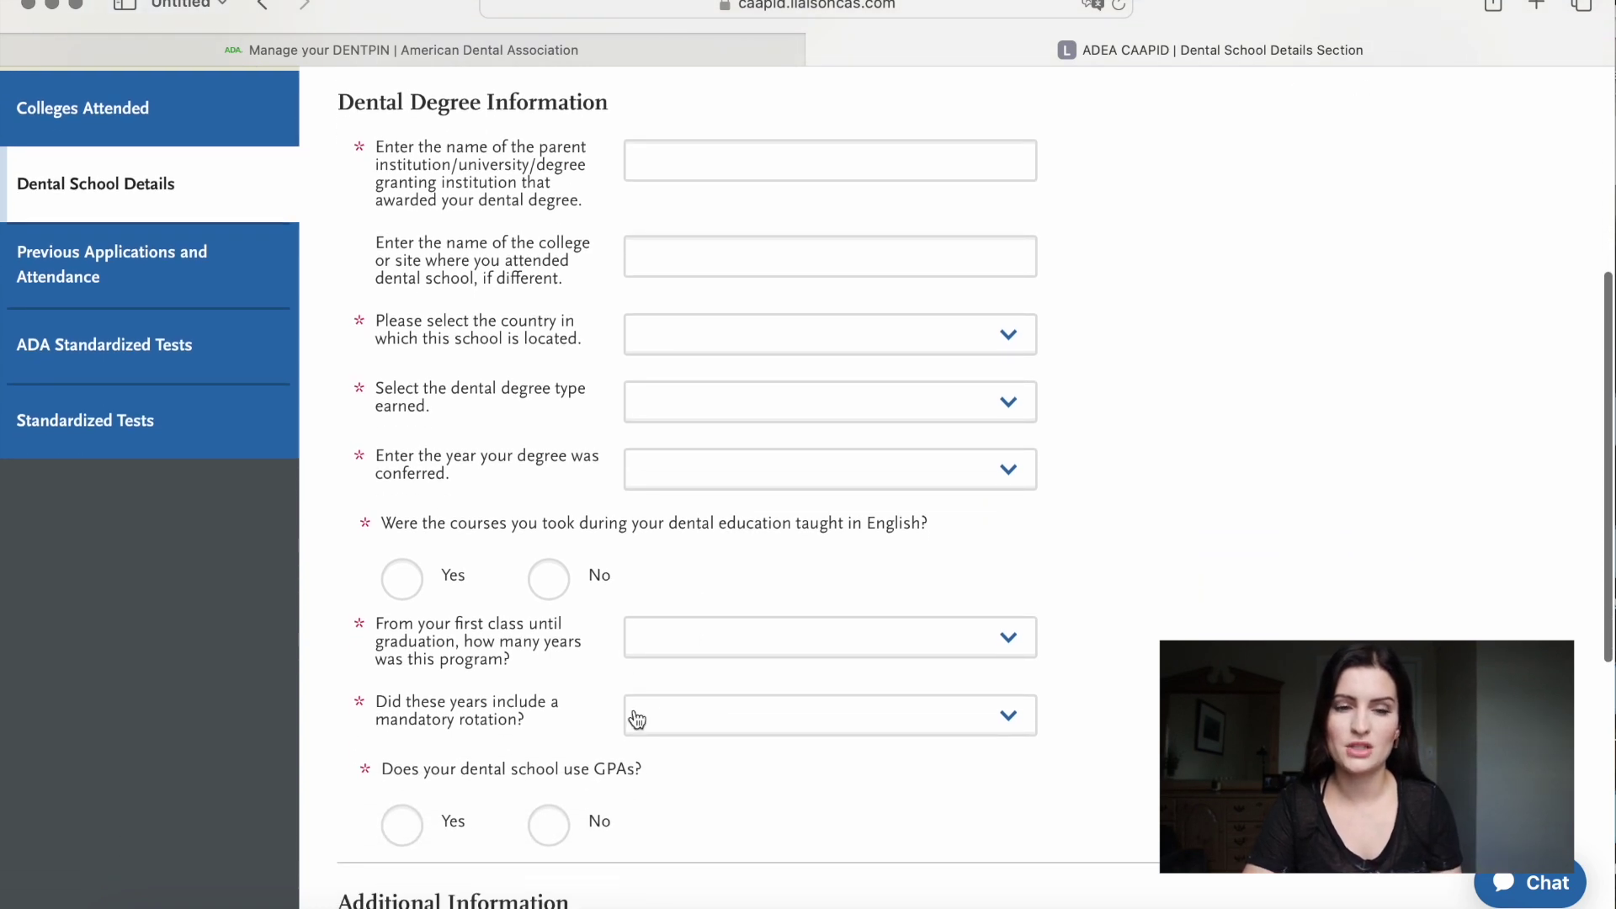
{"action": "scroll", "coordinate": [679, 741], "scroll_direction": "down", "scroll_amount": 4}
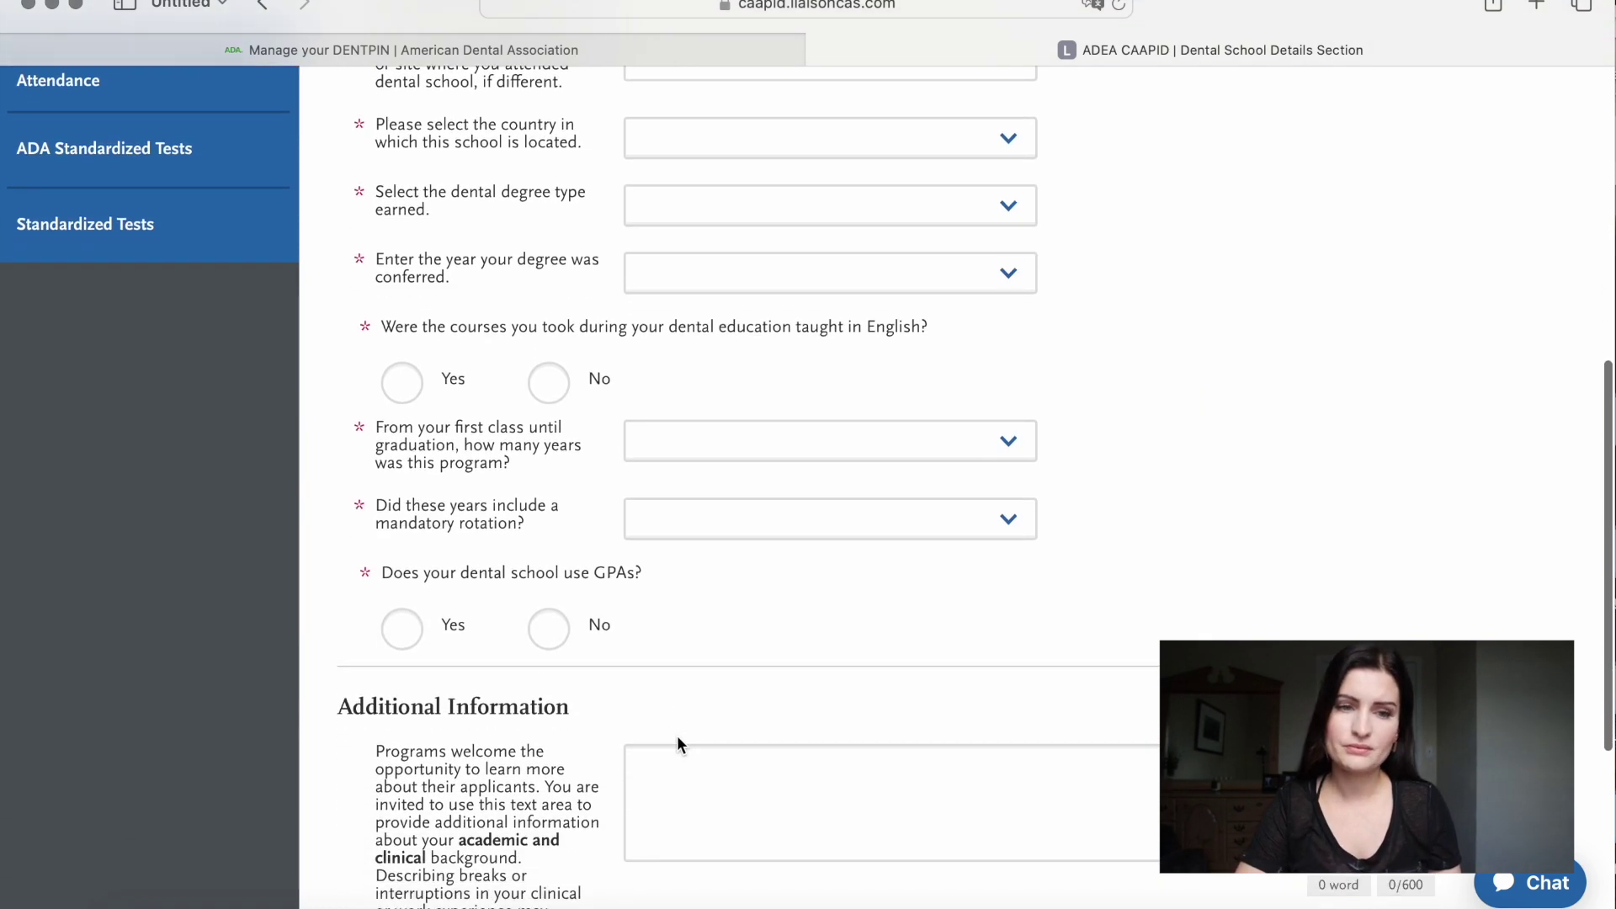
{"action": "scroll", "coordinate": [616, 715], "scroll_direction": "down", "scroll_amount": 1}
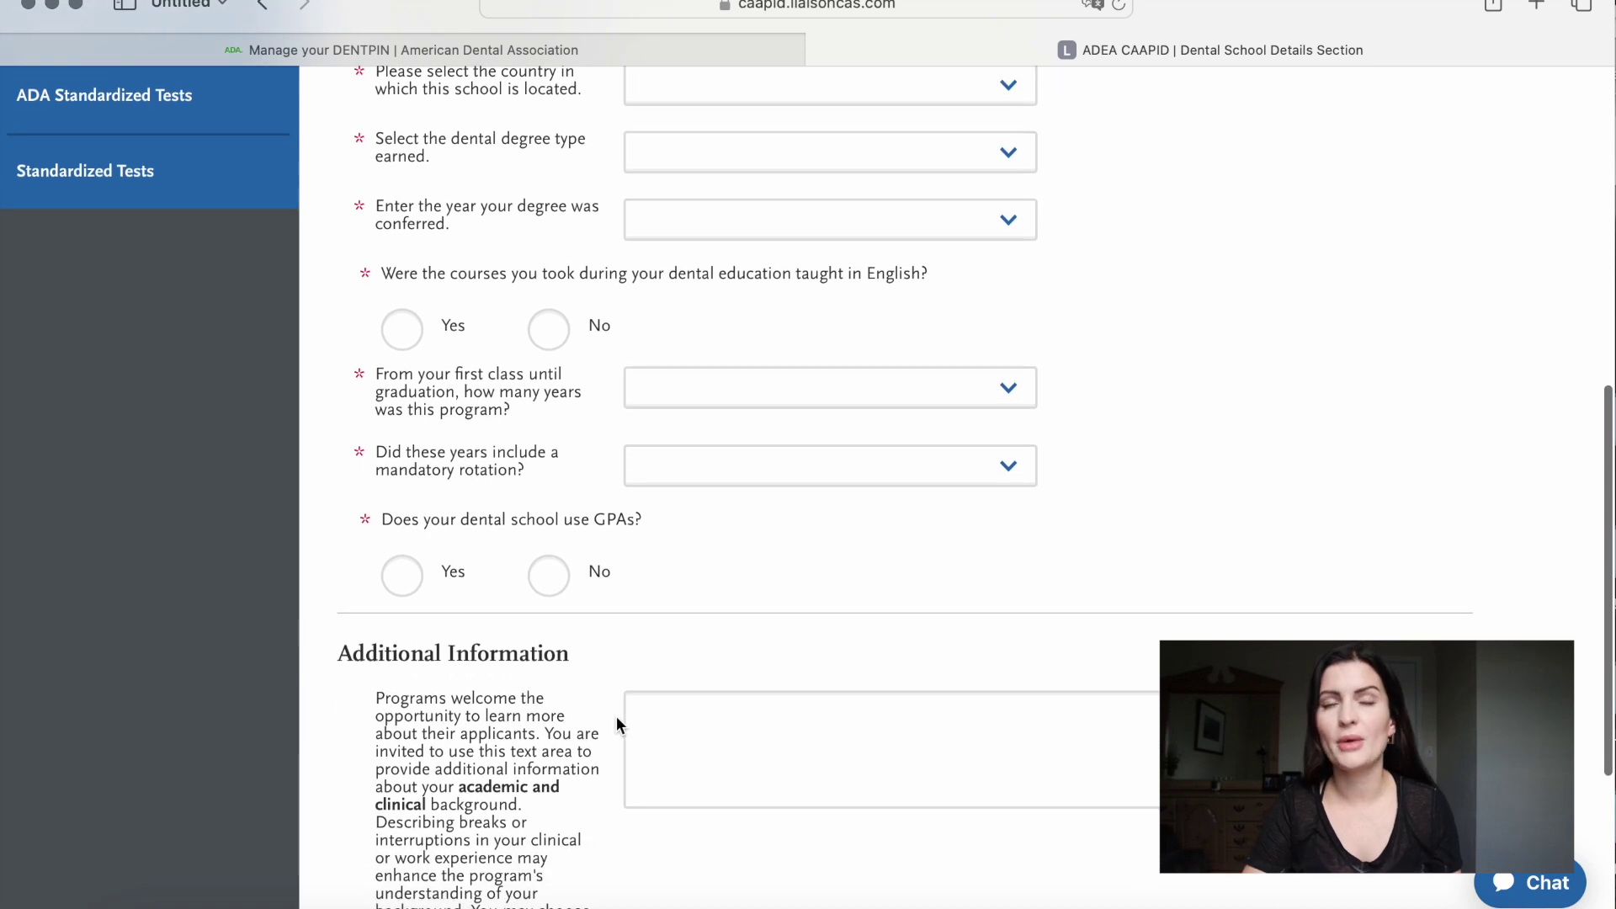
{"action": "scroll", "coordinate": [643, 747], "scroll_direction": "down", "scroll_amount": 1}
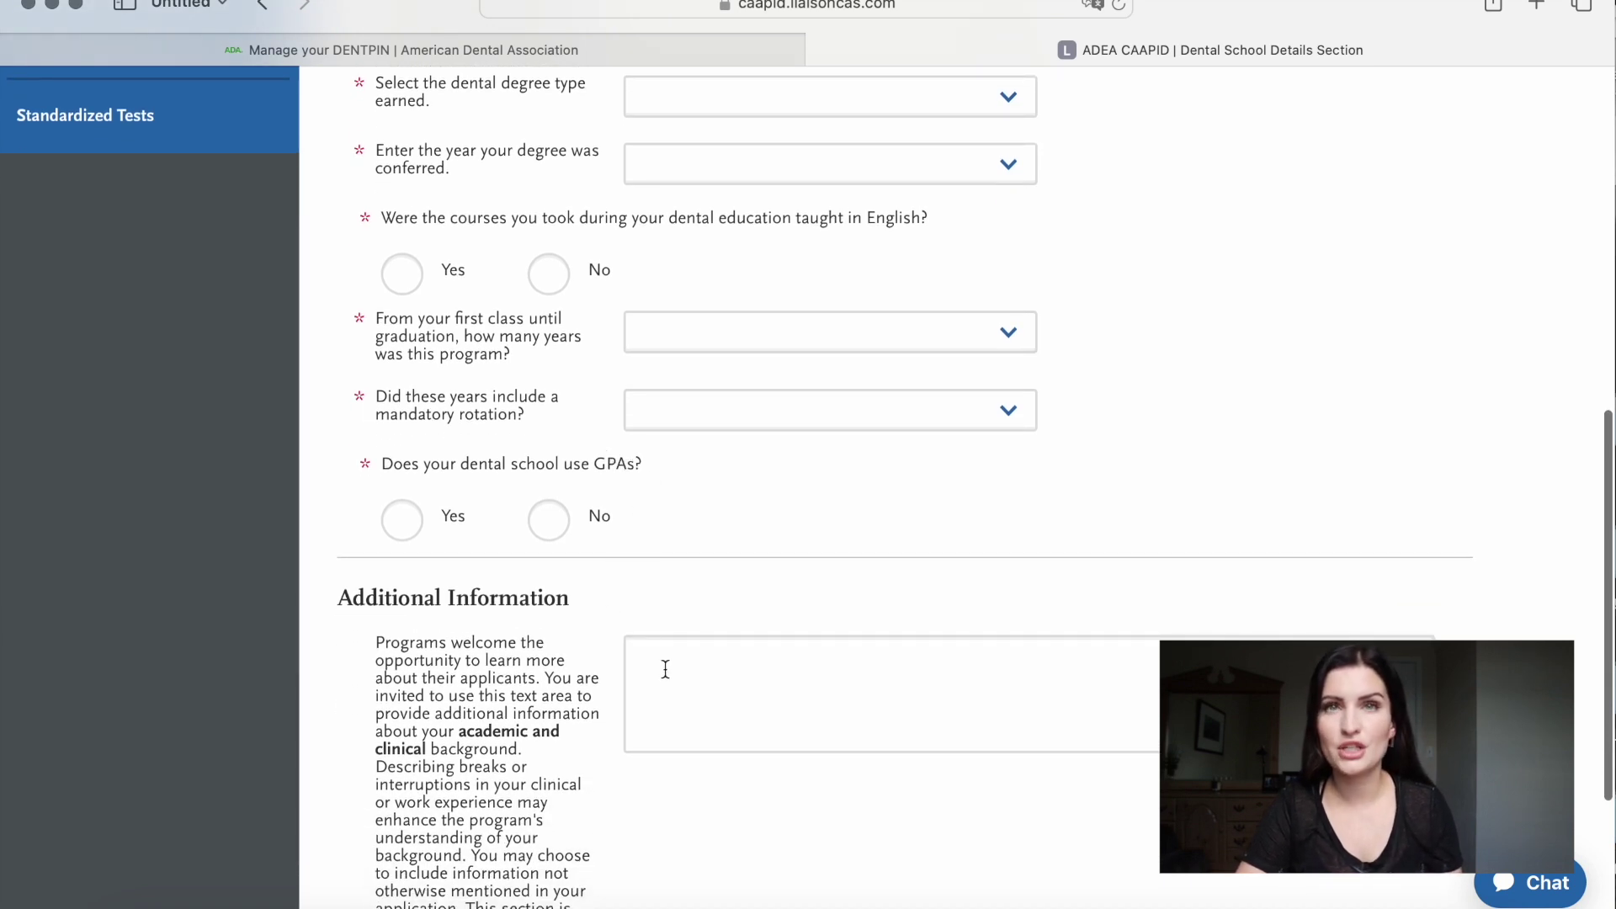
{"action": "scroll", "coordinate": [665, 669], "scroll_direction": "down", "scroll_amount": 4}
{"action": "scroll", "coordinate": [665, 669], "scroll_direction": "down", "scroll_amount": 1}
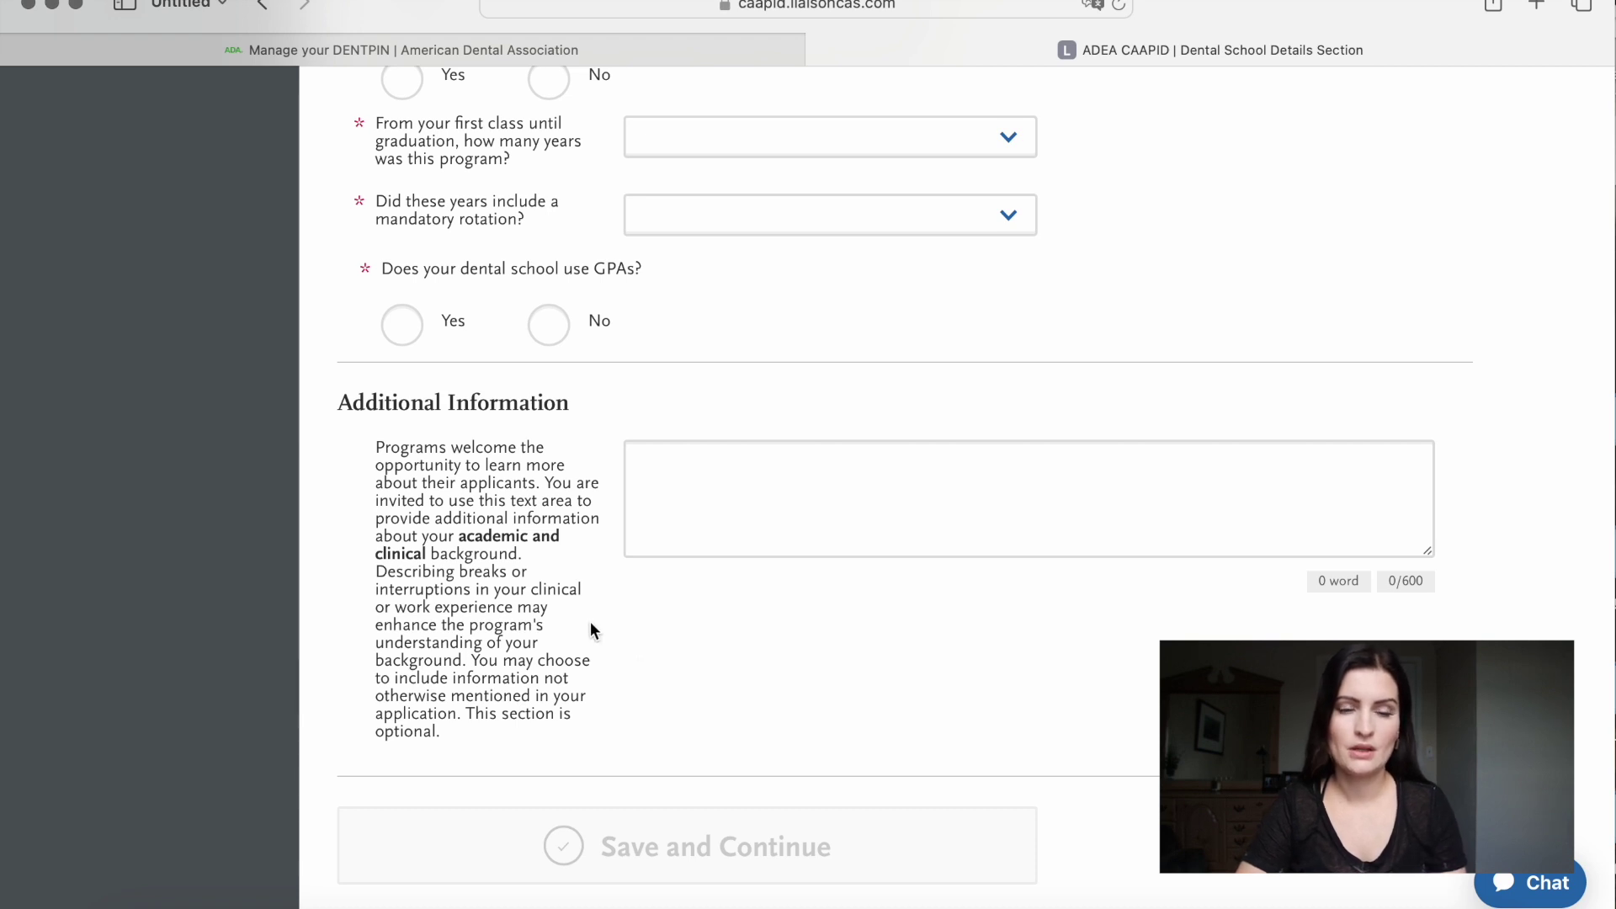
{"action": "scroll", "coordinate": [551, 646], "scroll_direction": "up", "scroll_amount": 10}
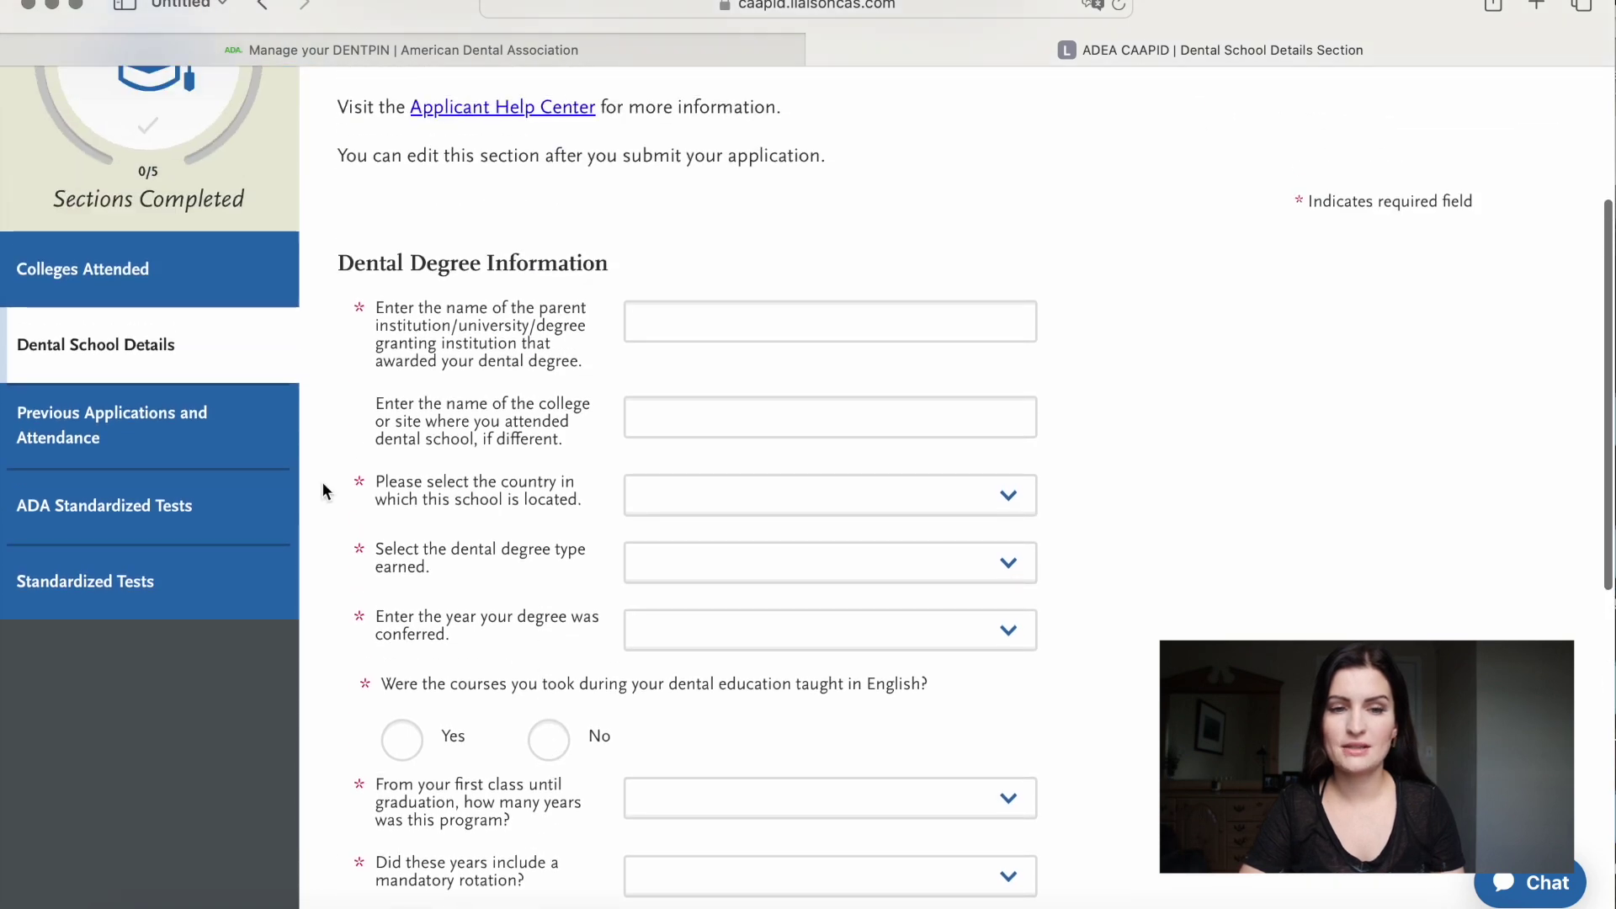
Open Previous Applications and Attendance and read the questions on prior applications, health program attendance and academic infractions.
{"action": "left_click", "coordinate": [215, 433]}
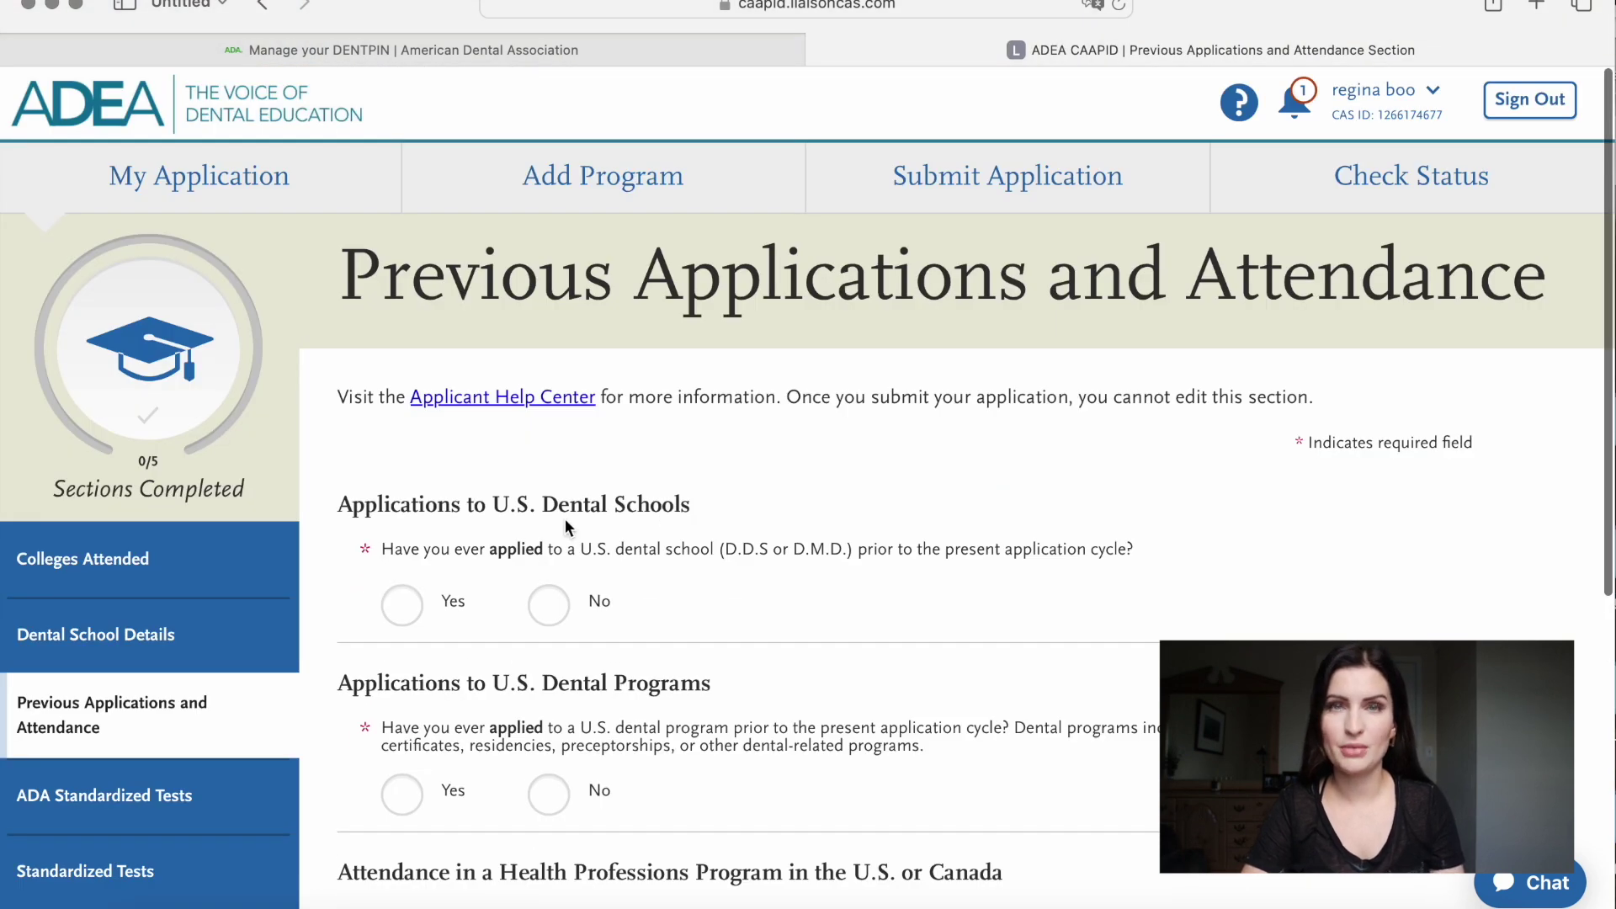
{"action": "scroll", "coordinate": [565, 522], "scroll_direction": "down", "scroll_amount": 5}
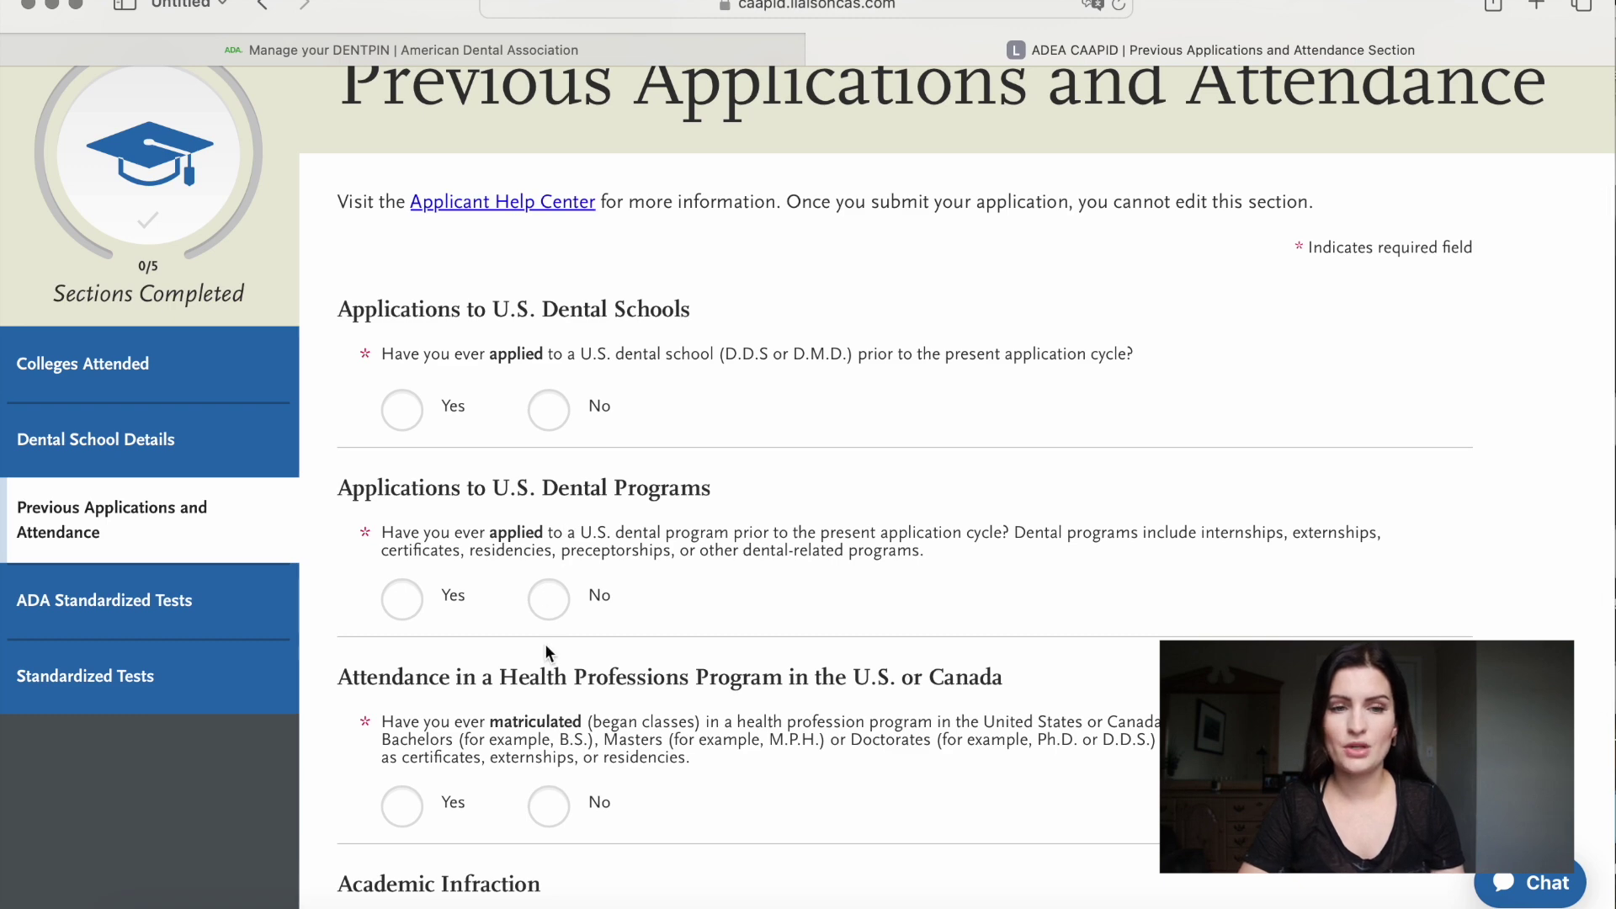
{"action": "scroll", "coordinate": [544, 643], "scroll_direction": "down", "scroll_amount": 3}
{"action": "scroll", "coordinate": [546, 650], "scroll_direction": "down", "scroll_amount": 2}
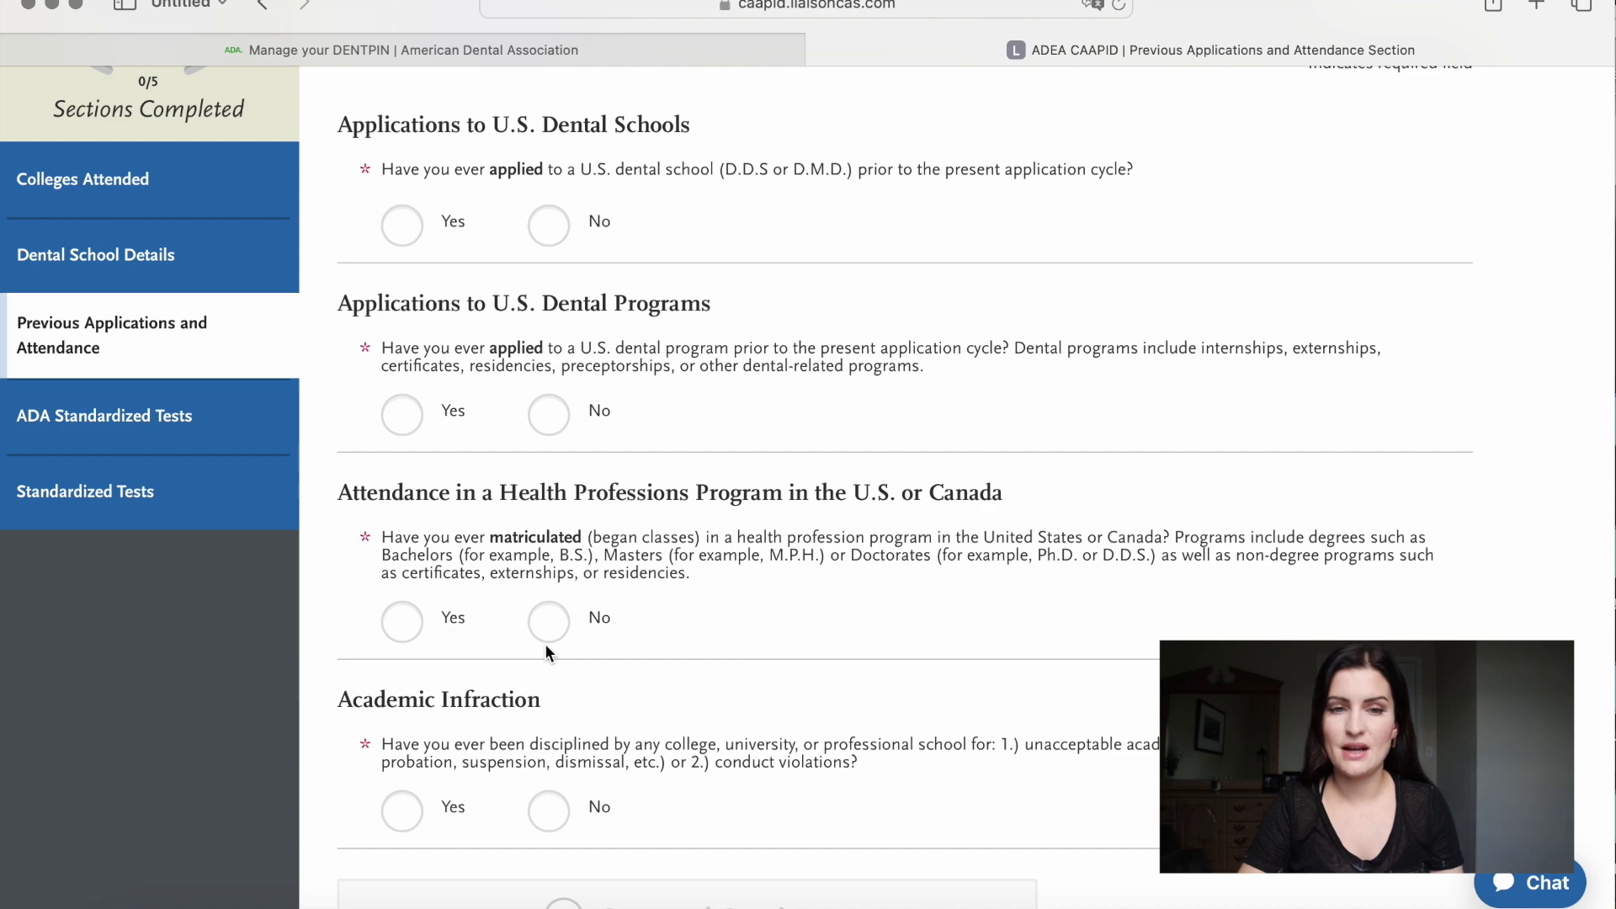
{"action": "scroll", "coordinate": [546, 653], "scroll_direction": "down", "scroll_amount": 3}
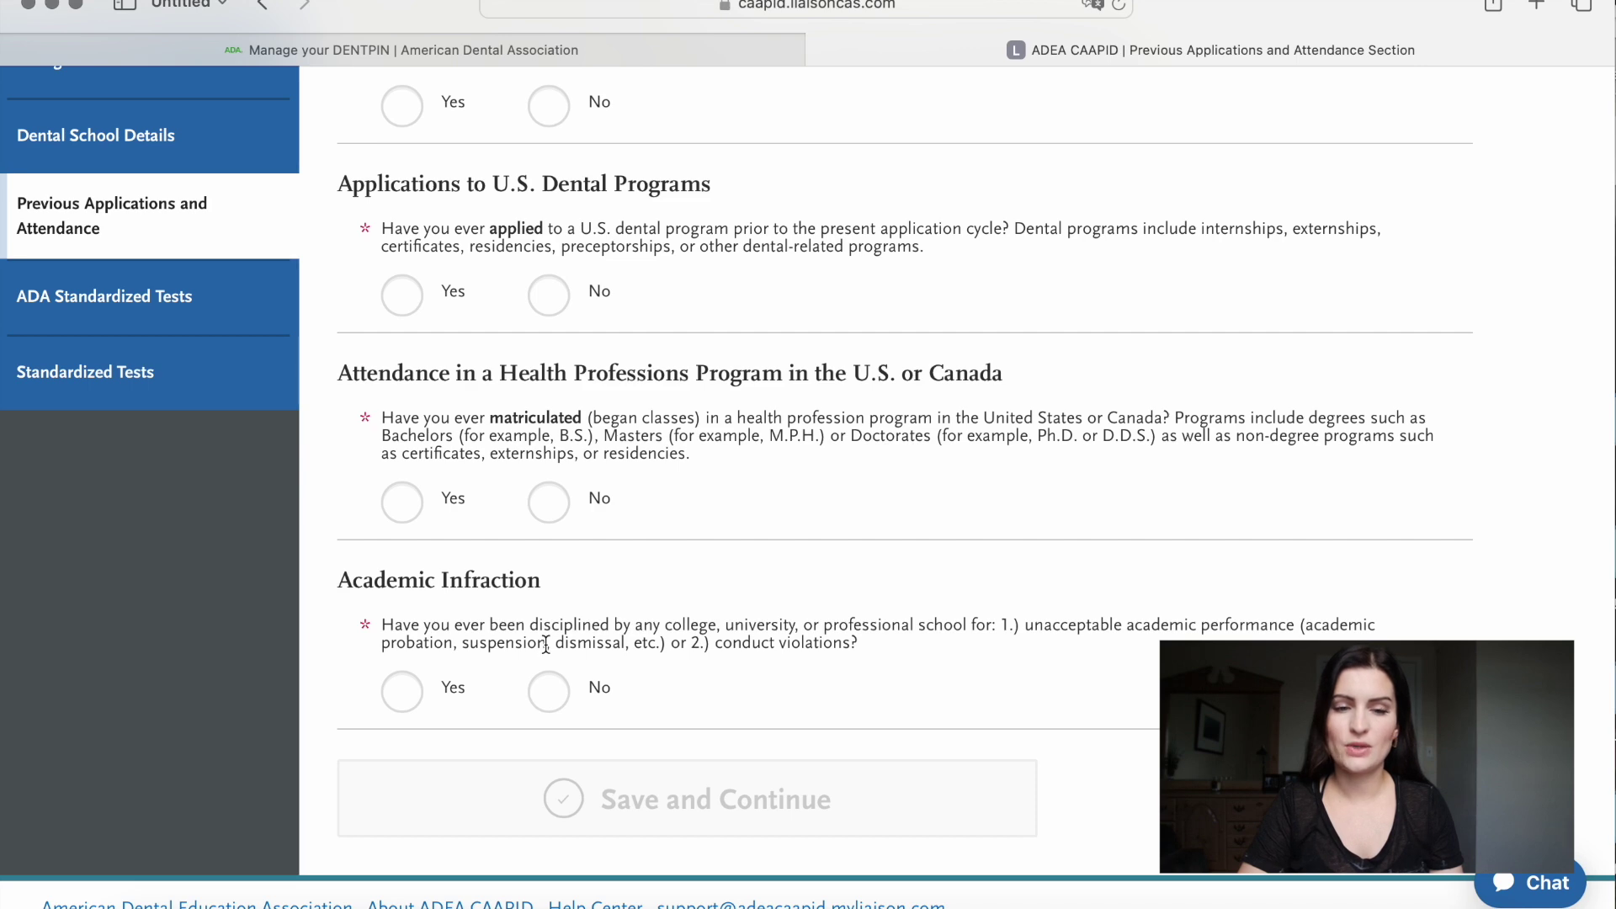
{"action": "scroll", "coordinate": [699, 501], "scroll_direction": "up", "scroll_amount": 4}
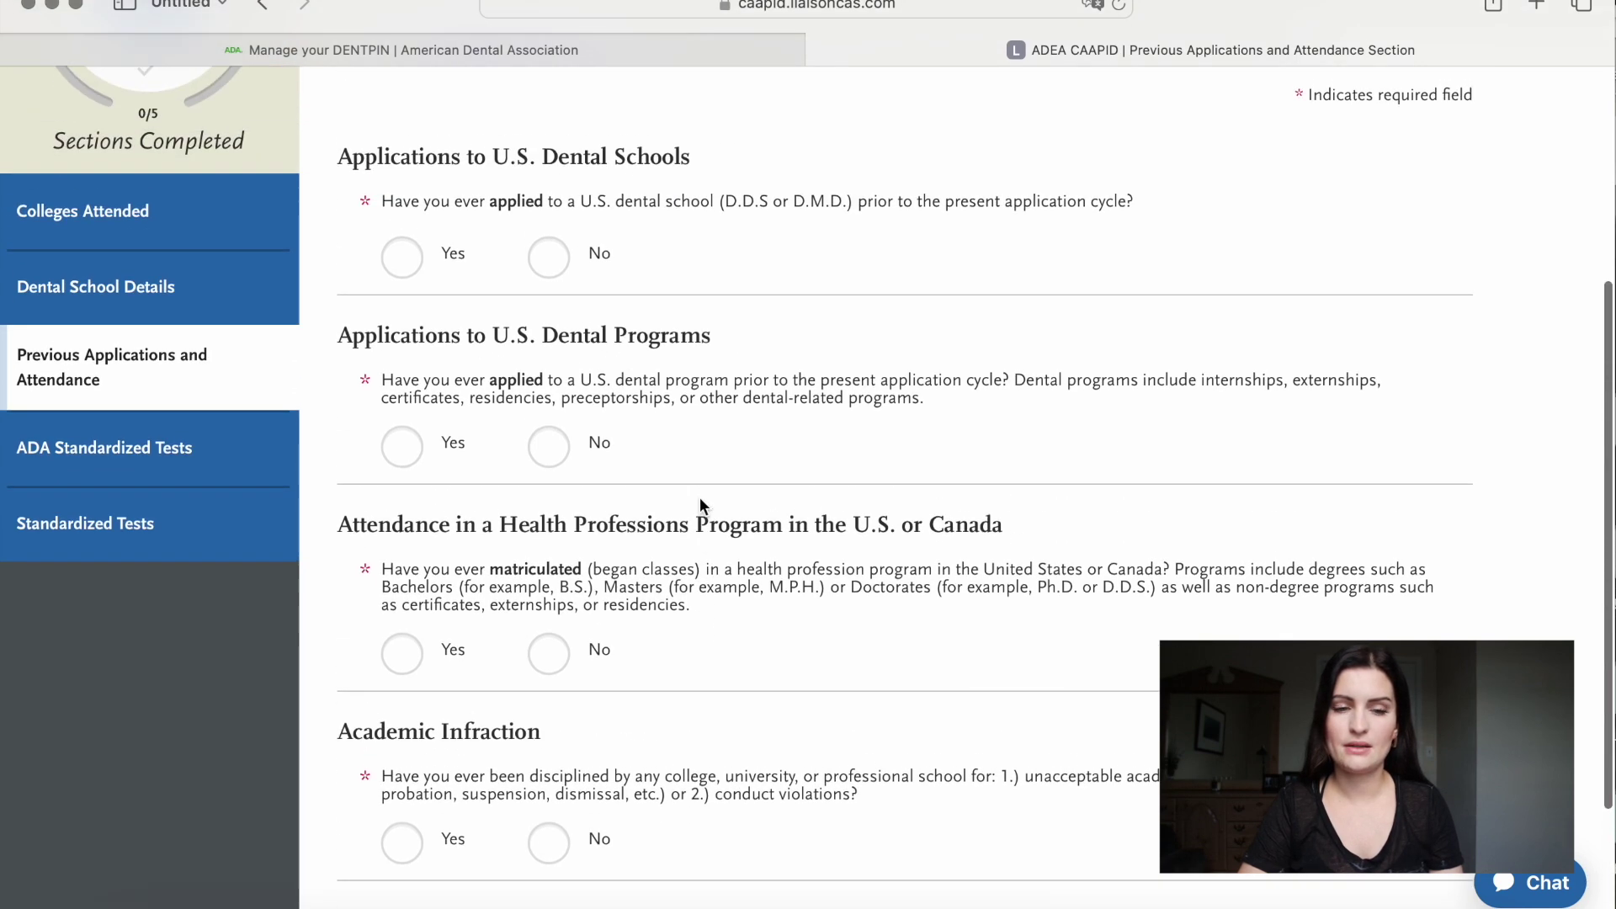
Open ADA Standardized Tests and view the answer options for the INBDE without choosing one.
{"action": "left_click", "coordinate": [227, 455]}
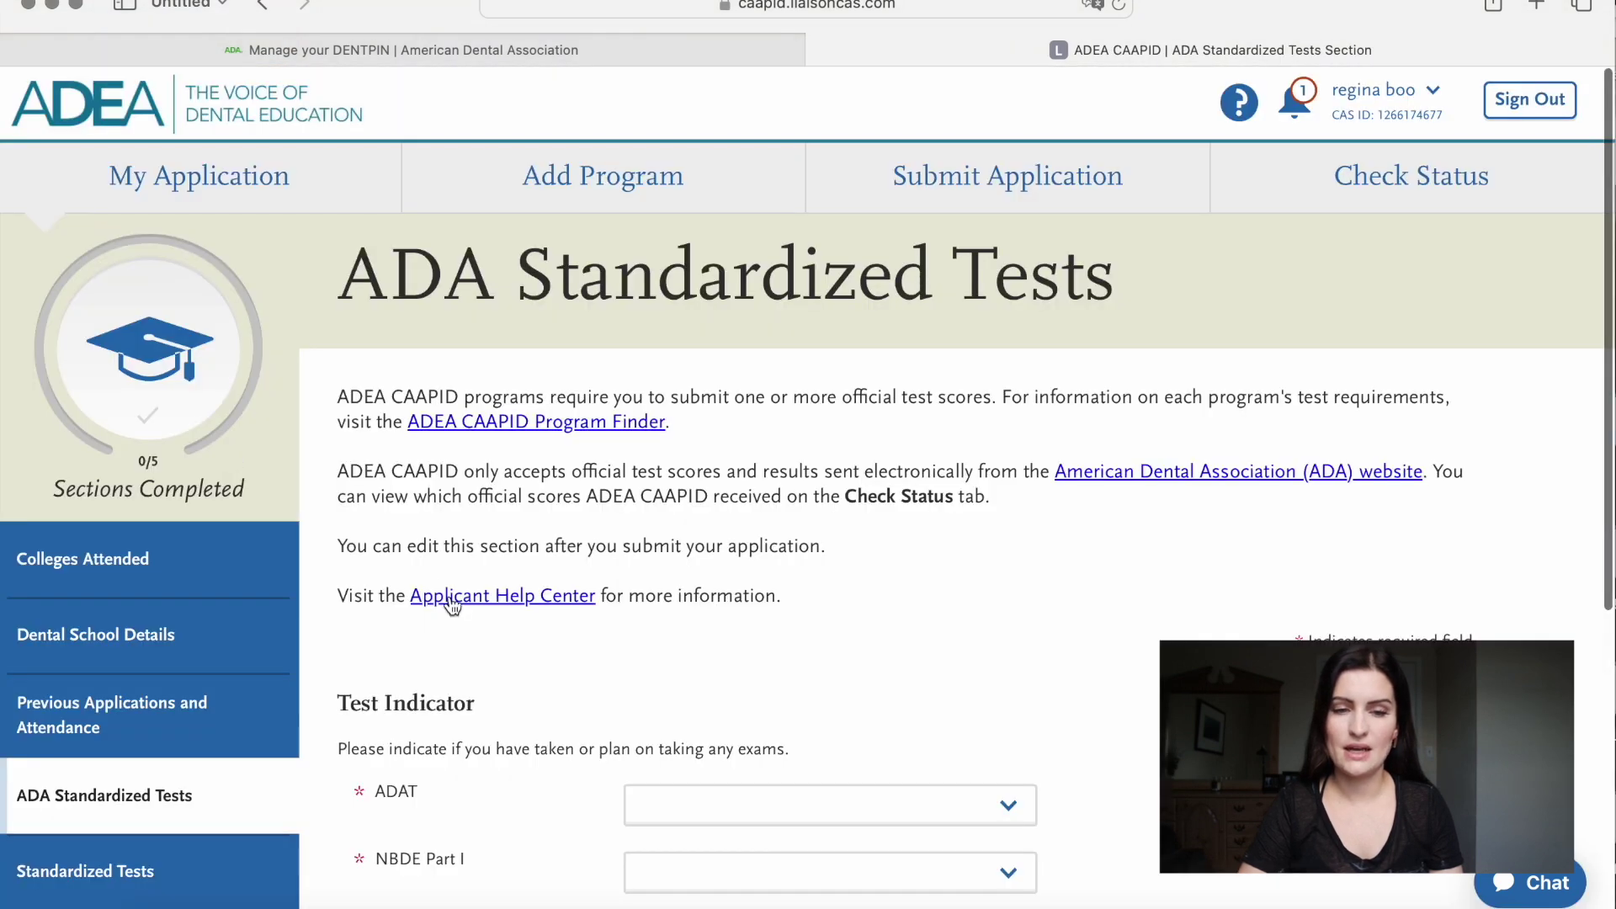
{"action": "scroll", "coordinate": [452, 606], "scroll_direction": "down", "scroll_amount": 5}
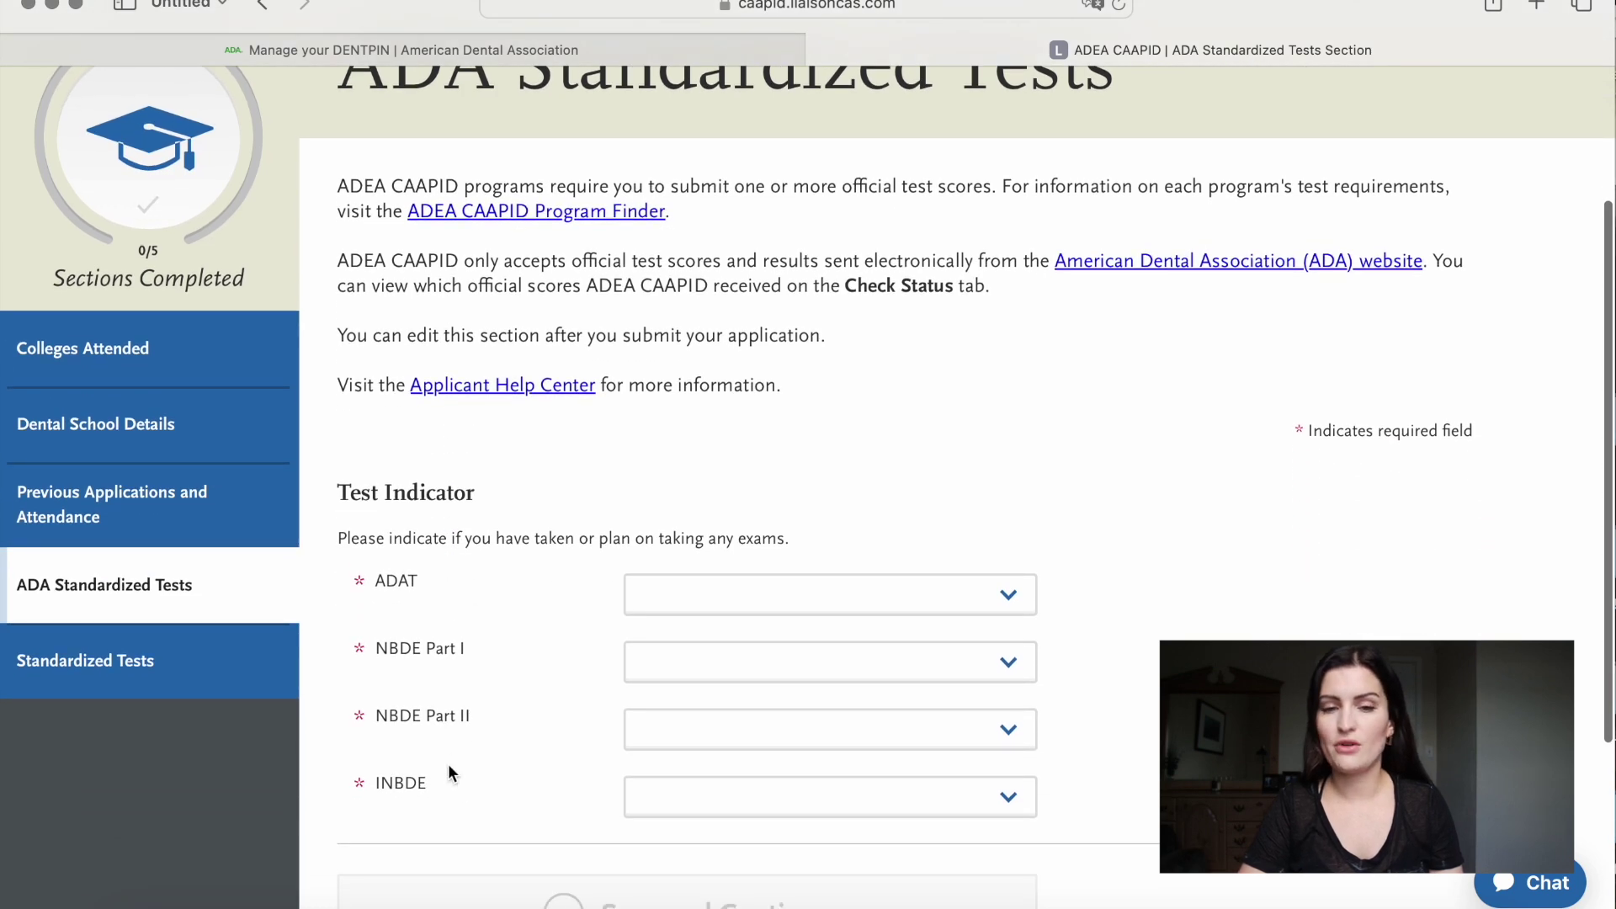
{"action": "left_click", "coordinate": [747, 798]}
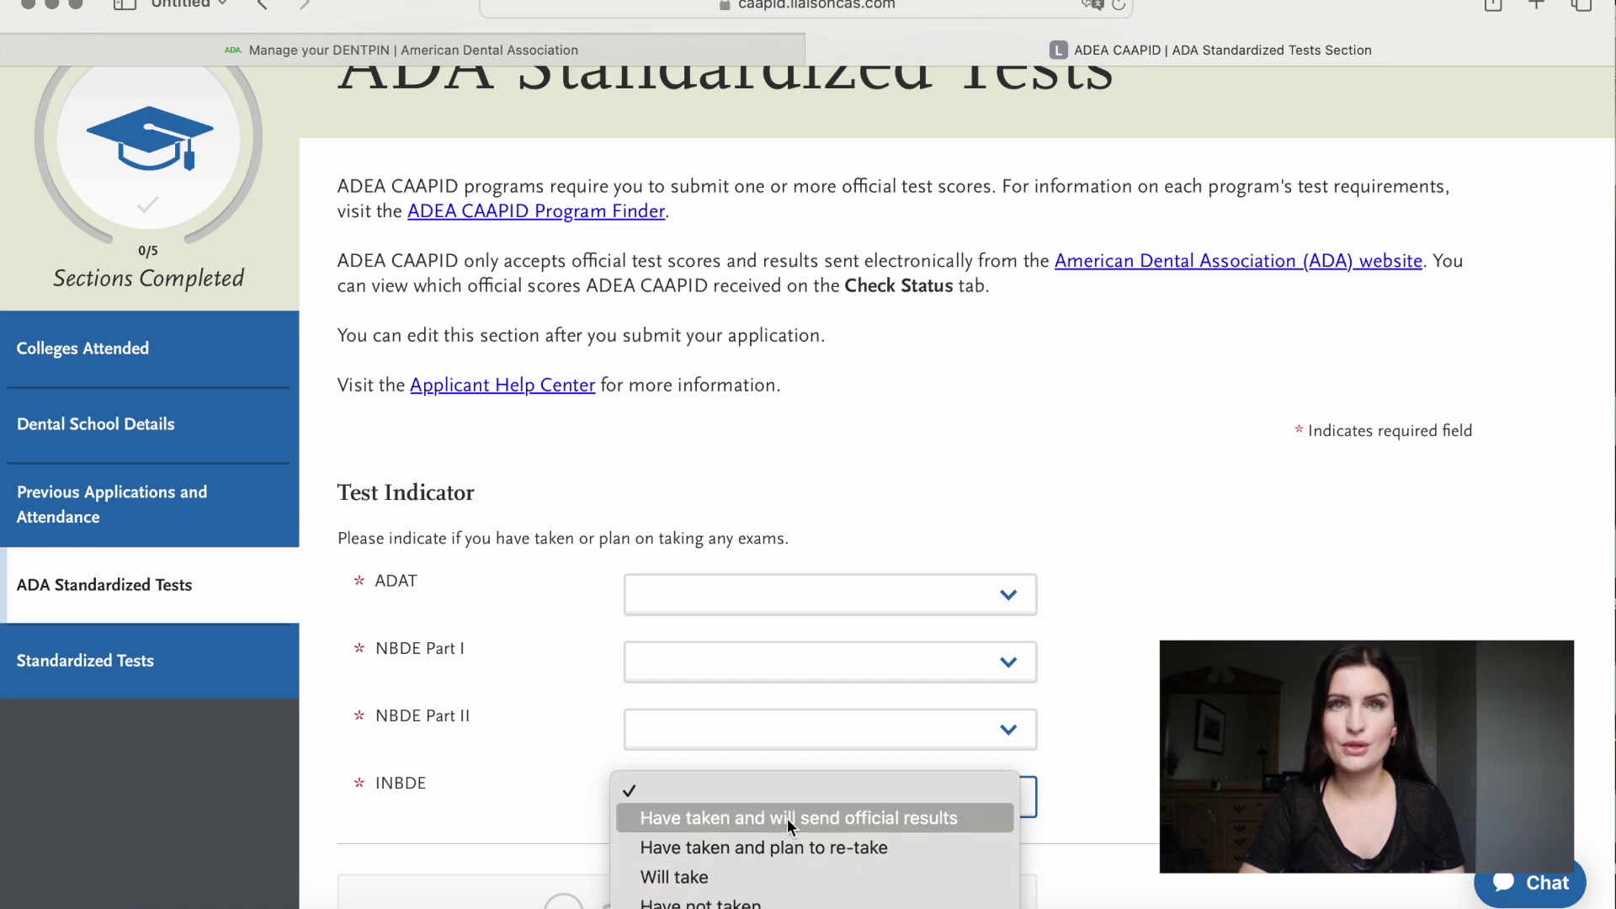
{"action": "left_click", "coordinate": [282, 649]}
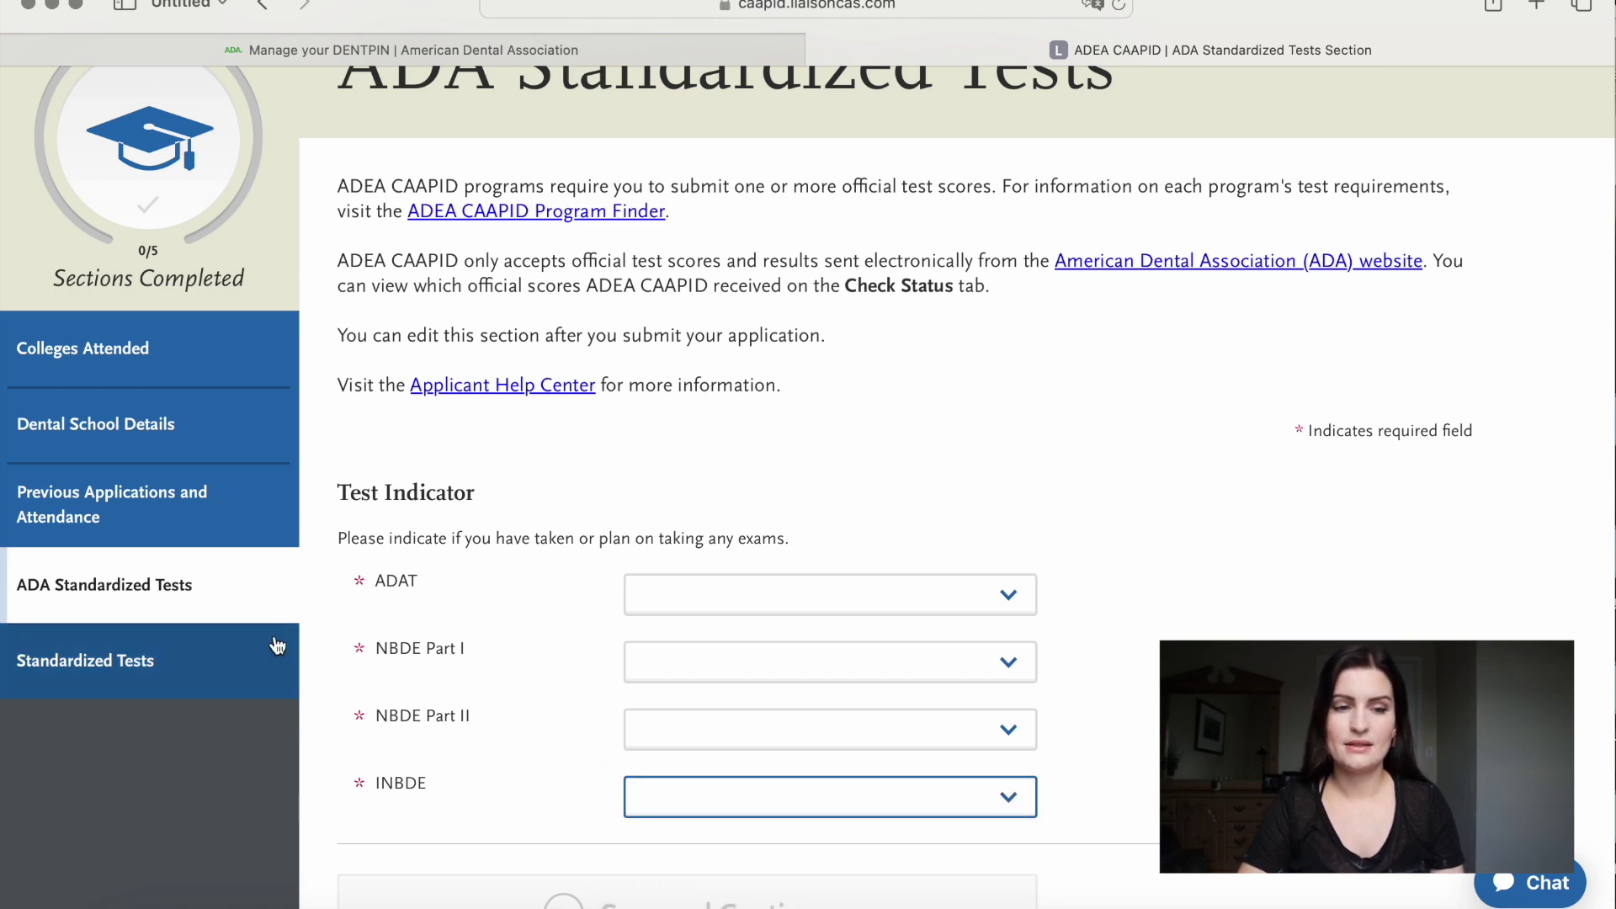
Open Standardized Tests, read the TOEFL reporting instructions, and highlight the code for sending official scores to ADEA CAAPID.
{"action": "left_click", "coordinate": [248, 660]}
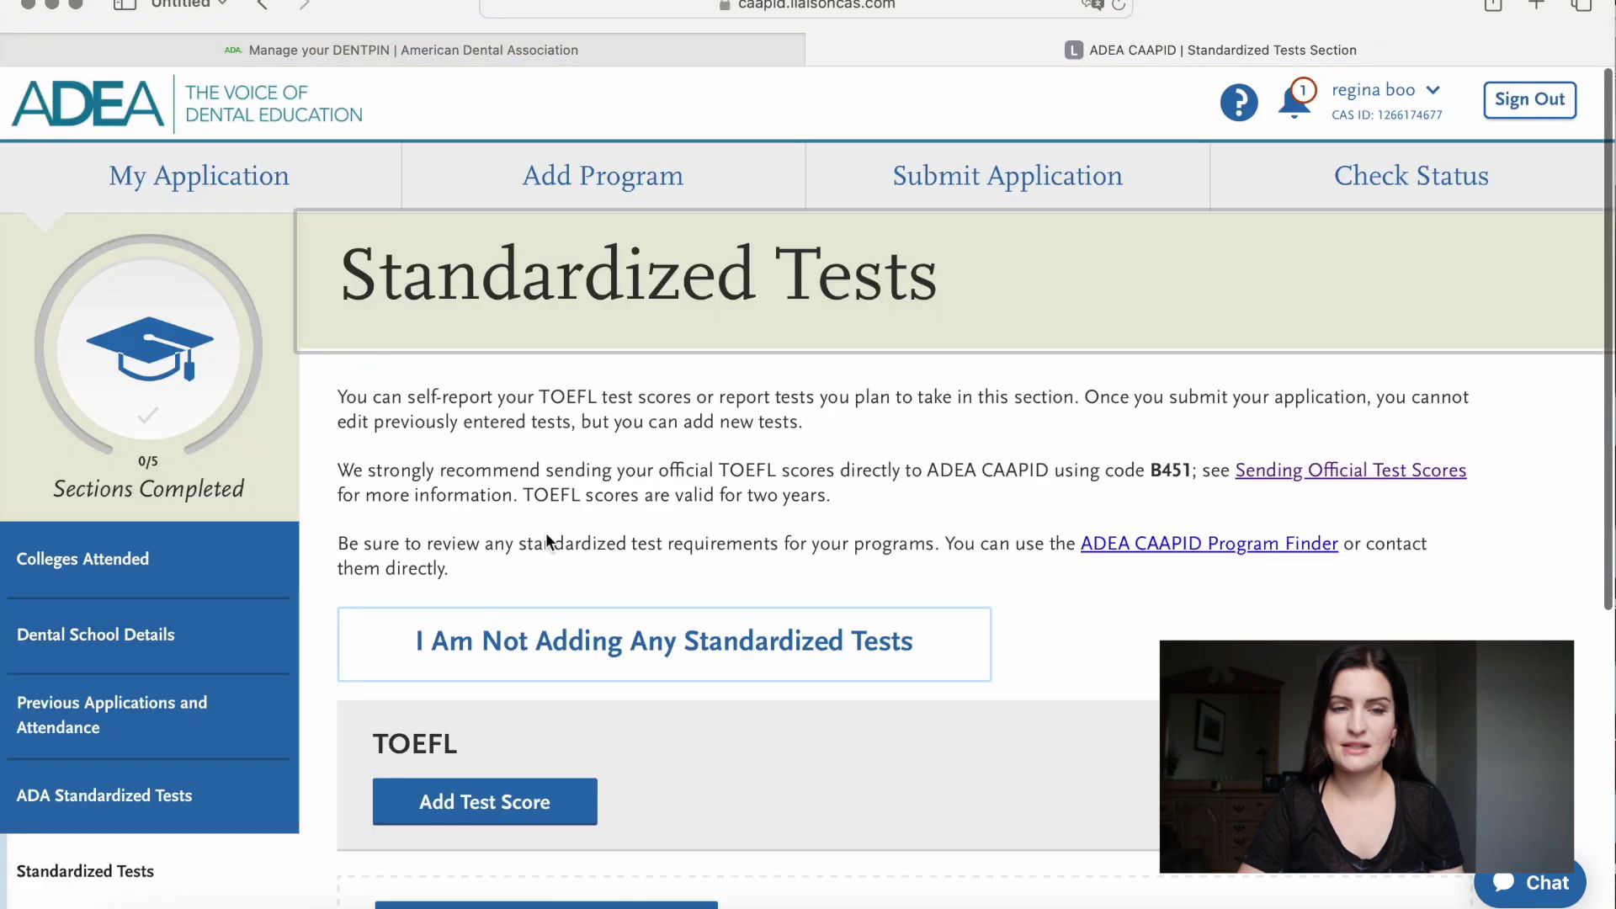
{"action": "scroll", "coordinate": [547, 535], "scroll_direction": "down", "scroll_amount": 3}
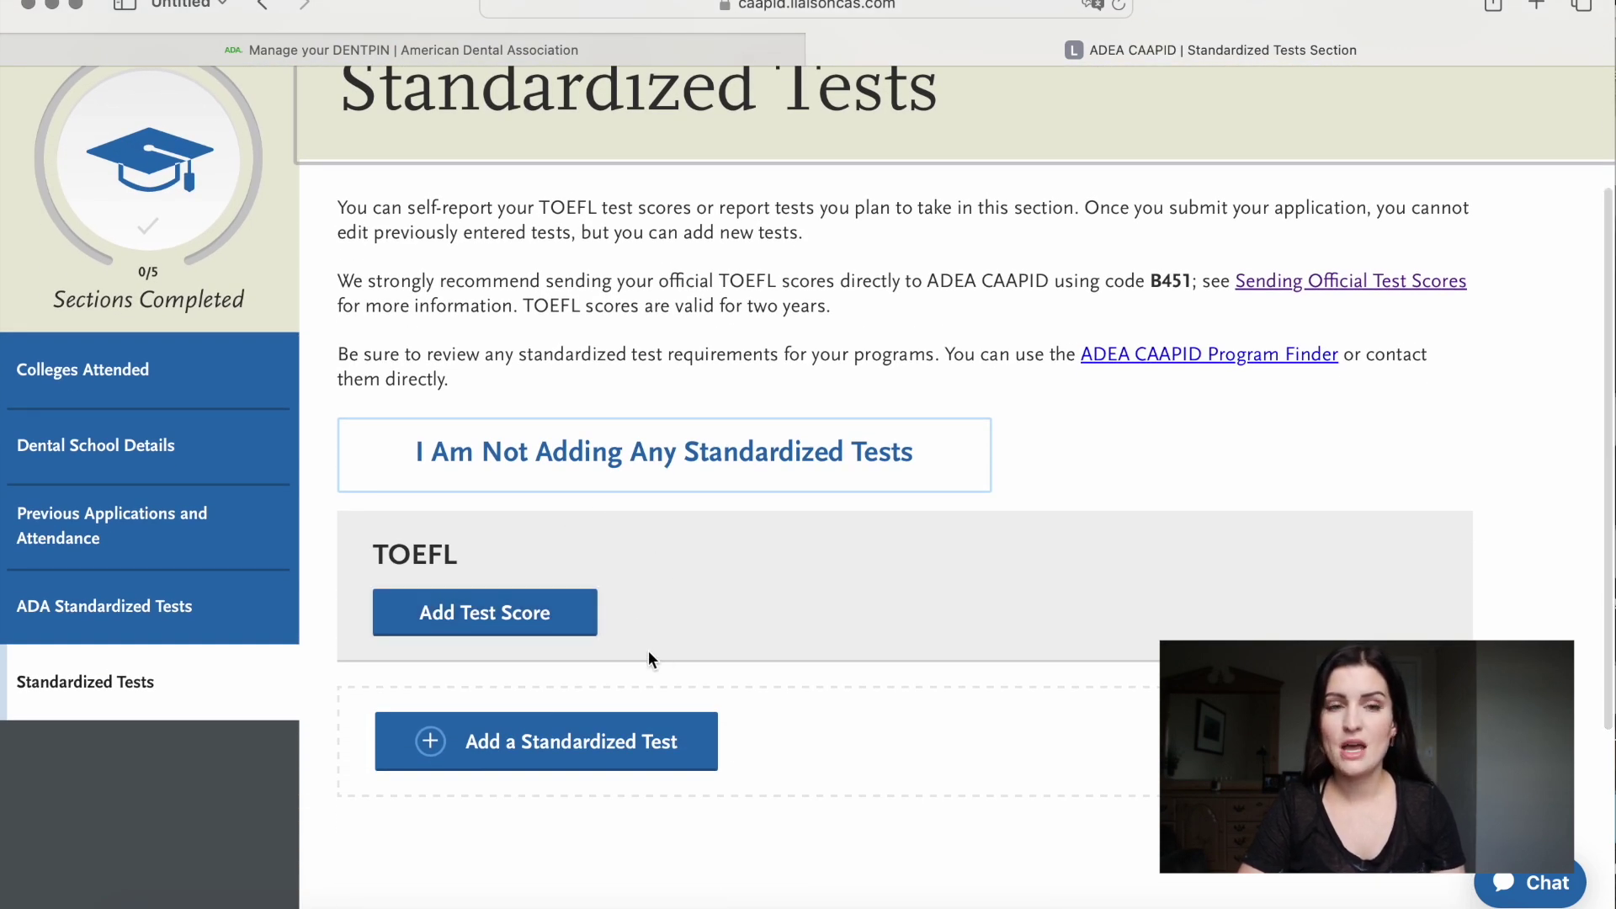
{"action": "scroll", "coordinate": [644, 657], "scroll_direction": "up", "scroll_amount": 1}
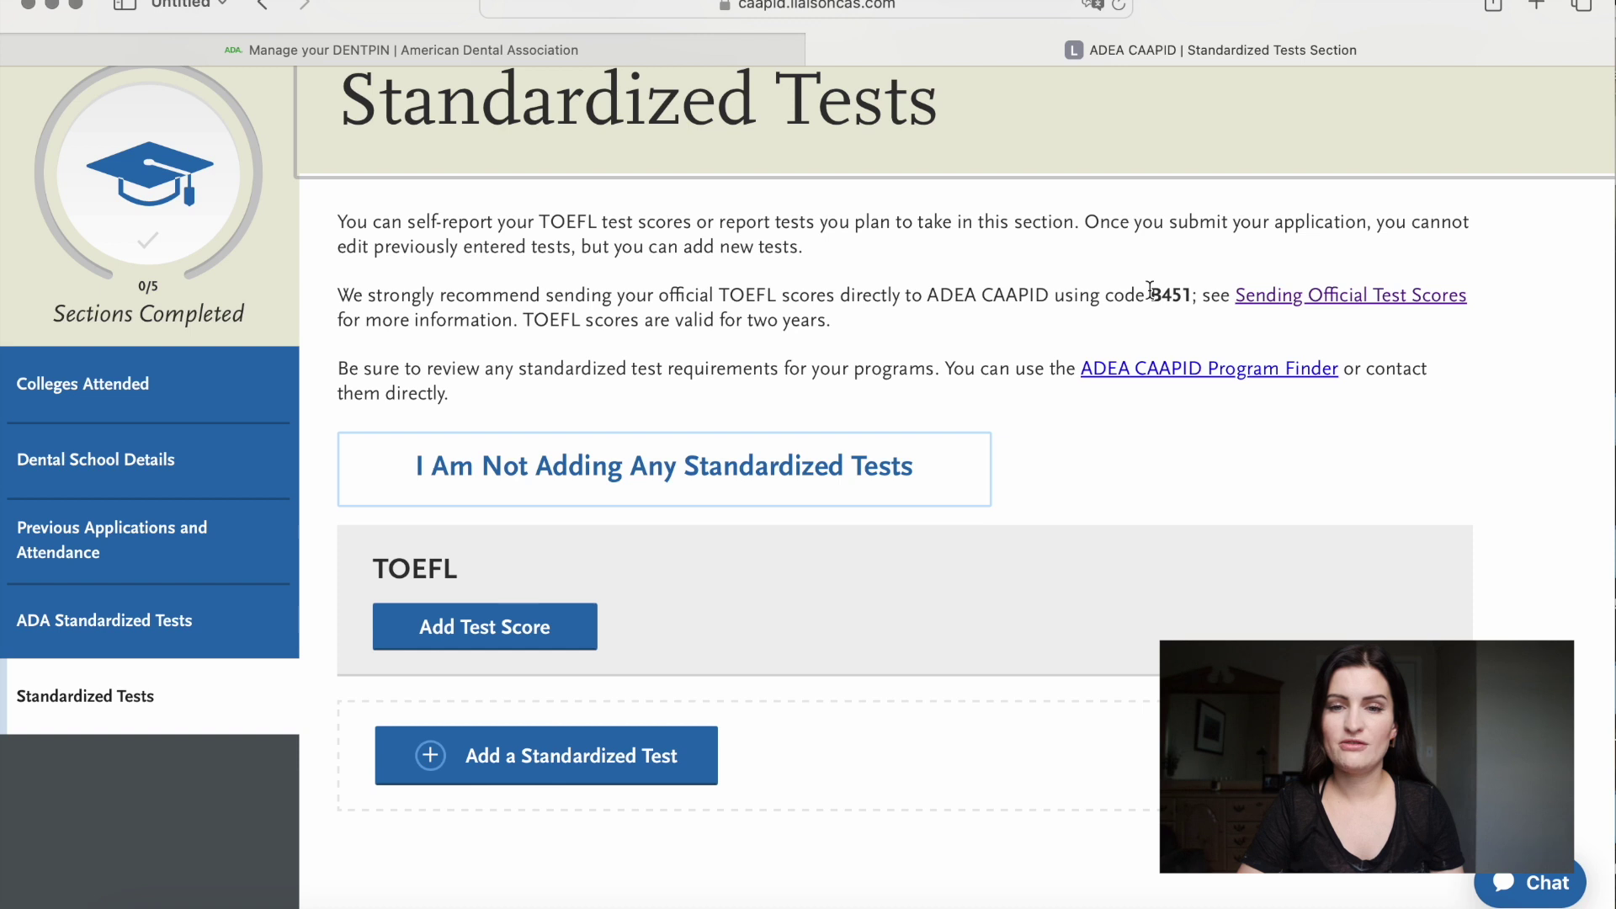
{"action": "left_click_drag", "start_coordinate": [1149, 289], "coordinate": [1187, 295]}
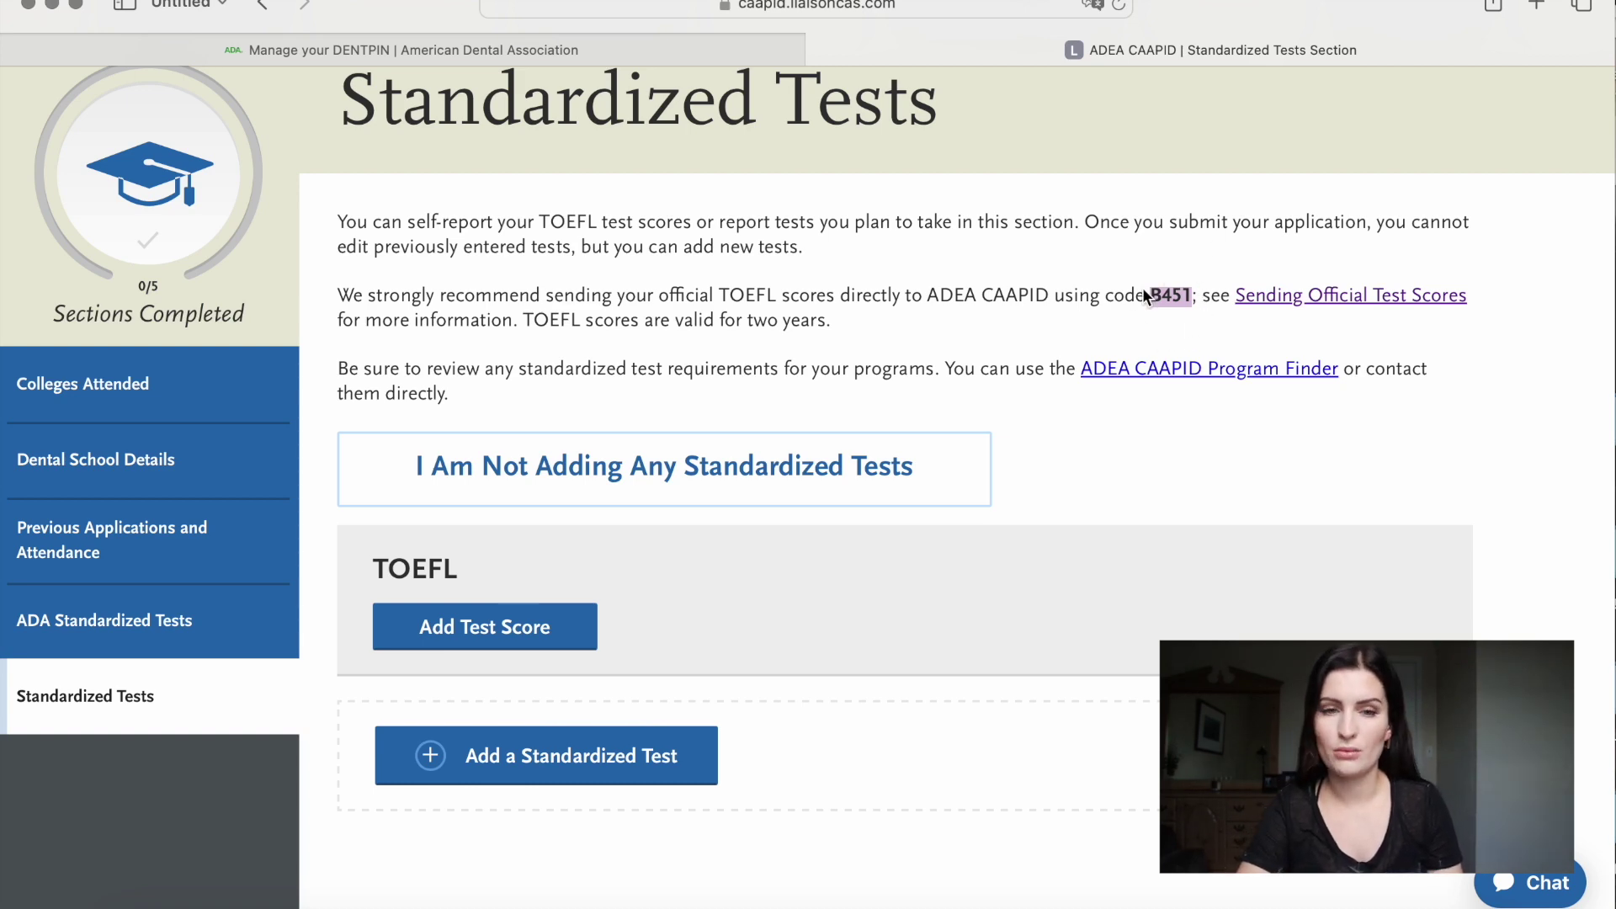
Return to the application dashboard and expand Supporting Information to list its sections.
{"action": "scroll", "coordinate": [948, 321], "scroll_direction": "up", "scroll_amount": 3}
{"action": "left_click", "coordinate": [198, 173]}
{"action": "scroll", "coordinate": [461, 286], "scroll_direction": "down", "scroll_amount": 4}
{"action": "scroll", "coordinate": [461, 286], "scroll_direction": "down", "scroll_amount": 2}
{"action": "left_click", "coordinate": [786, 606]}
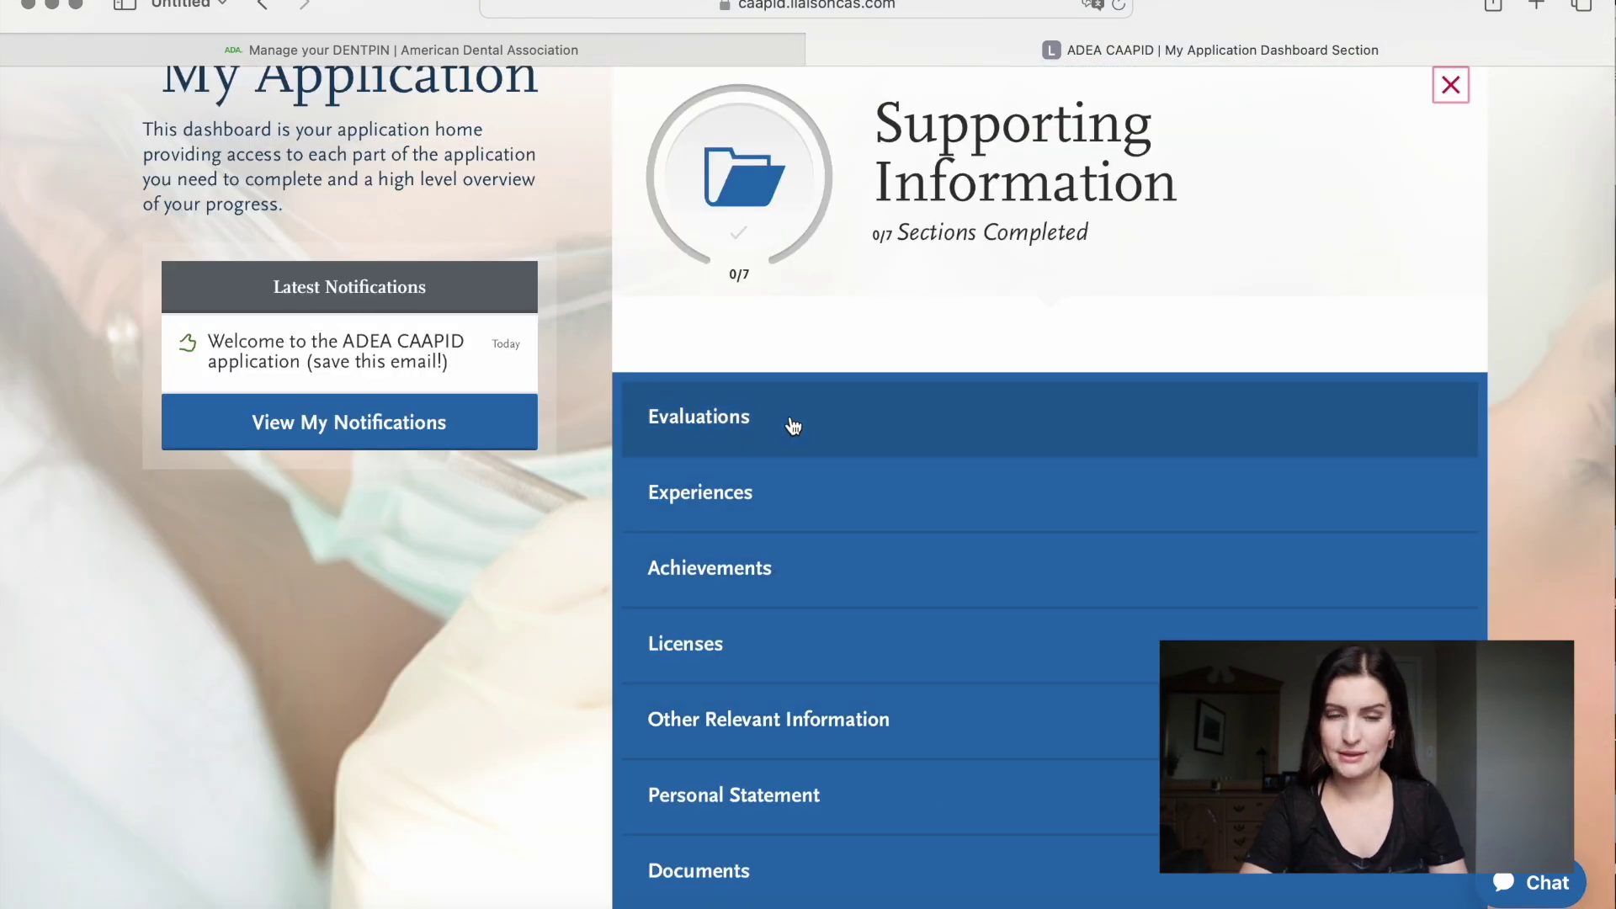
Open Evaluations and read the instructions for requesting letters of evaluation.
{"action": "scroll", "coordinate": [793, 425], "scroll_direction": "up", "scroll_amount": 1}
{"action": "left_click", "coordinate": [750, 490]}
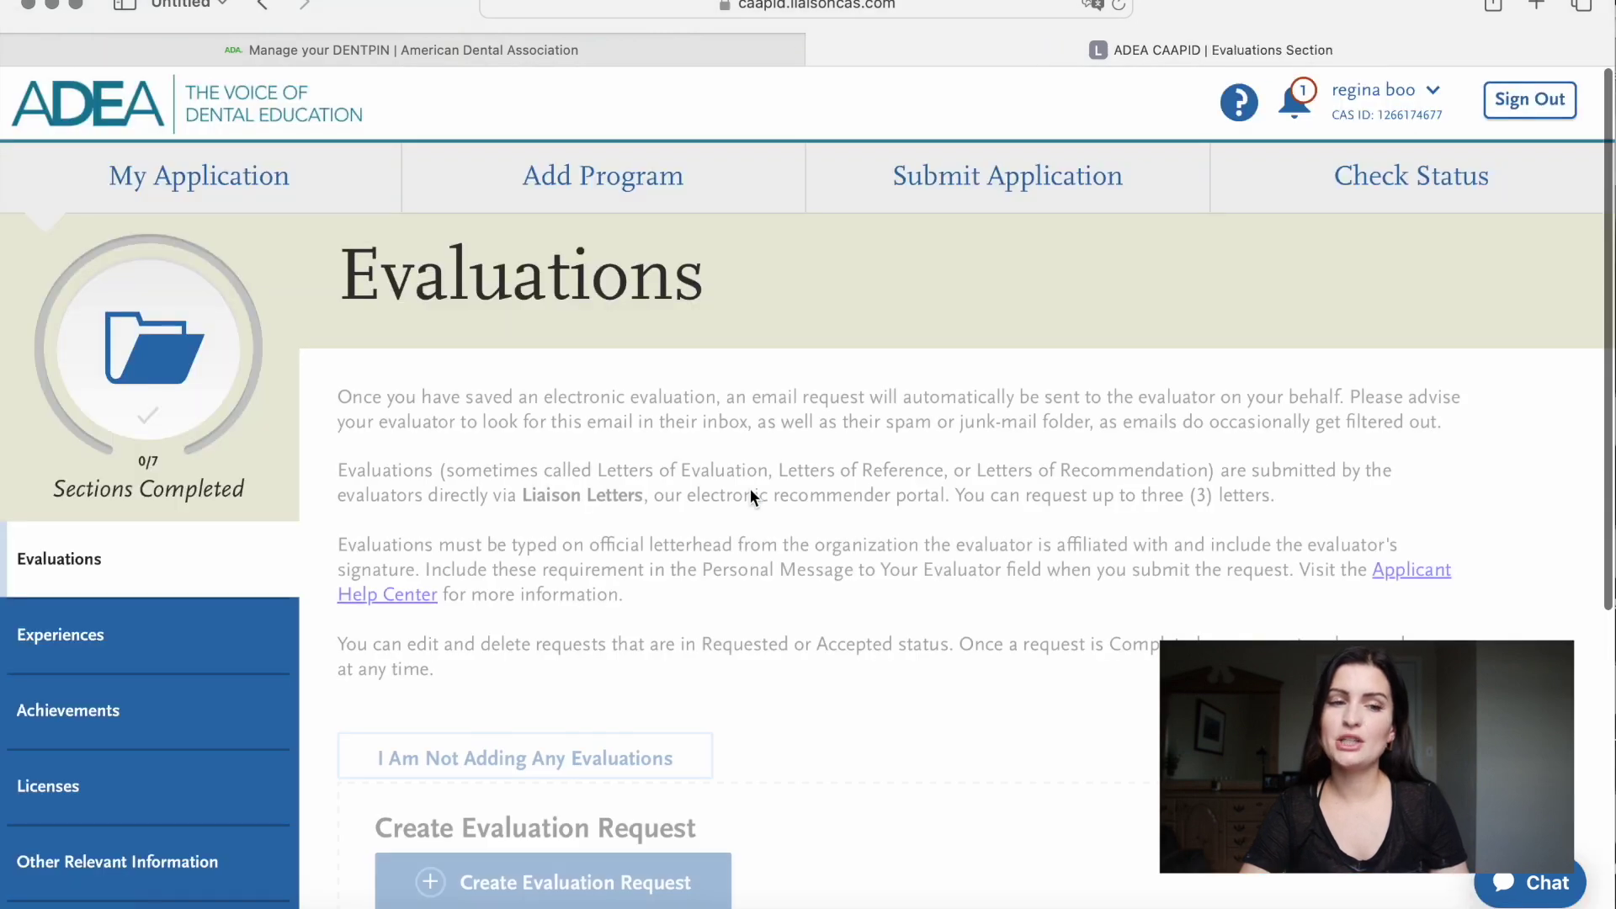
{"action": "scroll", "coordinate": [750, 488], "scroll_direction": "down", "scroll_amount": 2}
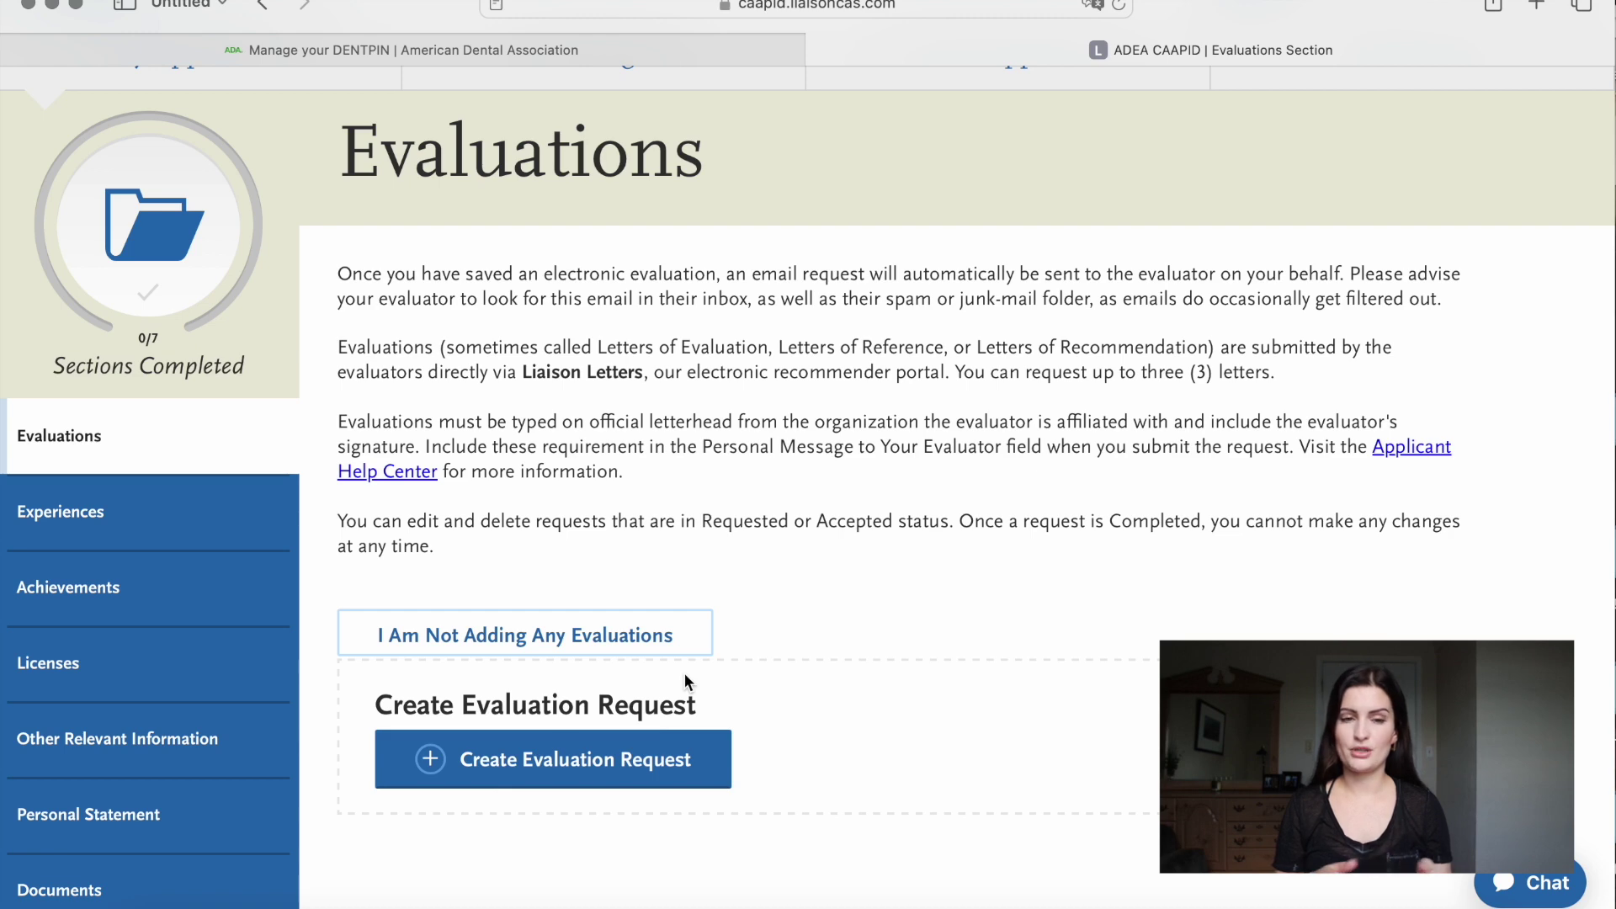
{"action": "scroll", "coordinate": [685, 673], "scroll_direction": "up", "scroll_amount": 3}
{"action": "scroll", "coordinate": [684, 673], "scroll_direction": "down", "scroll_amount": 4}
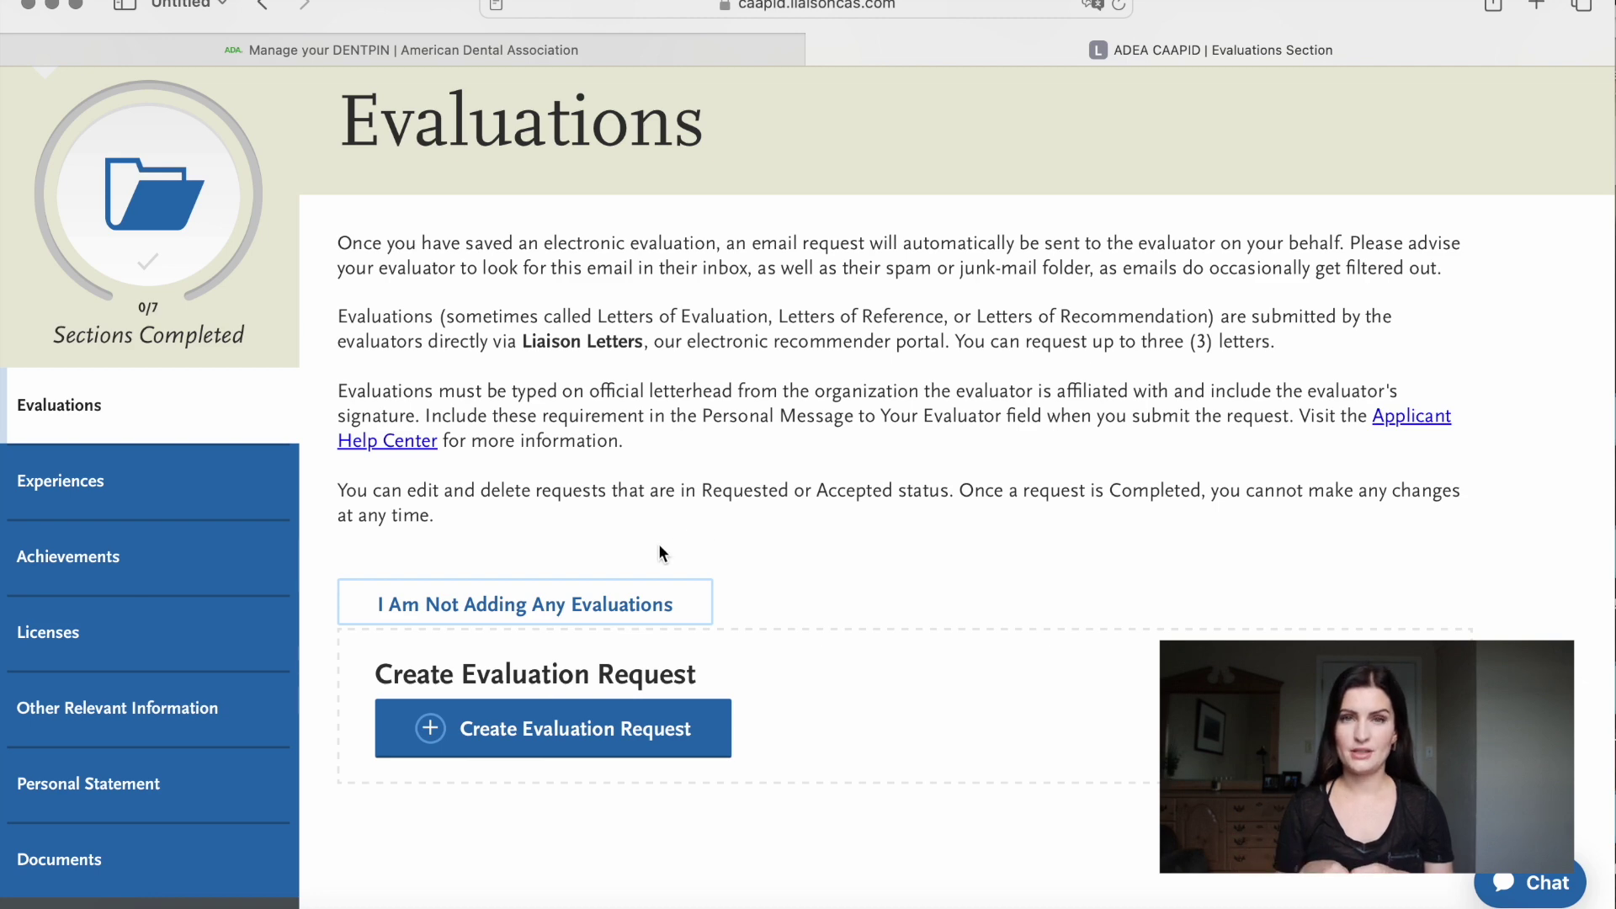
Open Experiences within Supporting Information and bring up the form for adding an experience.
{"action": "scroll", "coordinate": [632, 542], "scroll_direction": "up", "scroll_amount": 2}
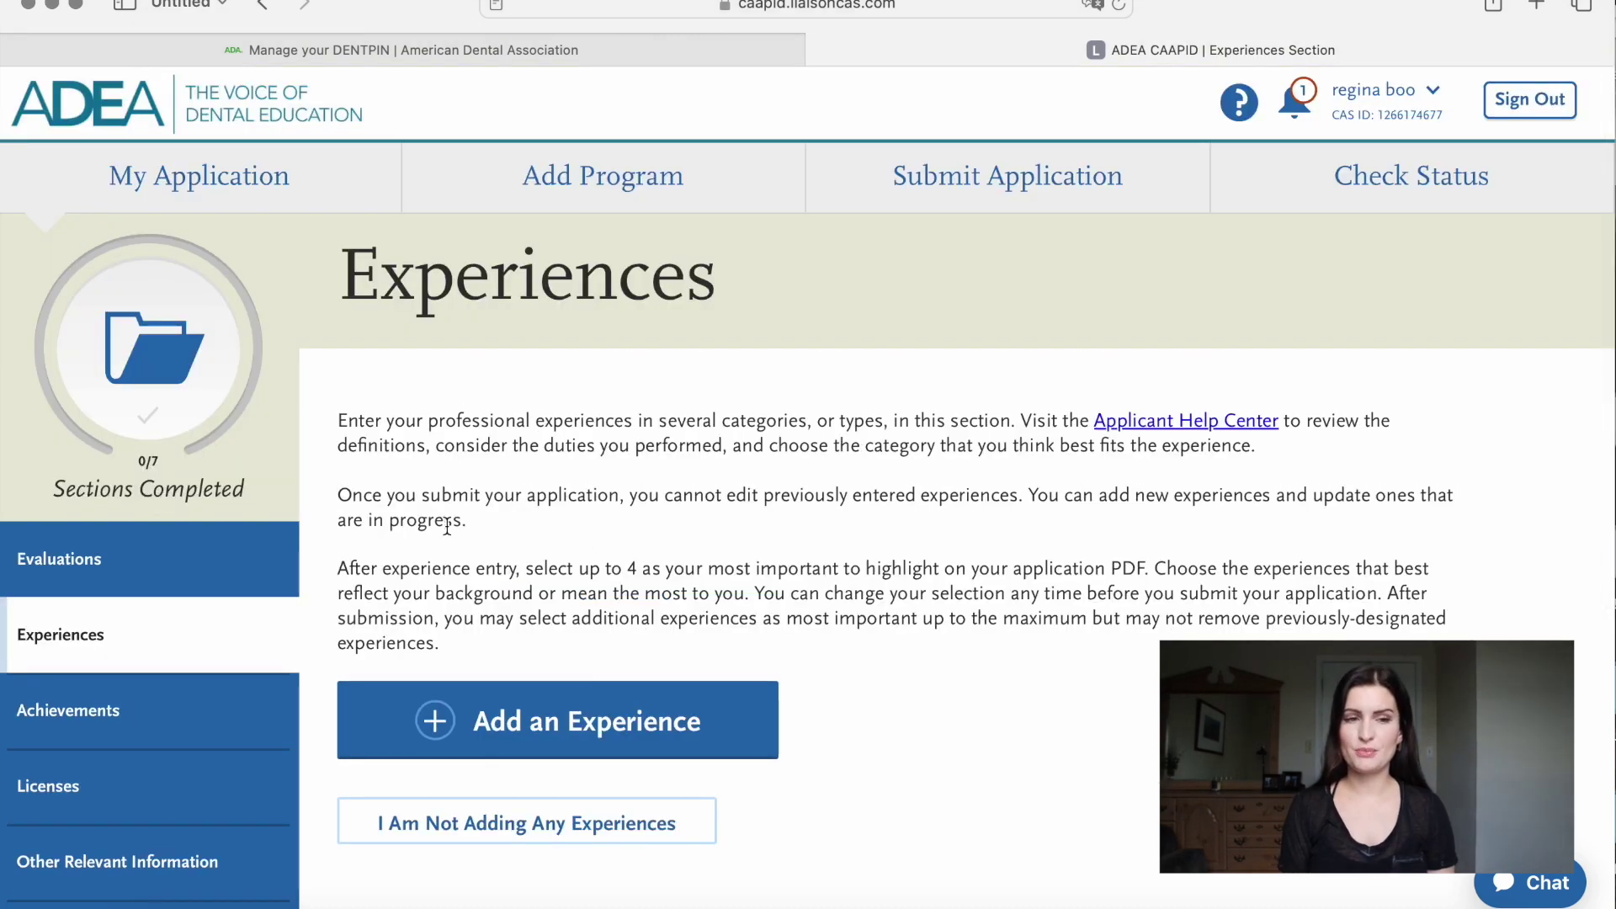
{"action": "scroll", "coordinate": [446, 528], "scroll_direction": "down", "scroll_amount": 3}
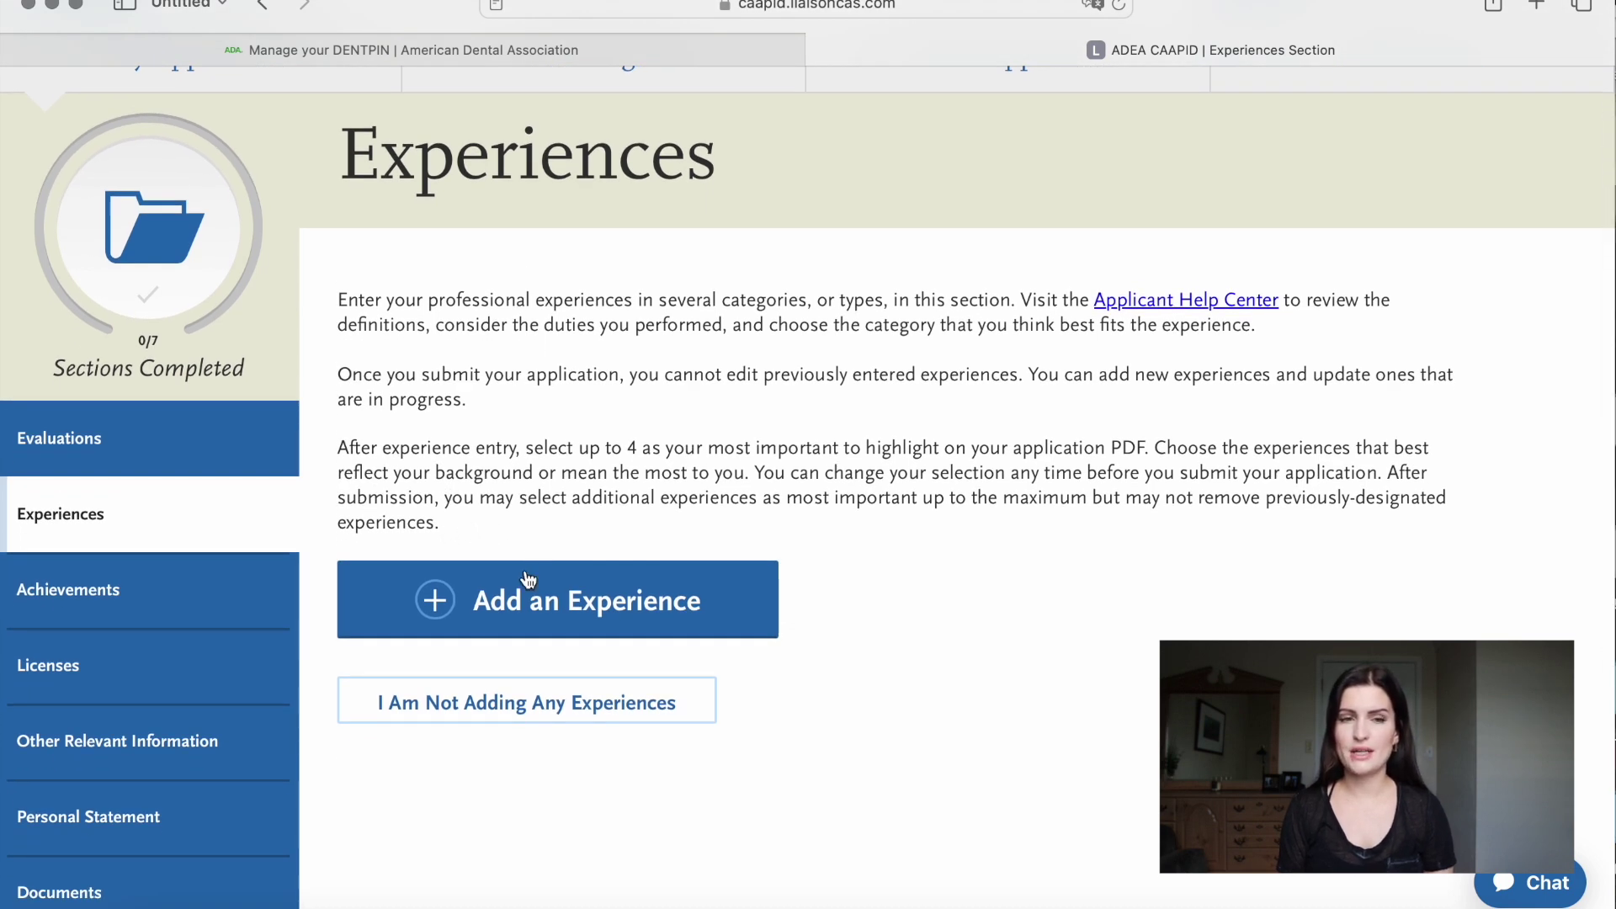
{"action": "left_click", "coordinate": [507, 602]}
{"action": "scroll", "coordinate": [503, 594], "scroll_direction": "down", "scroll_amount": 2}
{"action": "scroll", "coordinate": [504, 594], "scroll_direction": "down", "scroll_amount": 3}
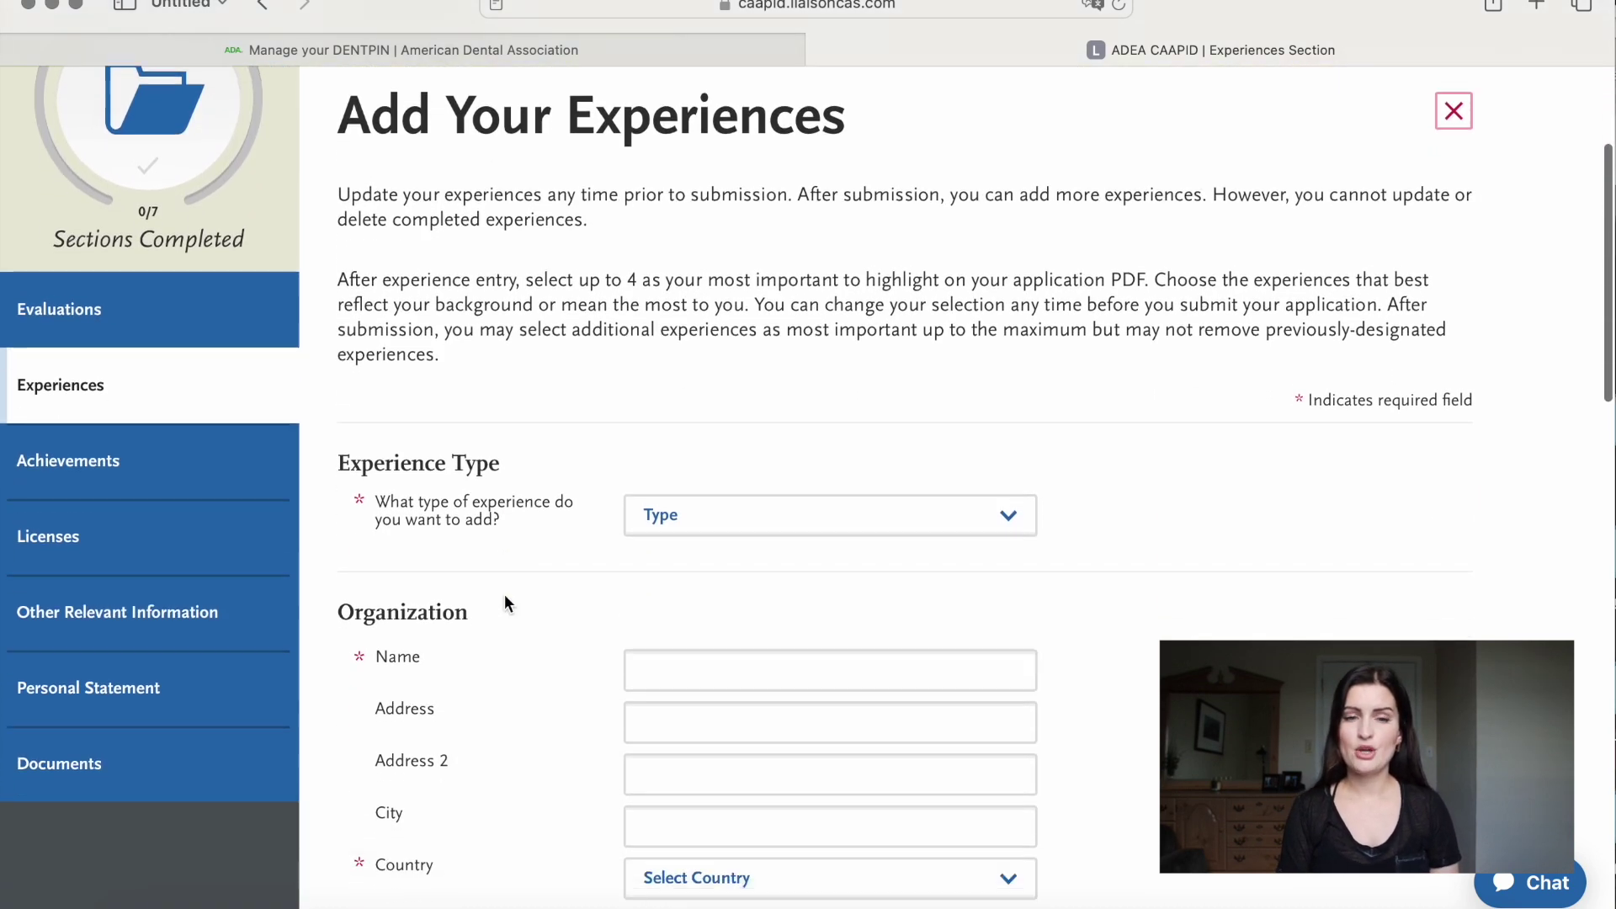
View the experience type options without choosing one, and examine the Organization and Supervisor fields of the experience form.
{"action": "left_click", "coordinate": [703, 429]}
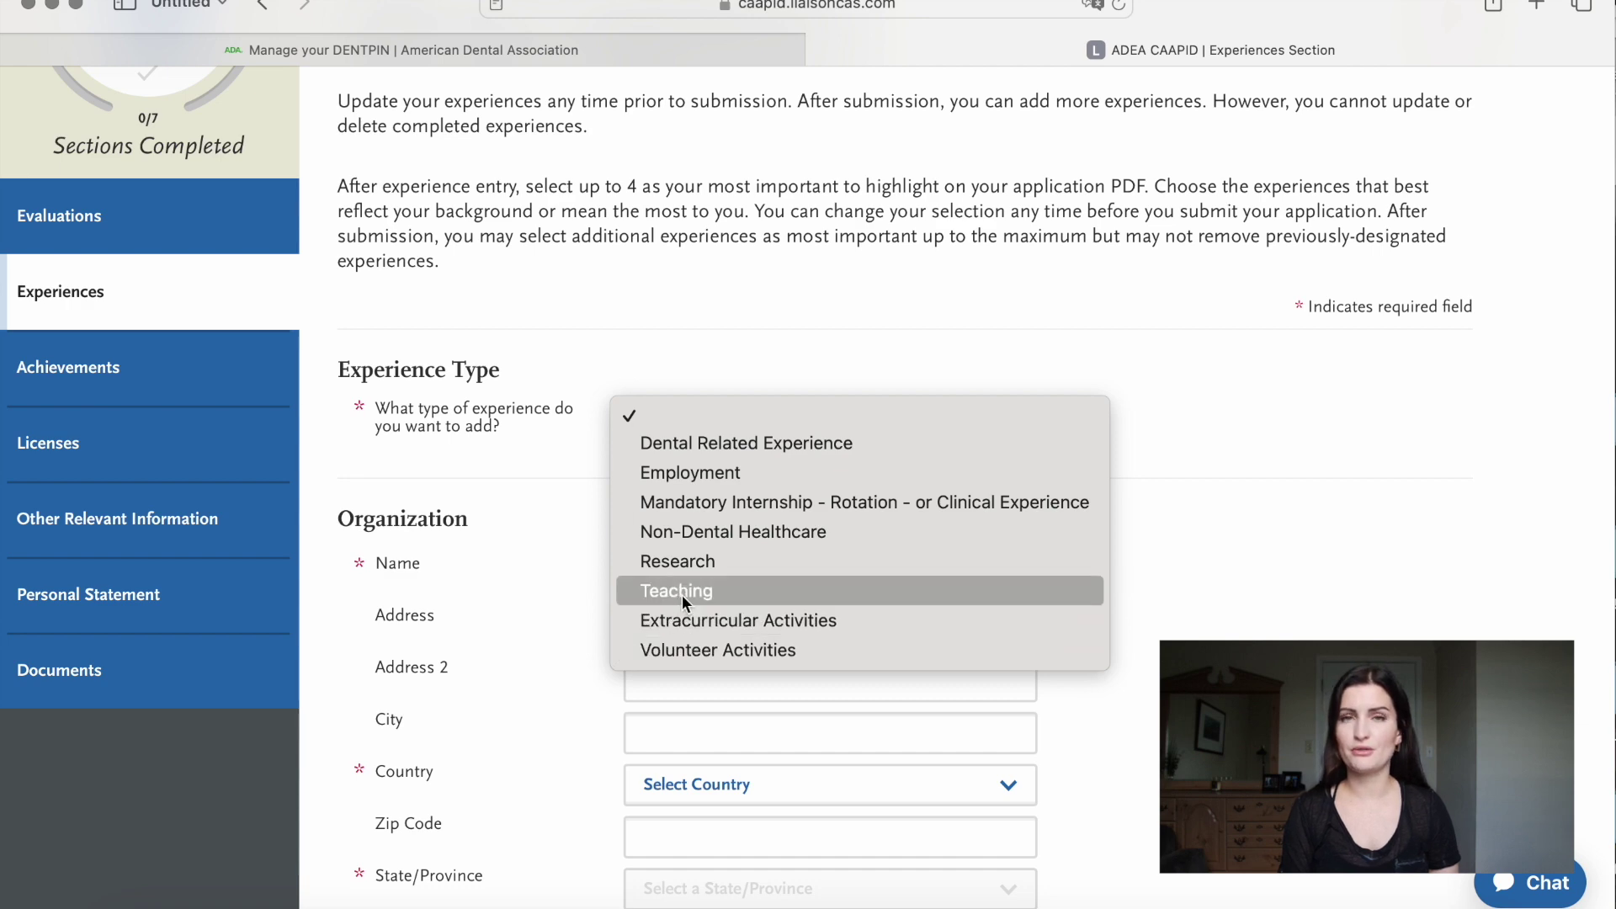
{"action": "left_click", "coordinate": [623, 345]}
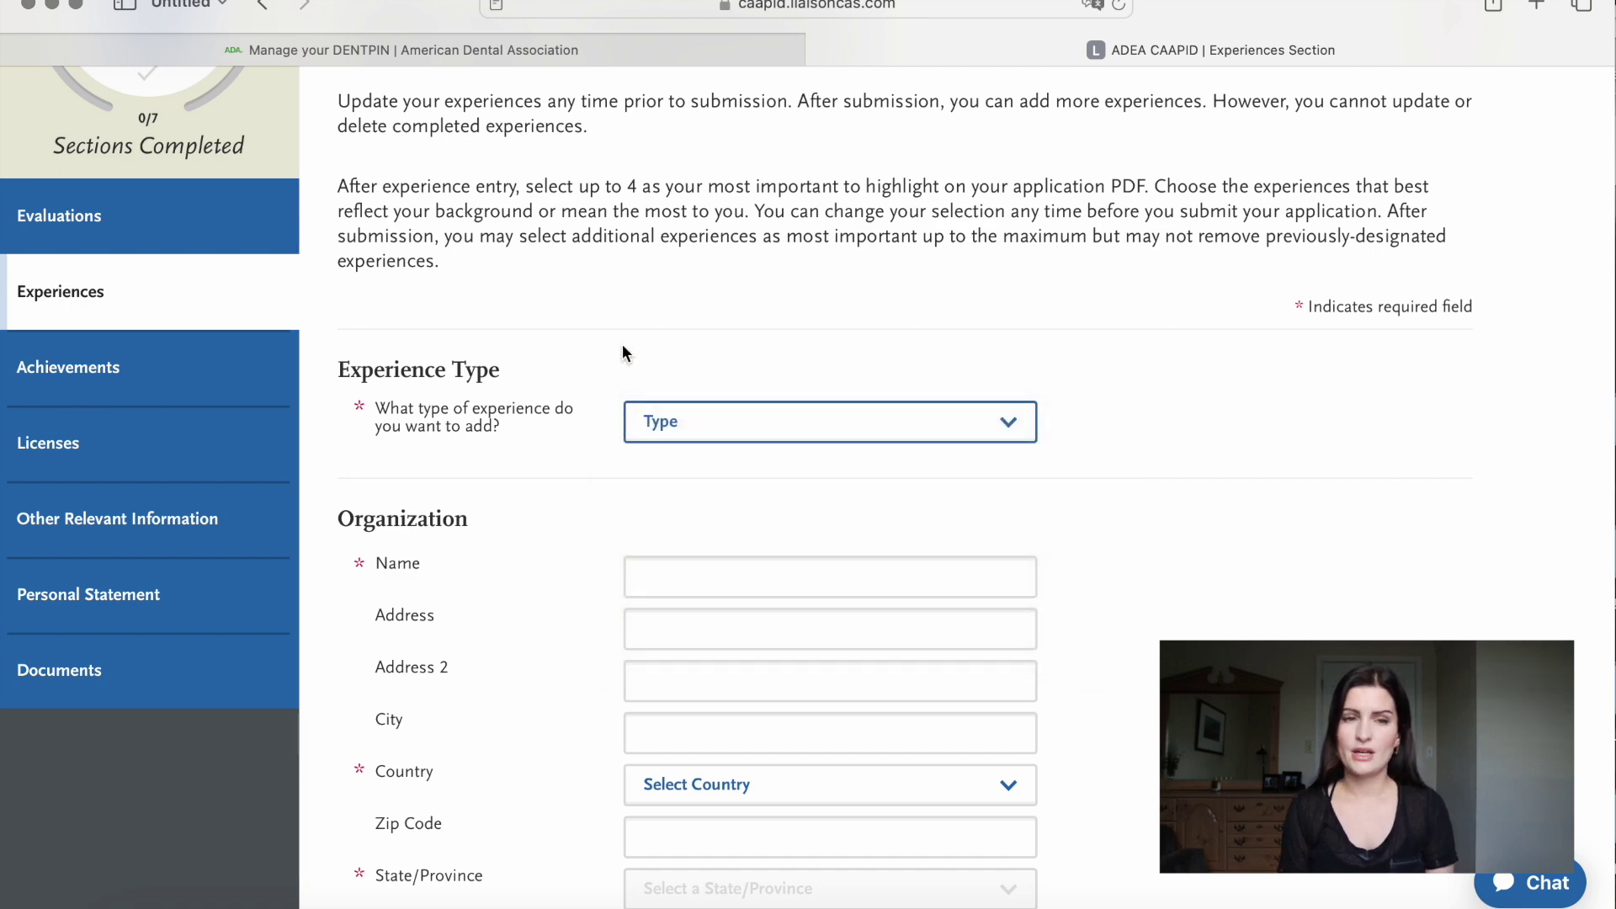
{"action": "scroll", "coordinate": [623, 345], "scroll_direction": "down", "scroll_amount": 5}
{"action": "scroll", "coordinate": [623, 352], "scroll_direction": "down", "scroll_amount": 2}
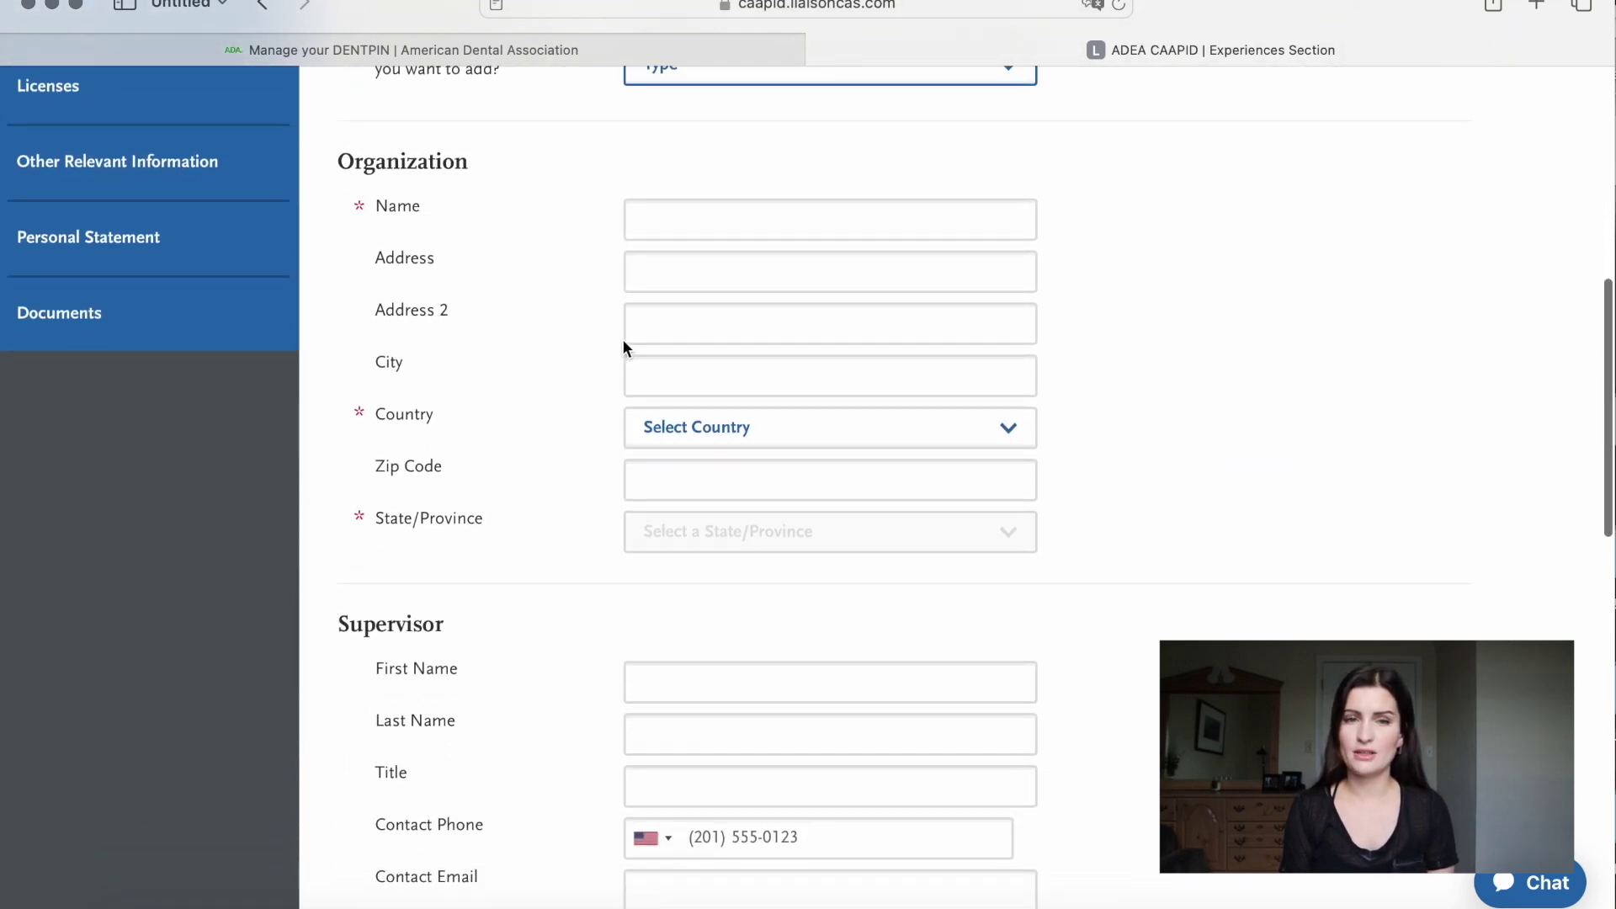
{"action": "scroll", "coordinate": [674, 462], "scroll_direction": "down", "scroll_amount": 3}
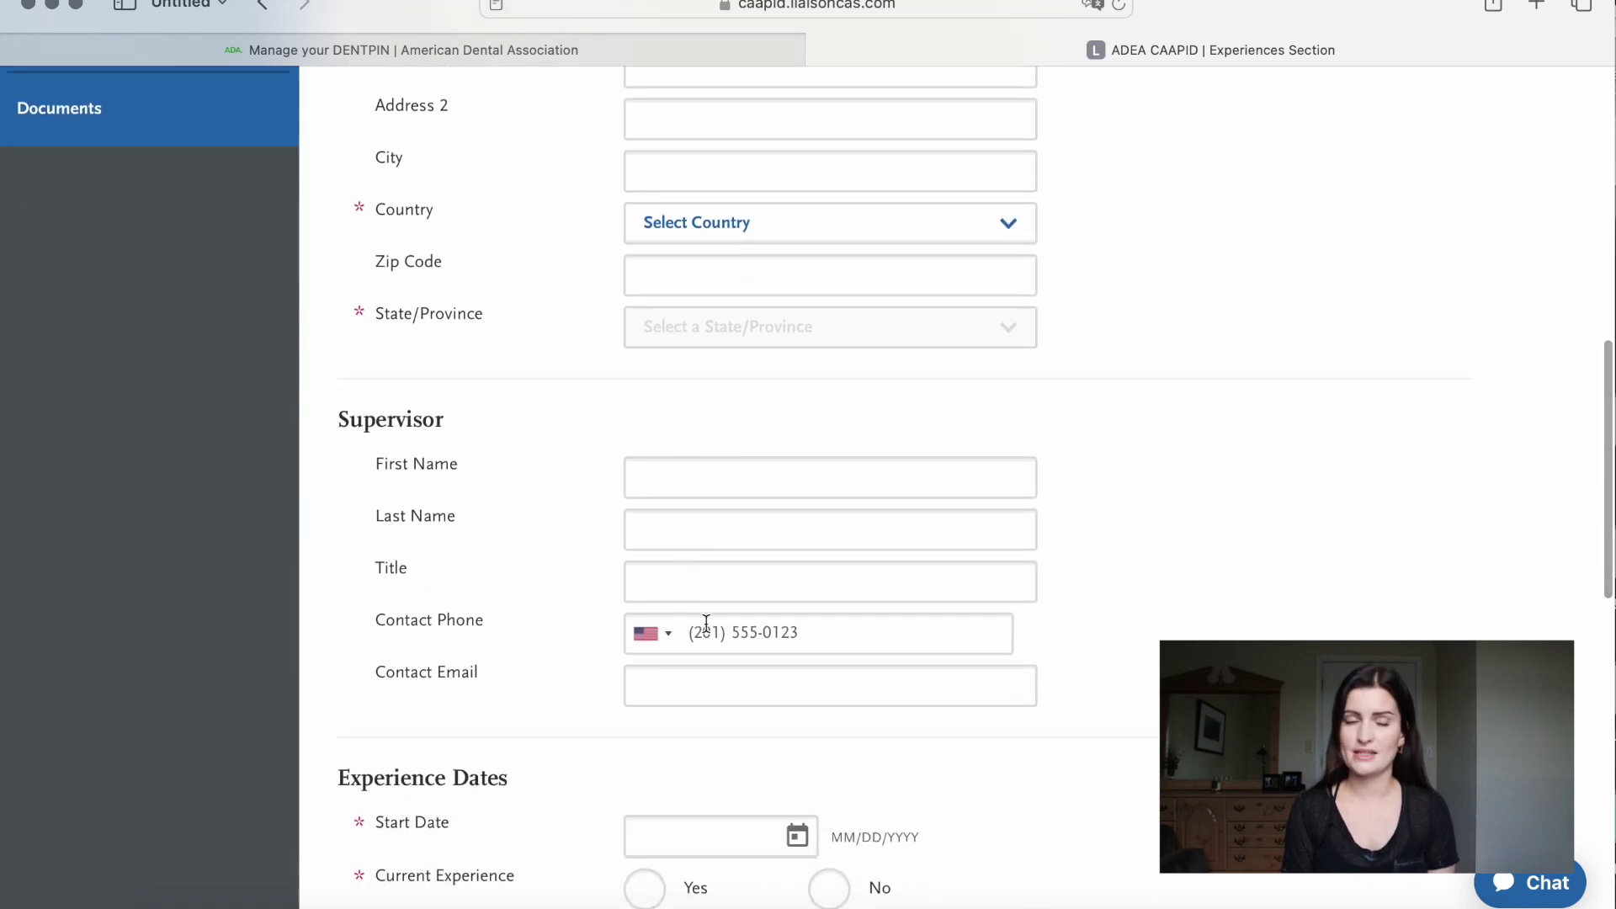
Examine the Experience Dates, Experience Details and Release Authorization fields in the rest of the experience form.
{"action": "scroll", "coordinate": [752, 512], "scroll_direction": "down", "scroll_amount": 4}
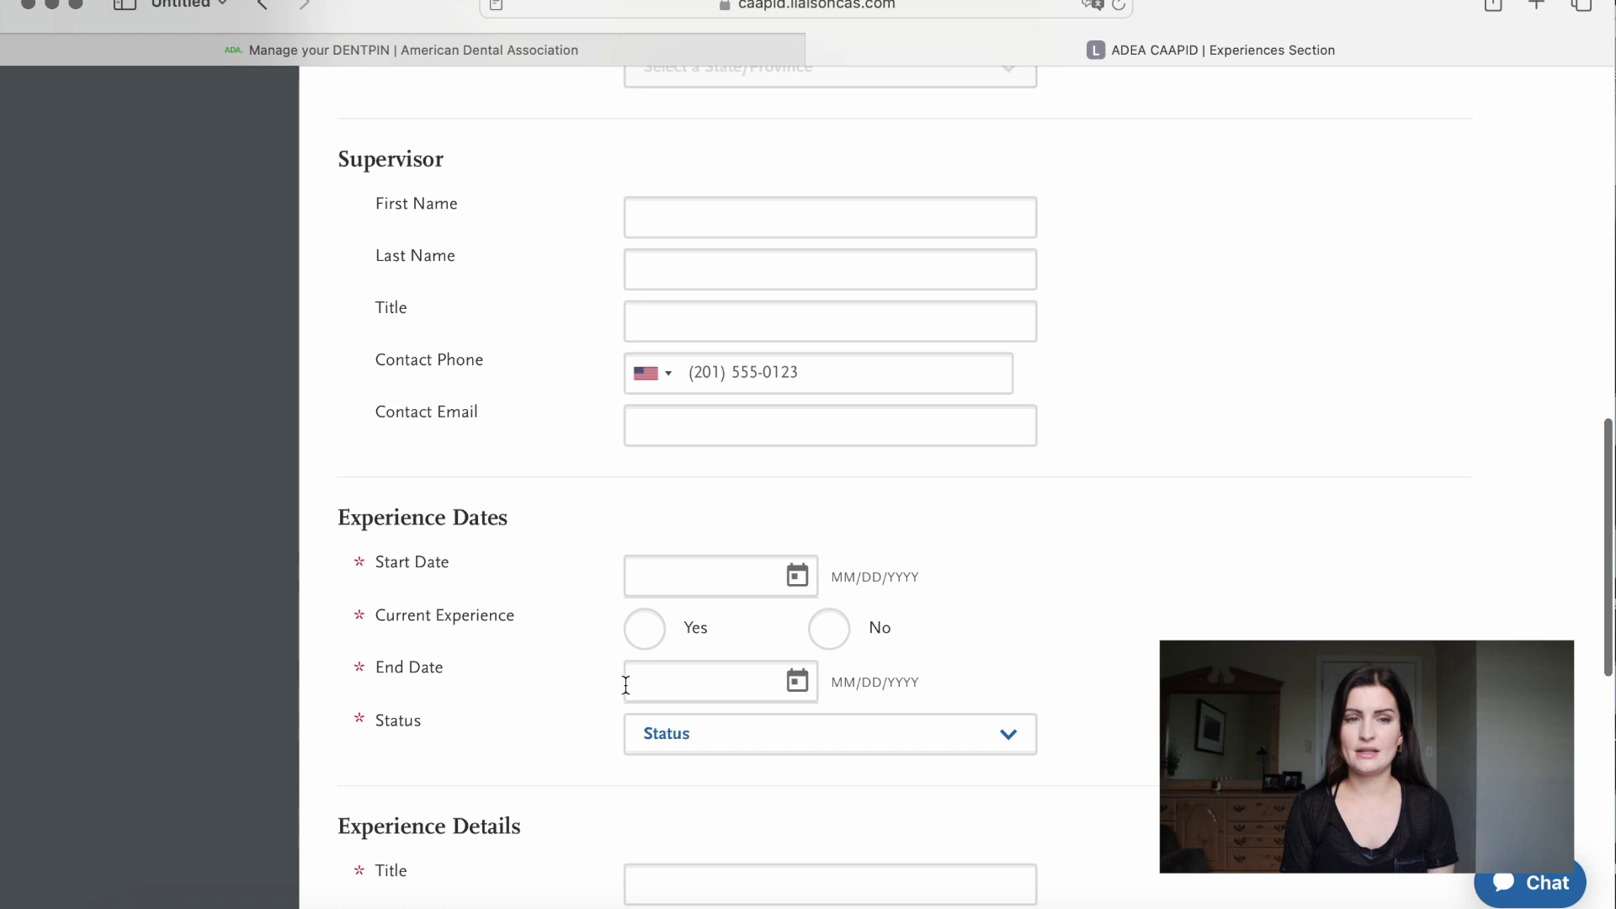
{"action": "scroll", "coordinate": [685, 779], "scroll_direction": "down", "scroll_amount": 4}
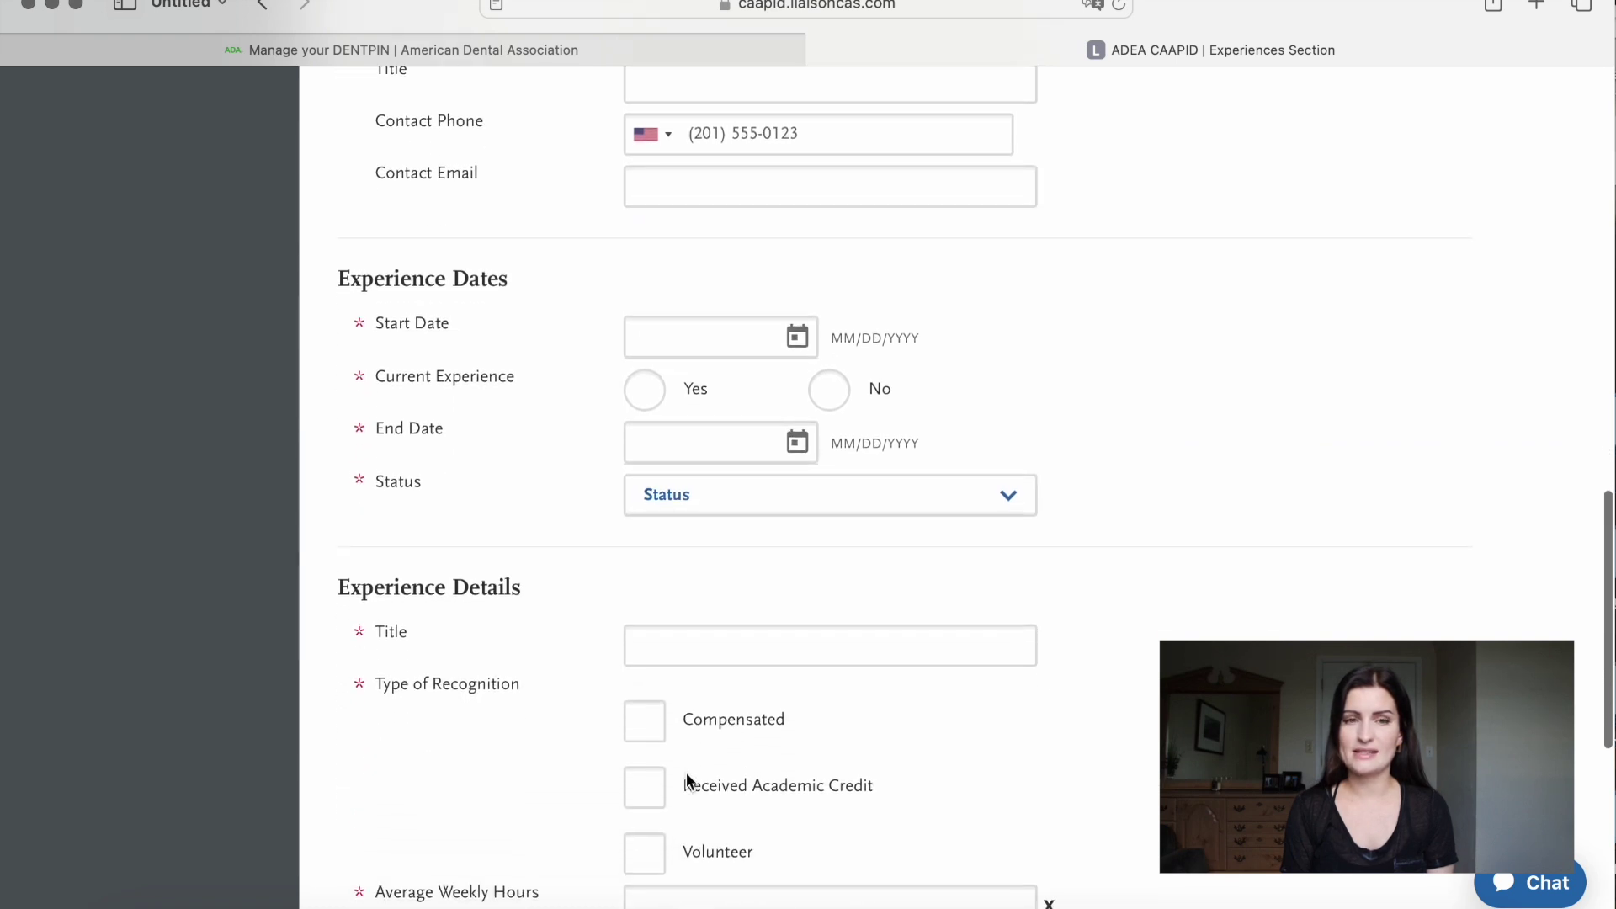
{"action": "scroll", "coordinate": [714, 581], "scroll_direction": "down", "scroll_amount": 3}
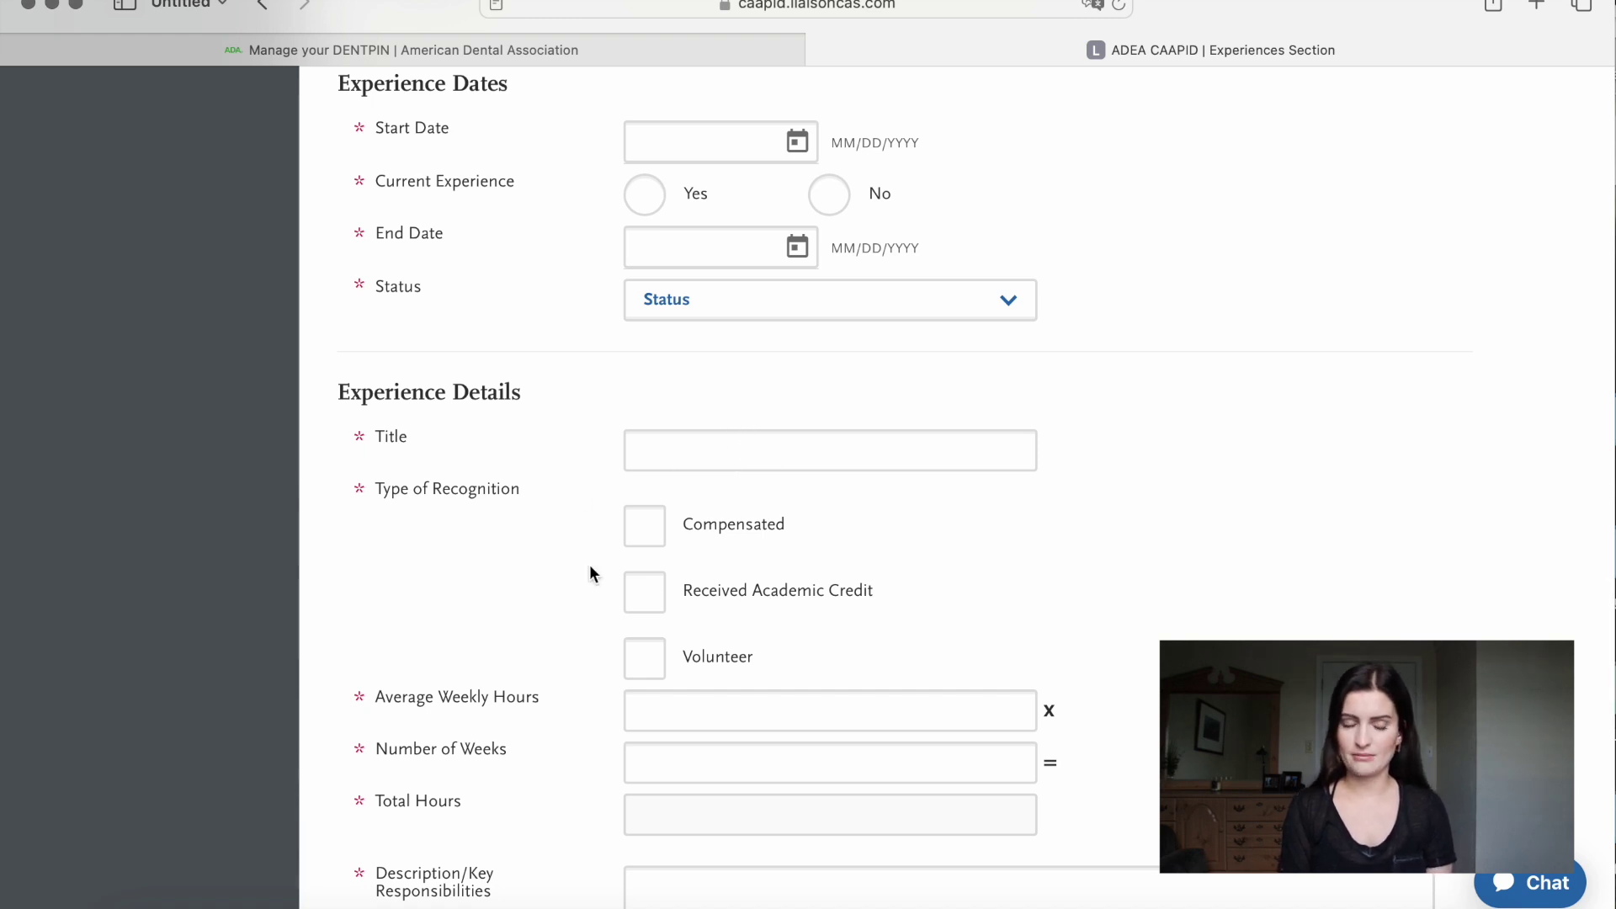
{"action": "scroll", "coordinate": [627, 572], "scroll_direction": "down", "scroll_amount": 2}
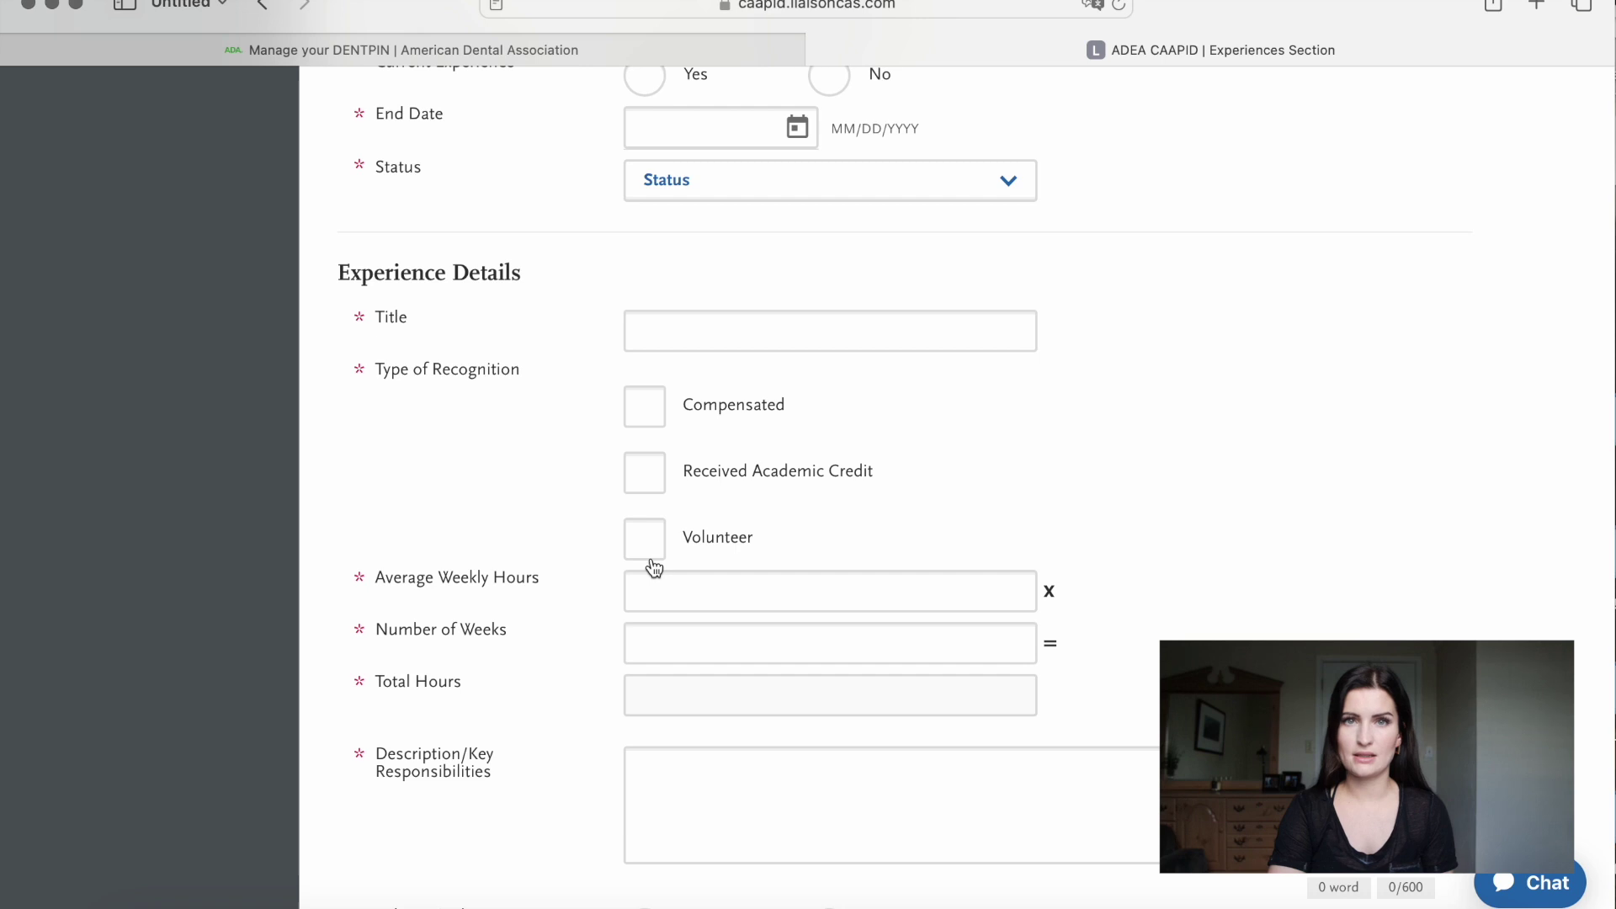
{"action": "scroll", "coordinate": [652, 567], "scroll_direction": "down", "scroll_amount": 1}
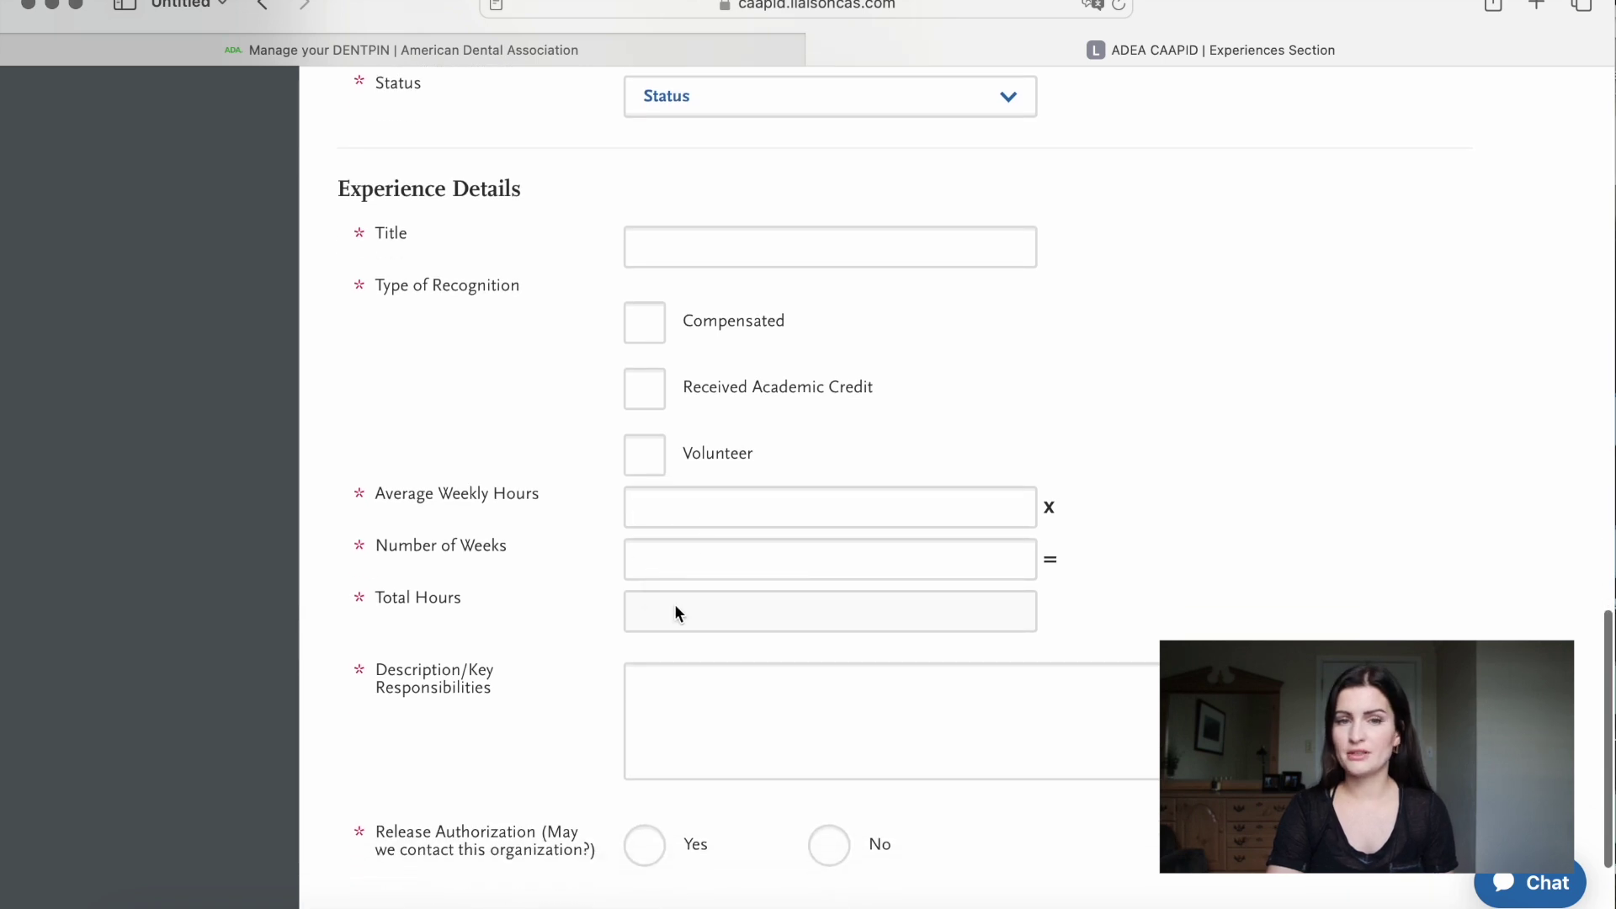
{"action": "scroll", "coordinate": [674, 604], "scroll_direction": "down", "scroll_amount": 1}
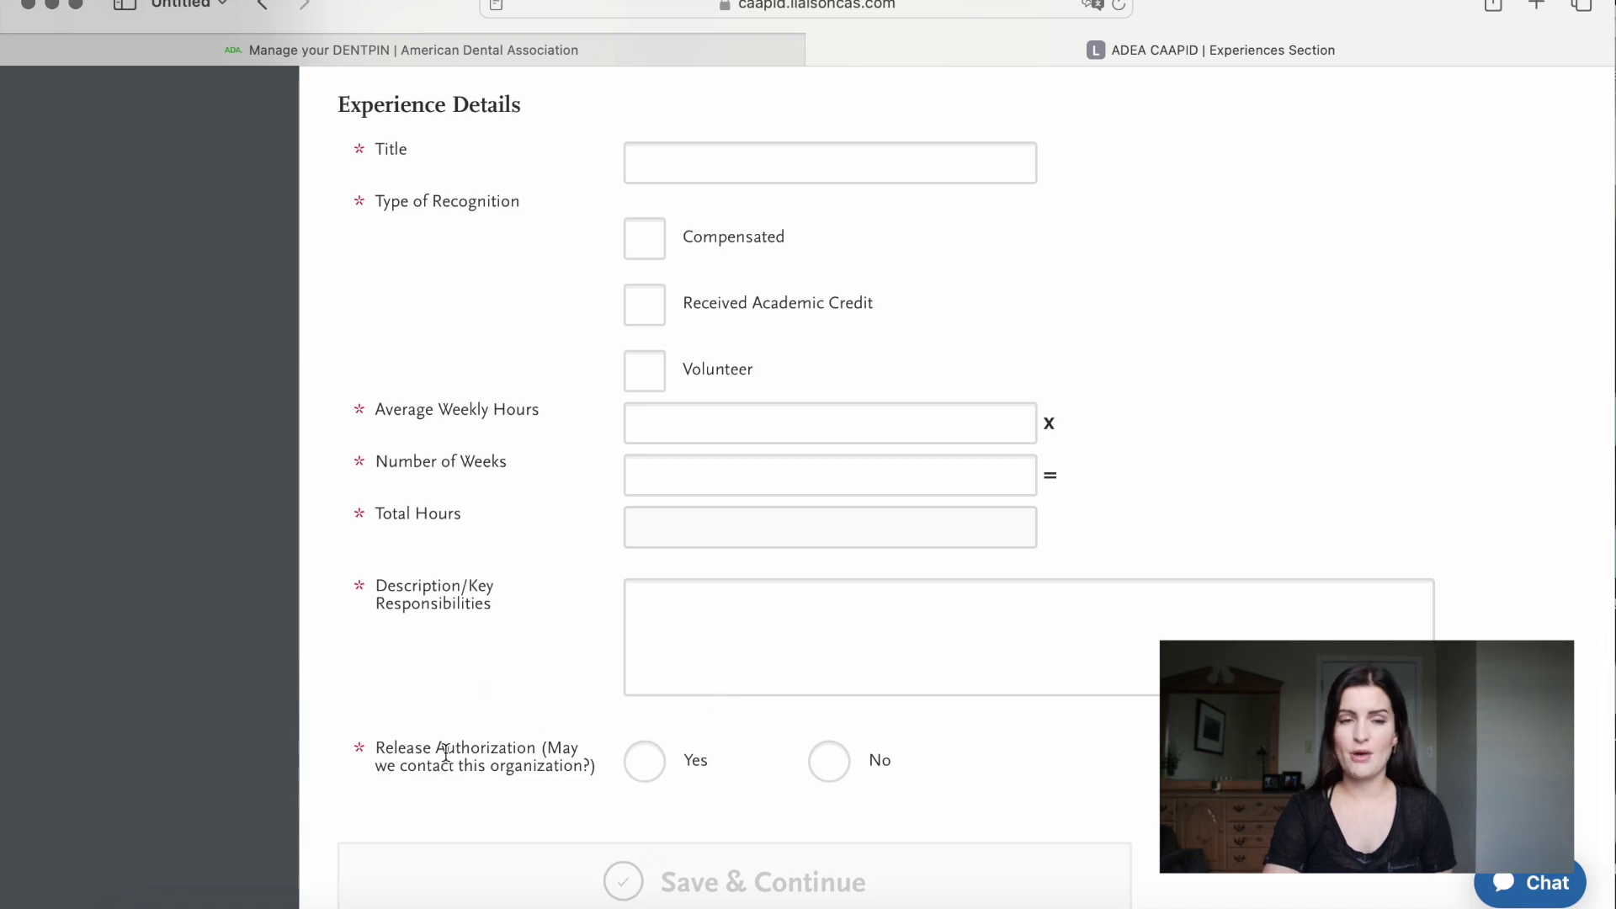
{"action": "scroll", "coordinate": [674, 604], "scroll_direction": "up", "scroll_amount": 1}
{"action": "scroll", "coordinate": [674, 604], "scroll_direction": "down", "scroll_amount": 1}
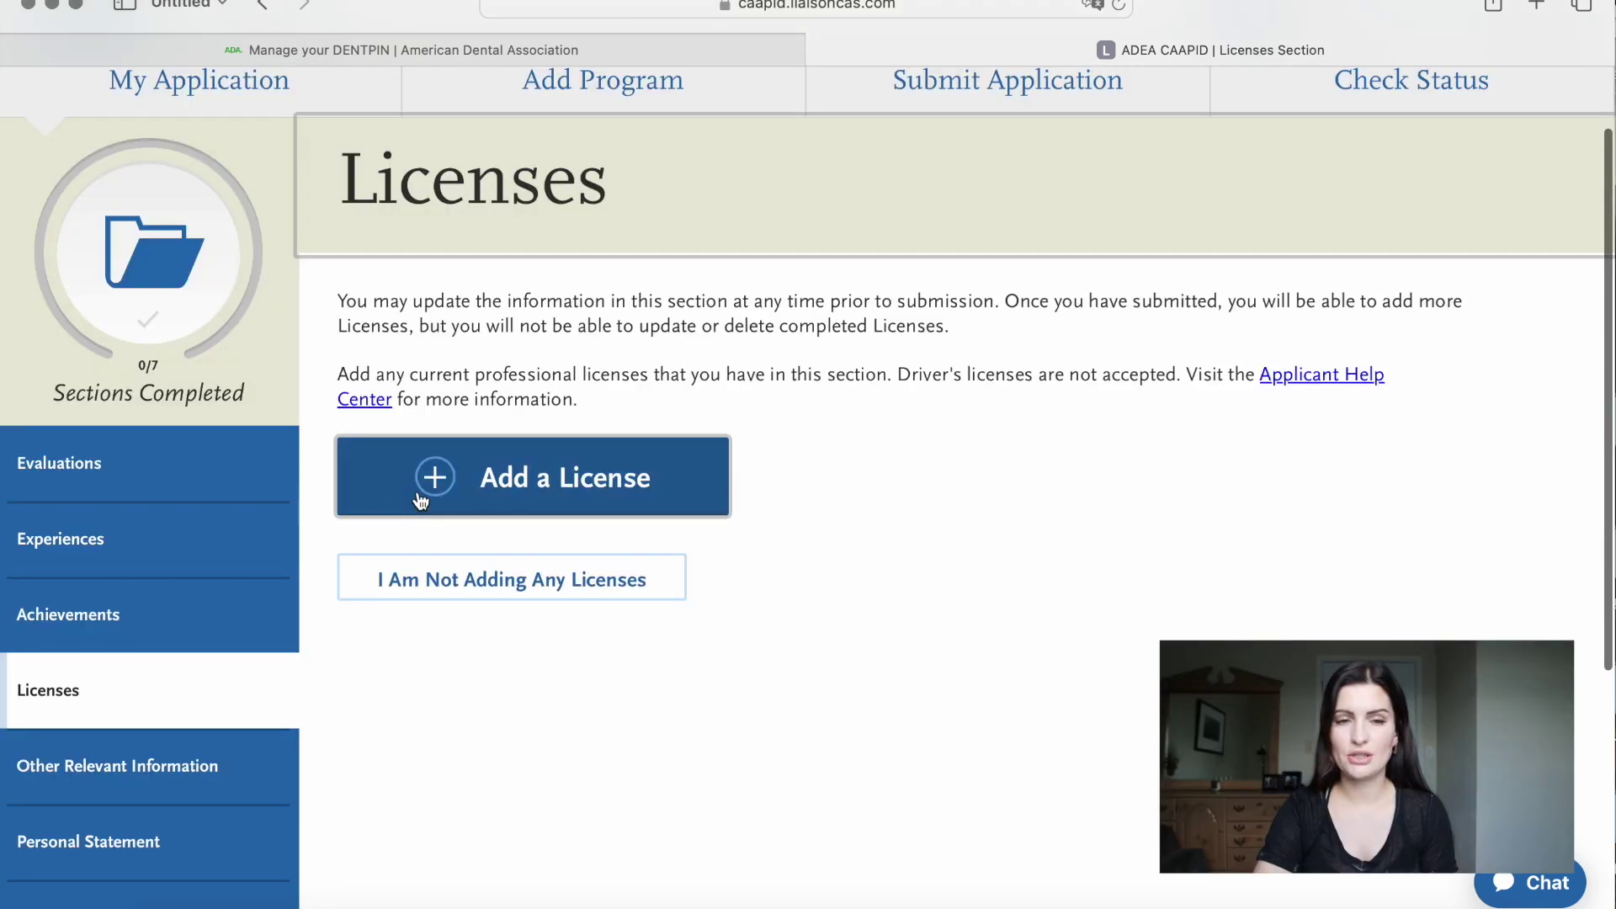
Bring up the form for adding a license and review its fields and the license copy upload.
{"action": "left_click", "coordinate": [420, 501]}
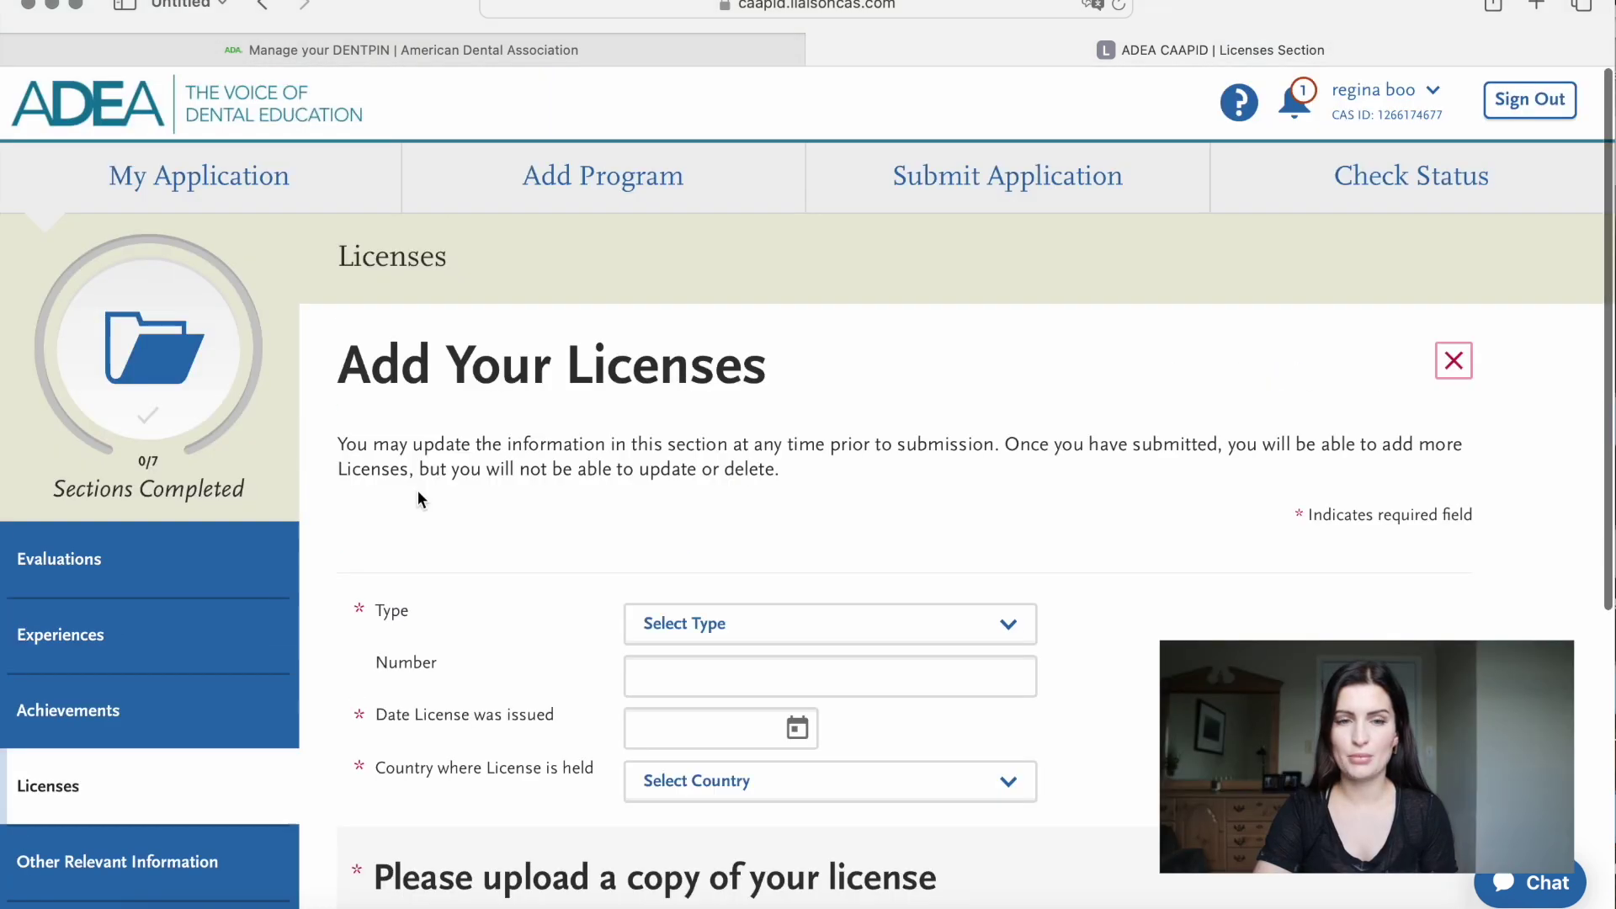
{"action": "scroll", "coordinate": [417, 489], "scroll_direction": "down", "scroll_amount": 2}
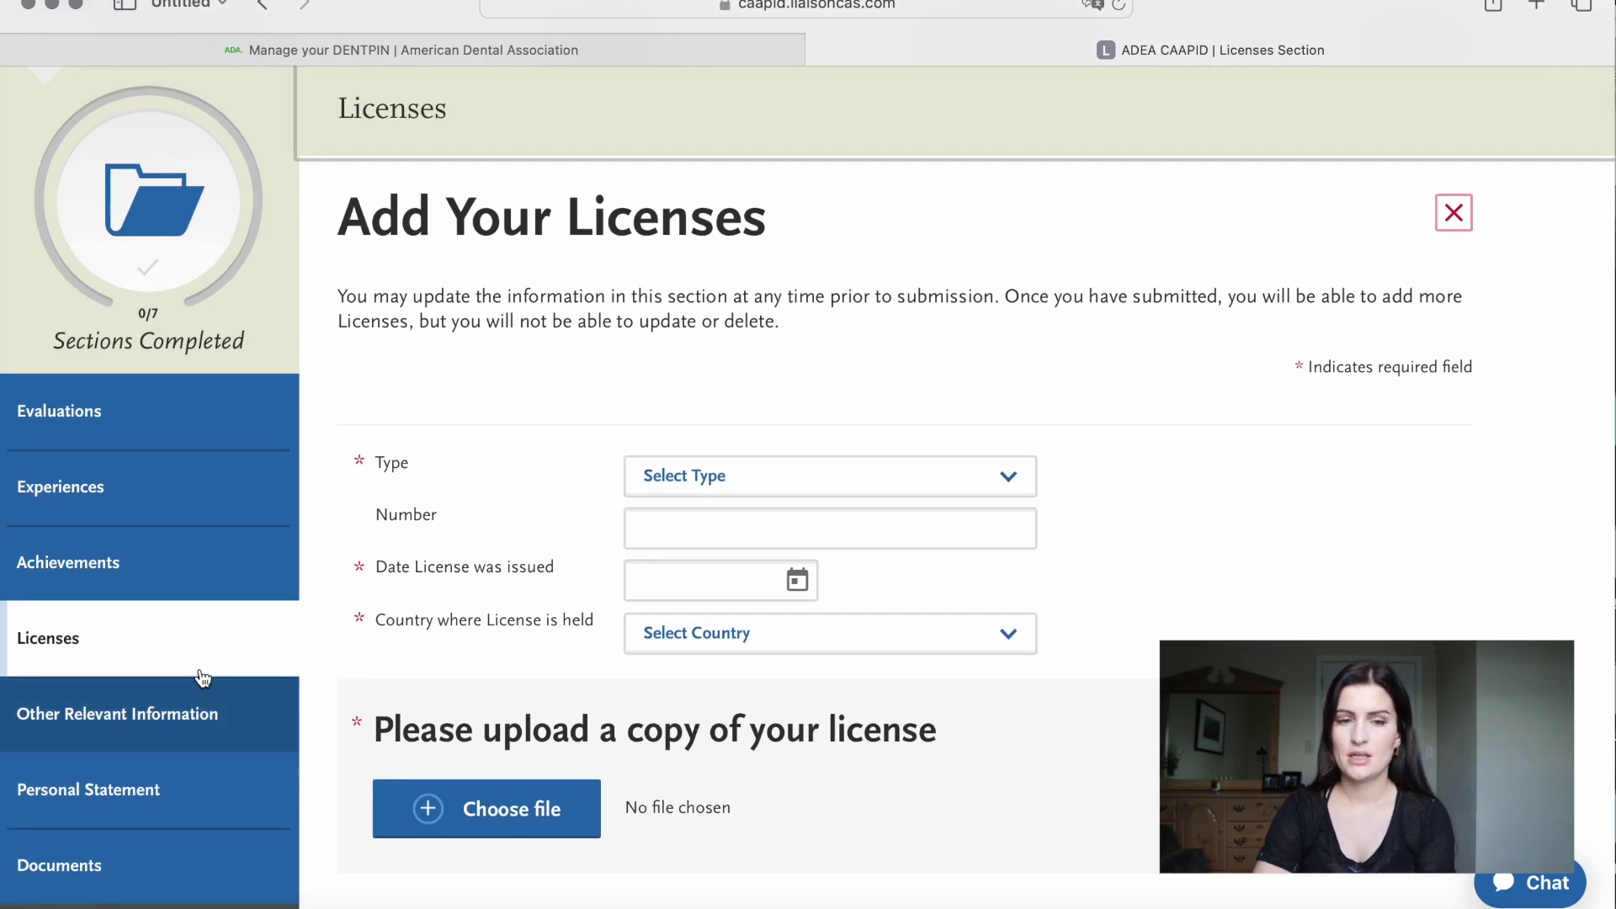
Open Other Relevant Information and read the instructions for describing further experiences or credentials.
{"action": "left_click", "coordinate": [182, 713]}
{"action": "scroll", "coordinate": [182, 709], "scroll_direction": "down", "scroll_amount": 3}
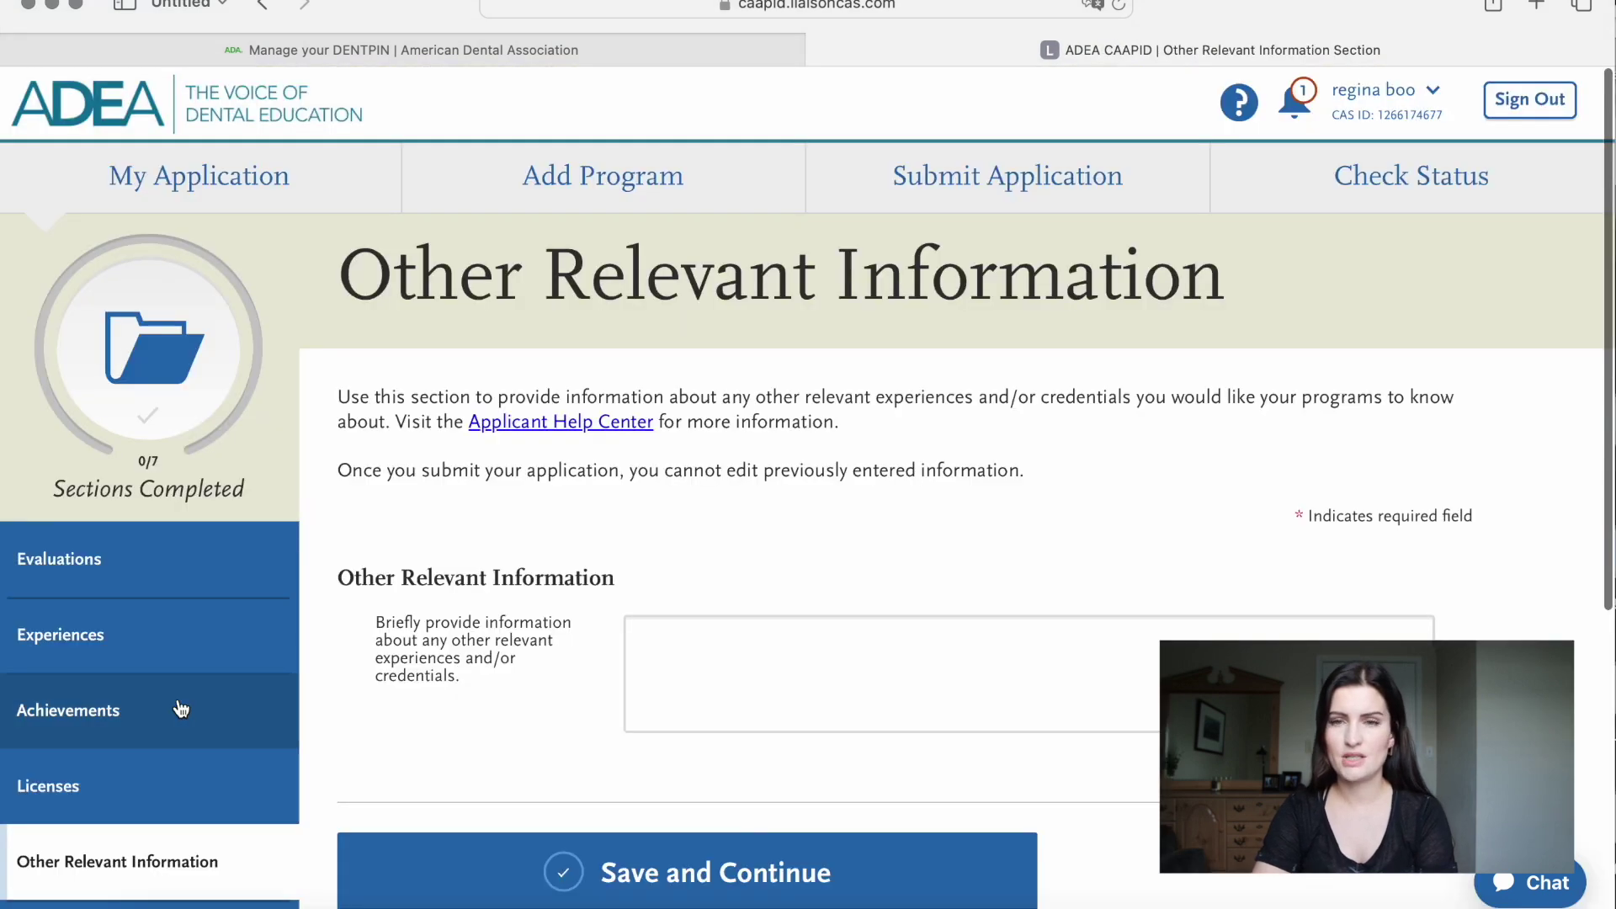
{"action": "scroll", "coordinate": [176, 709], "scroll_direction": "down", "scroll_amount": 3}
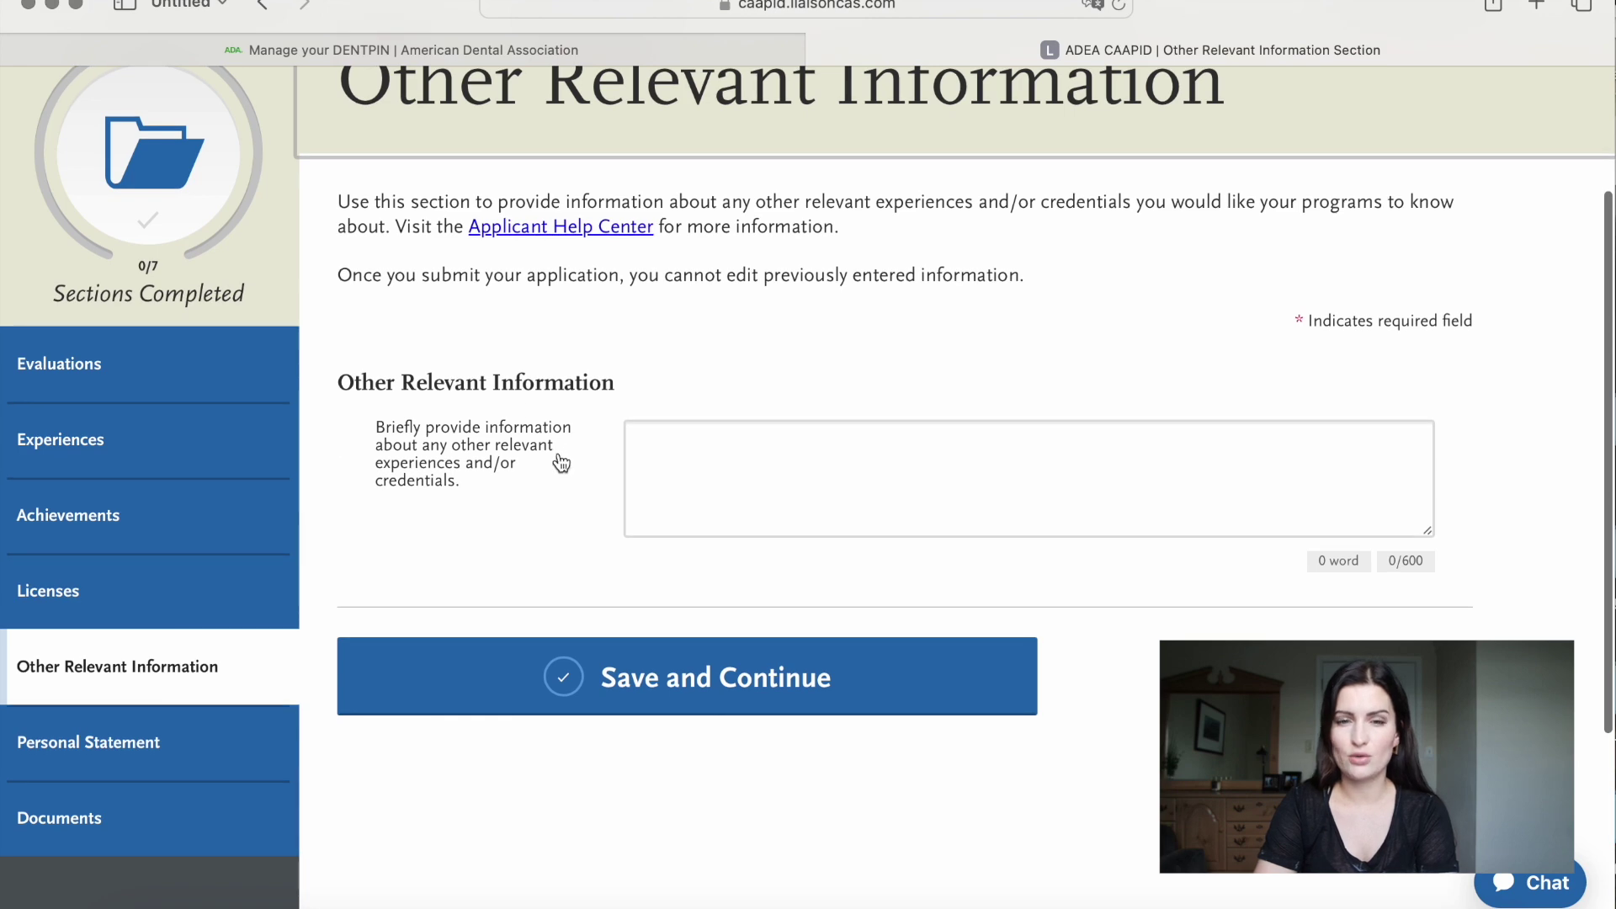
{"action": "left_click", "coordinate": [179, 698]}
{"action": "scroll", "coordinate": [178, 707], "scroll_direction": "down", "scroll_amount": 3}
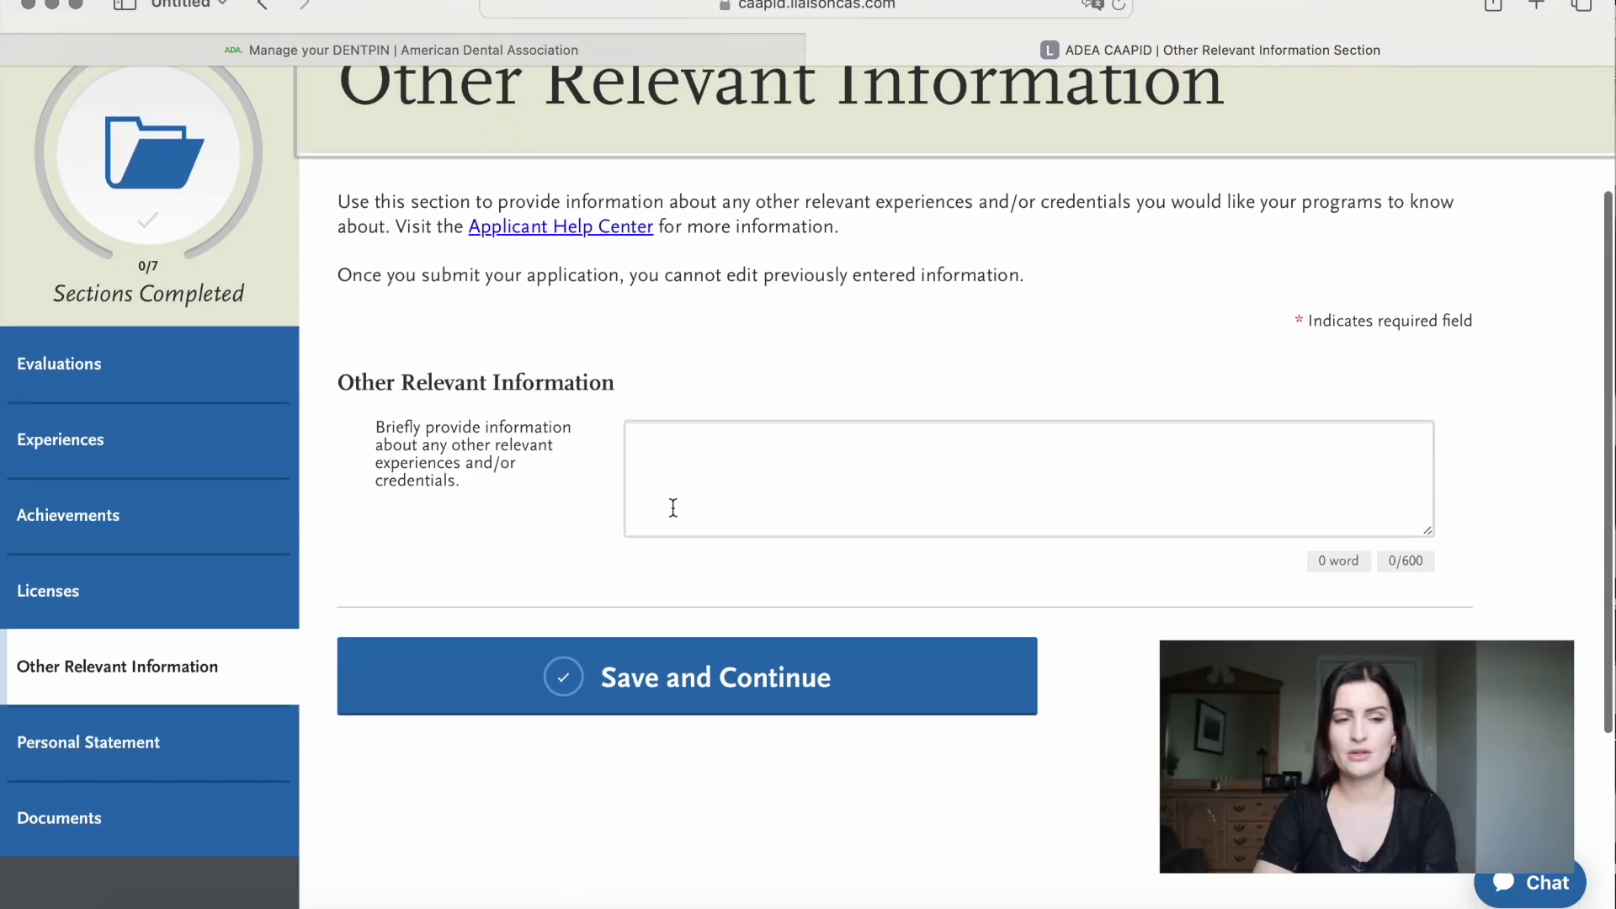
Open Personal Statement, try the statement box with the placeholder text "nnnn", and clear it.
{"action": "left_click", "coordinate": [209, 740]}
{"action": "scroll", "coordinate": [695, 384], "scroll_direction": "down", "scroll_amount": 3}
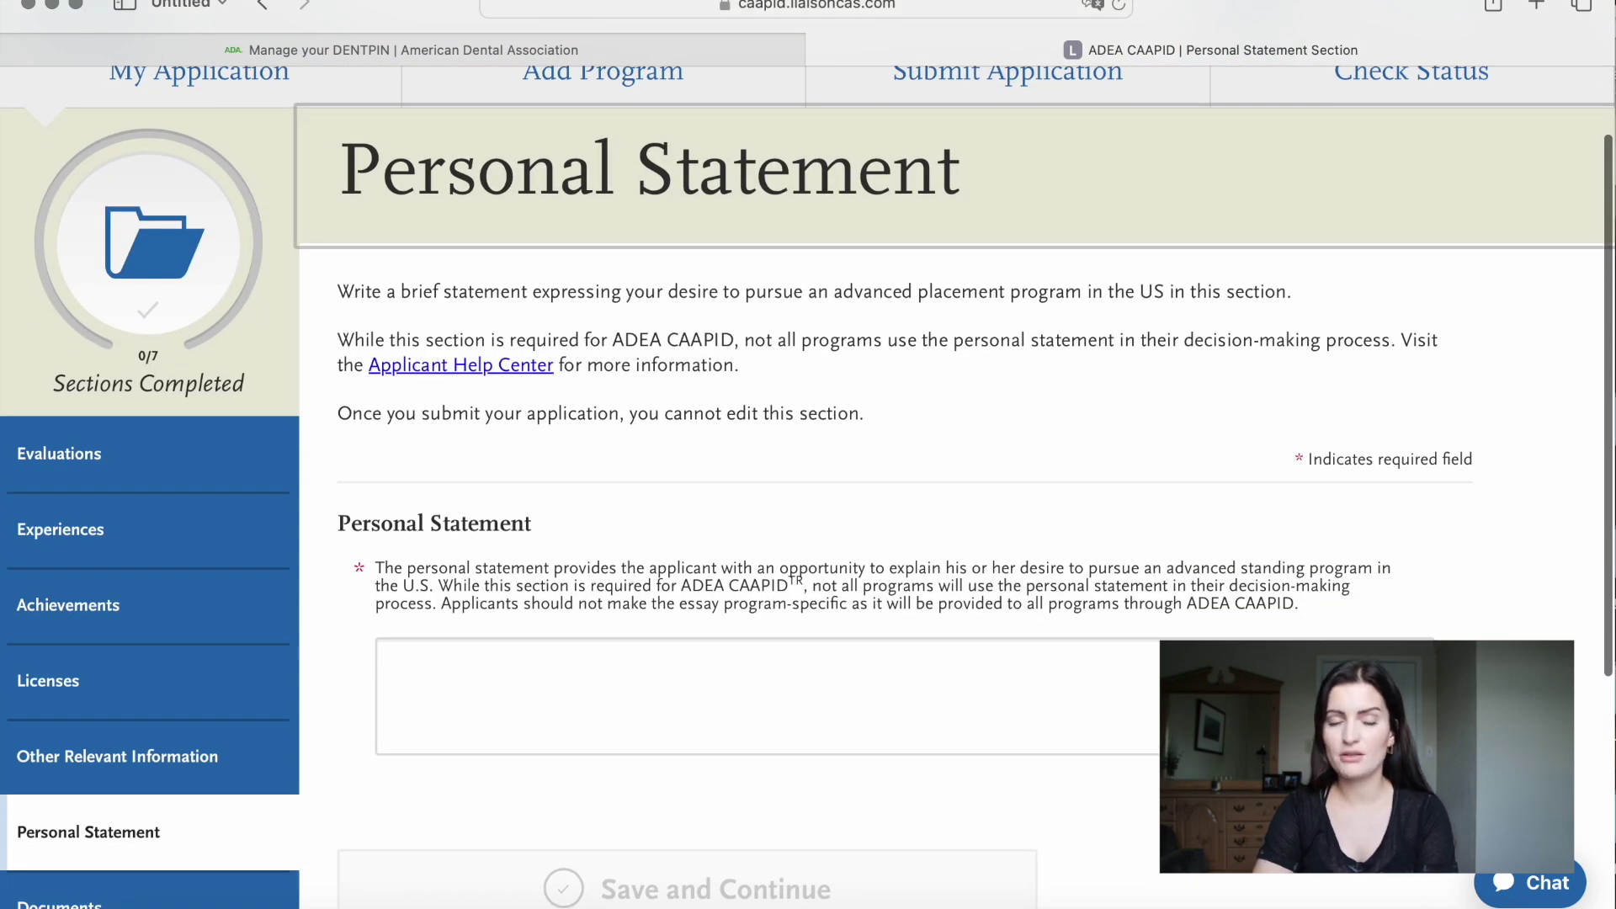
{"action": "left_click", "coordinate": [396, 666]}
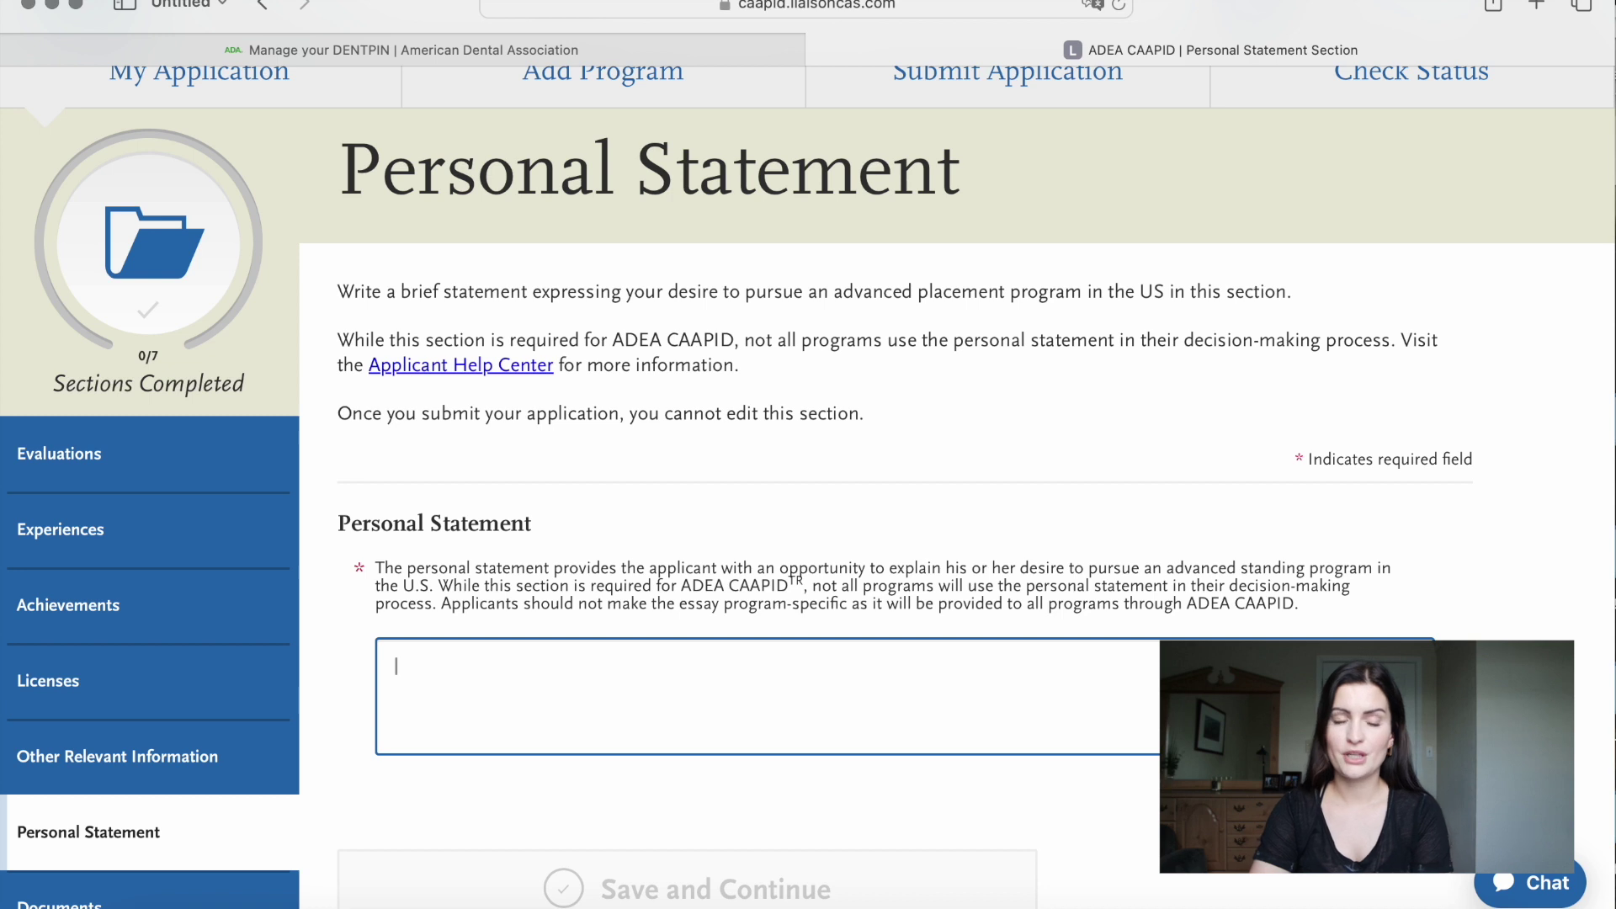
{"action": "type", "text": "nnnn"}
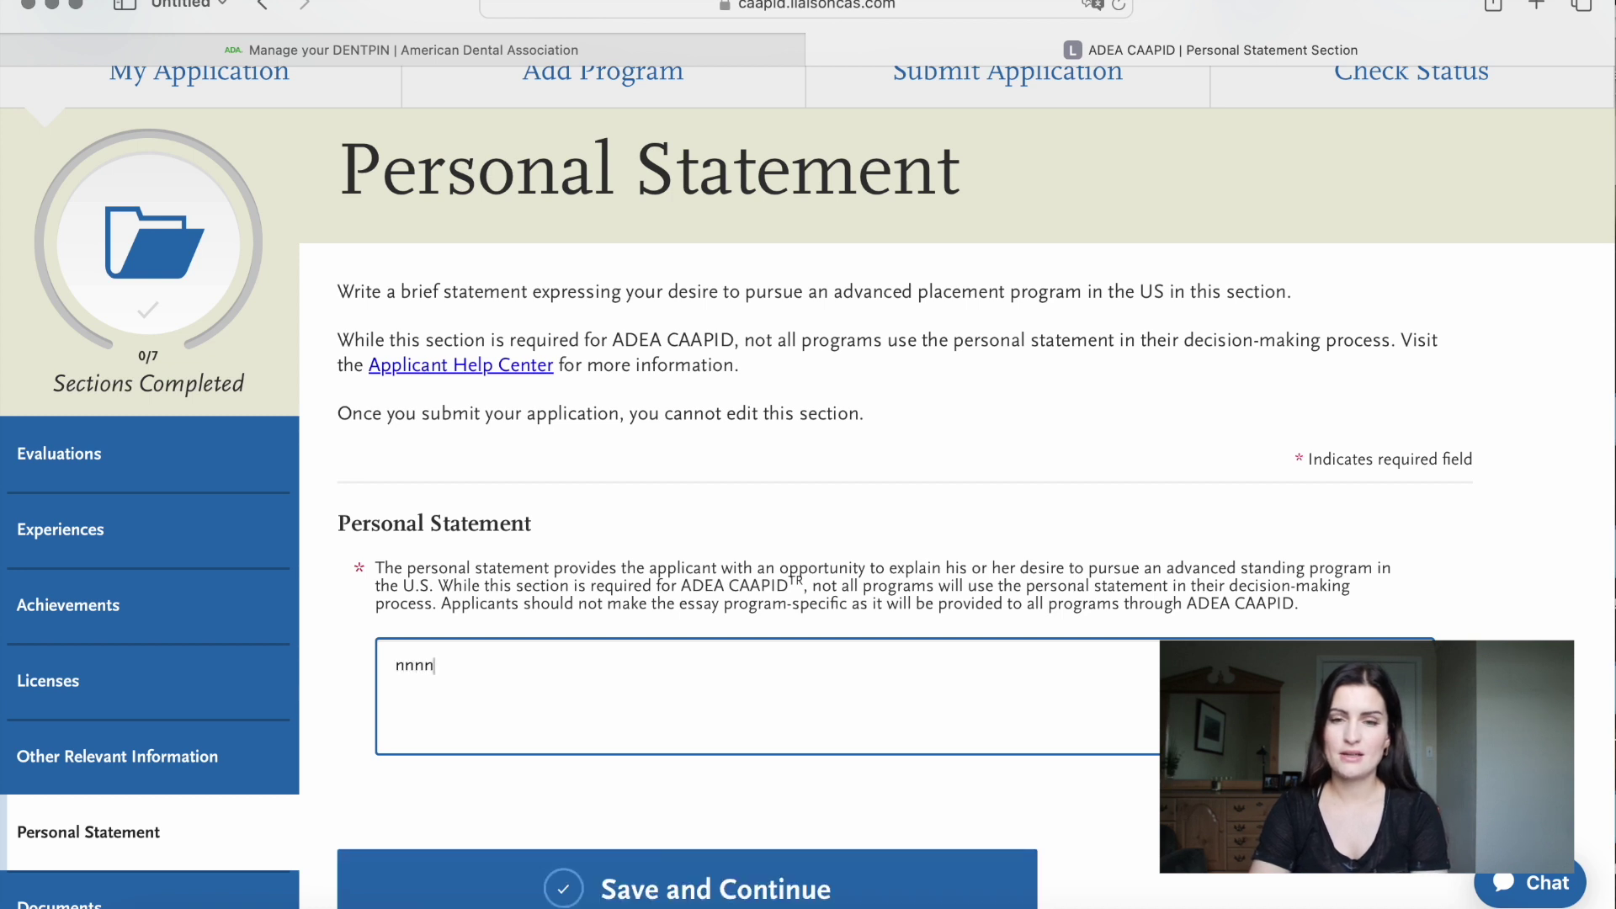
{"action": "key", "text": "BackSpace"}
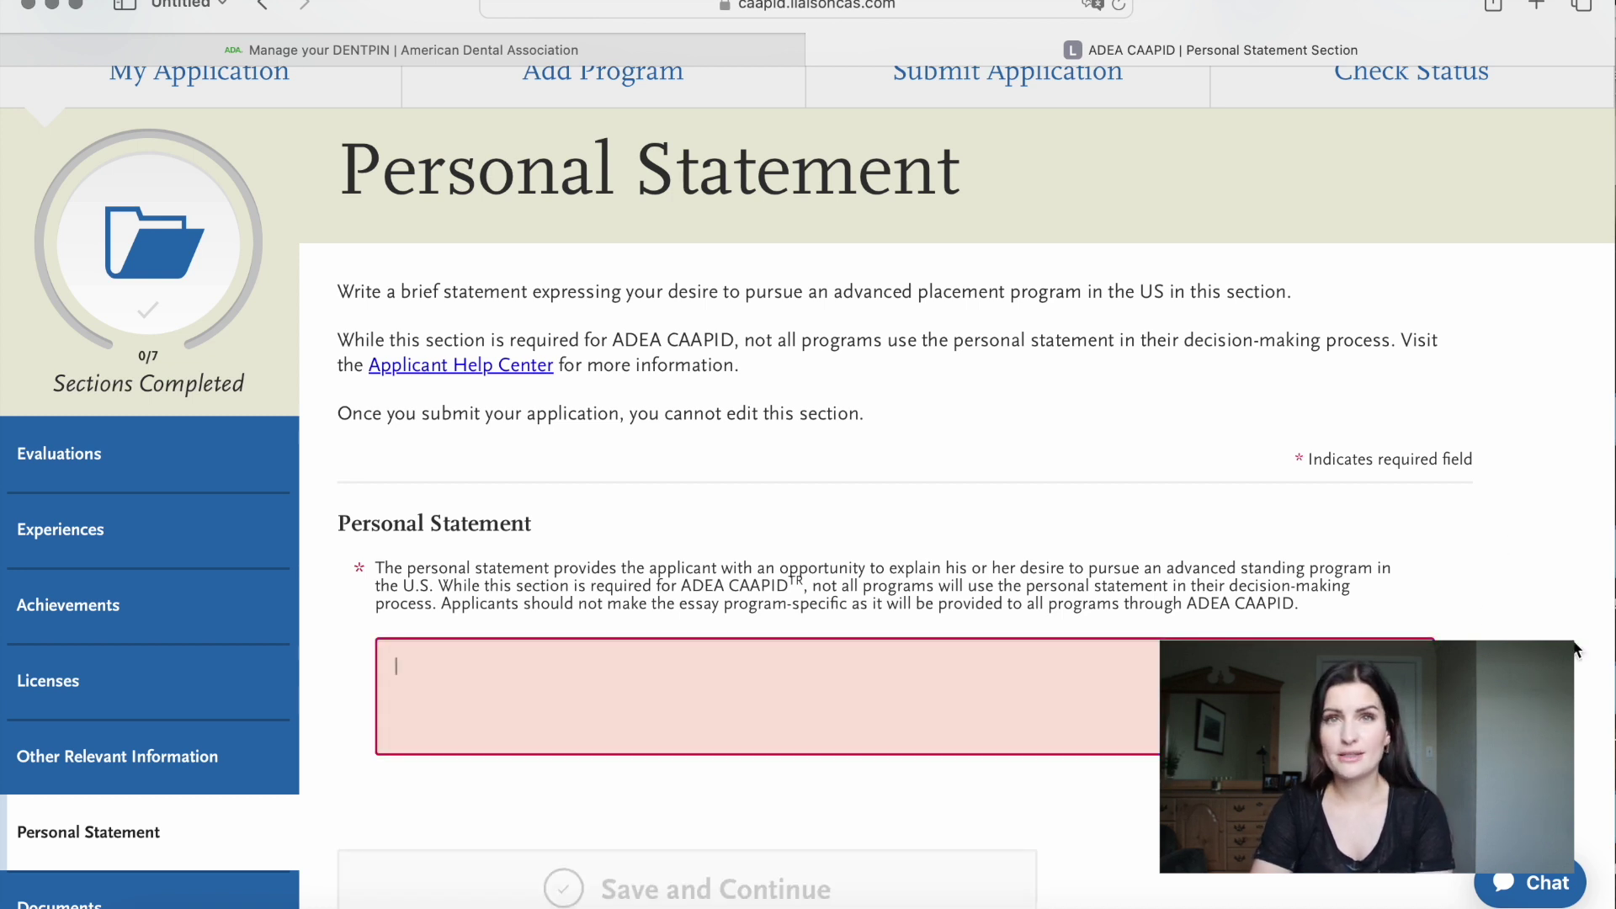
Enter "hi" as sample text in the personal statement box and check the word and character counters beneath it.
{"action": "scroll", "coordinate": [1446, 563], "scroll_direction": "down", "scroll_amount": 3}
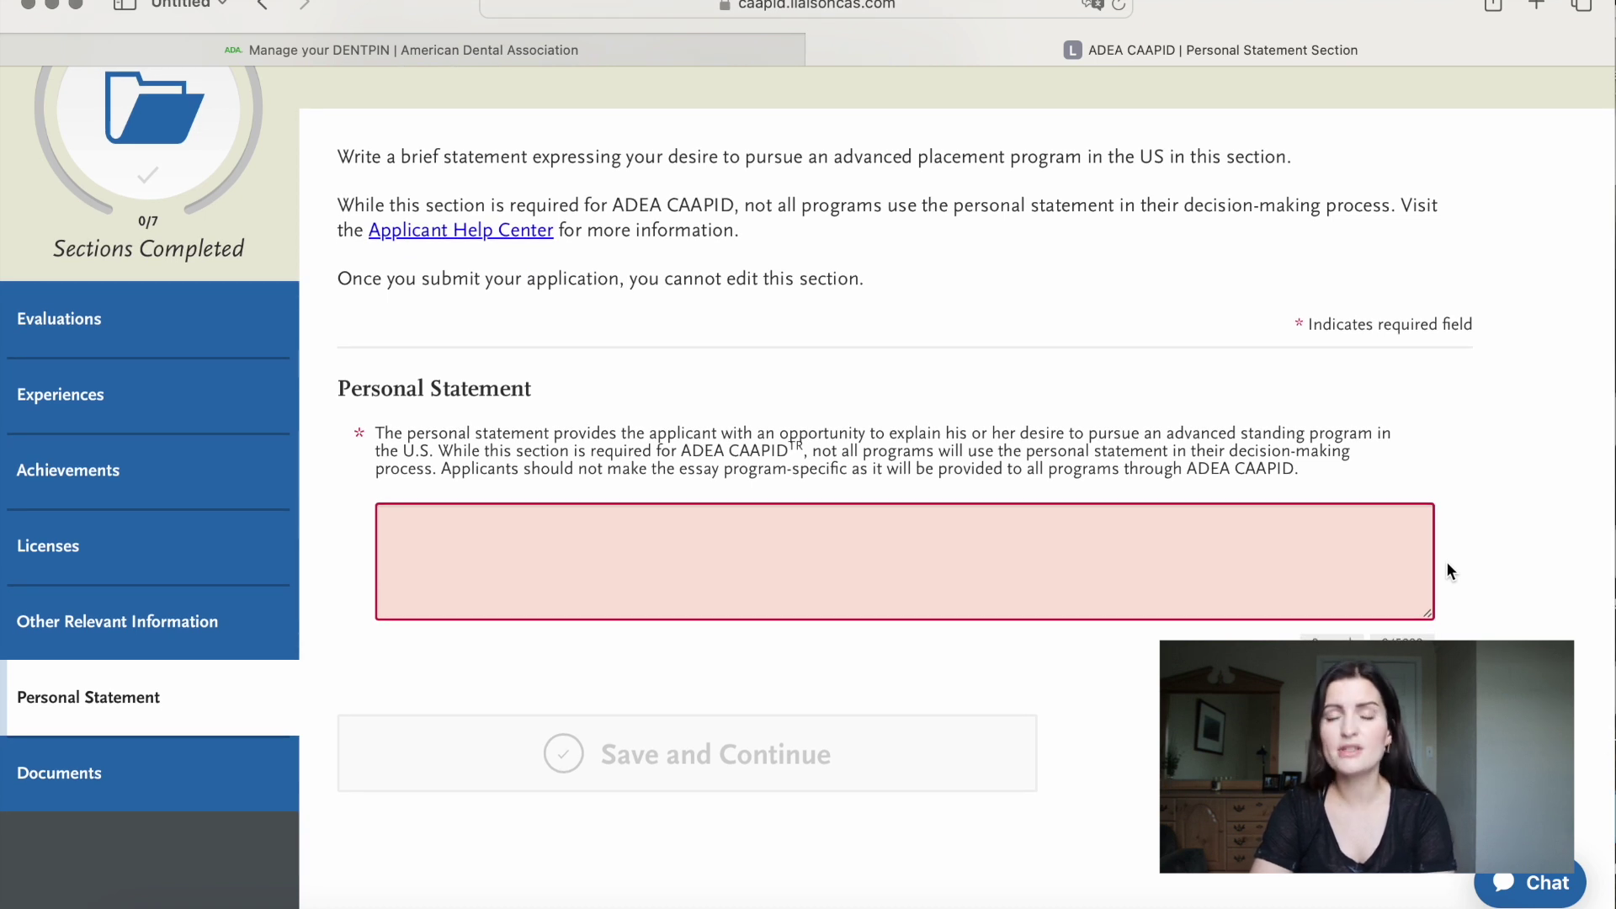
{"action": "left_click", "coordinate": [1296, 521]}
{"action": "type", "text": "hi"}
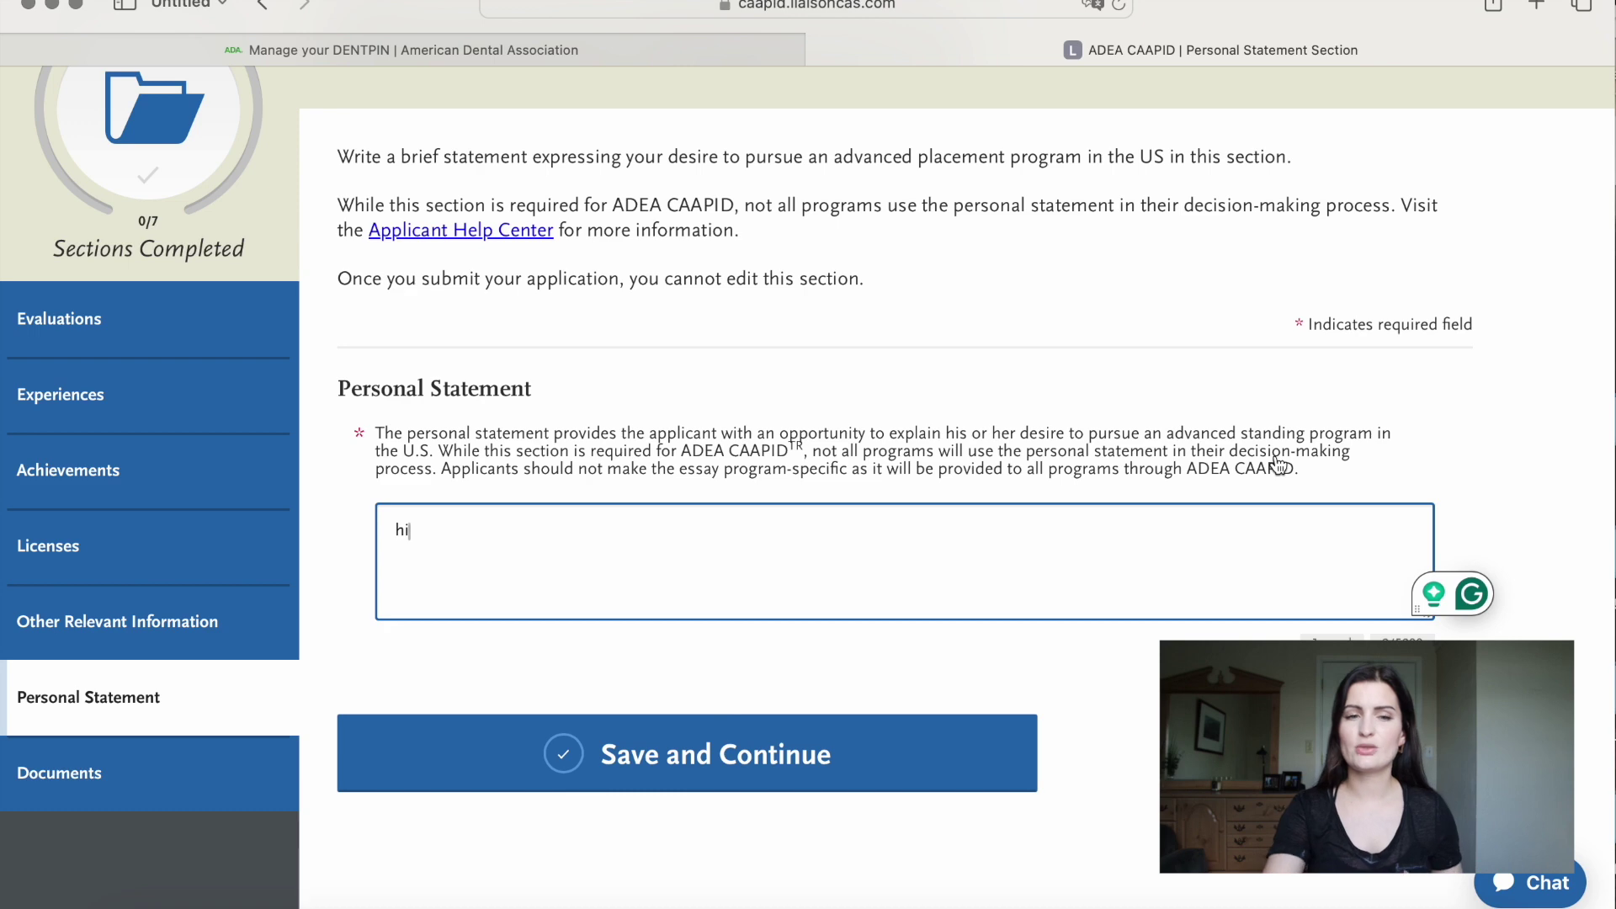
{"action": "scroll", "coordinate": [1262, 505], "scroll_direction": "down", "scroll_amount": 1}
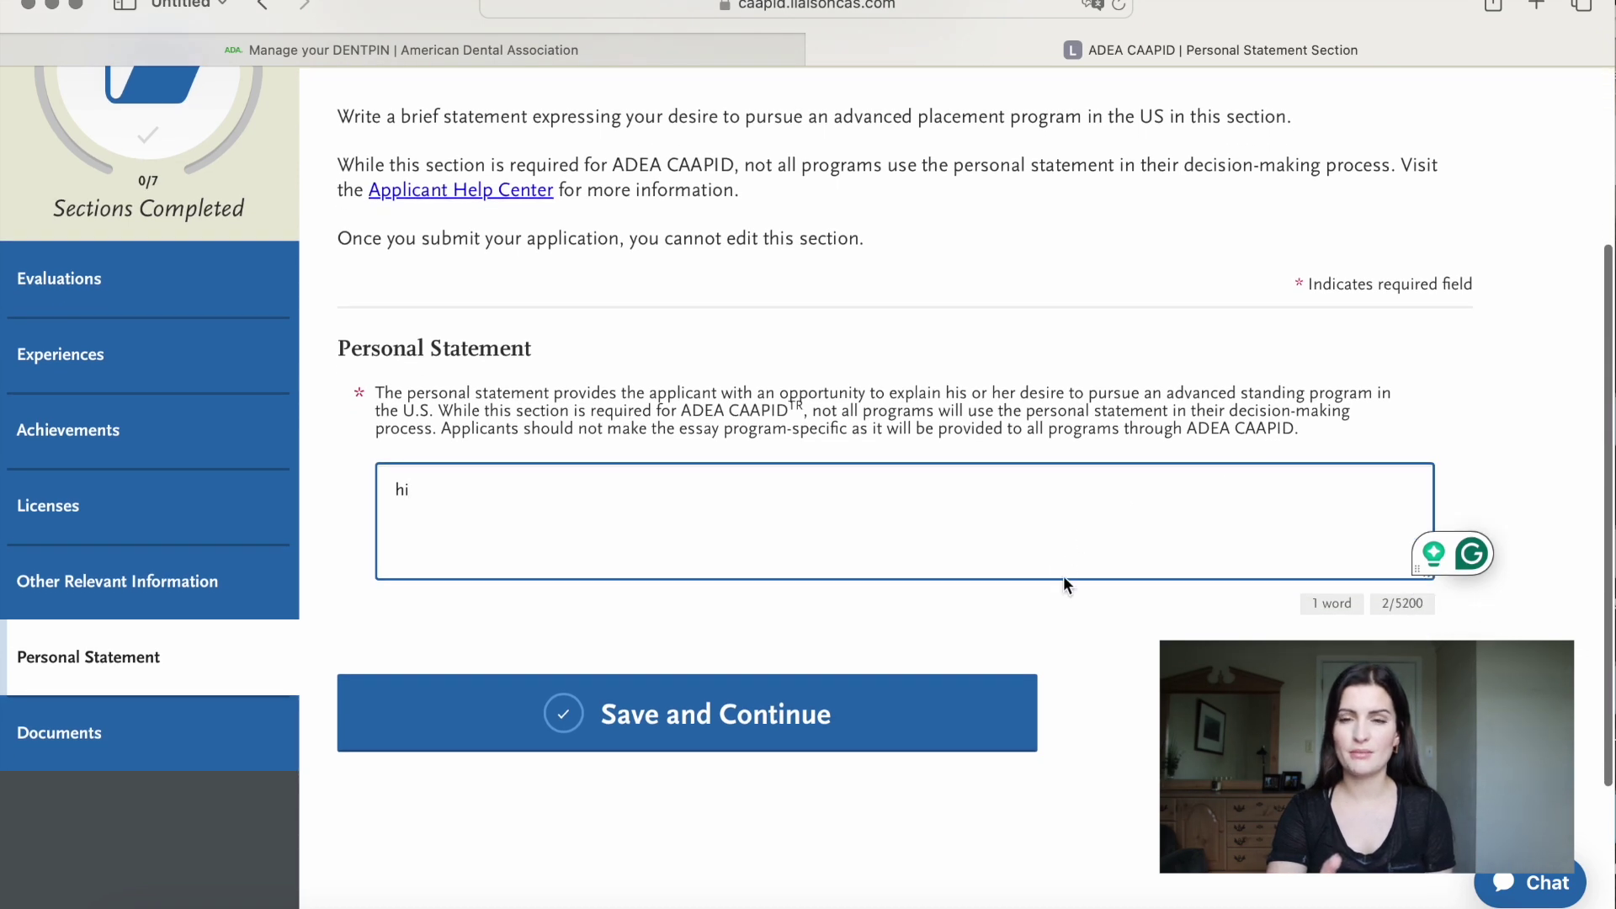
{"action": "scroll", "coordinate": [1043, 527], "scroll_direction": "up", "scroll_amount": 2}
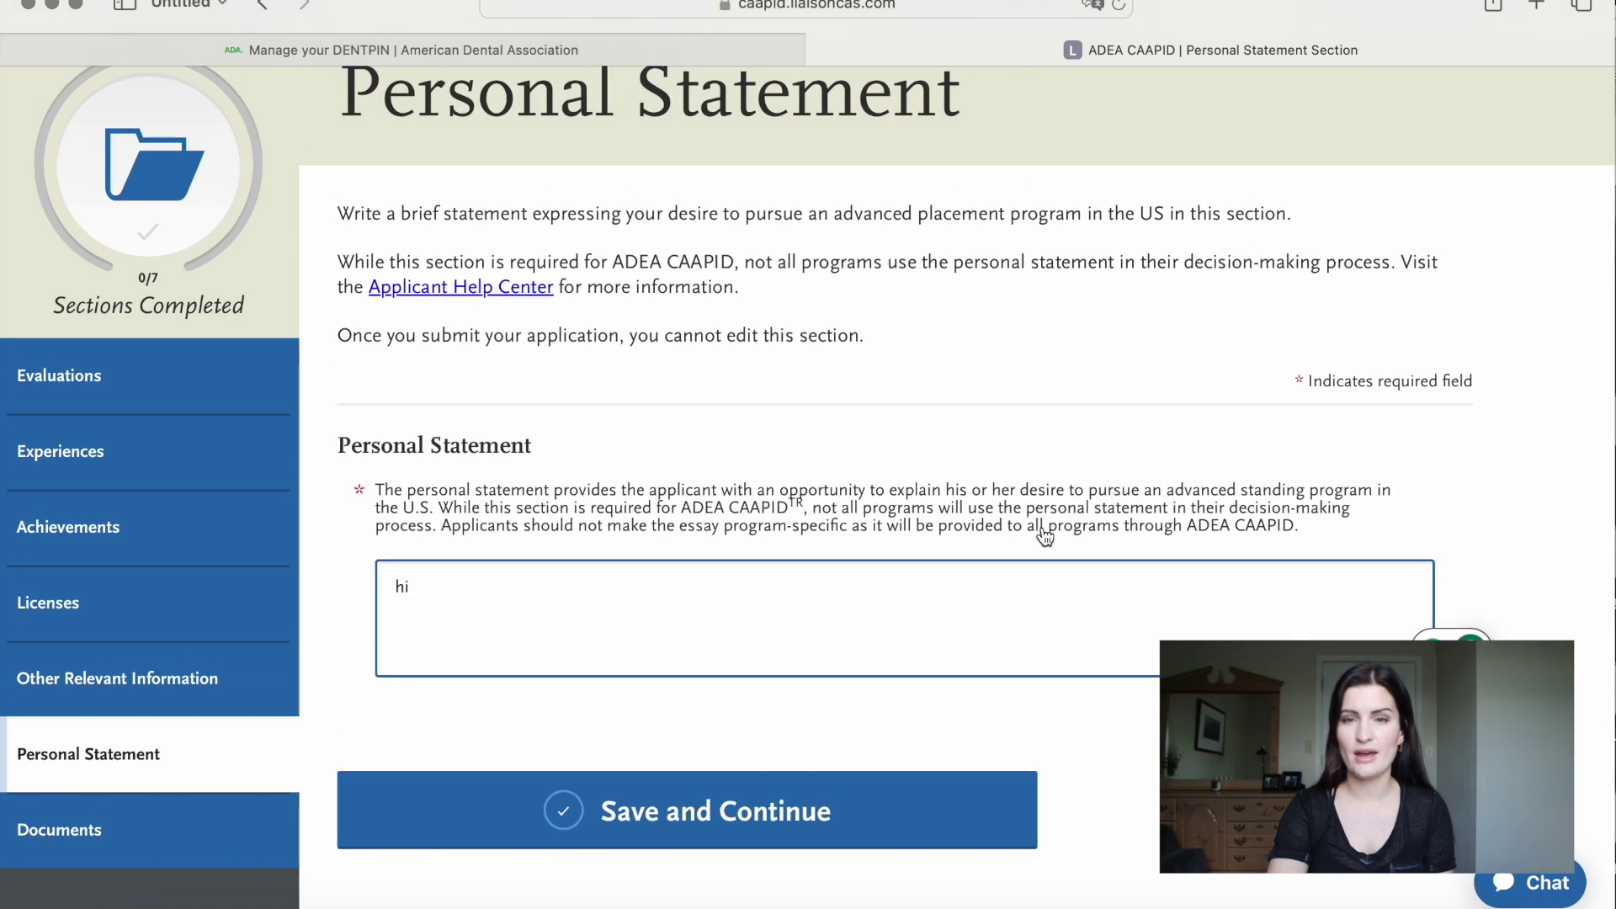
{"action": "scroll", "coordinate": [1178, 505], "scroll_direction": "down", "scroll_amount": 2}
{"action": "scroll", "coordinate": [1278, 464], "scroll_direction": "down", "scroll_amount": 1}
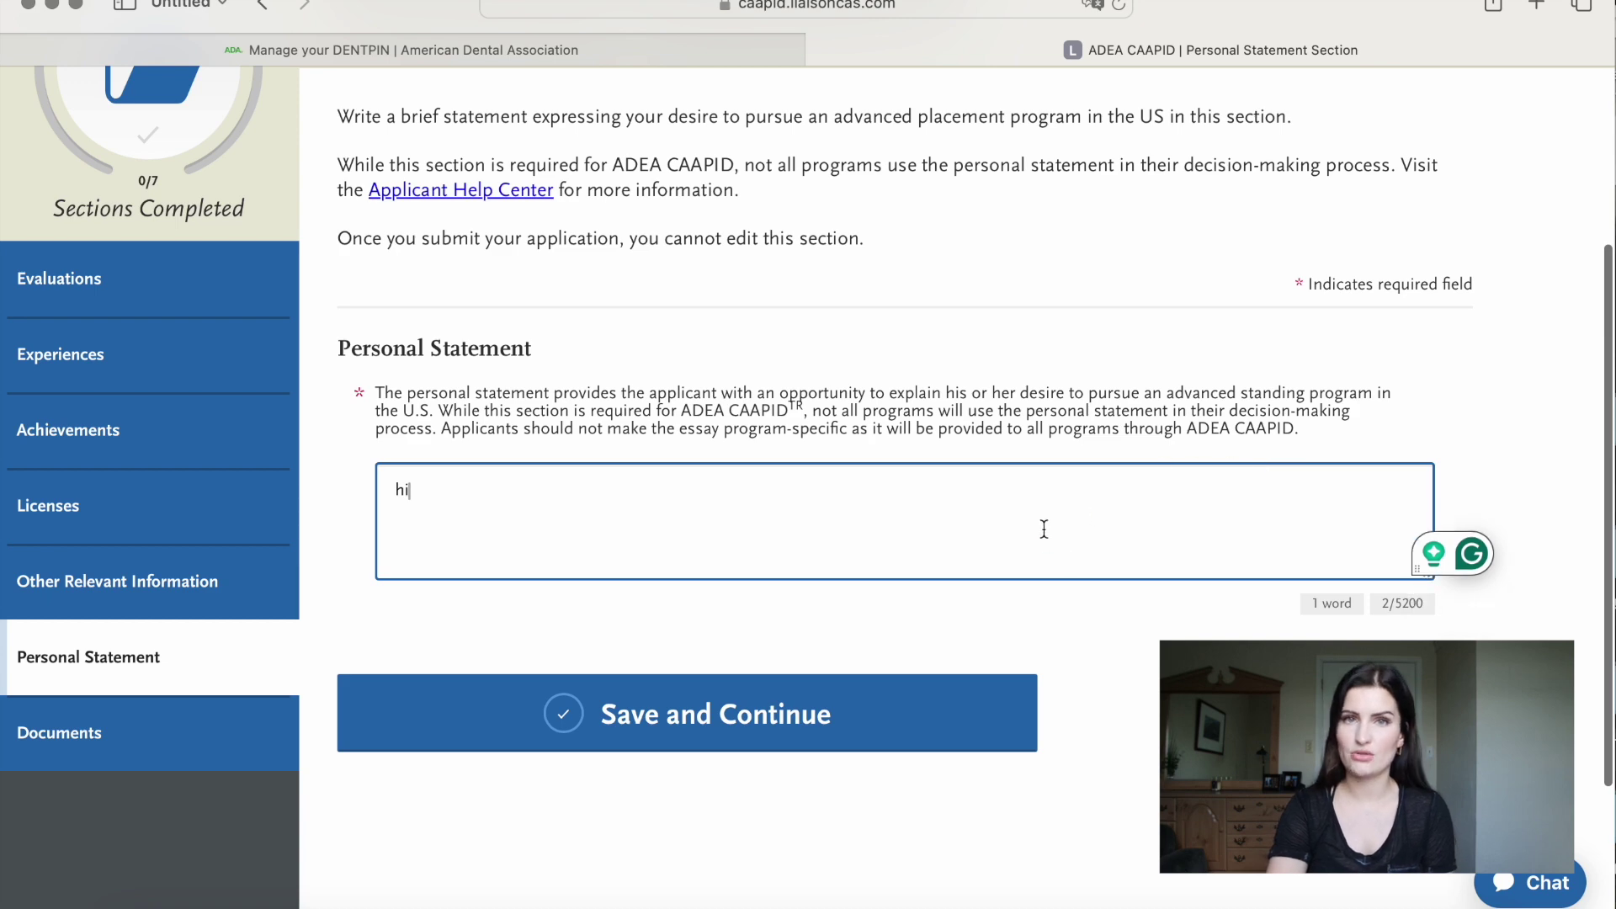
{"action": "scroll", "coordinate": [1042, 527], "scroll_direction": "up", "scroll_amount": 2}
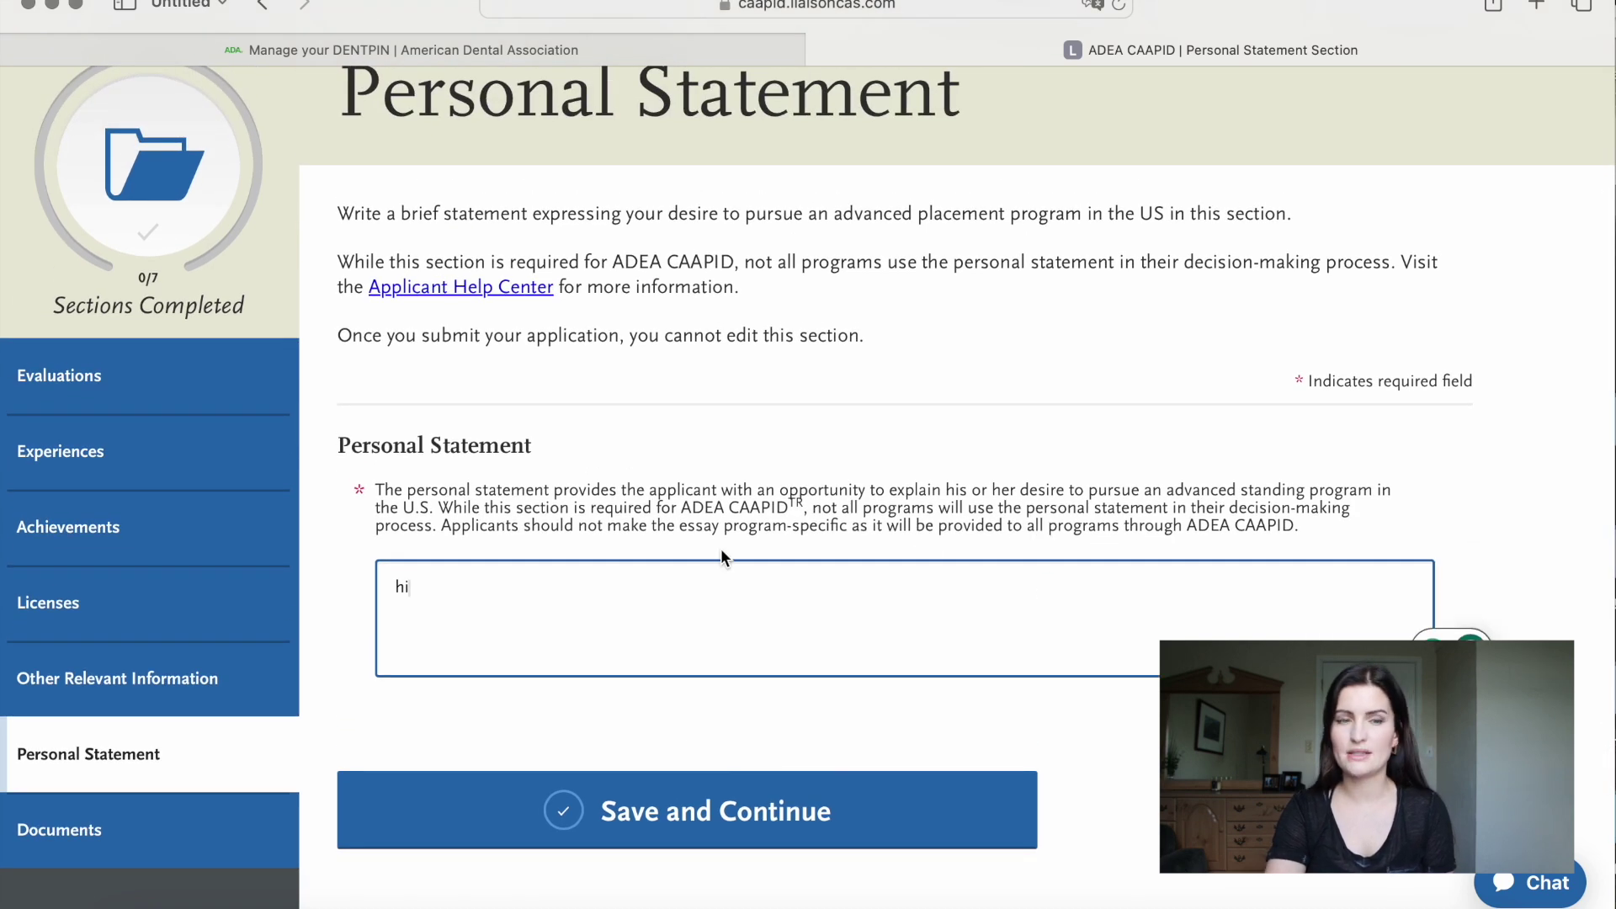
Open Documents and review the upload tips and the Dental Degree Diploma upload slots.
{"action": "left_click", "coordinate": [133, 812]}
{"action": "scroll", "coordinate": [133, 812], "scroll_direction": "down", "scroll_amount": 3}
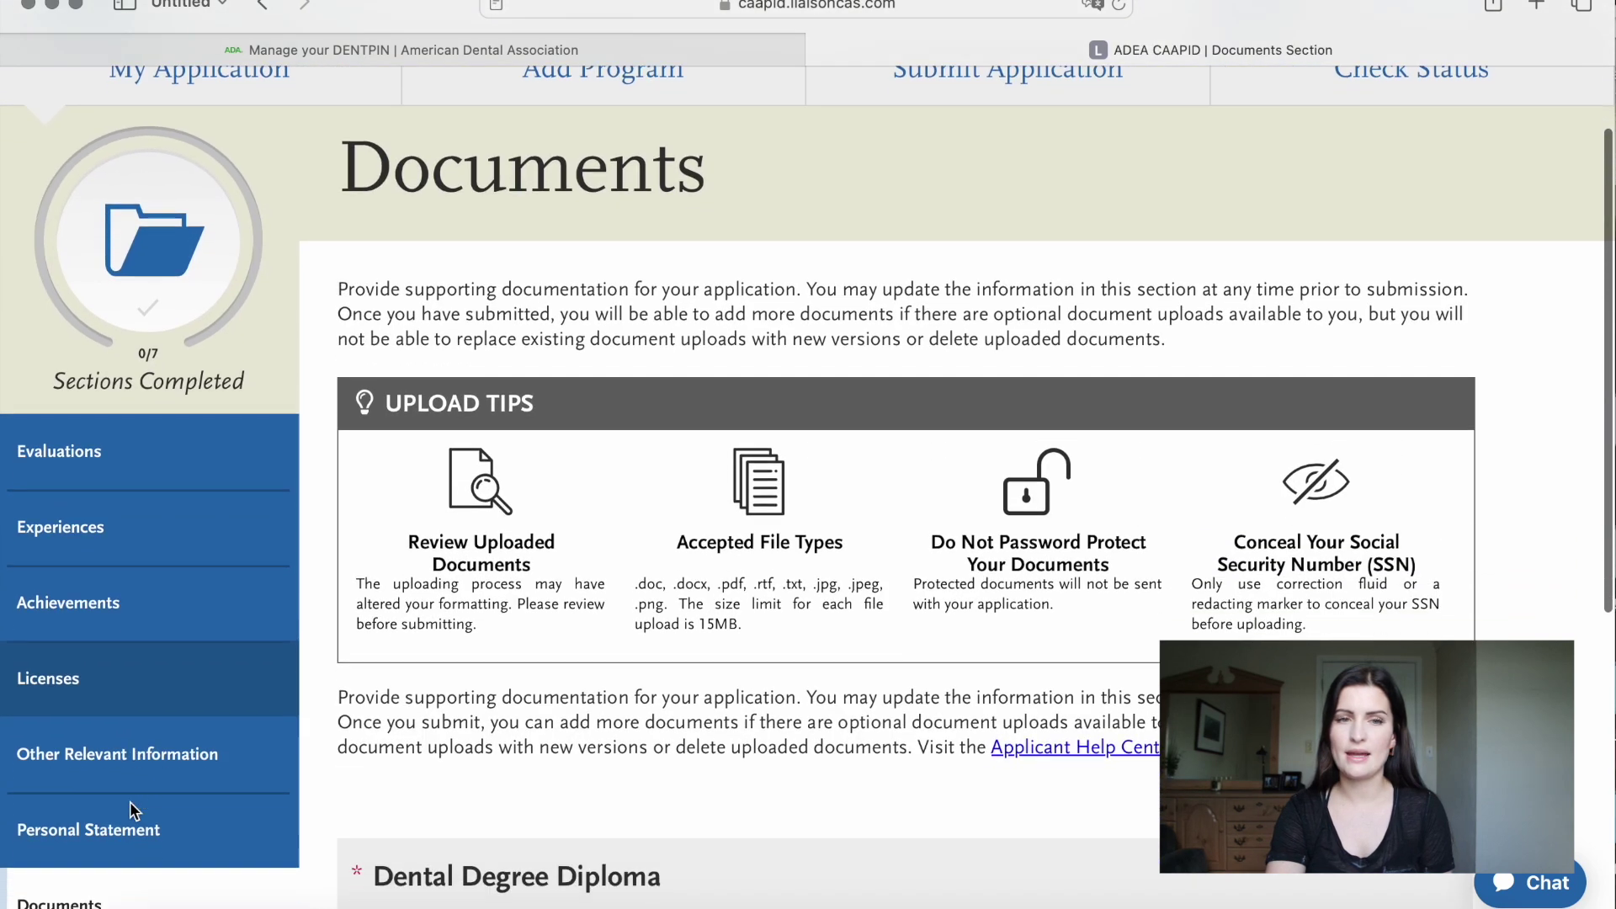
{"action": "scroll", "coordinate": [130, 801], "scroll_direction": "down", "scroll_amount": 2}
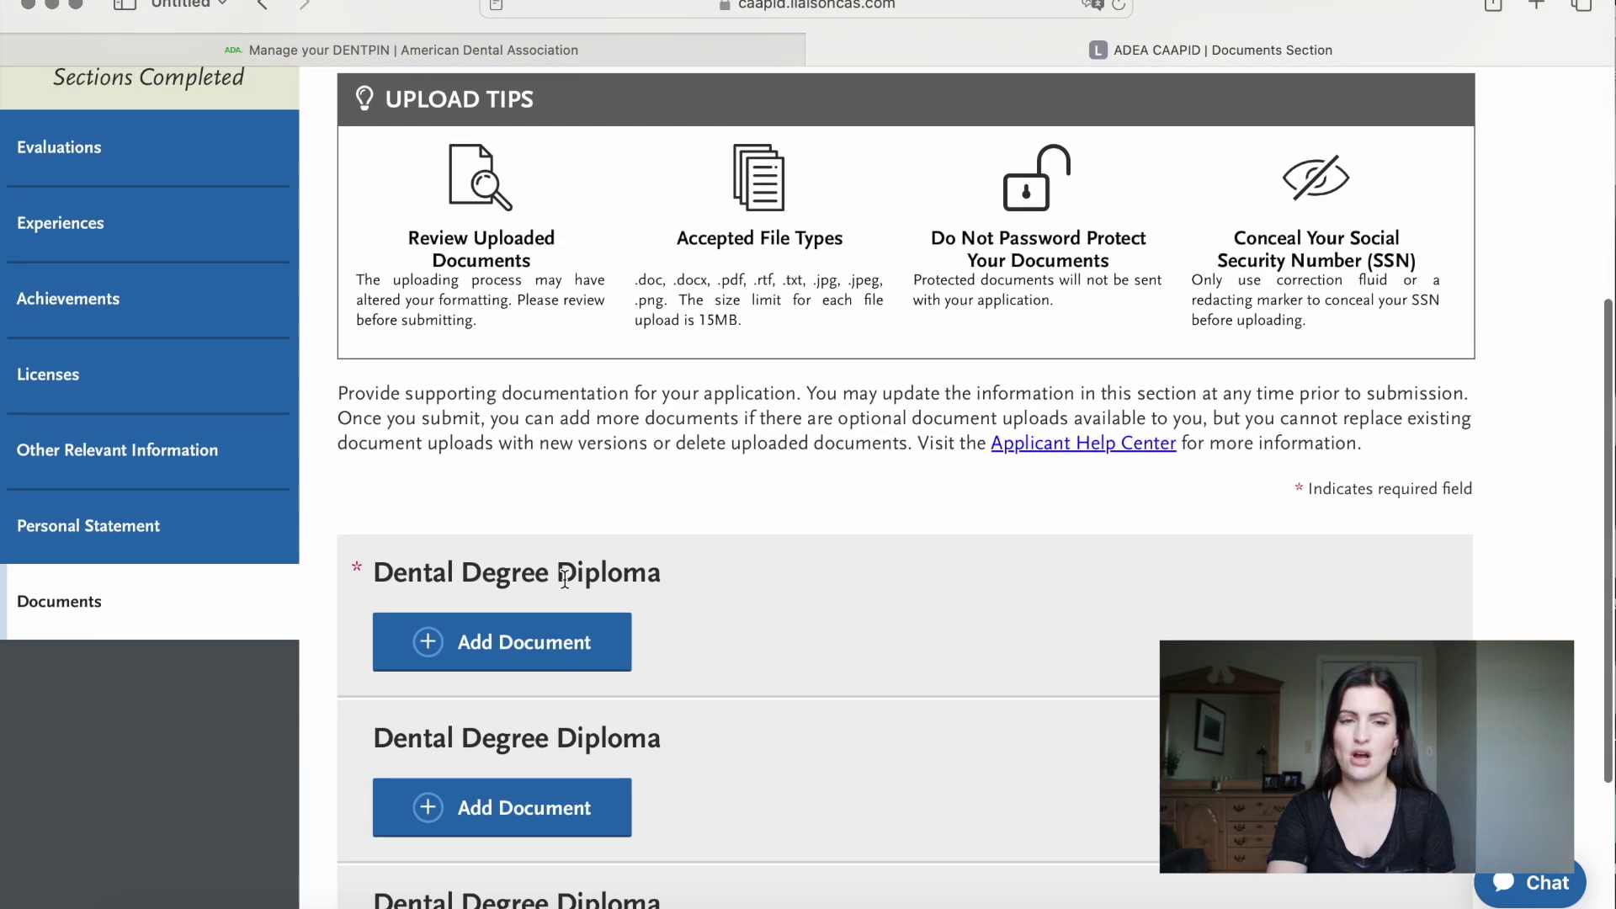
{"action": "scroll", "coordinate": [565, 579], "scroll_direction": "down", "scroll_amount": 1}
{"action": "scroll", "coordinate": [565, 579], "scroll_direction": "down", "scroll_amount": 2}
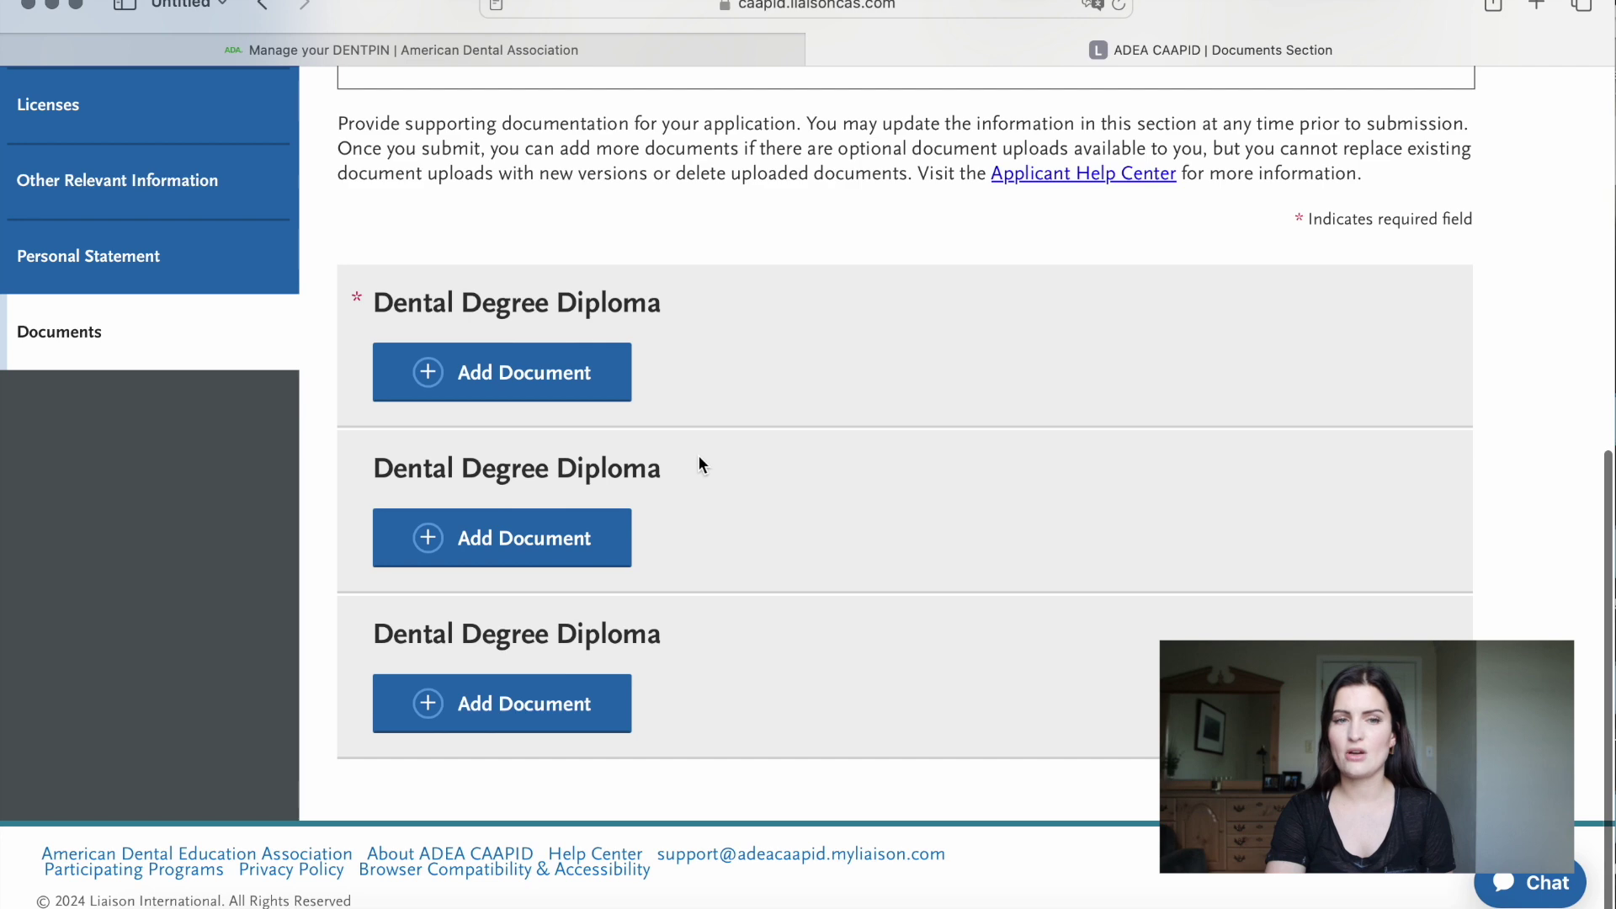
{"action": "scroll", "coordinate": [699, 455], "scroll_direction": "up", "scroll_amount": 10}
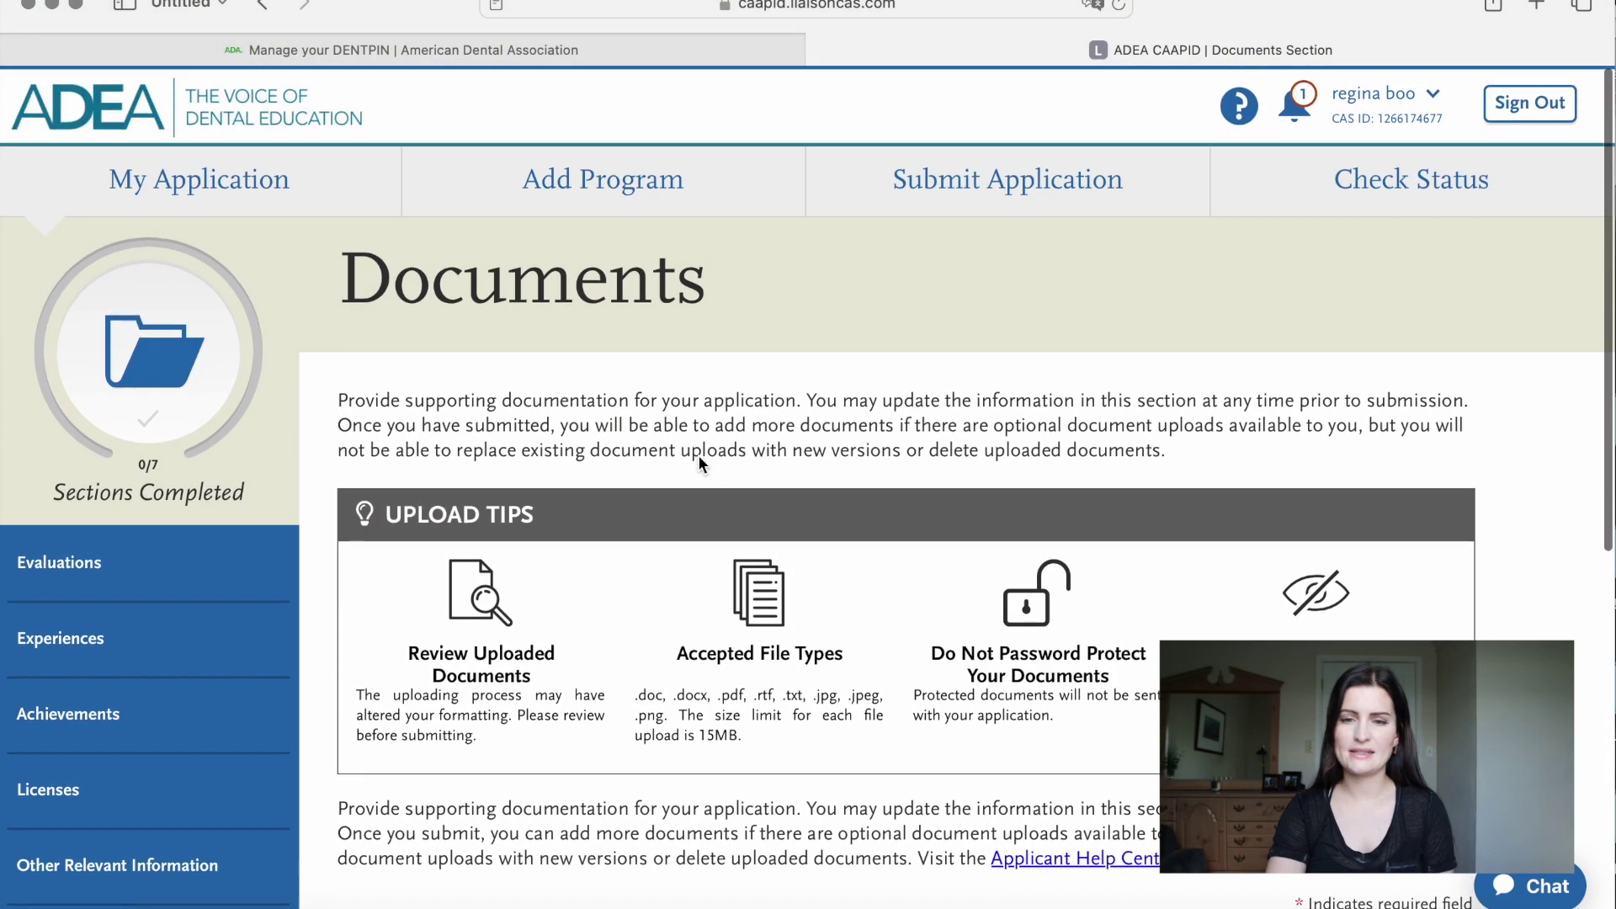
Return to the application dashboard and open the list of available programs from Program Materials.
{"action": "left_click", "coordinate": [299, 167]}
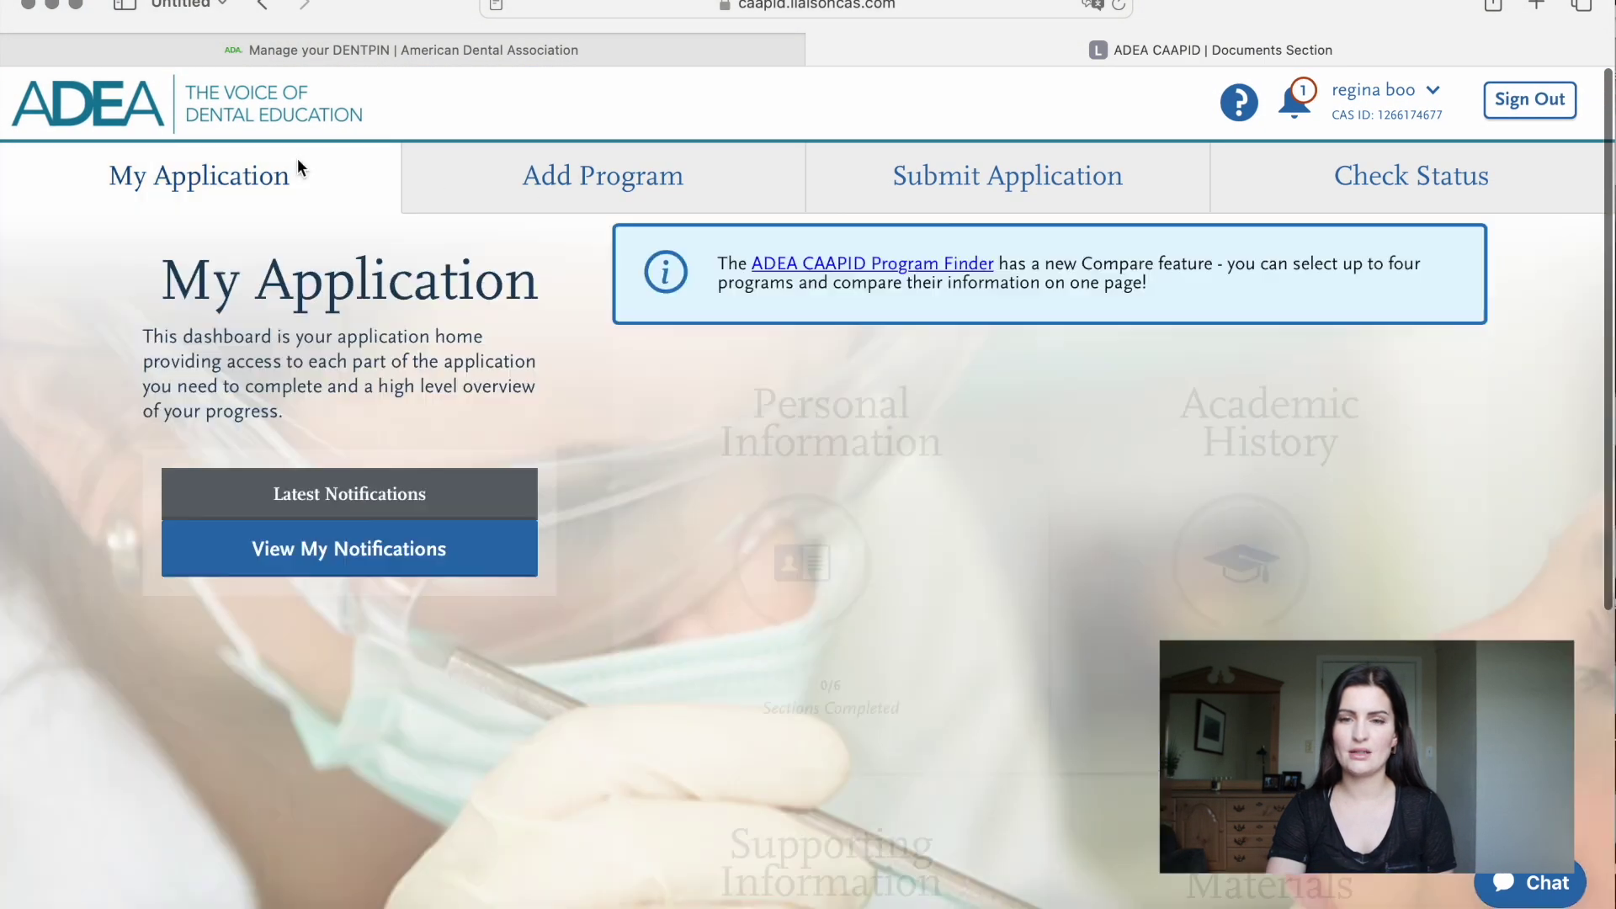
{"action": "scroll", "coordinate": [744, 484], "scroll_direction": "down", "scroll_amount": 8}
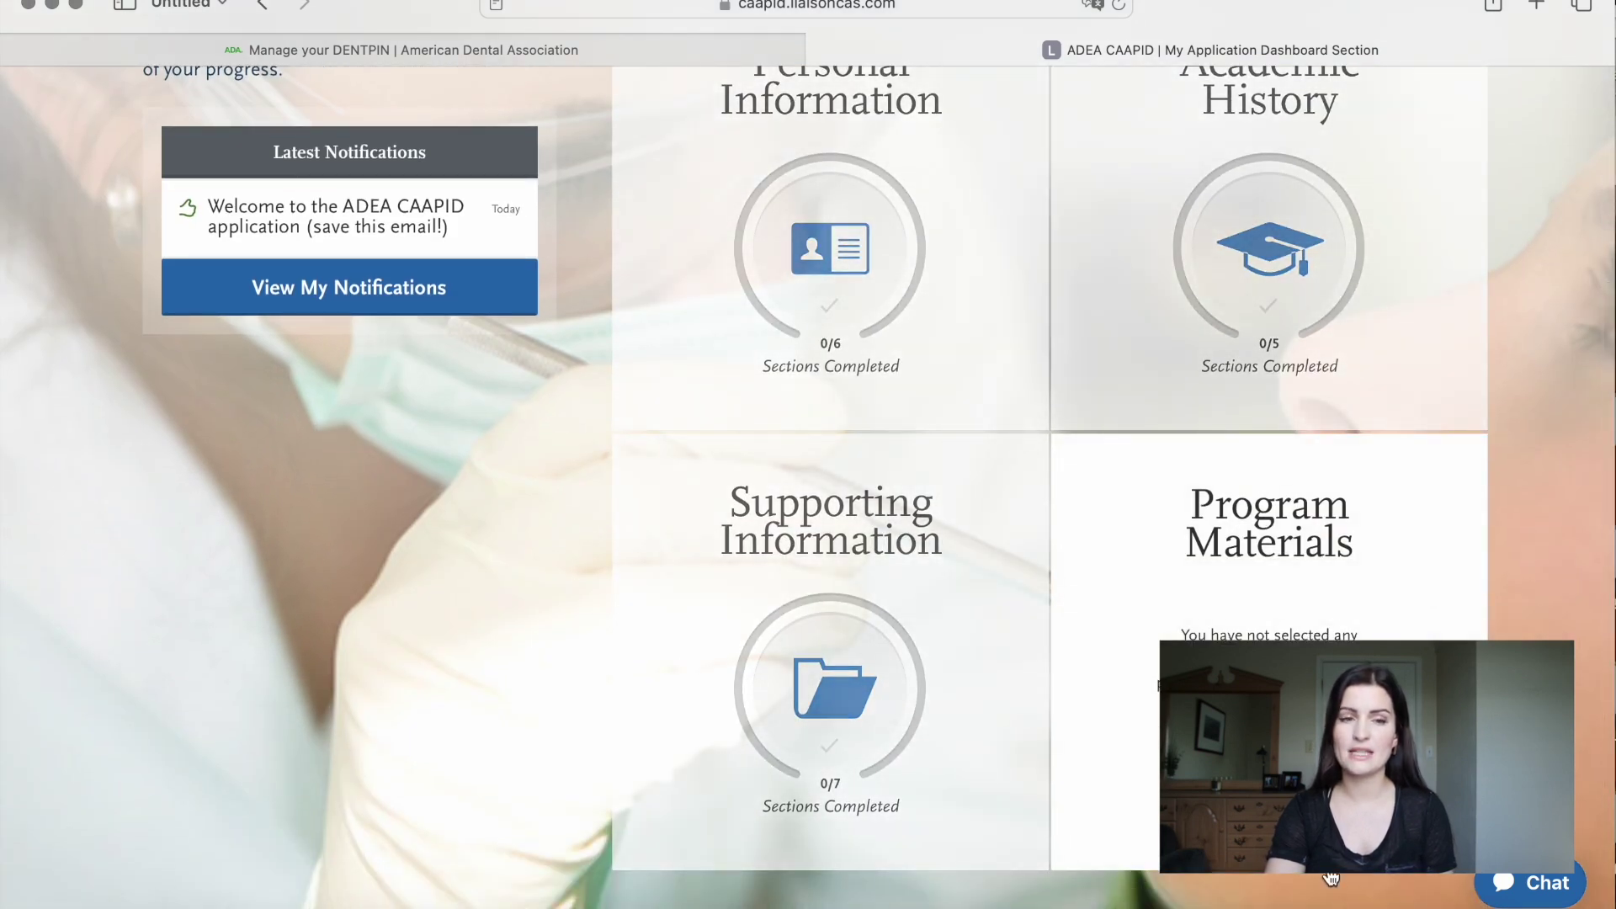
{"action": "left_click", "coordinate": [1320, 619]}
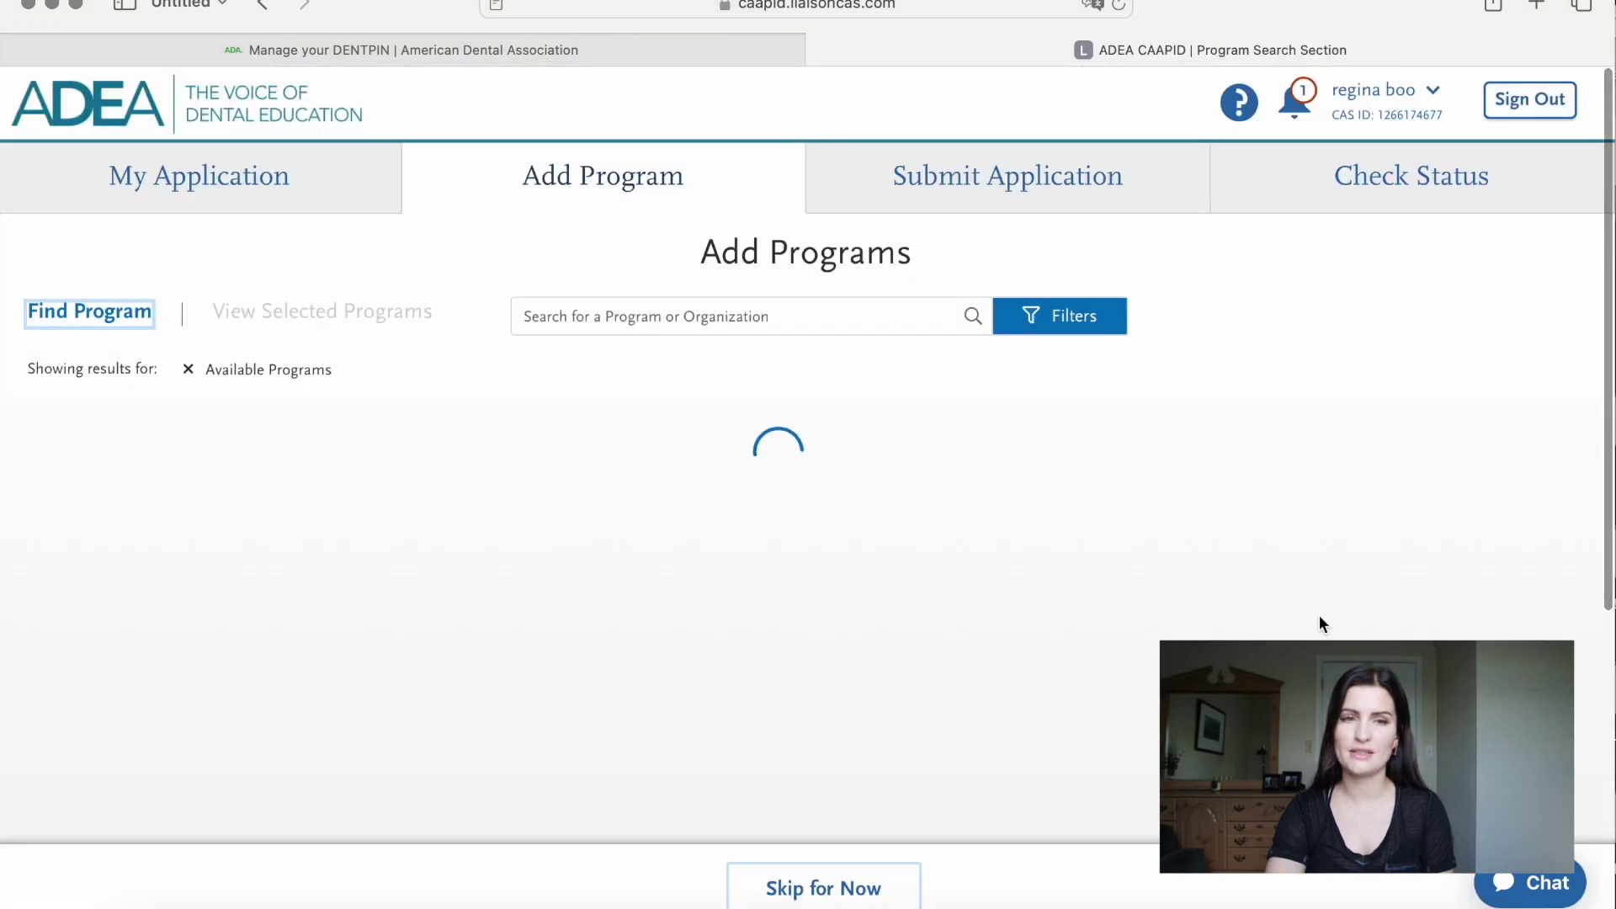
{"action": "scroll", "coordinate": [901, 681], "scroll_direction": "down", "scroll_amount": 3}
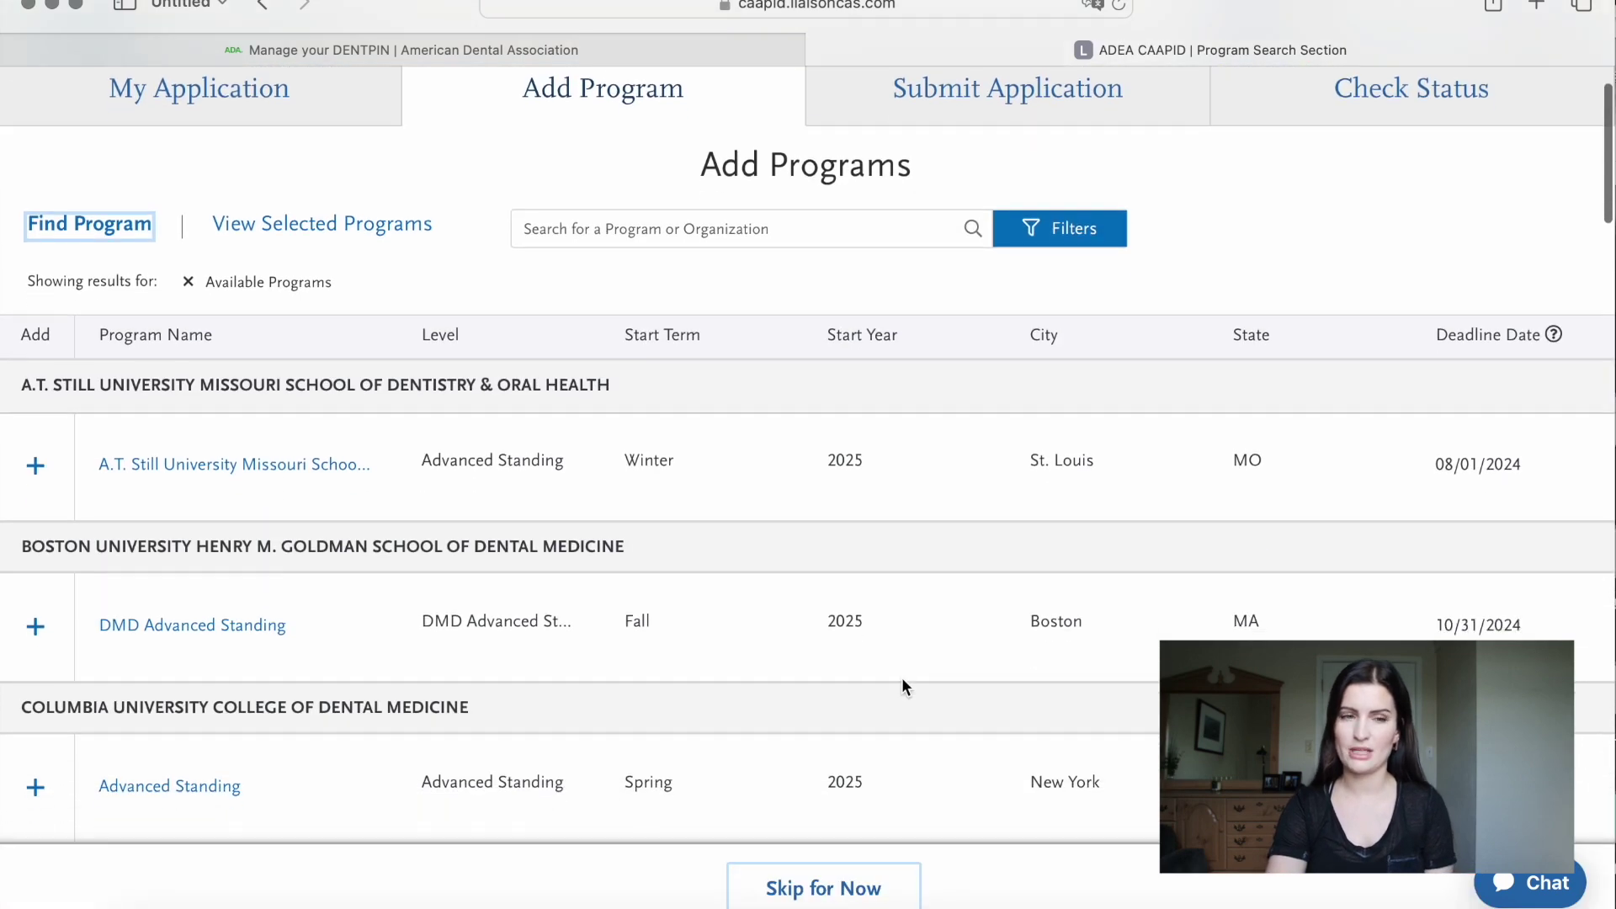
{"action": "scroll", "coordinate": [901, 677], "scroll_direction": "up", "scroll_amount": 3}
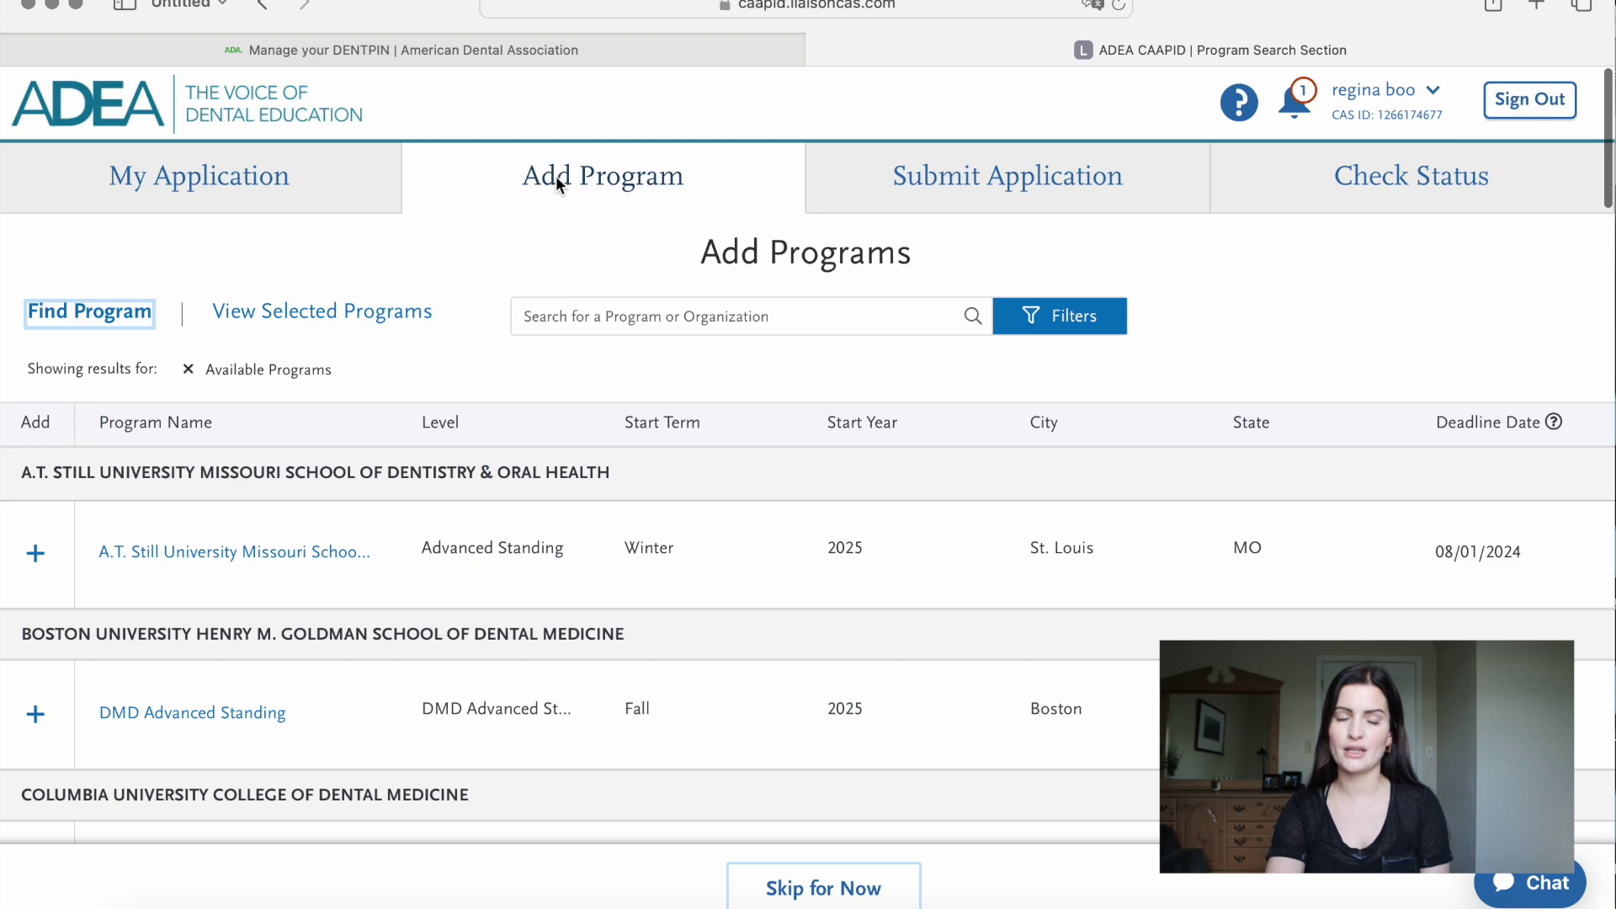
Browse the available programs, open the A.T. Still University Missouri program description, and read its deadline, eligibility, recommendation letter and TOEFL requirements.
{"action": "scroll", "coordinate": [608, 179], "scroll_direction": "down", "scroll_amount": 4}
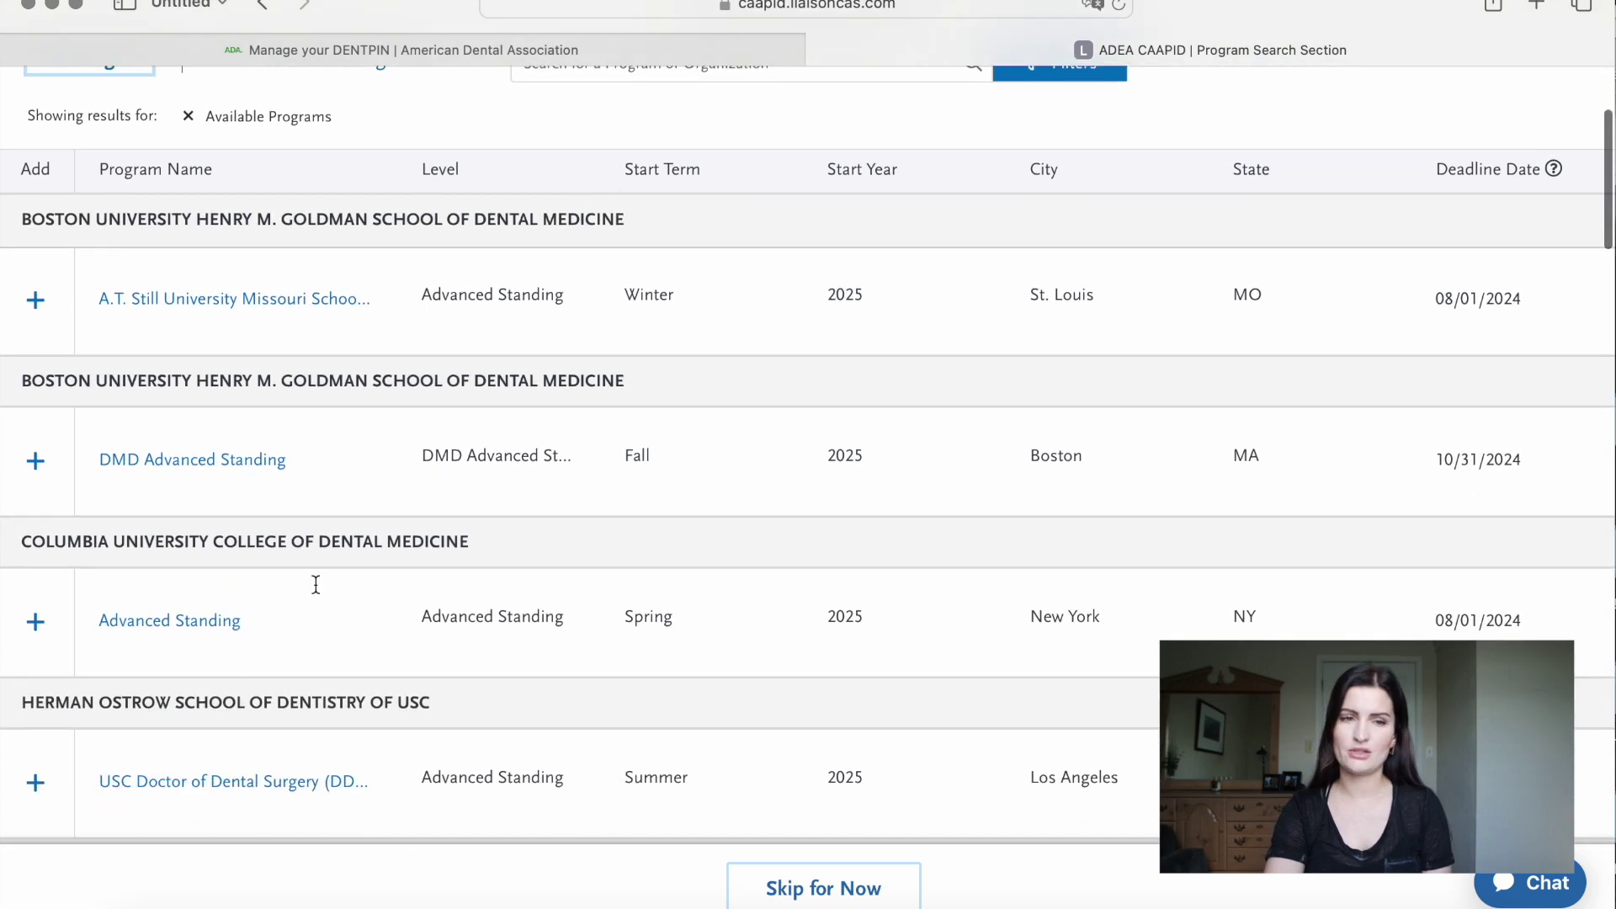
{"action": "scroll", "coordinate": [320, 762], "scroll_direction": "up", "scroll_amount": 1}
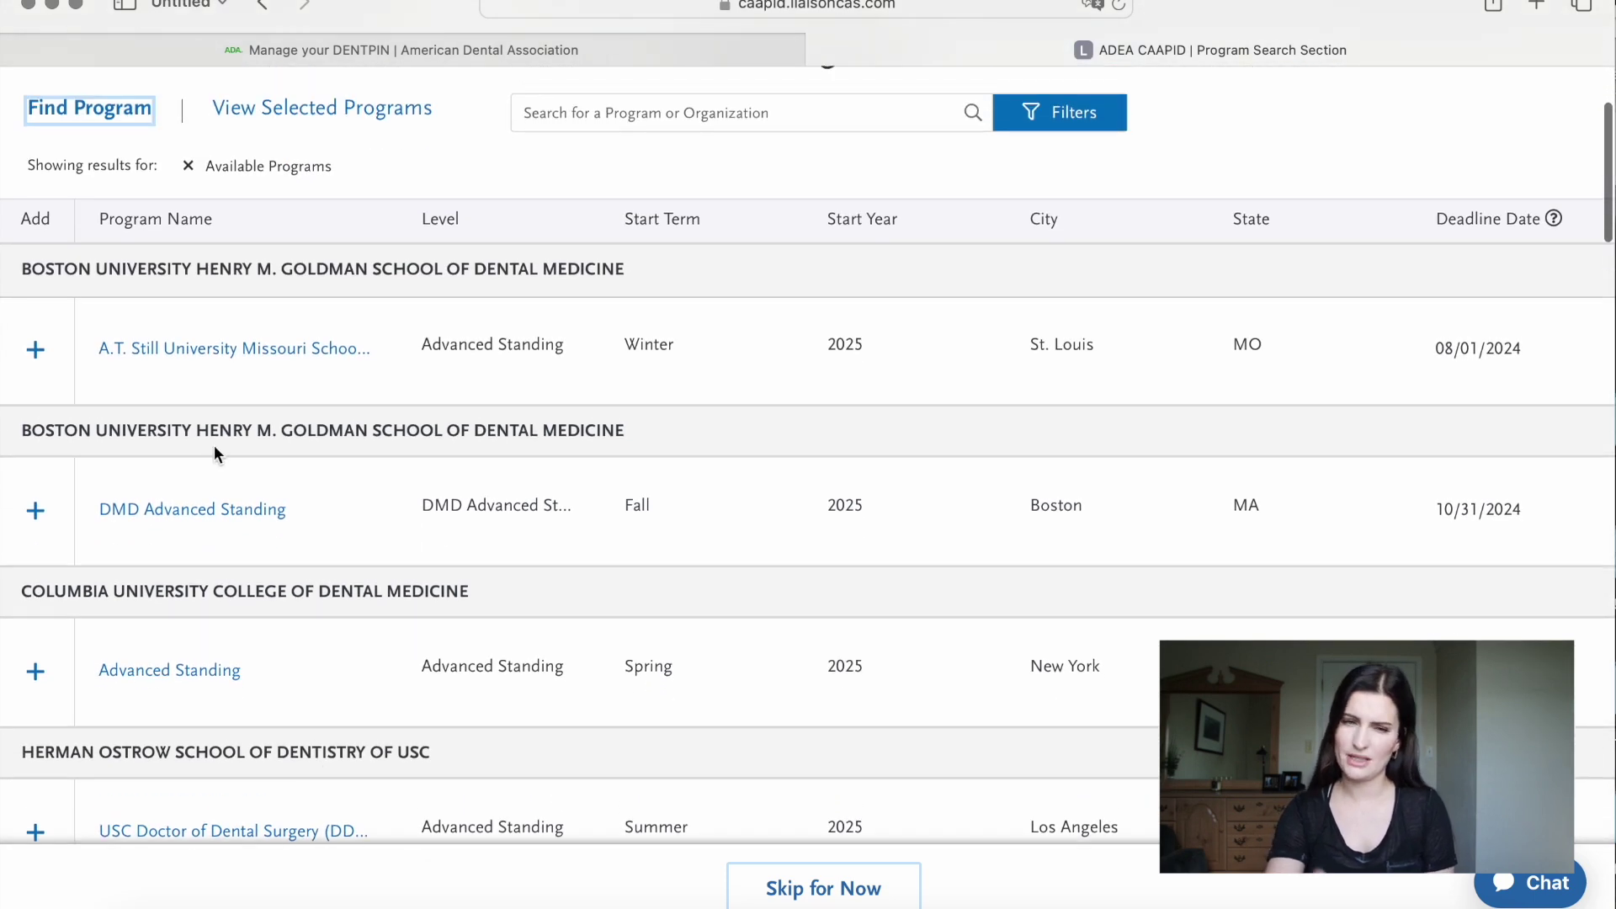
{"action": "left_click", "coordinate": [247, 356]}
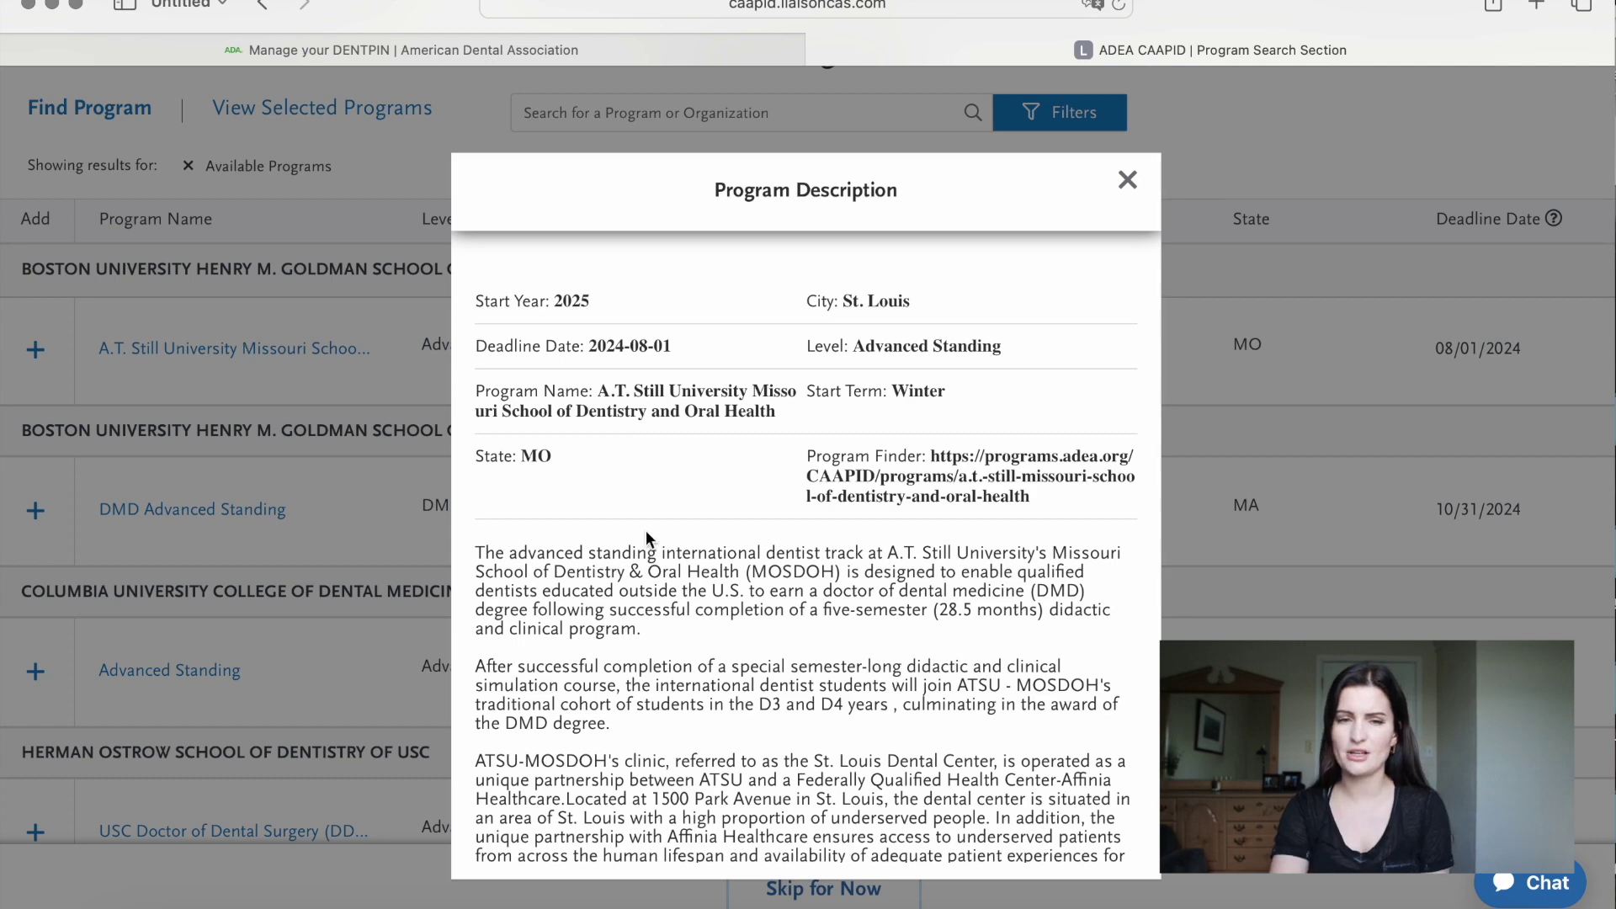
{"action": "scroll", "coordinate": [648, 539], "scroll_direction": "down", "scroll_amount": 1}
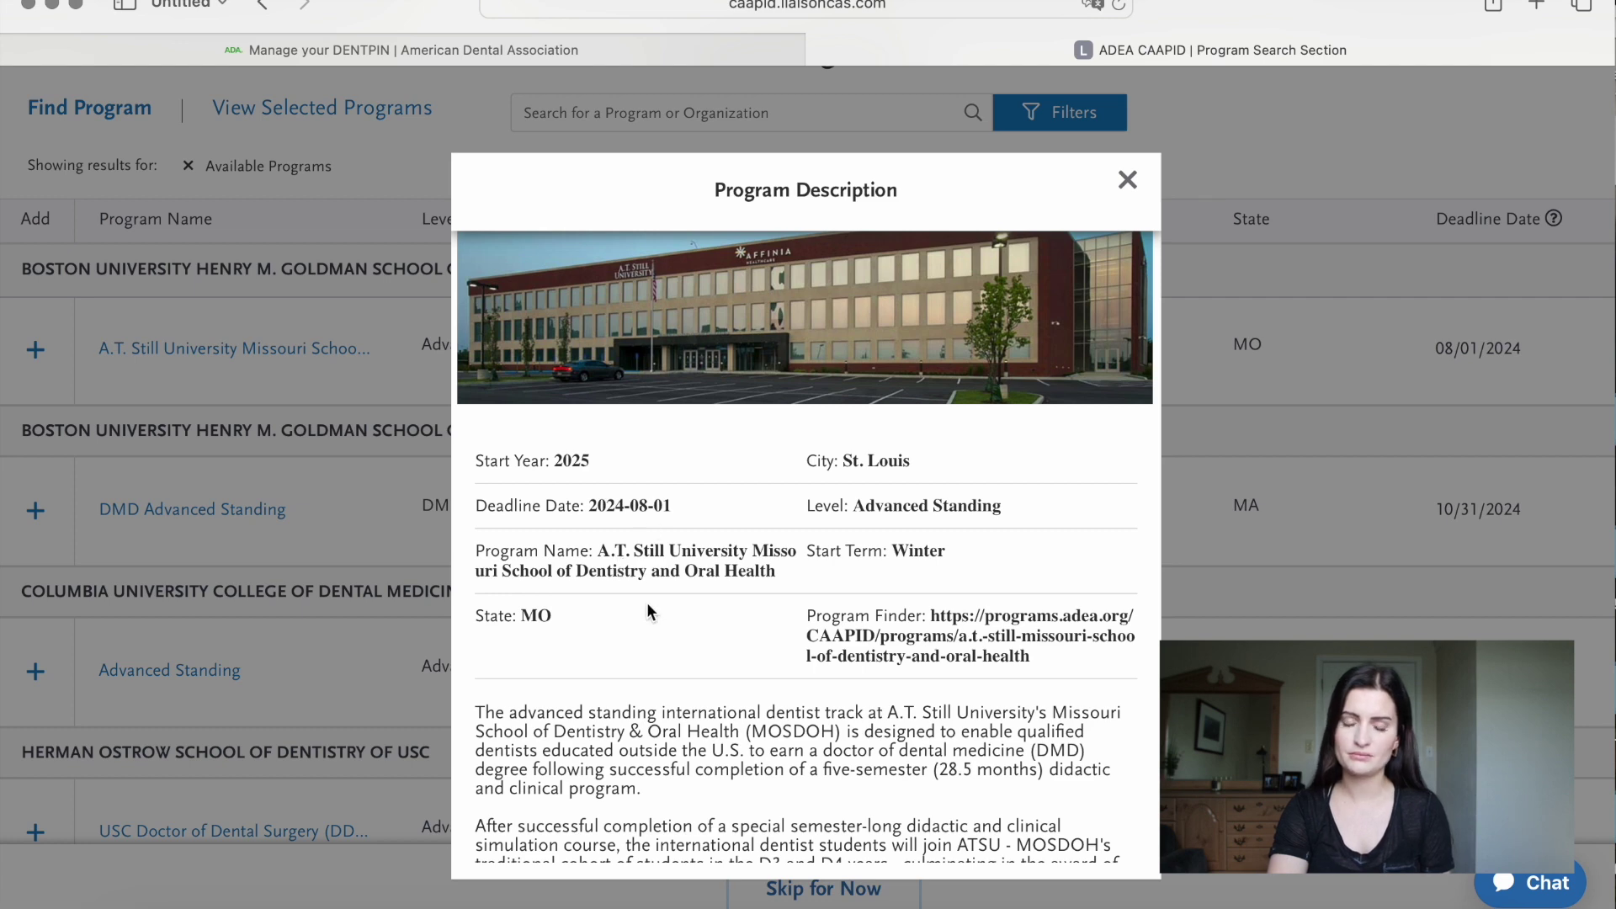
{"action": "scroll", "coordinate": [647, 603], "scroll_direction": "down", "scroll_amount": 5}
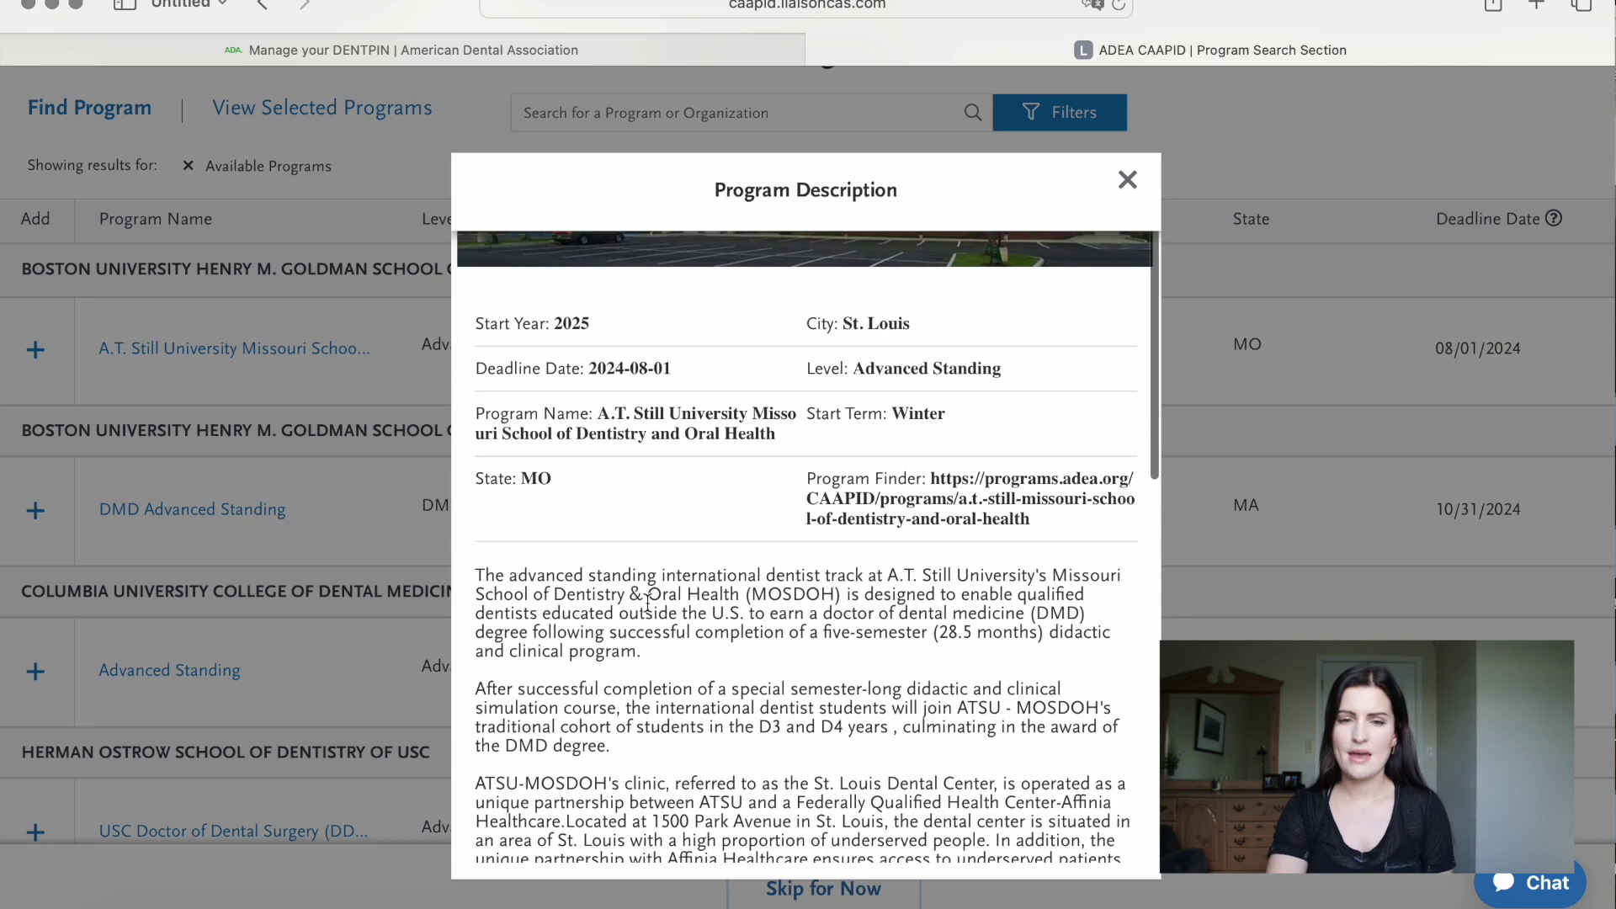
{"action": "scroll", "coordinate": [648, 603], "scroll_direction": "down", "scroll_amount": 7}
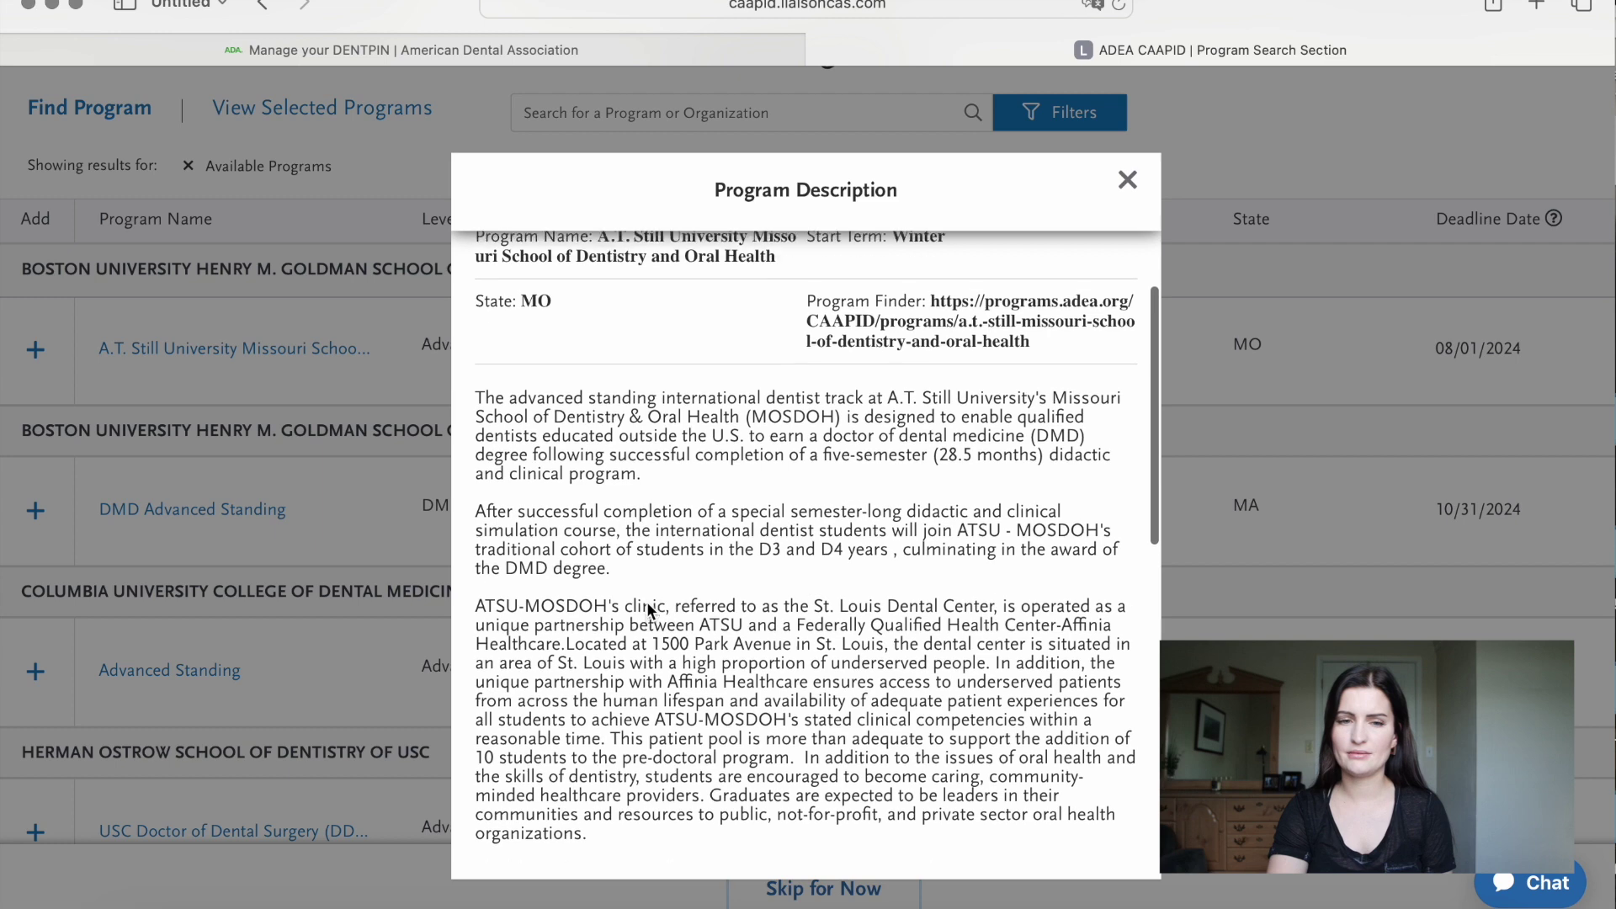
{"action": "scroll", "coordinate": [647, 601], "scroll_direction": "down", "scroll_amount": 14}
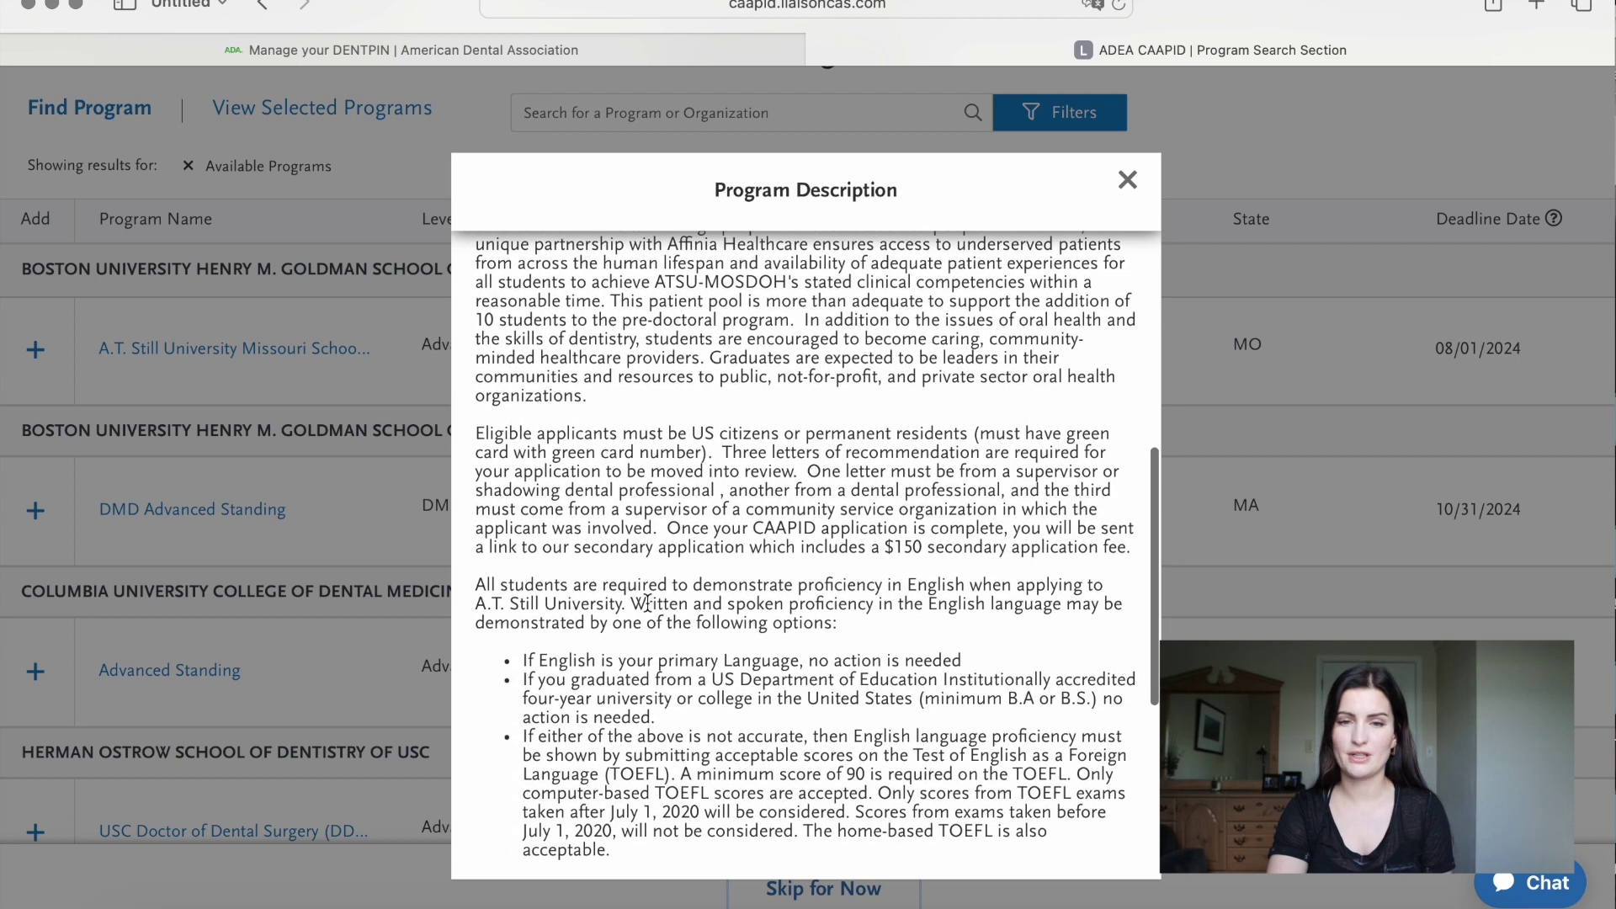
{"action": "scroll", "coordinate": [647, 604], "scroll_direction": "down", "scroll_amount": 2}
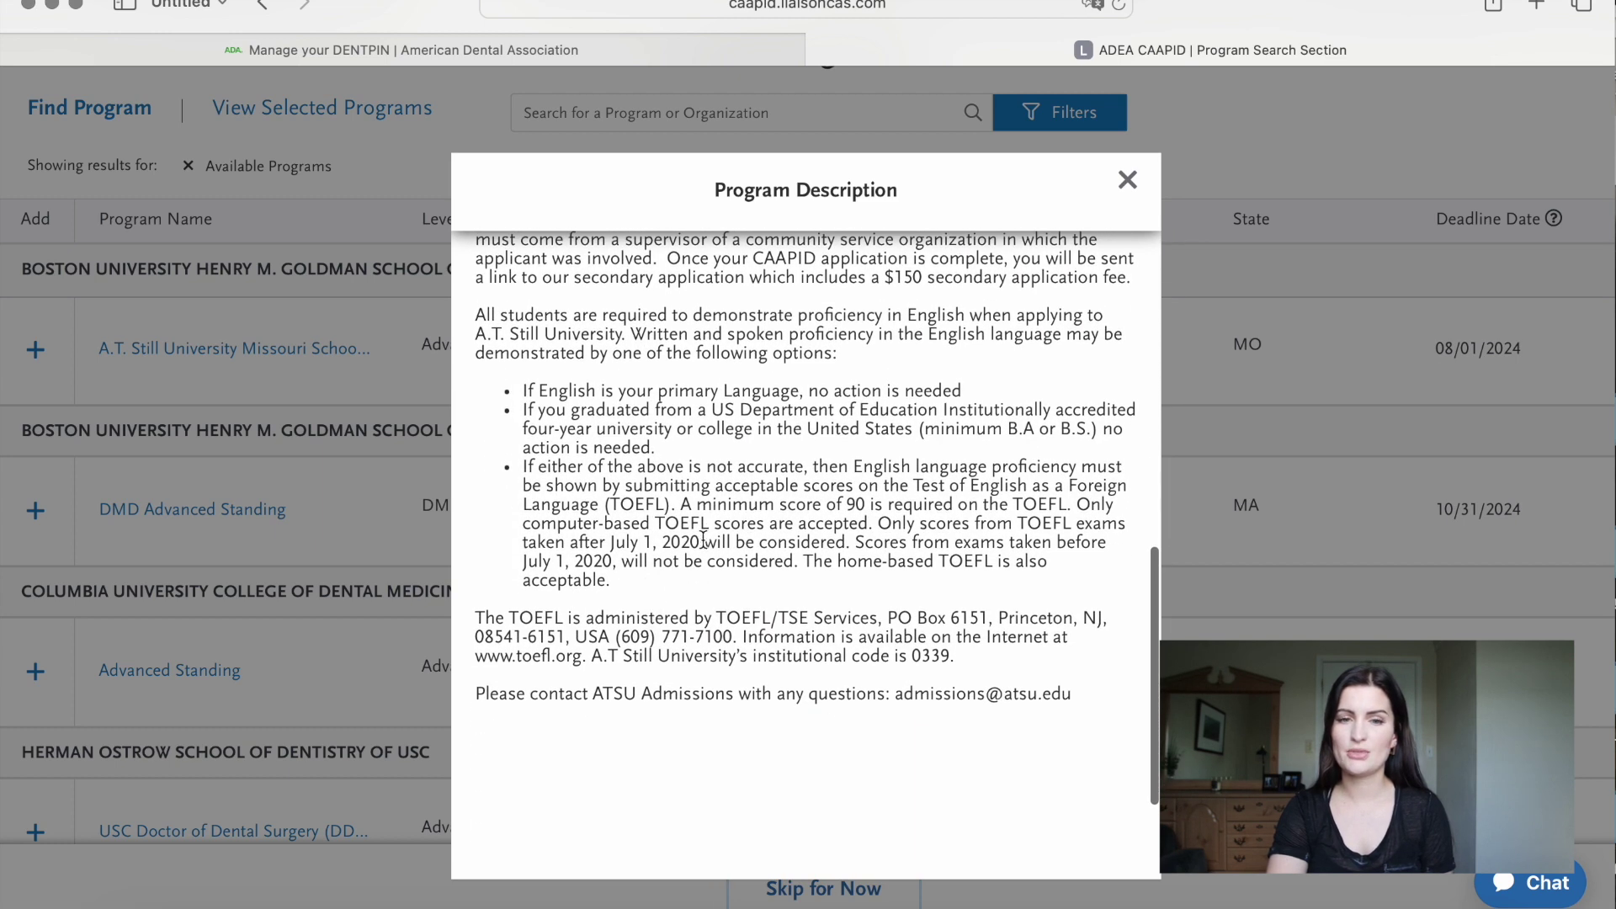
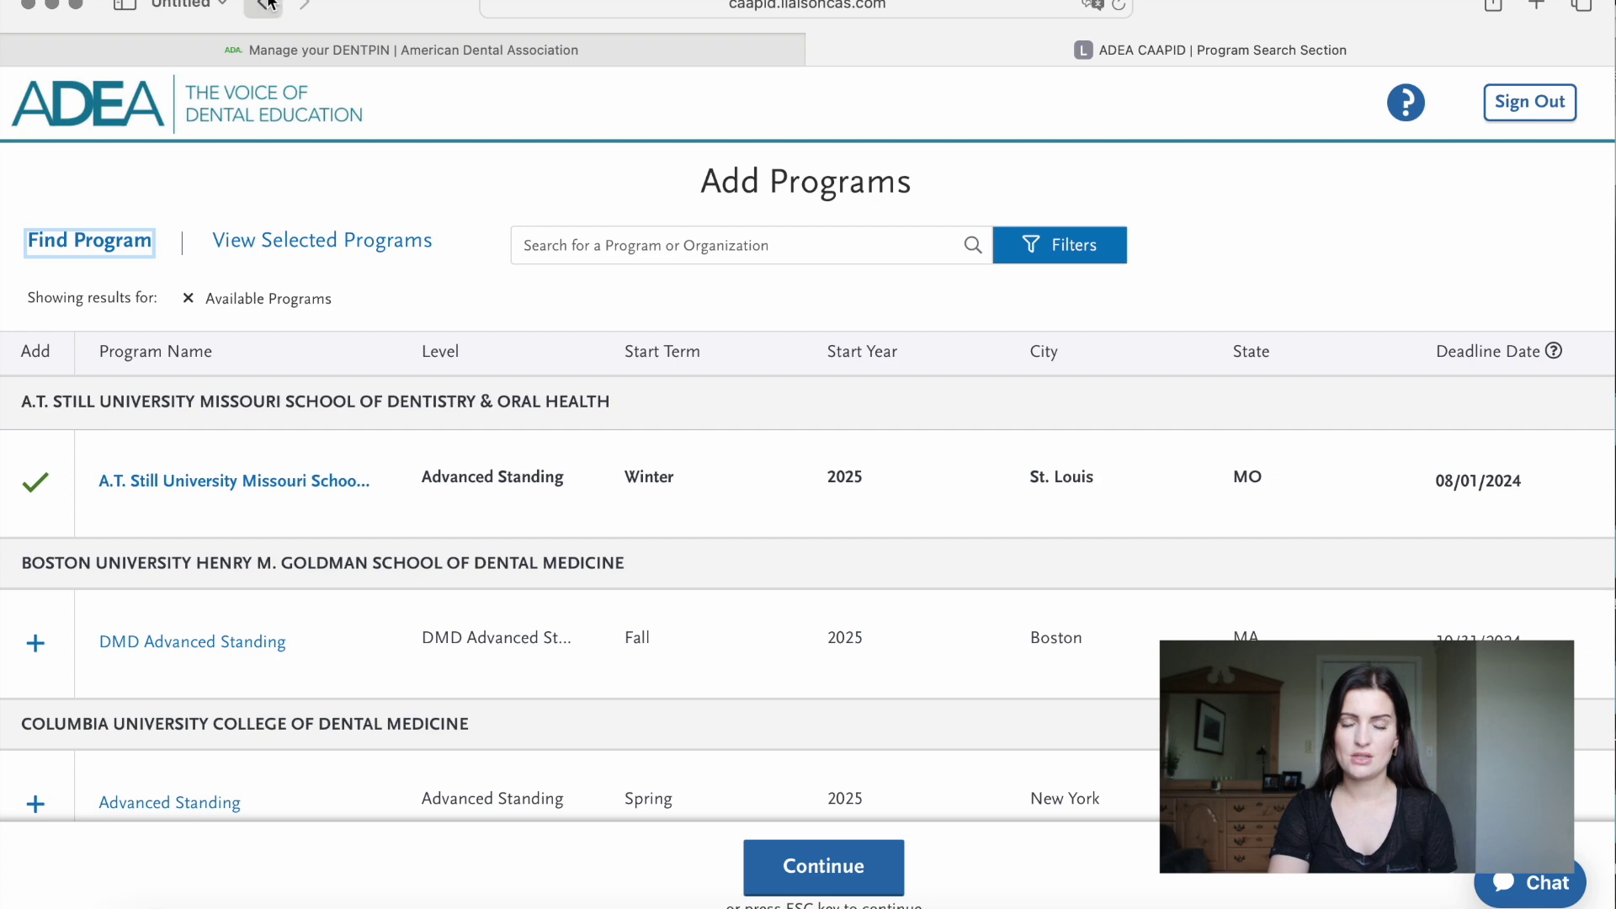
Return to the My Application dashboard, open the A.T. Still University Missouri program under Program Materials, and review its Program Details.
{"action": "left_click", "coordinate": [268, 4]}
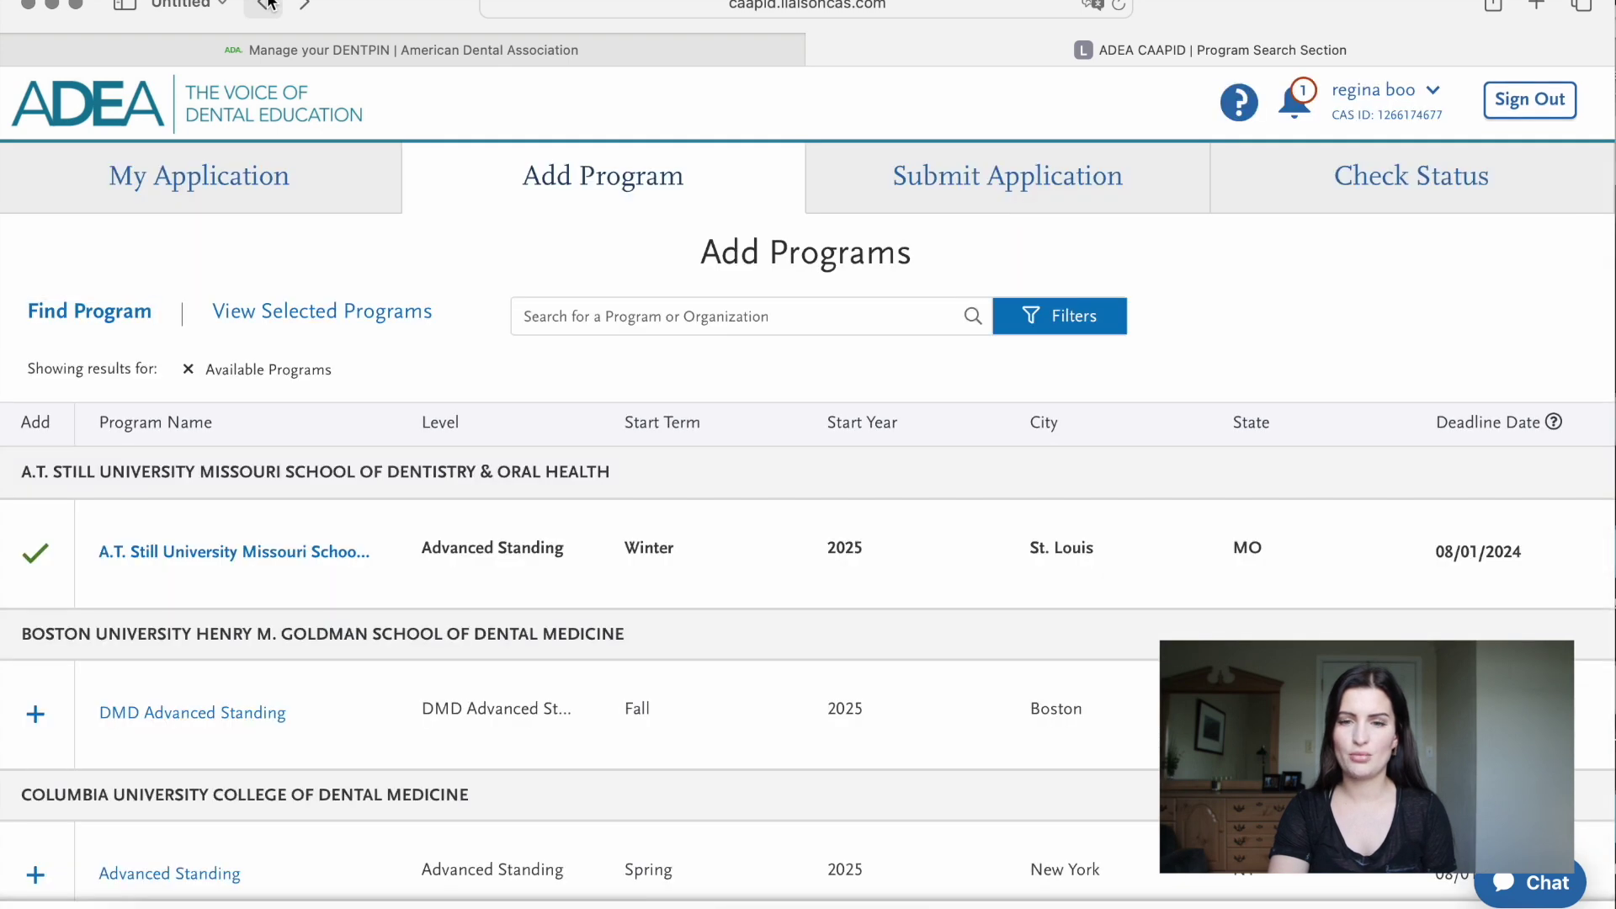
{"action": "left_click", "coordinate": [225, 189]}
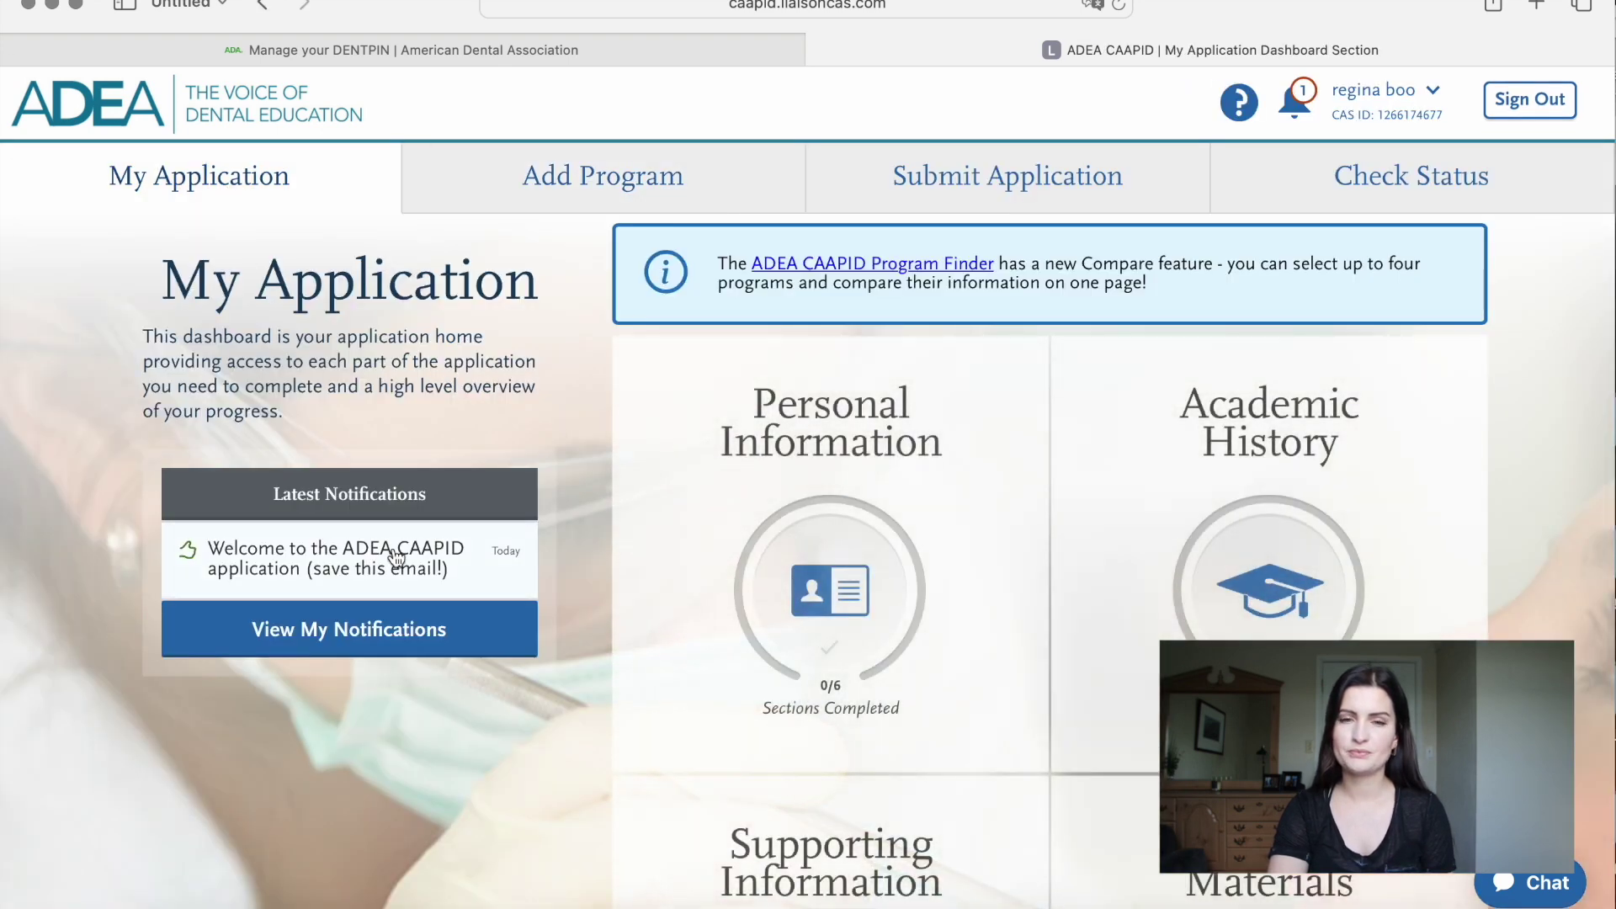
{"action": "scroll", "coordinate": [396, 557], "scroll_direction": "down", "scroll_amount": 5}
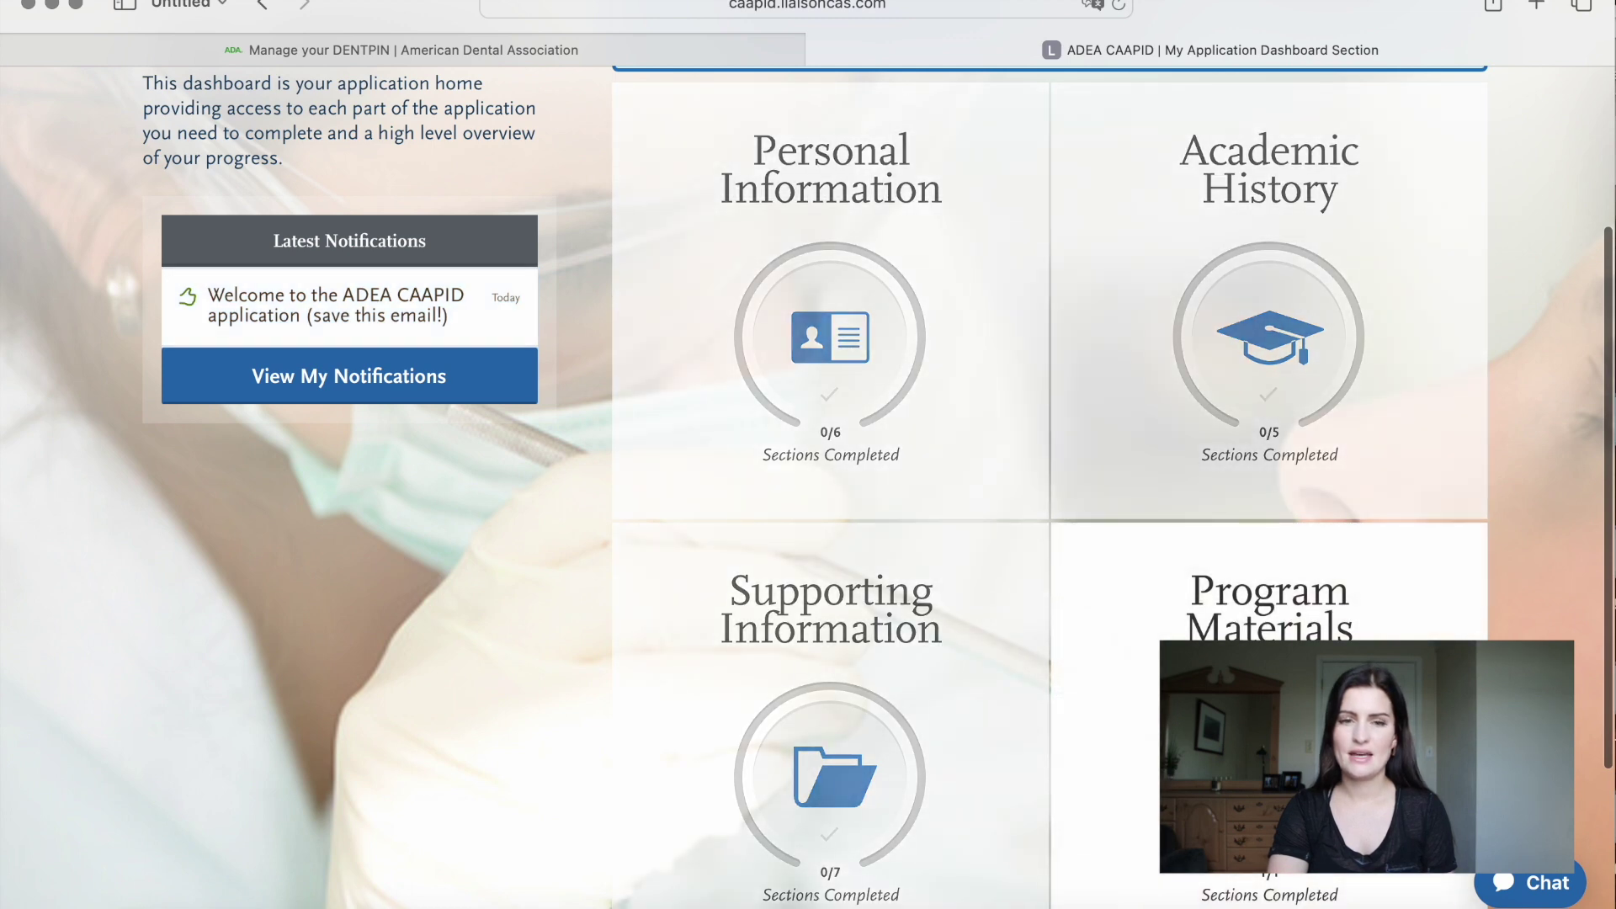
{"action": "left_click", "coordinate": [1113, 549]}
{"action": "left_click", "coordinate": [1043, 465]}
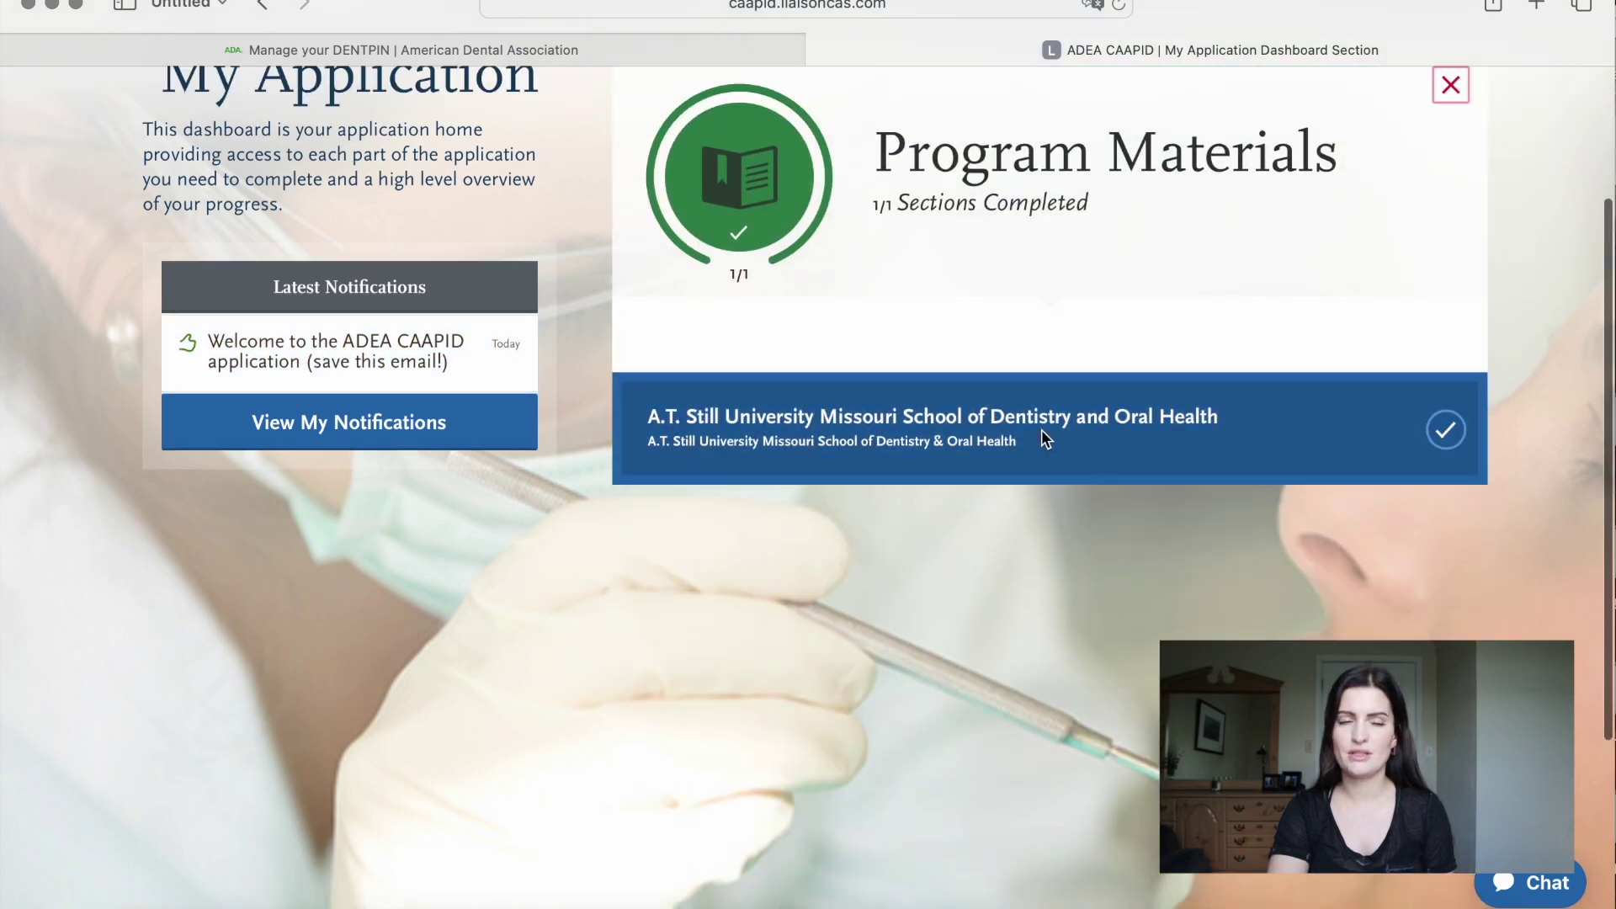
{"action": "scroll", "coordinate": [1042, 430], "scroll_direction": "down", "scroll_amount": 3}
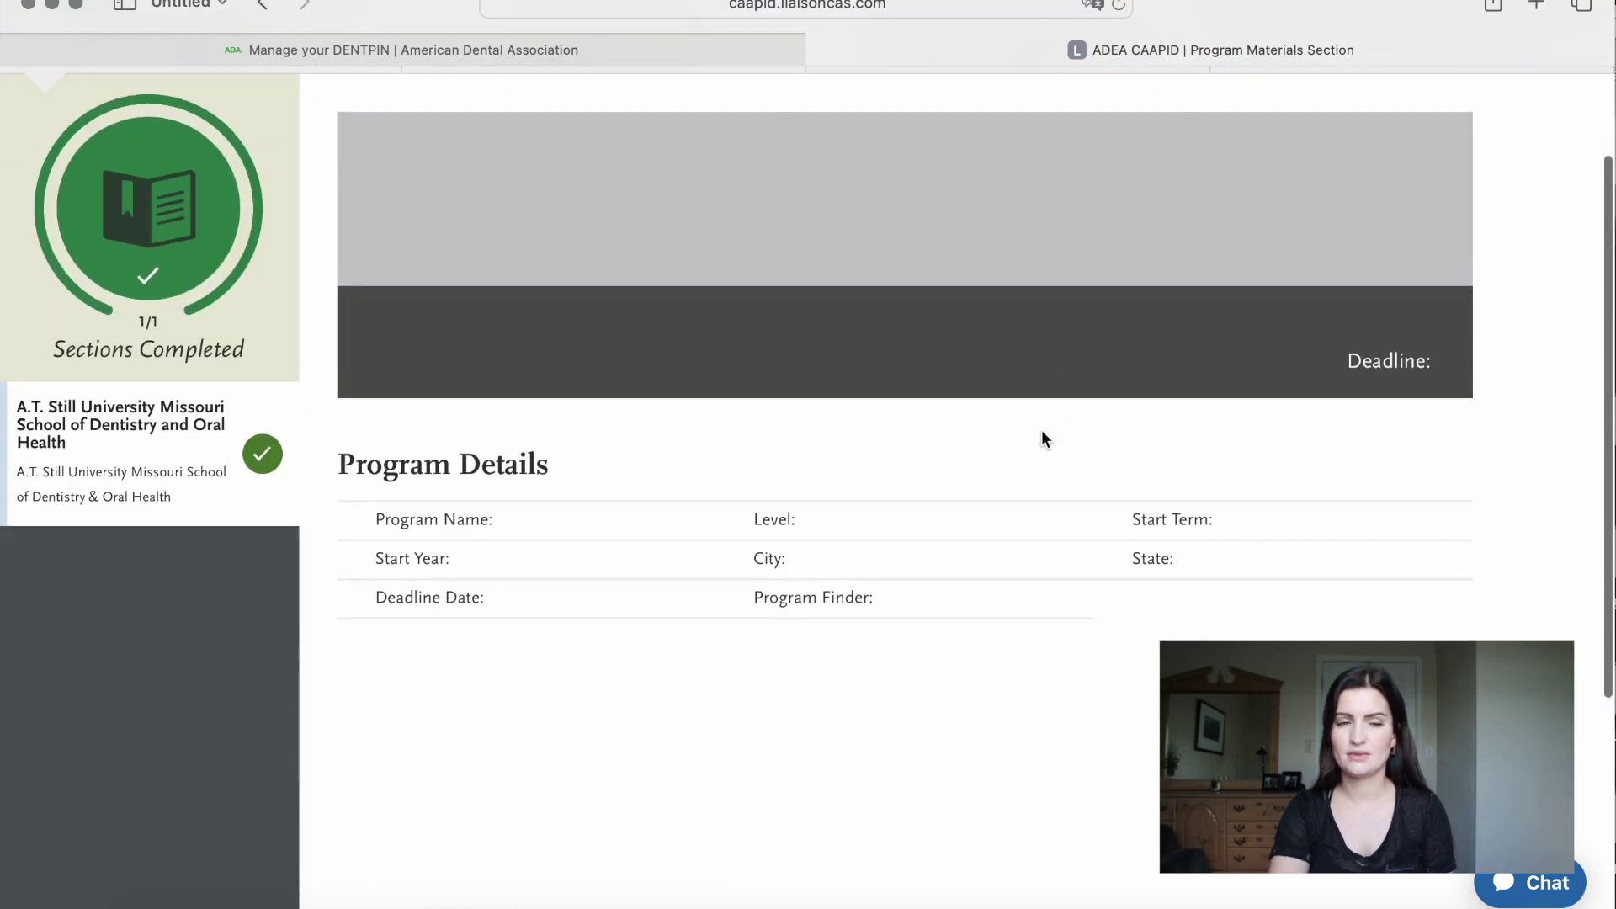
{"action": "scroll", "coordinate": [1041, 438], "scroll_direction": "down", "scroll_amount": 5}
{"action": "scroll", "coordinate": [1042, 438], "scroll_direction": "up", "scroll_amount": 4}
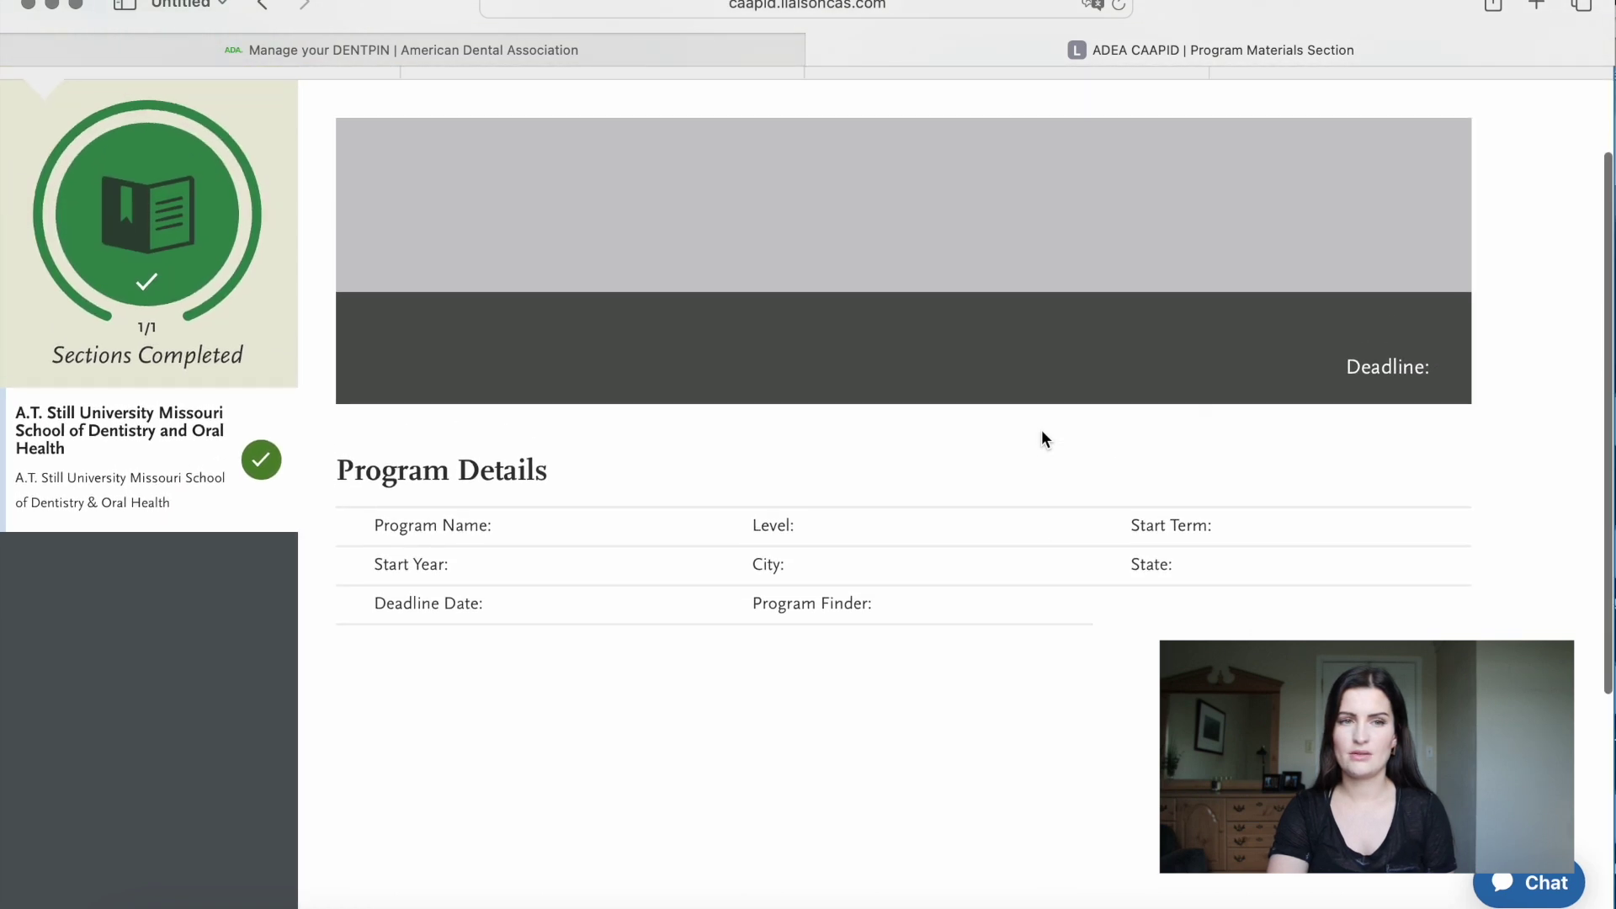
{"action": "scroll", "coordinate": [1042, 437], "scroll_direction": "down", "scroll_amount": 5}
{"action": "scroll", "coordinate": [1042, 437], "scroll_direction": "up", "scroll_amount": 8}
{"action": "scroll", "coordinate": [1042, 431], "scroll_direction": "down", "scroll_amount": 1}
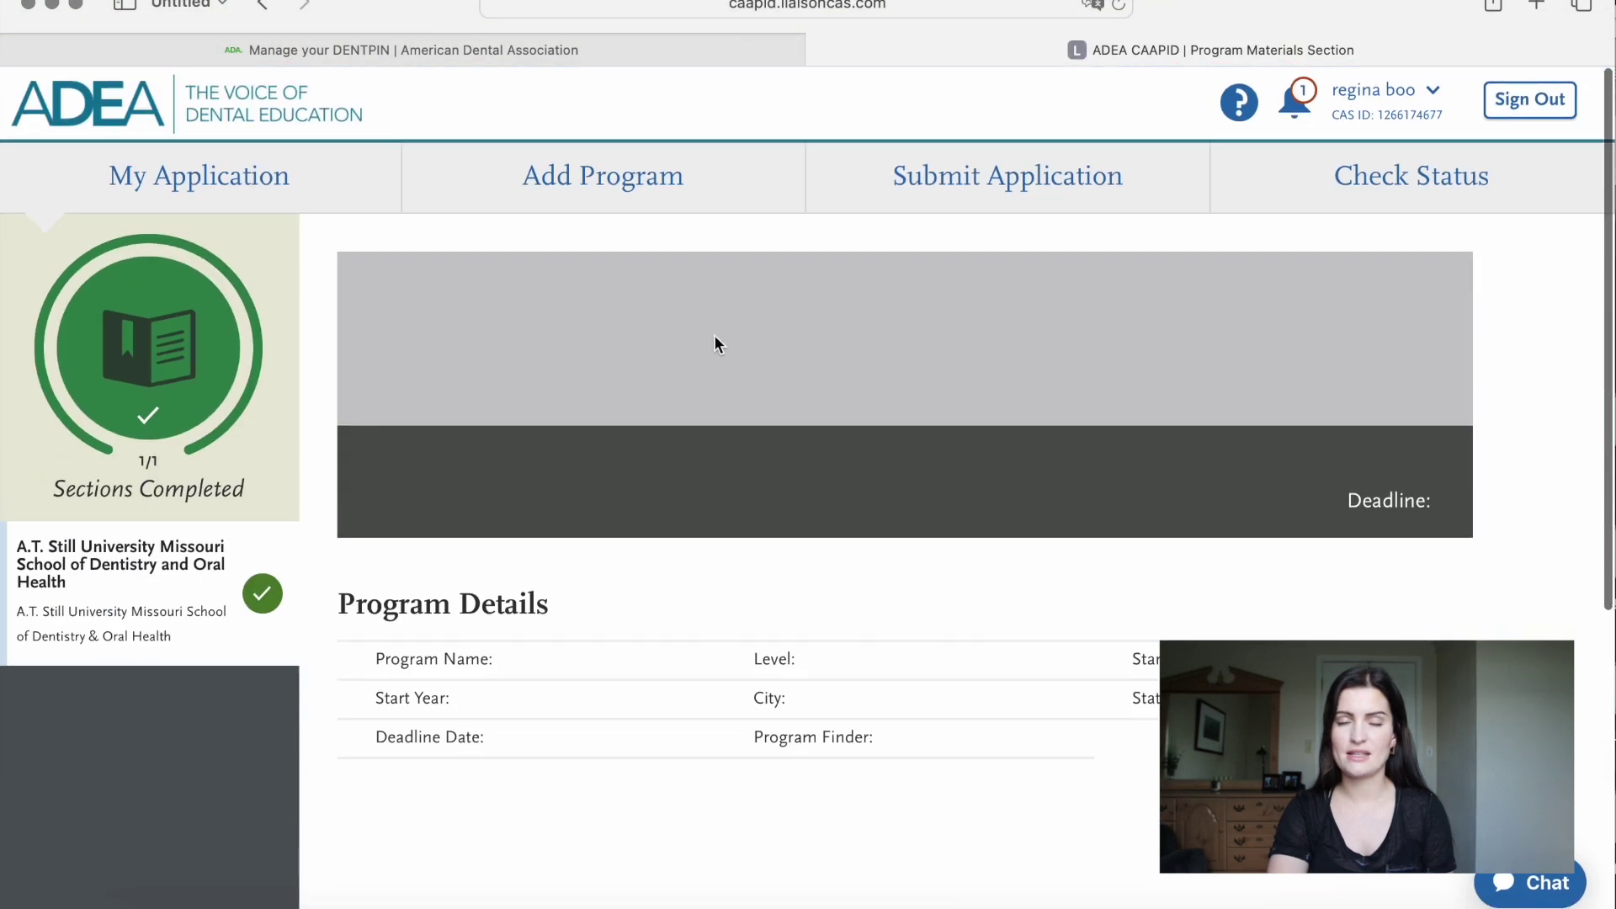
Go back to the dashboard, open Check Status, and view the PDF download requirements for the A.T. Still University application.
{"action": "left_click", "coordinate": [264, 7]}
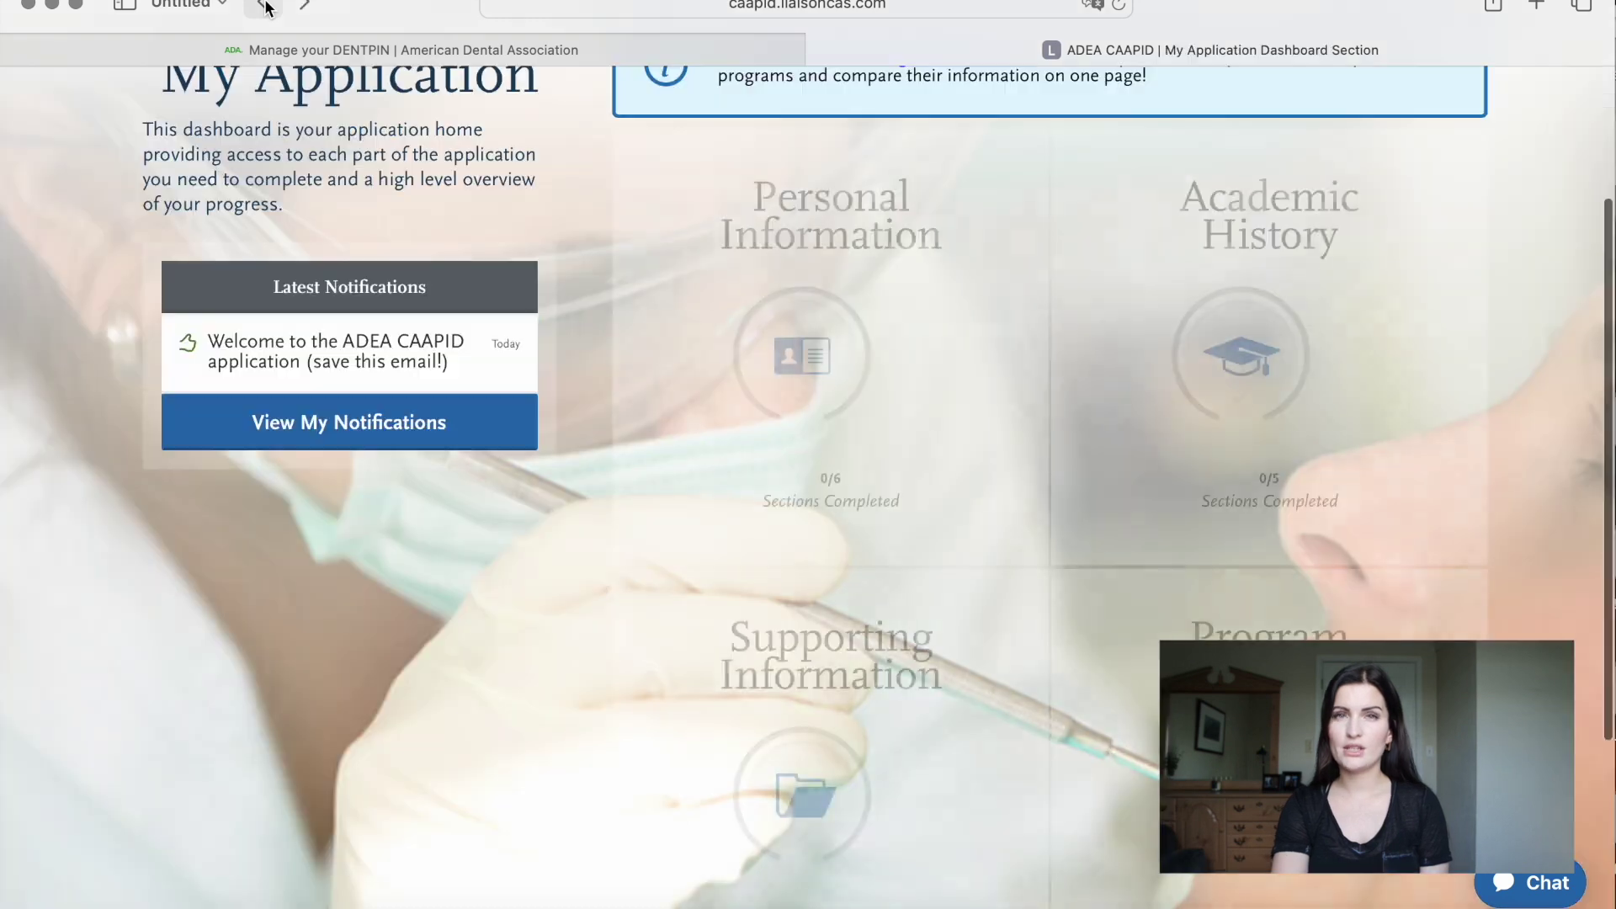
{"action": "scroll", "coordinate": [765, 415], "scroll_direction": "up", "scroll_amount": 3}
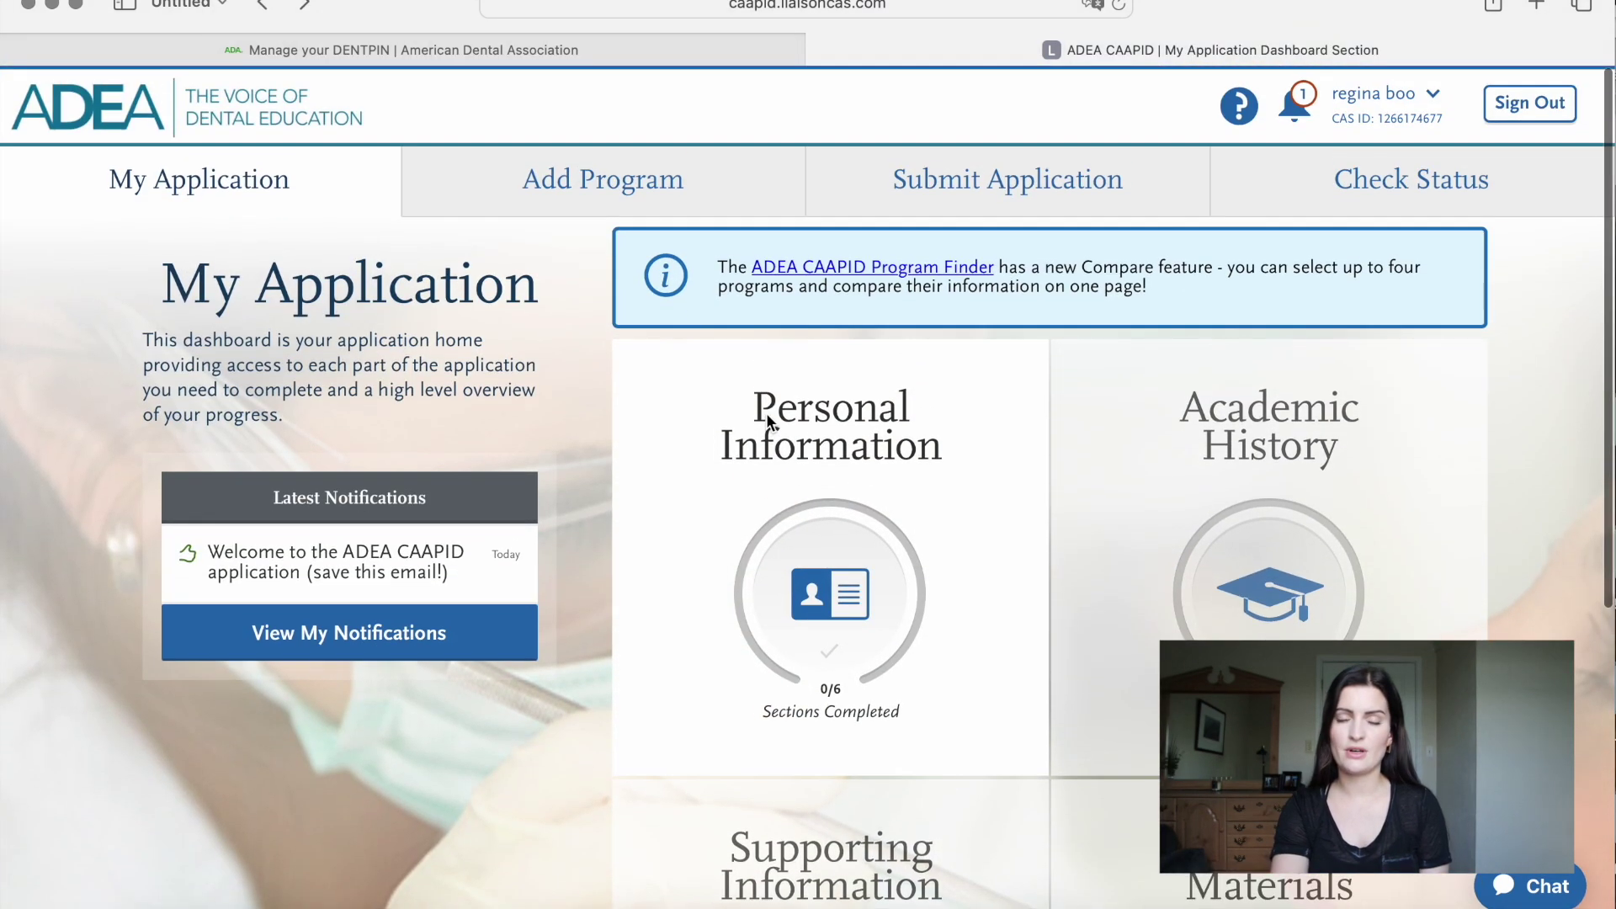
{"action": "left_click", "coordinate": [1377, 173]}
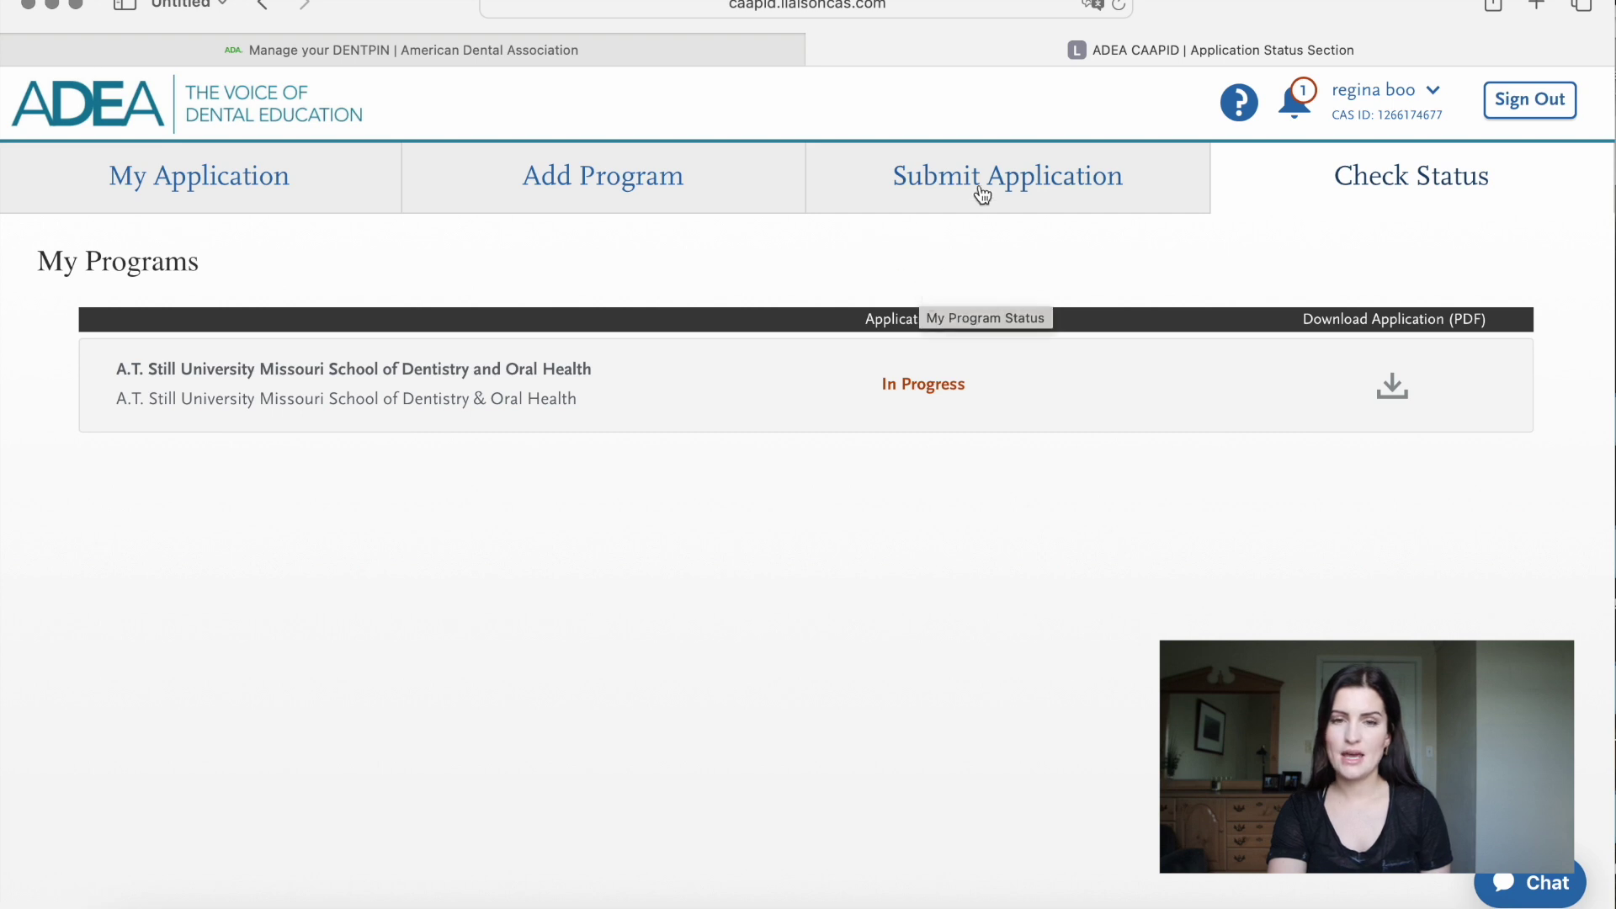
{"action": "mouse_move", "coordinate": [1391, 386]}
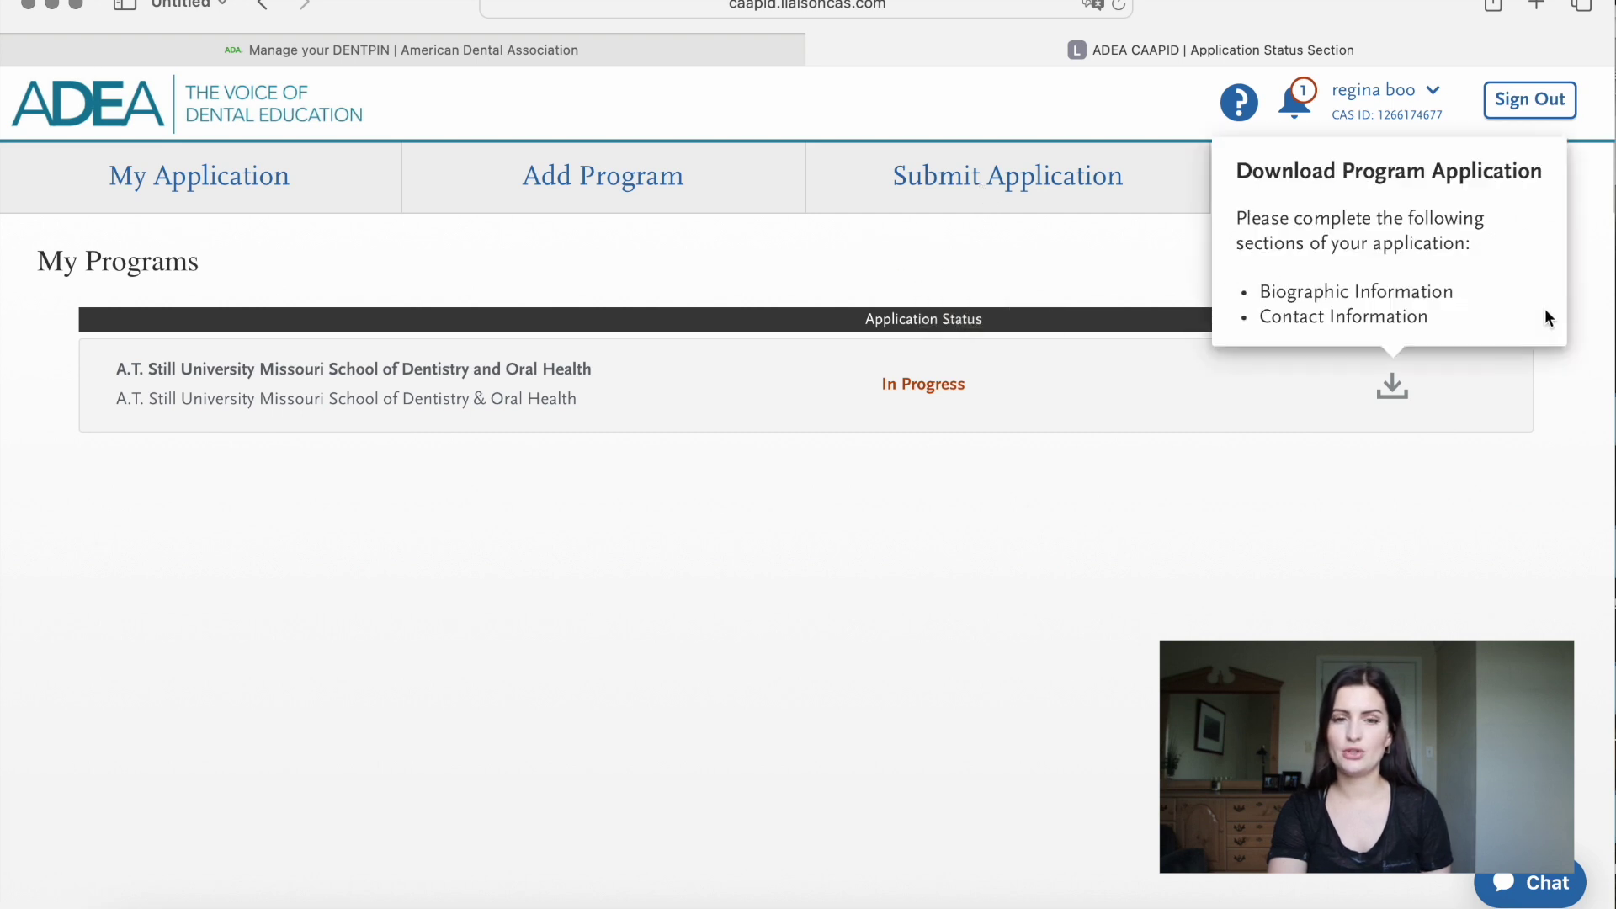